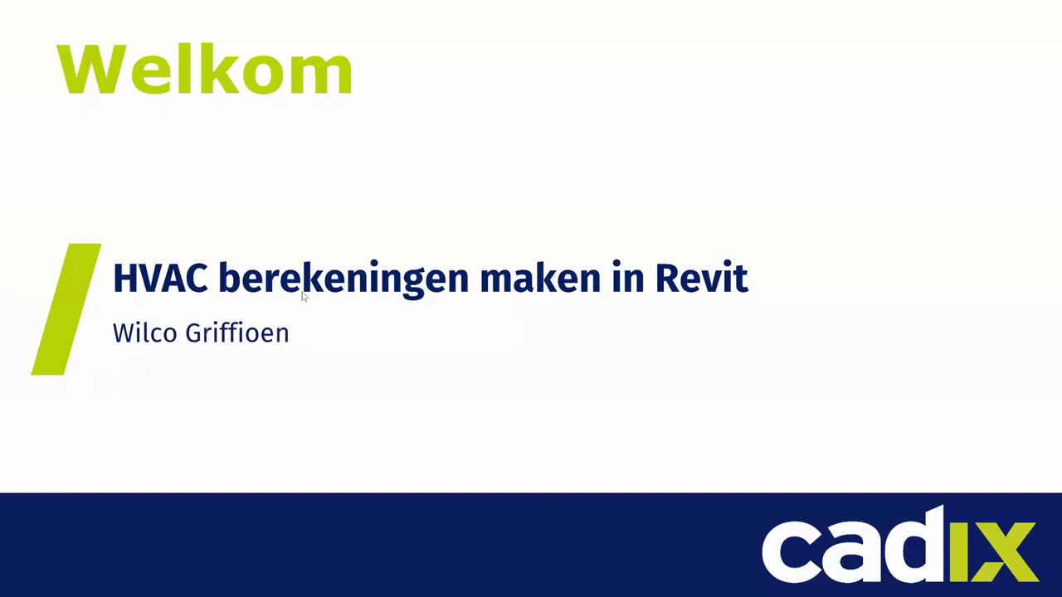
Advance the slideshow past the waiting screen and Welkom slide to the Instructie Zoom unmute slide.
left_click(305, 296)
key("Right")
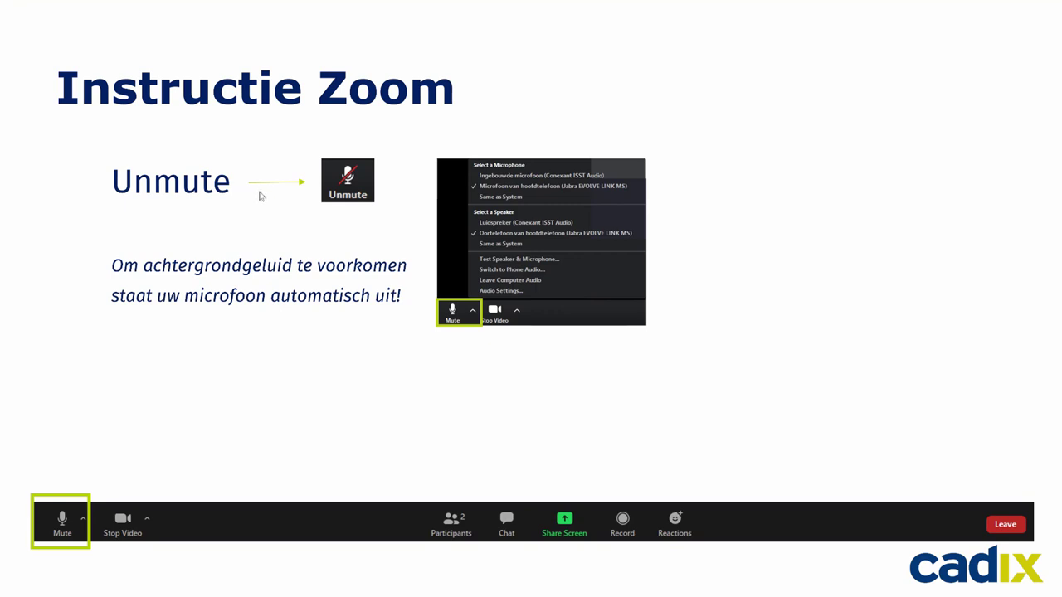
Step past the Zoom video controls slide to the Chatten instruction slide.
key("Right")
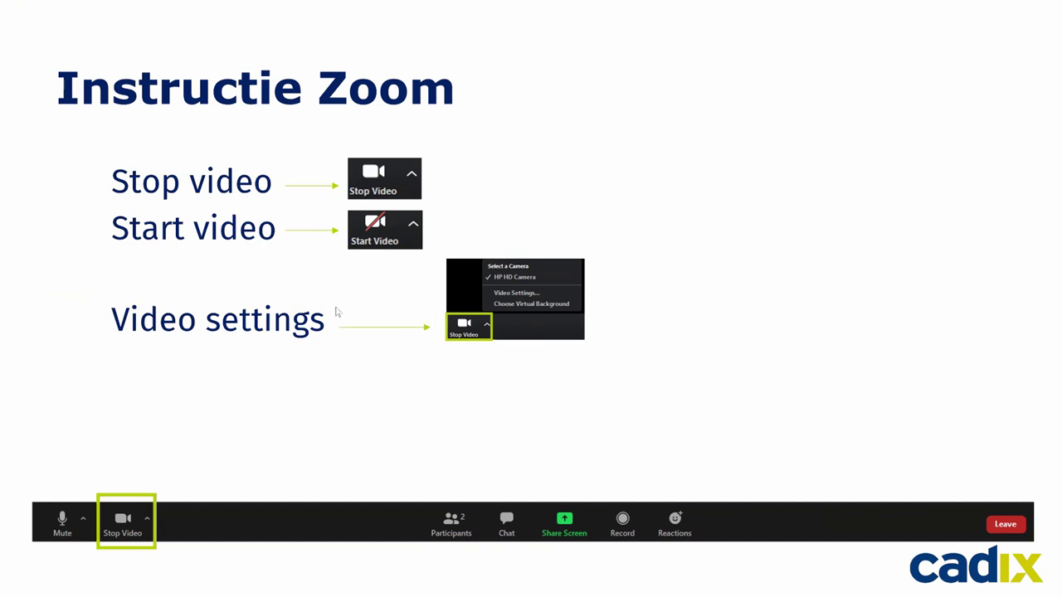
key("Right")
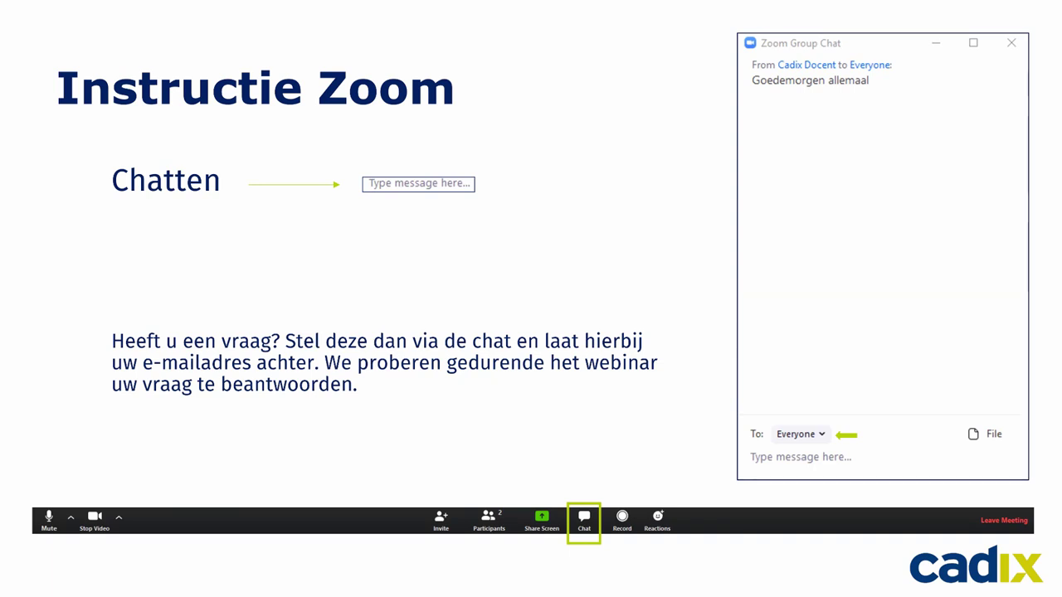
Advance to the 'Wie is Cadix?' slide showing Trainingen, Oplossingen and Detachering.
left_click(409, 302)
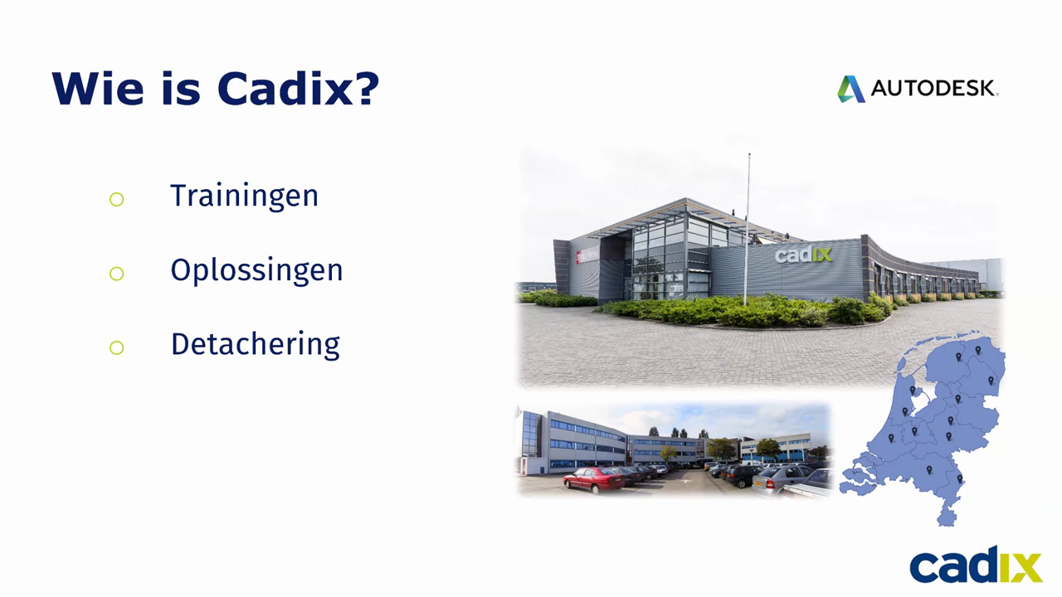
Advance to 'Verschillende werkvelden' showing Bouw en architectuur, Werktuigbouw, Installatietechniek and Civiele techniek.
left_click(284, 188)
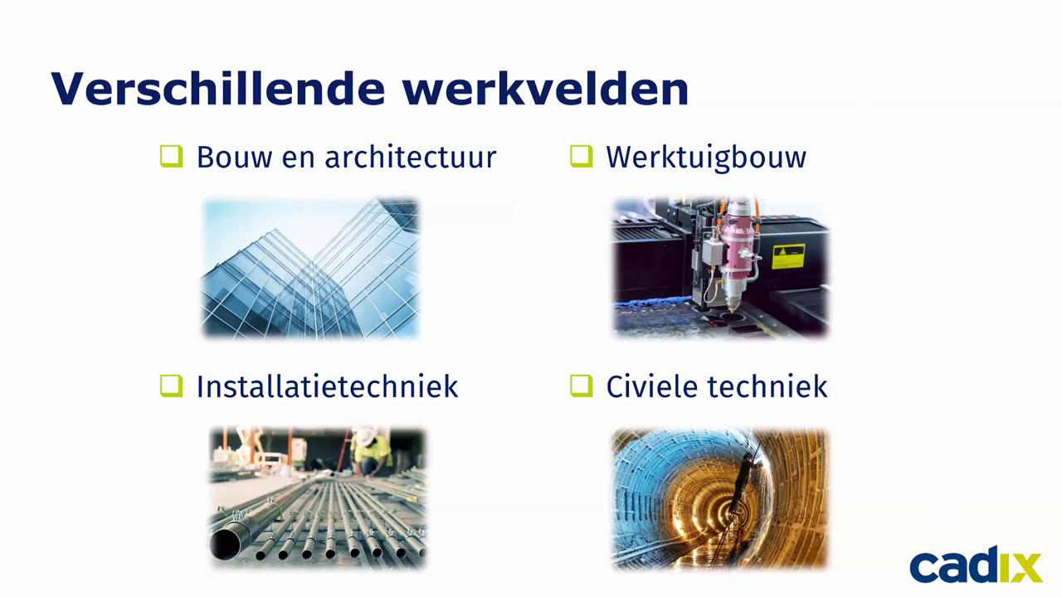
Step through the unmute and chat Instructie Zoom slides to reach the Agenda slide.
key("Right")
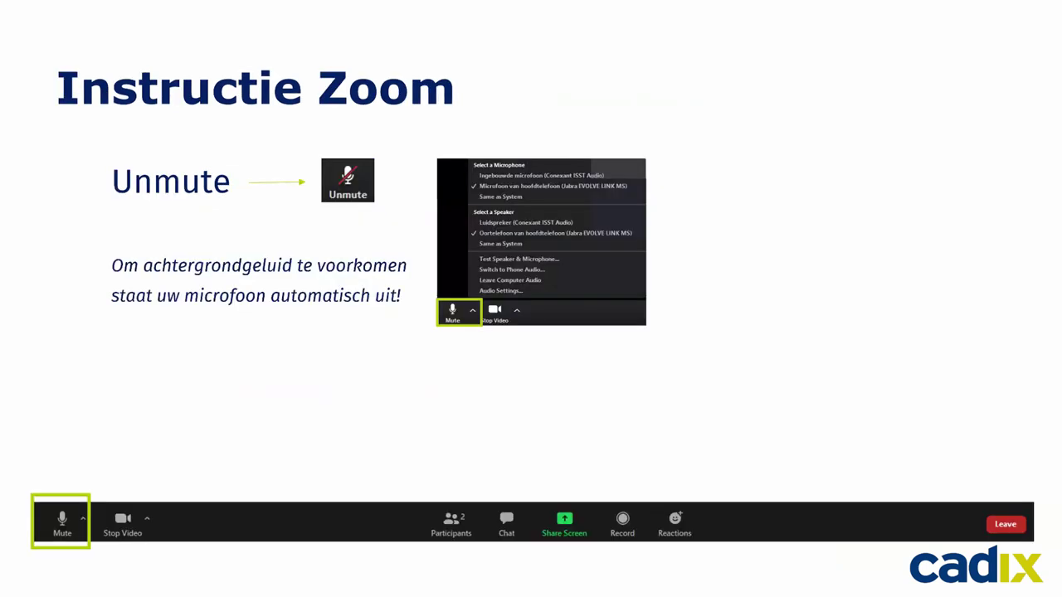
key("Right")
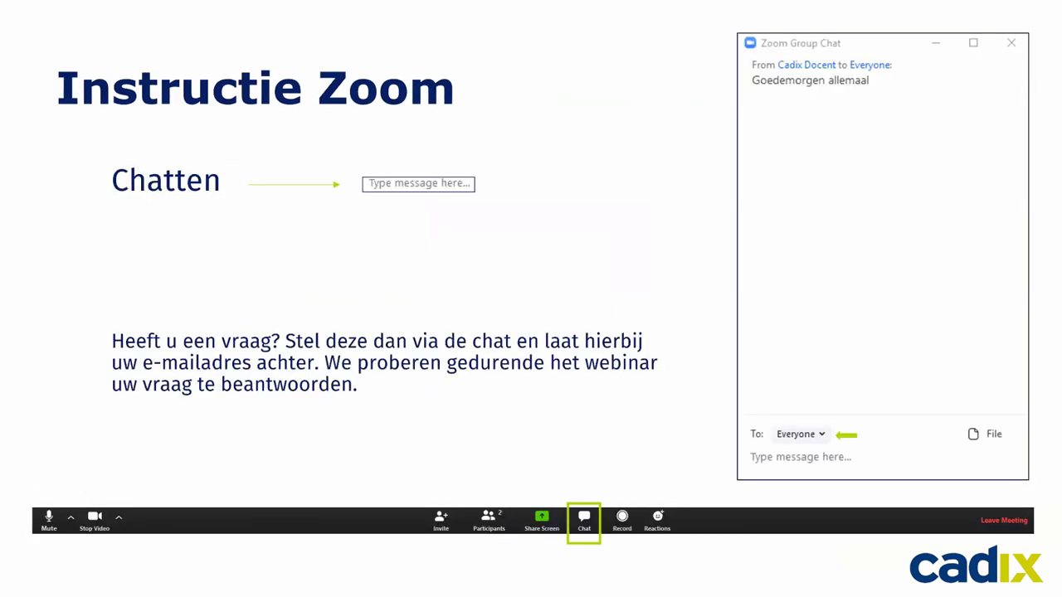
key("Right")
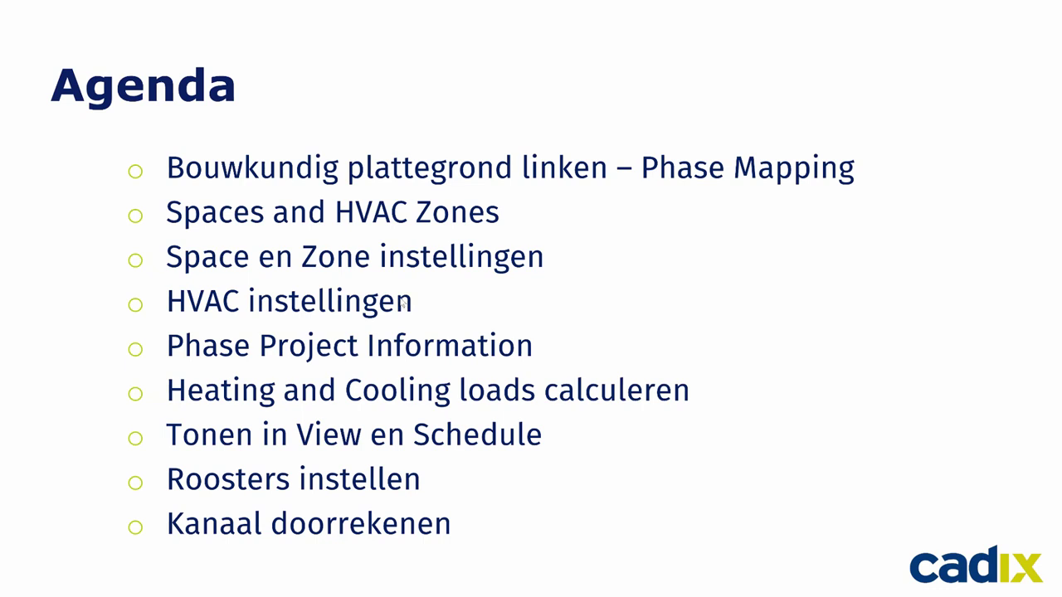
Advance from Agenda to the 'Spaces en HVAC Zones' slide with the coloured floor plan.
left_click(402, 303)
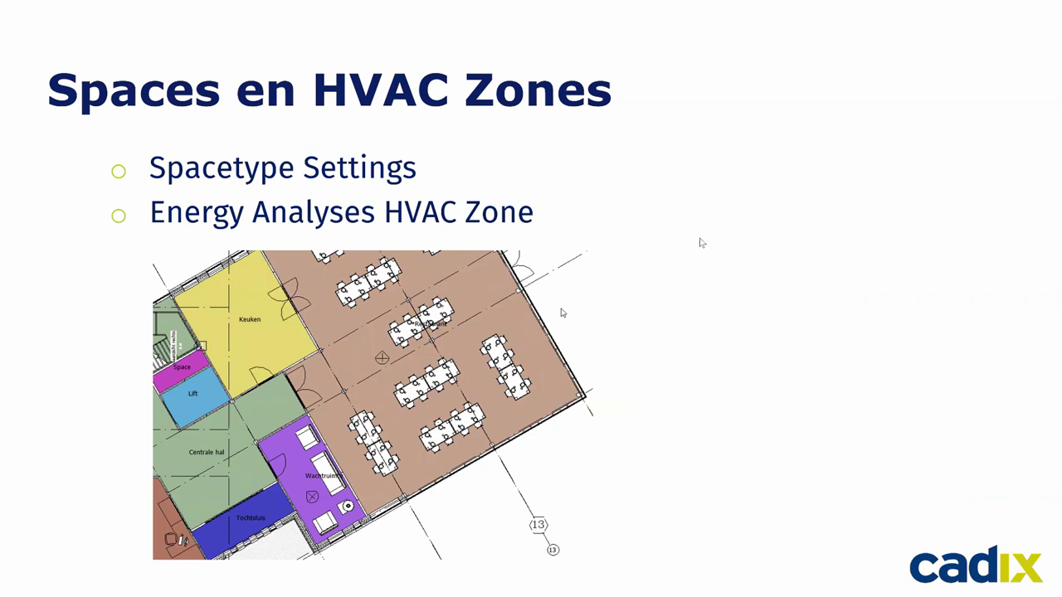
Advance from Spaces en HVAC Zones through the Rekenen slide to the Rapporteren slide.
left_click(523, 264)
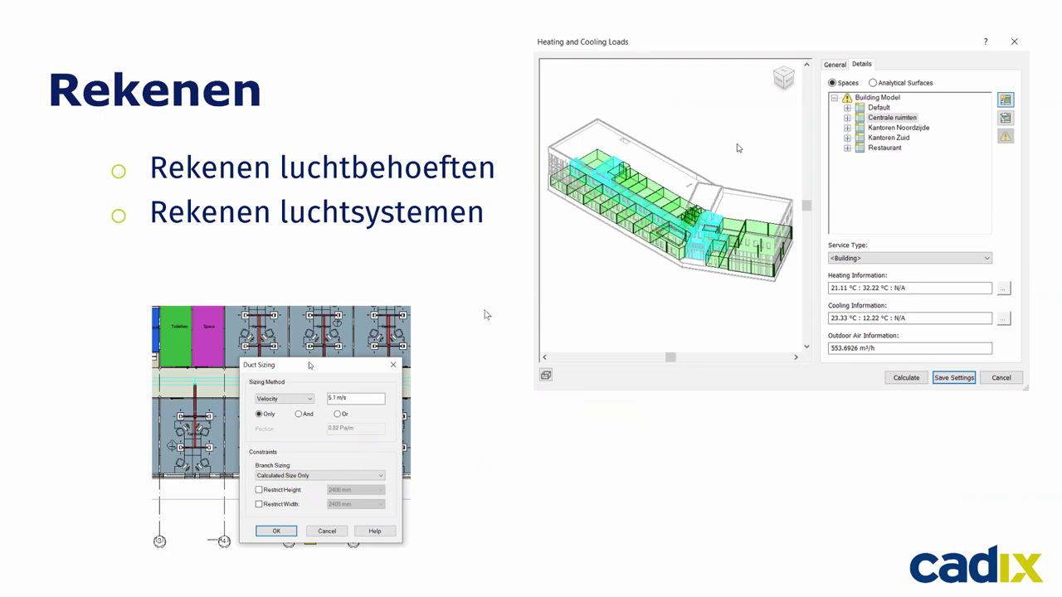
left_click(488, 314)
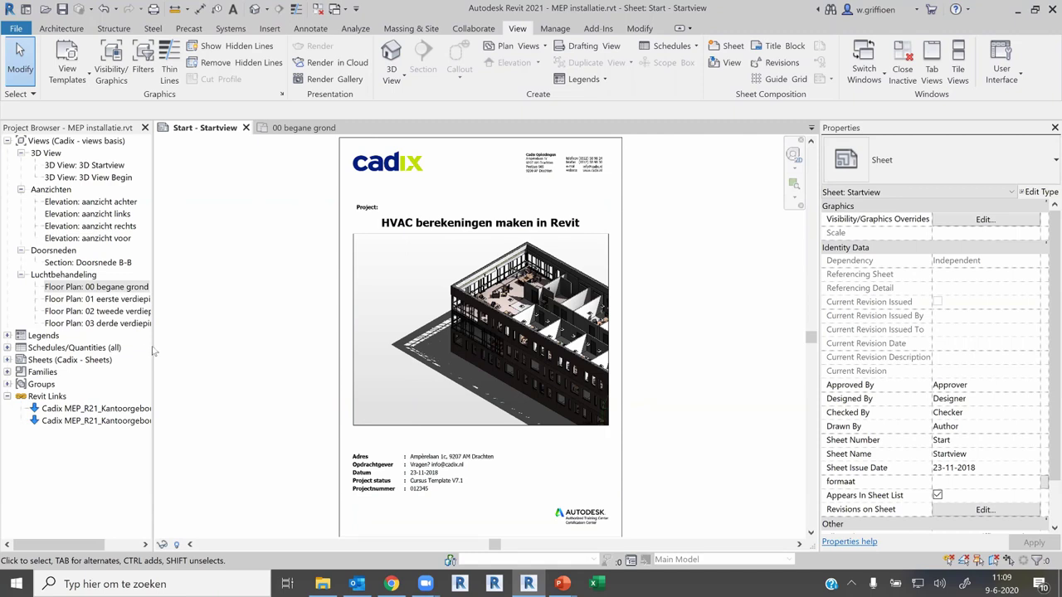
Widen the Project Browser, dismiss the mail notification, and open Project Information from Manage.
left_click_drag(152, 349, 246, 345)
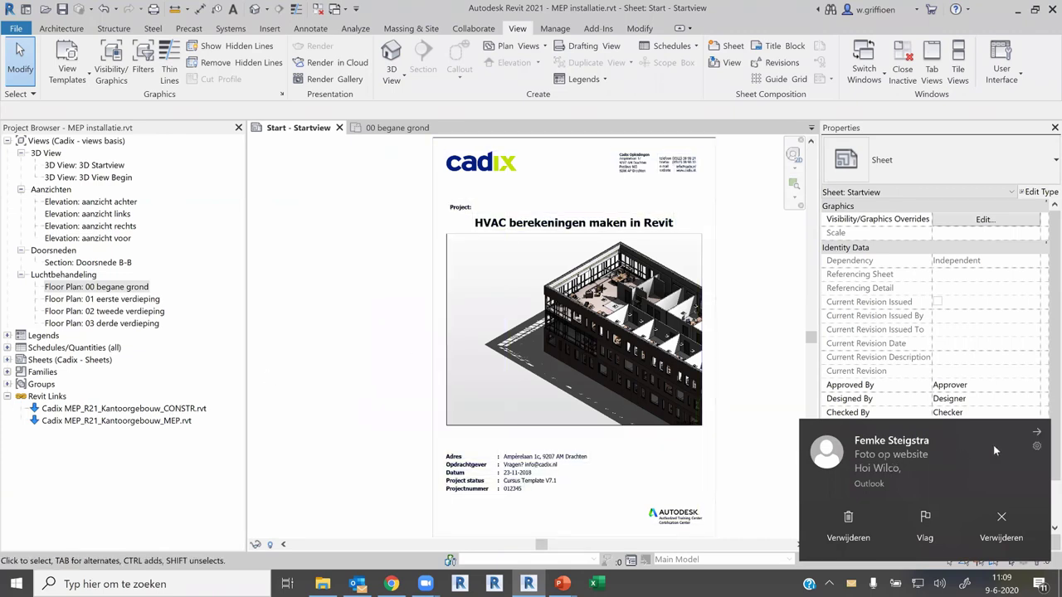
left_click(1036, 434)
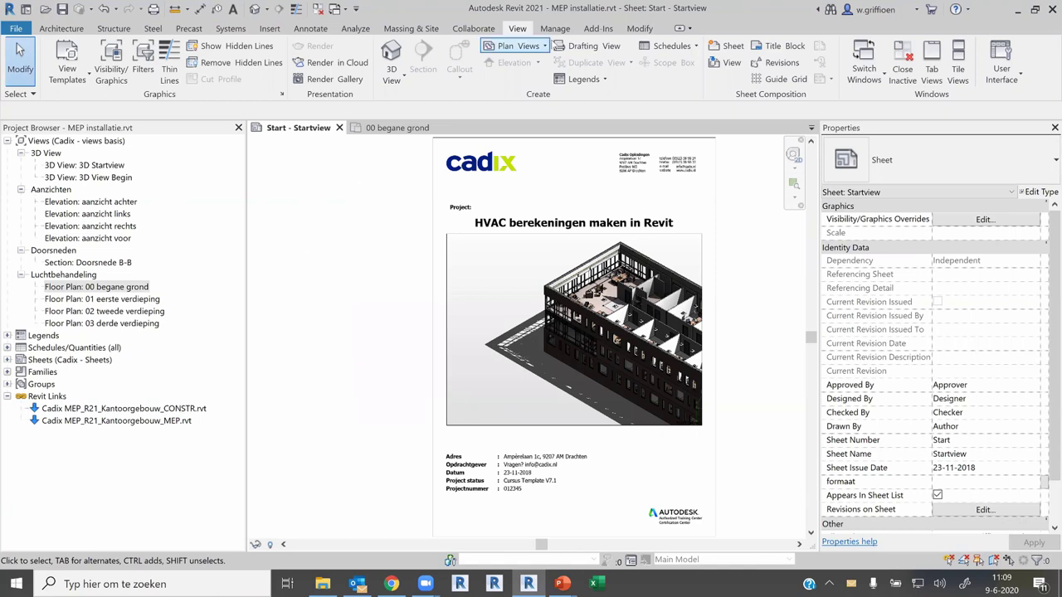
left_click(555, 28)
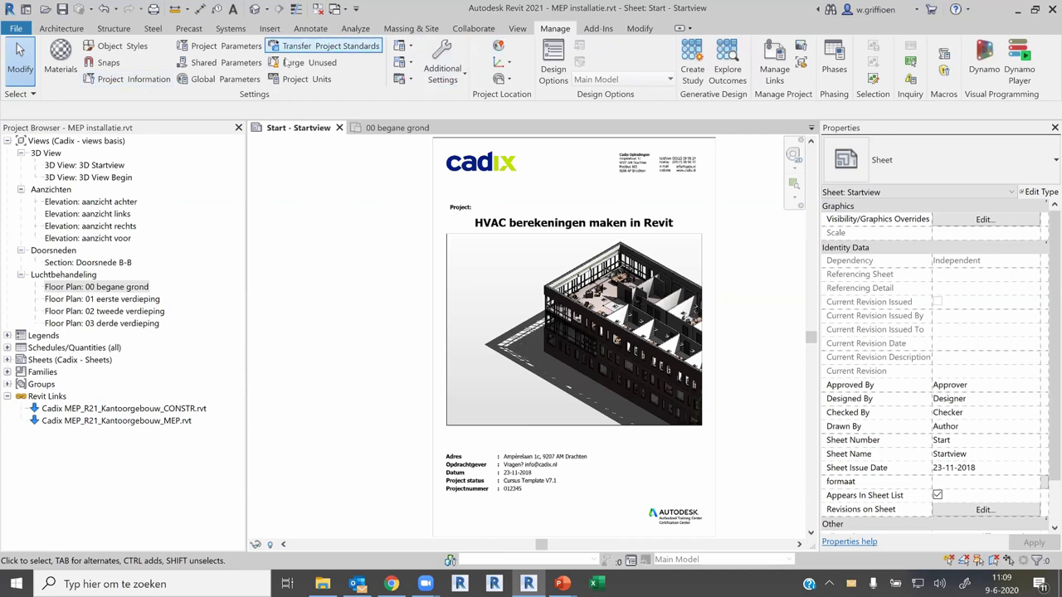
left_click(125, 79)
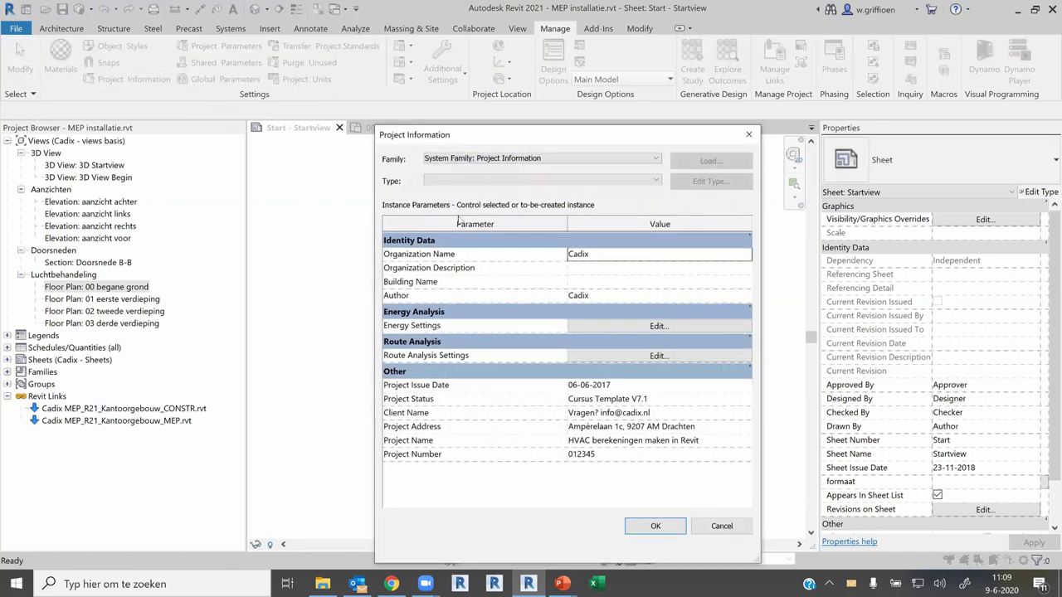
Open Energy Settings from Project Information, then its Advanced Energy Settings via Other Options.
left_click(607, 325)
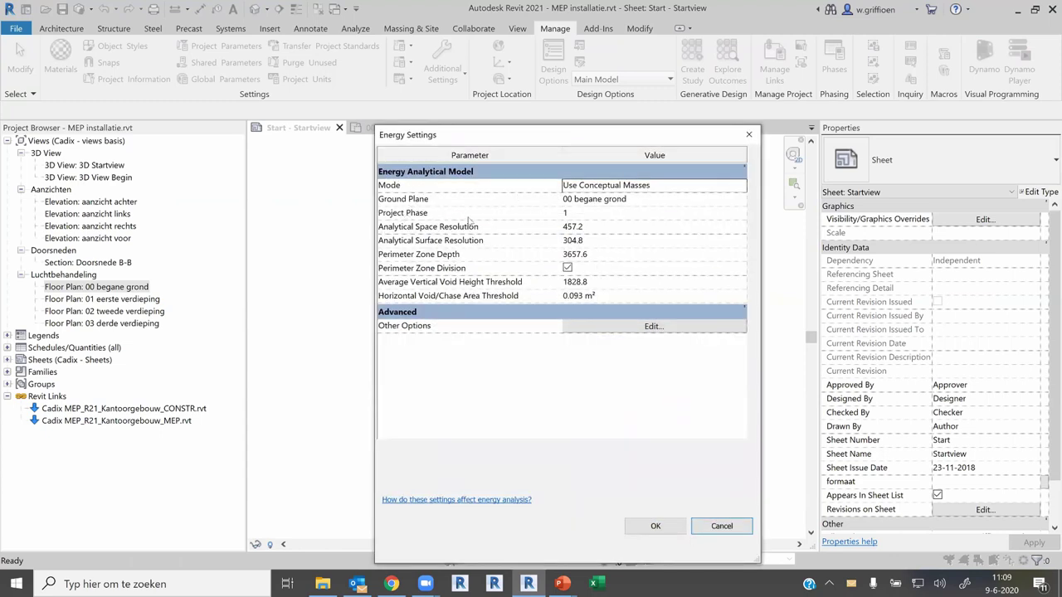
left_click(597, 214)
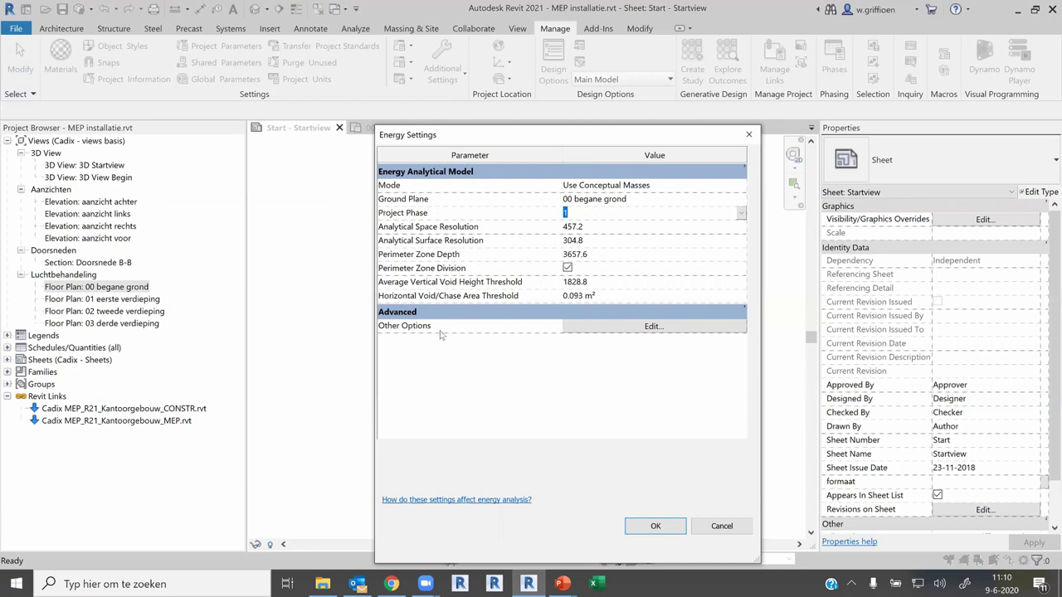
left_click(636, 332)
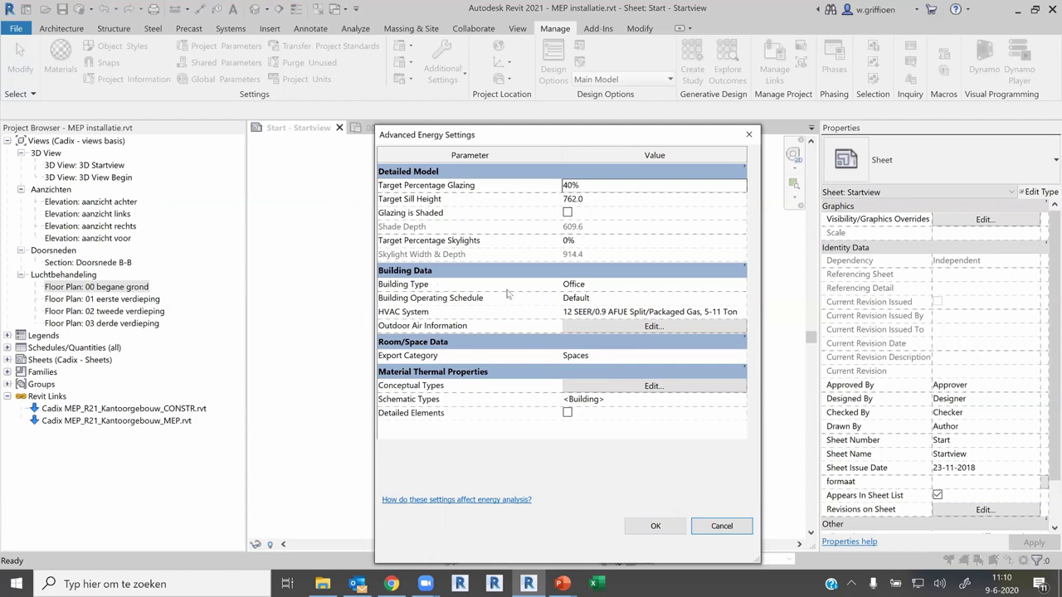
Browse the Building Type list keeping Office, then open the HVAC System type list.
left_click(589, 287)
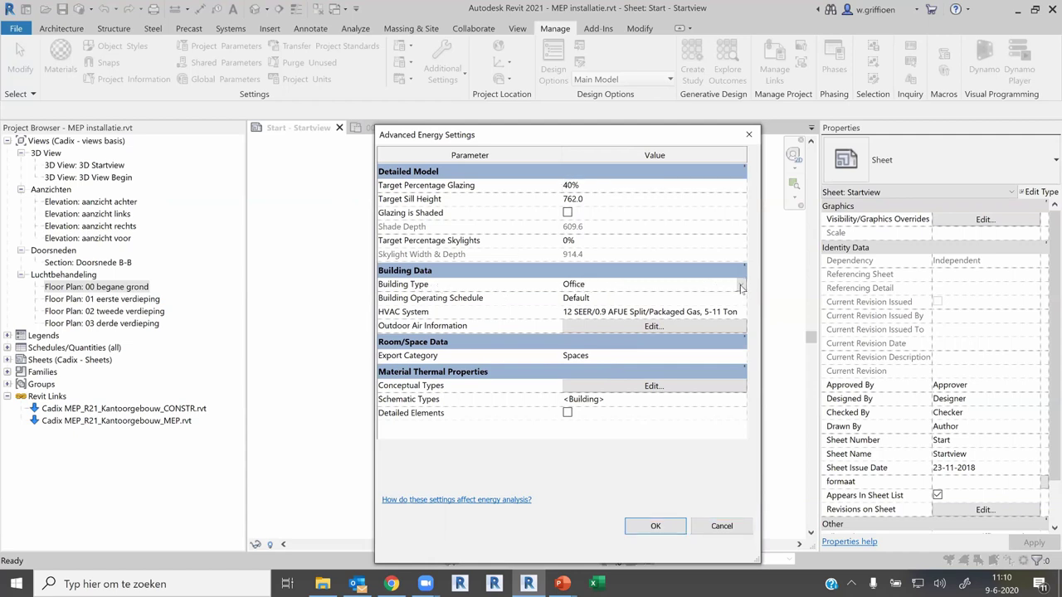
left_click(741, 286)
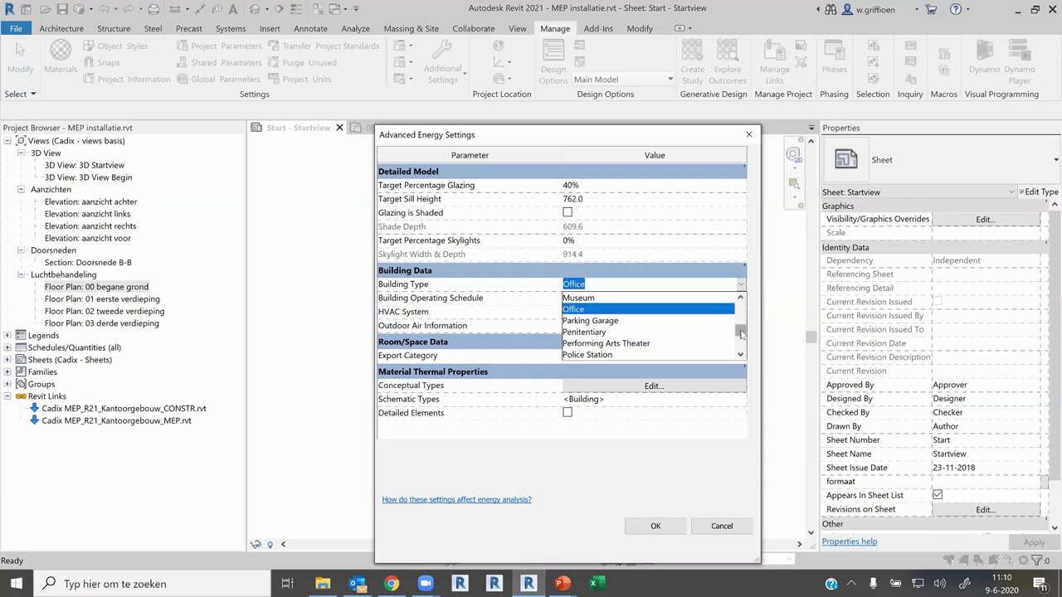
left_click_drag(741, 333, 741, 328)
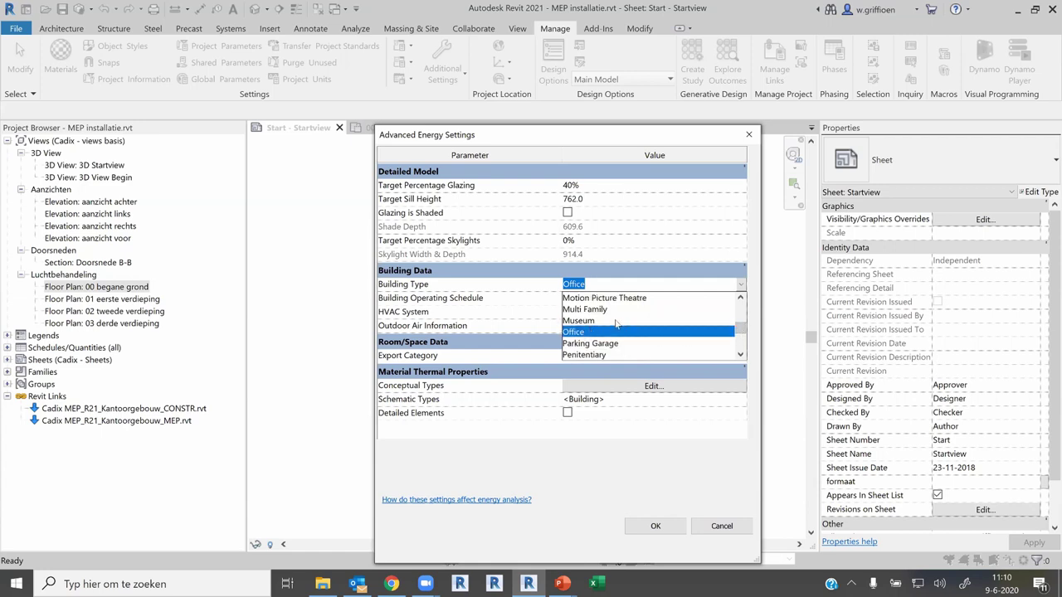
scroll(617, 326, "down", 1)
scroll(615, 325, "down", 1)
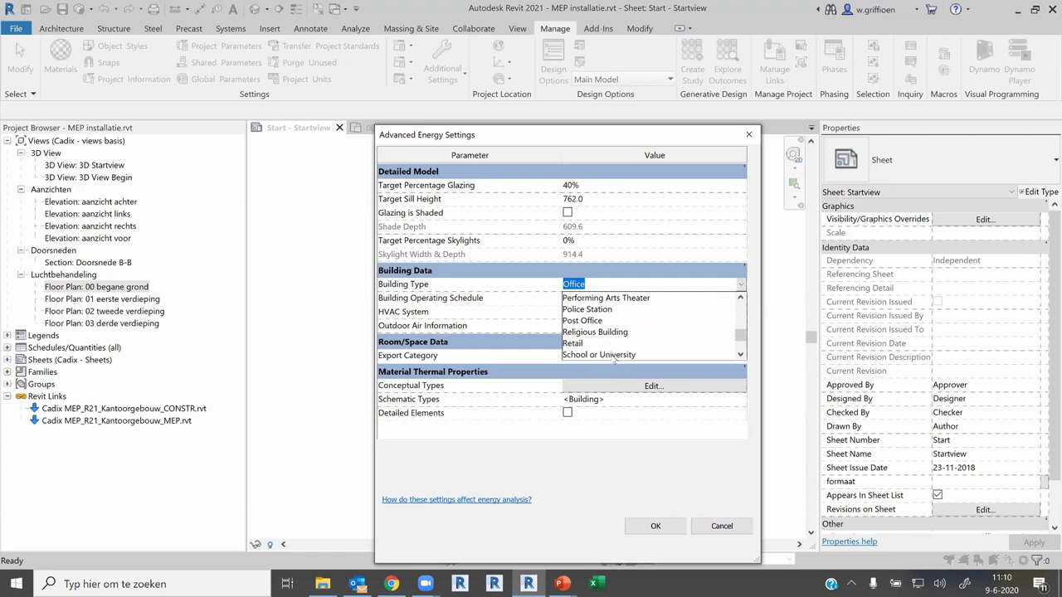
scroll(581, 335, "up", 1)
scroll(581, 335, "up", 1)
left_click(580, 334)
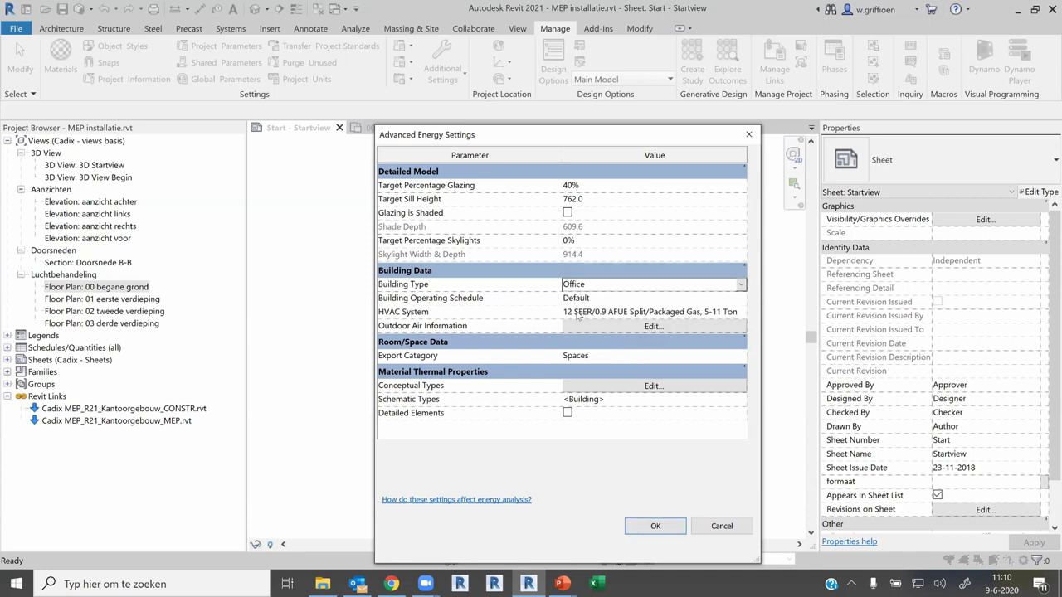
left_click(609, 313)
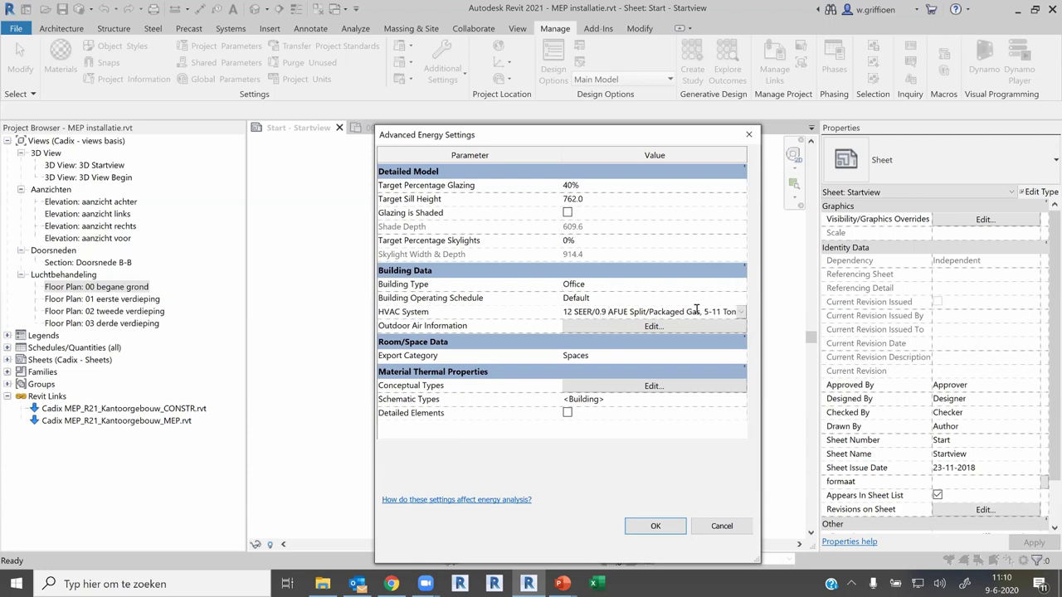
left_click(742, 313)
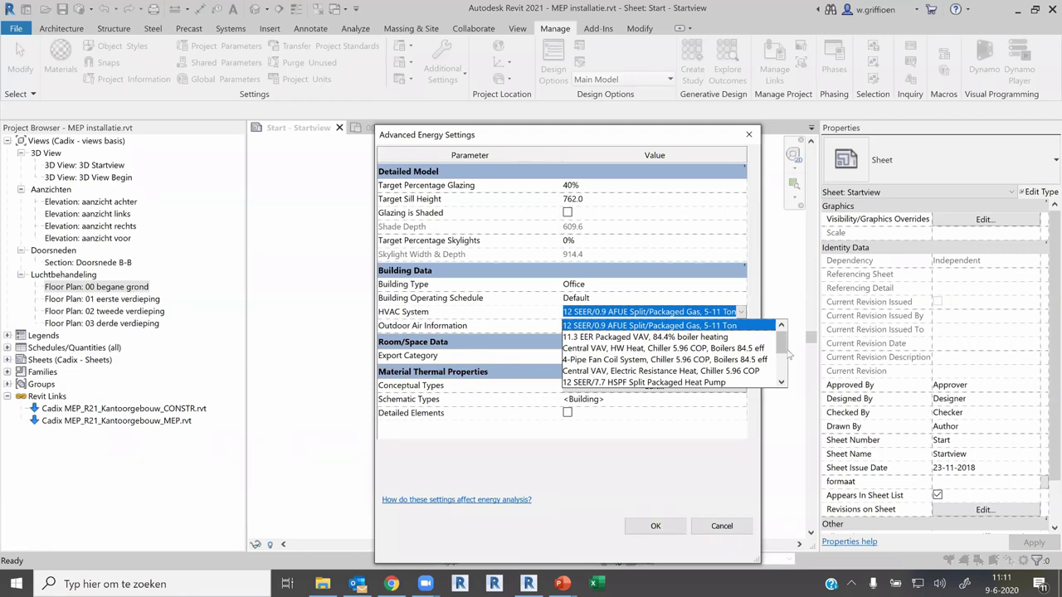
Keep the existing HVAC System choice and open the Outdoor Air Information settings.
left_click_drag(781, 349, 780, 362)
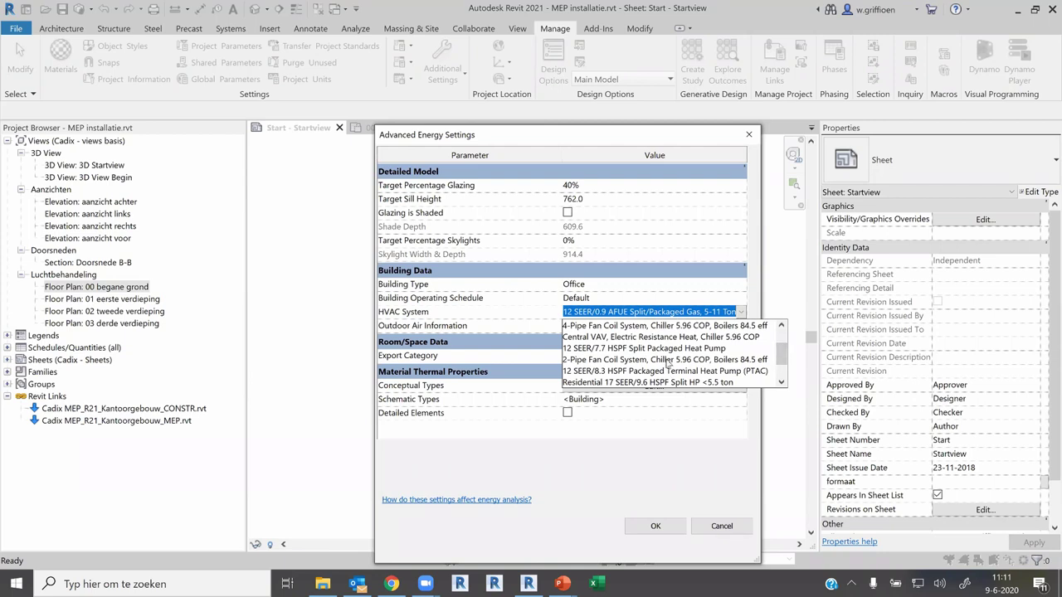
scroll(669, 364, "up", 1)
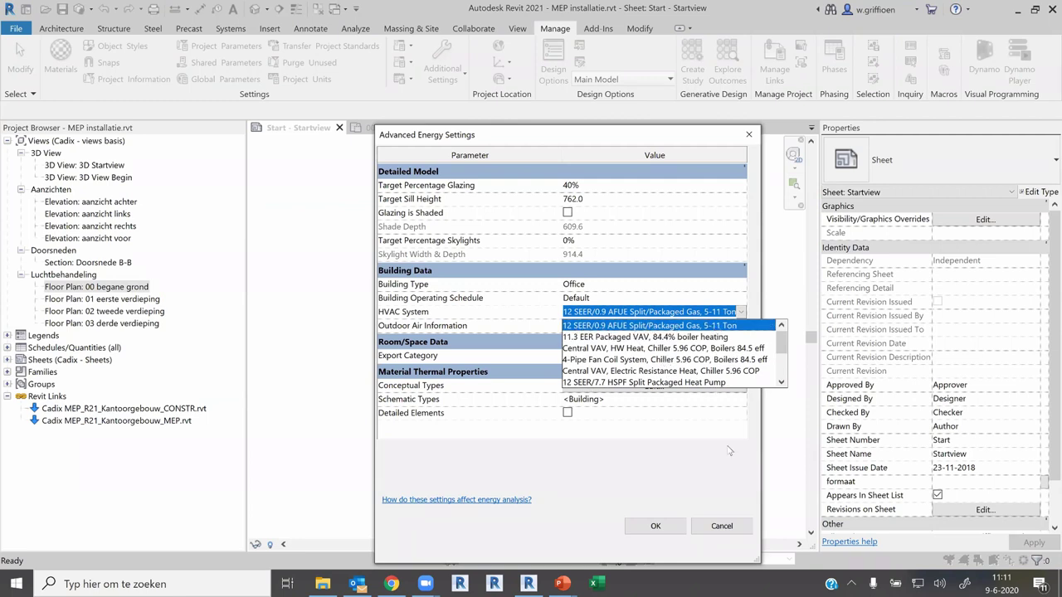
left_click(669, 464)
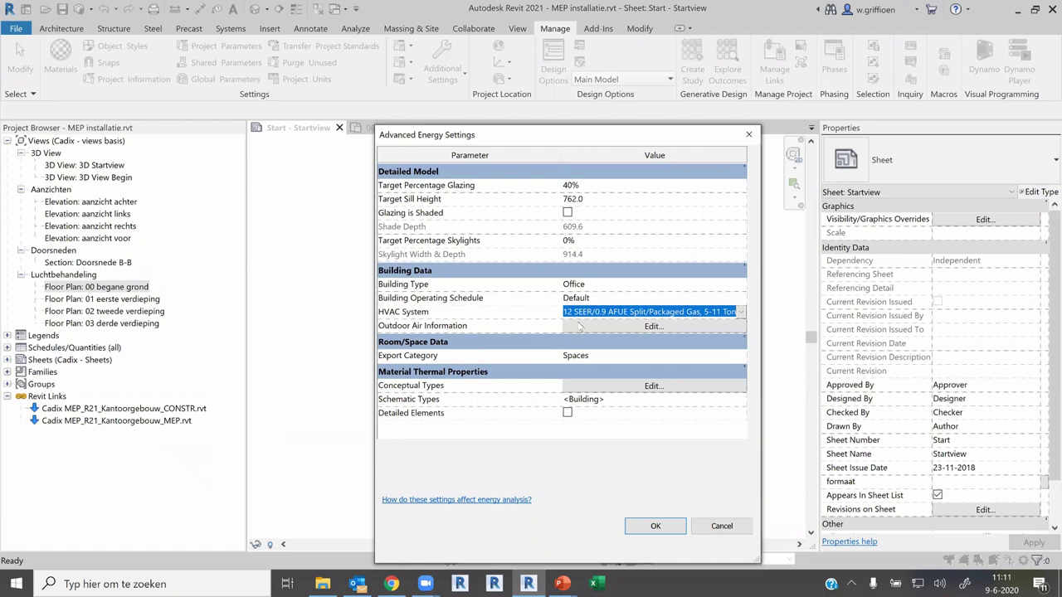
left_click(602, 330)
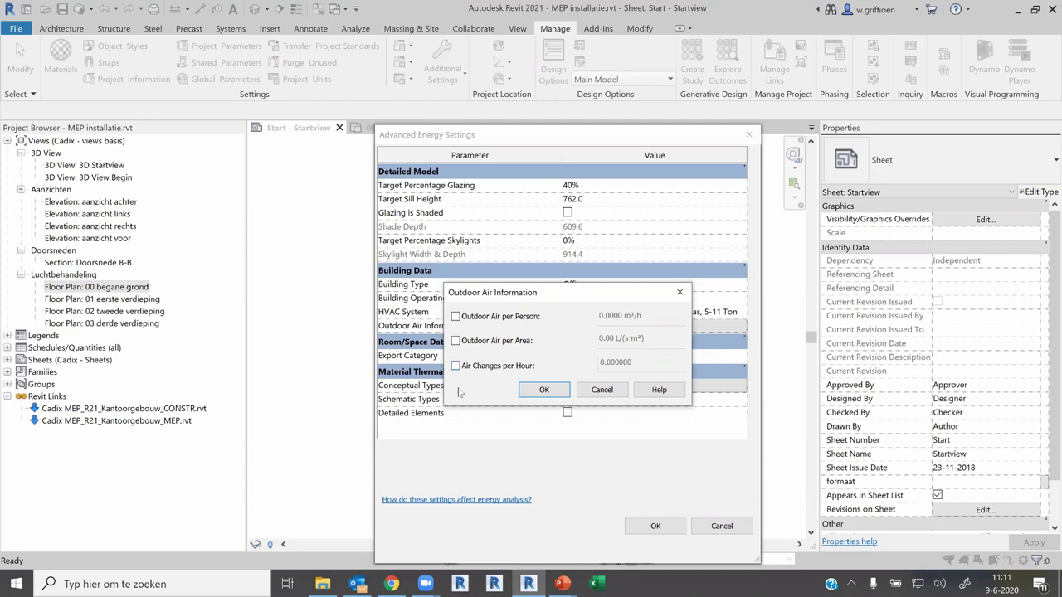
Leave Air Changes per Hour unchecked and confirm the Outdoor Air Information dialog.
left_click(456, 366)
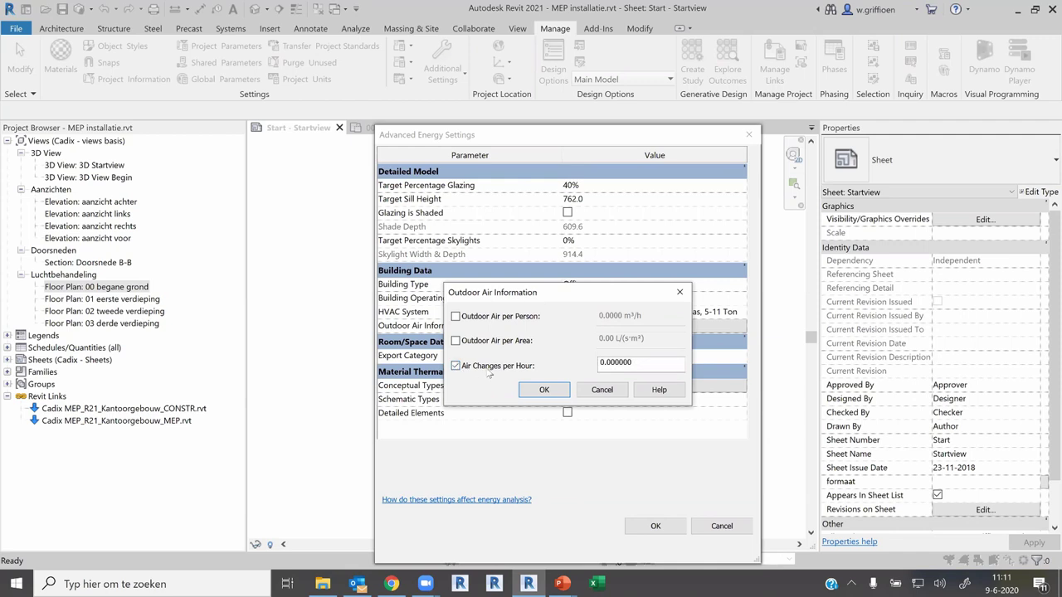
double_click(600, 365)
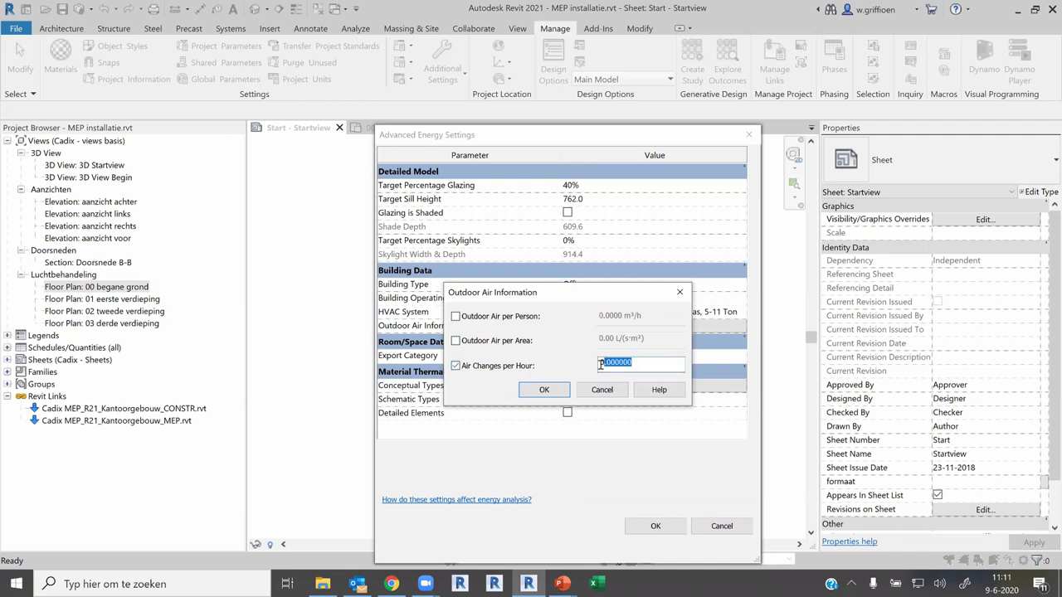
left_click(456, 366)
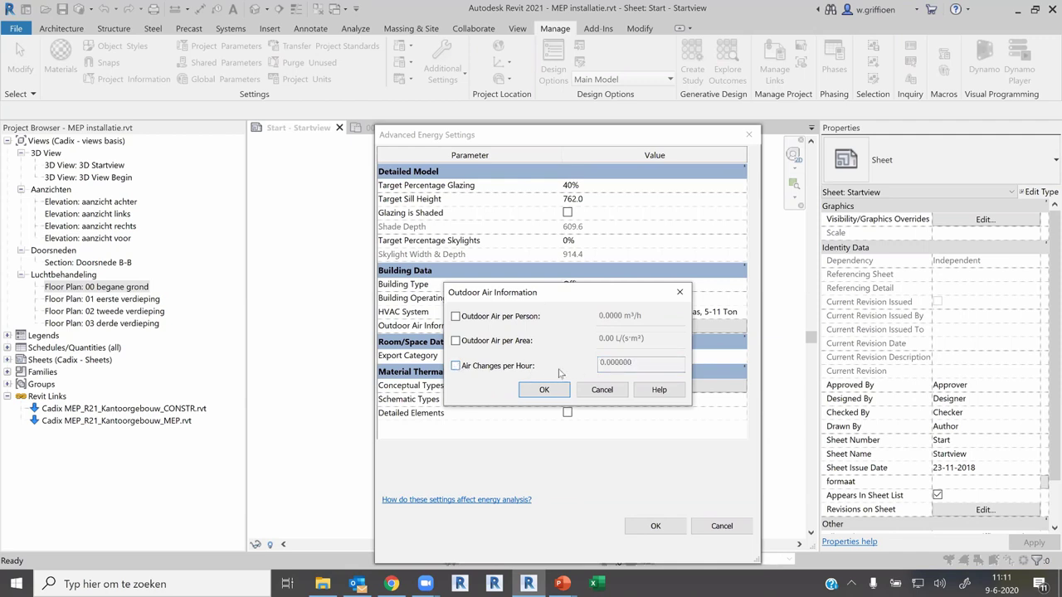
left_click(544, 390)
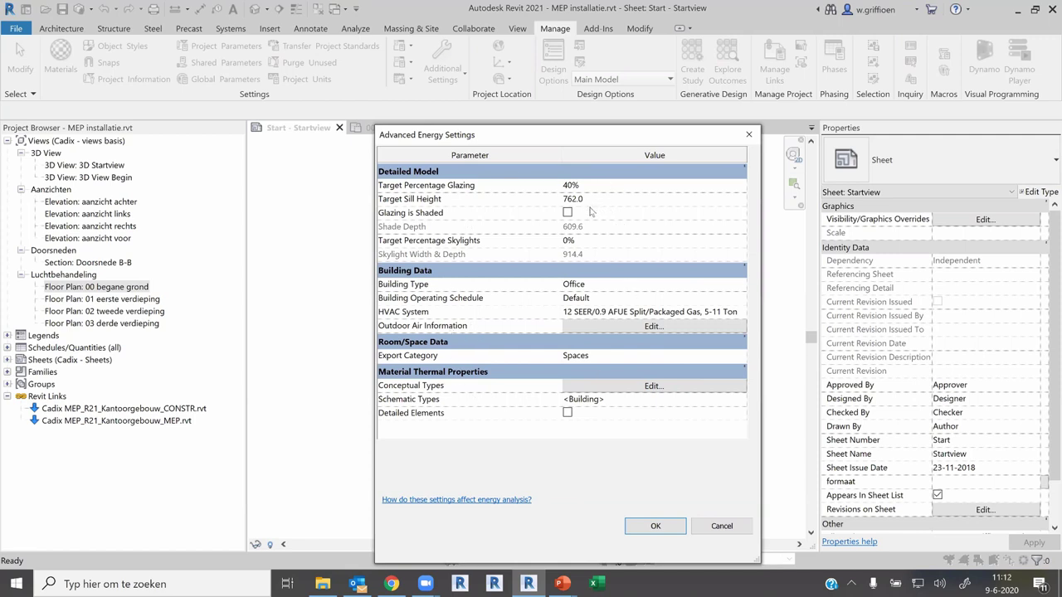
Accept the Advanced Energy Settings, Energy Settings and Project Information dialogs, returning to Startview.
left_click(654, 526)
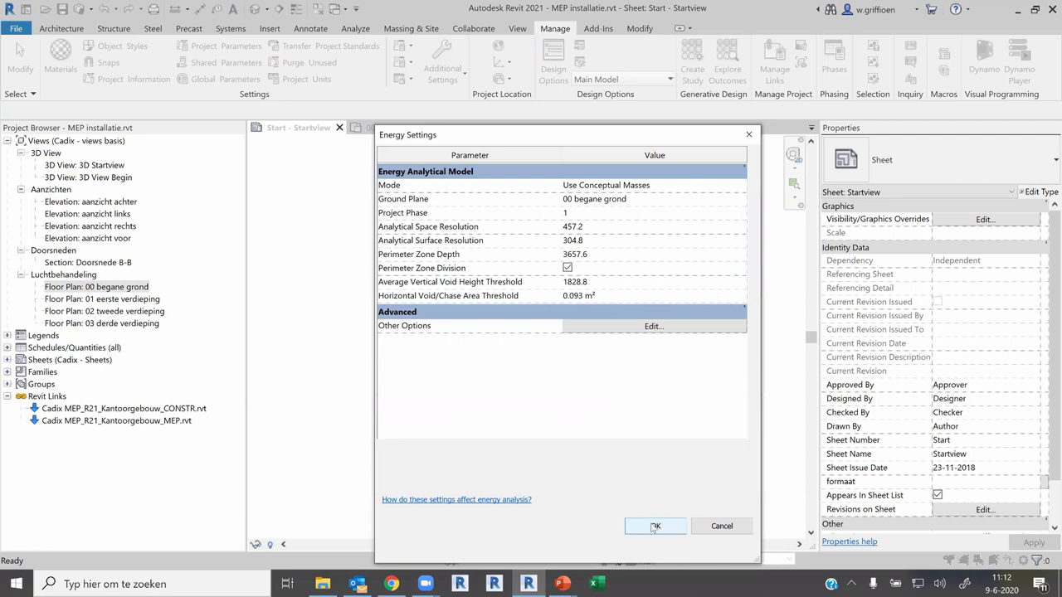
left_click(655, 526)
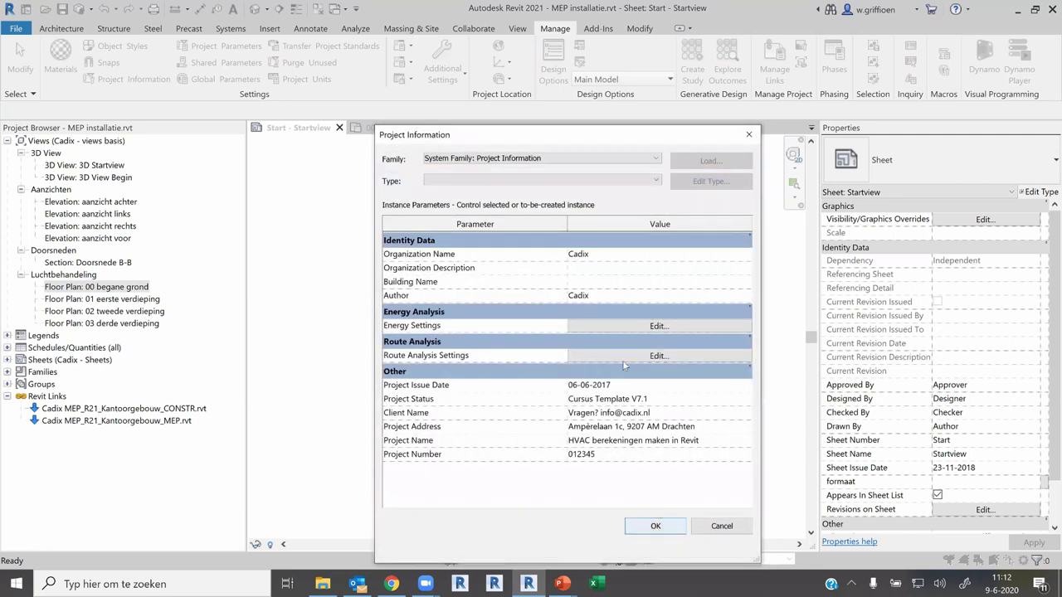
left_click(655, 526)
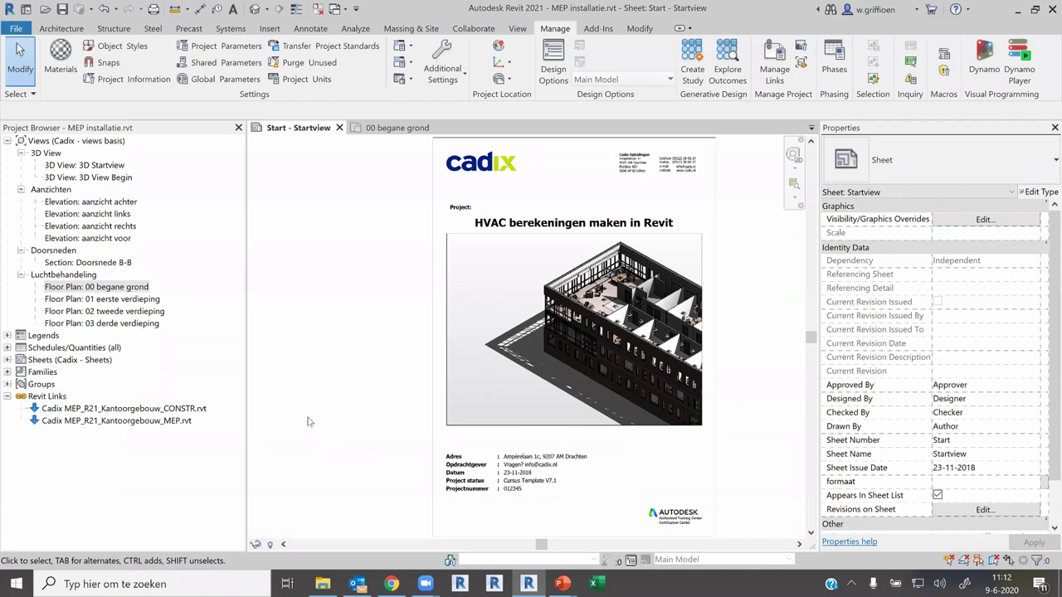
Select the Cadix MEP_R21_Kantoorgebouw_CONSTR.rvt link under Revit Links and show its context menu.
left_click(159, 413)
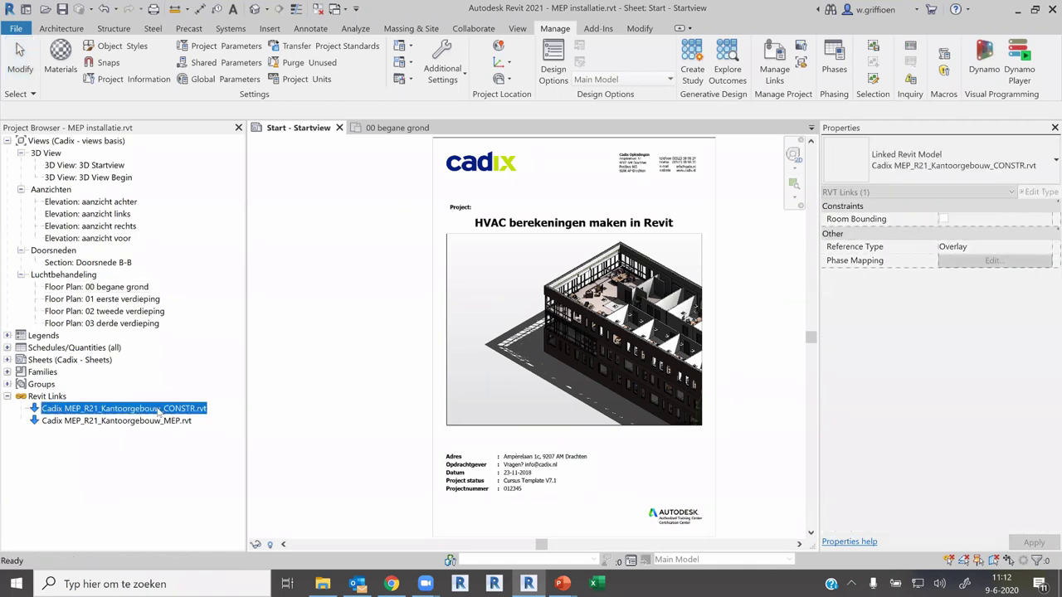
right_click(160, 413)
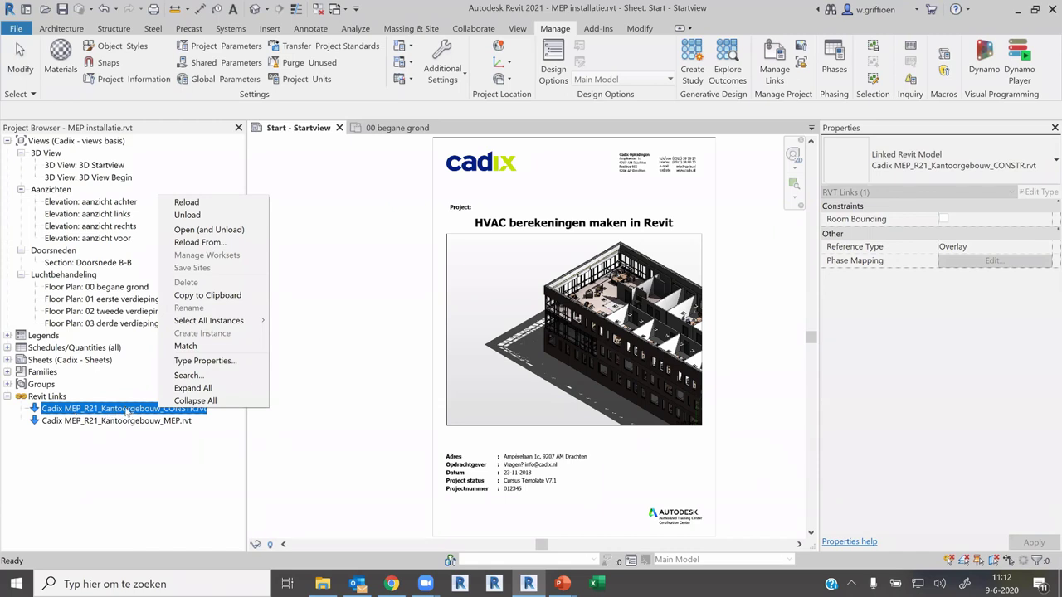
Map the construction link's phase from link to Huidige status in its type properties.
left_click(192, 363)
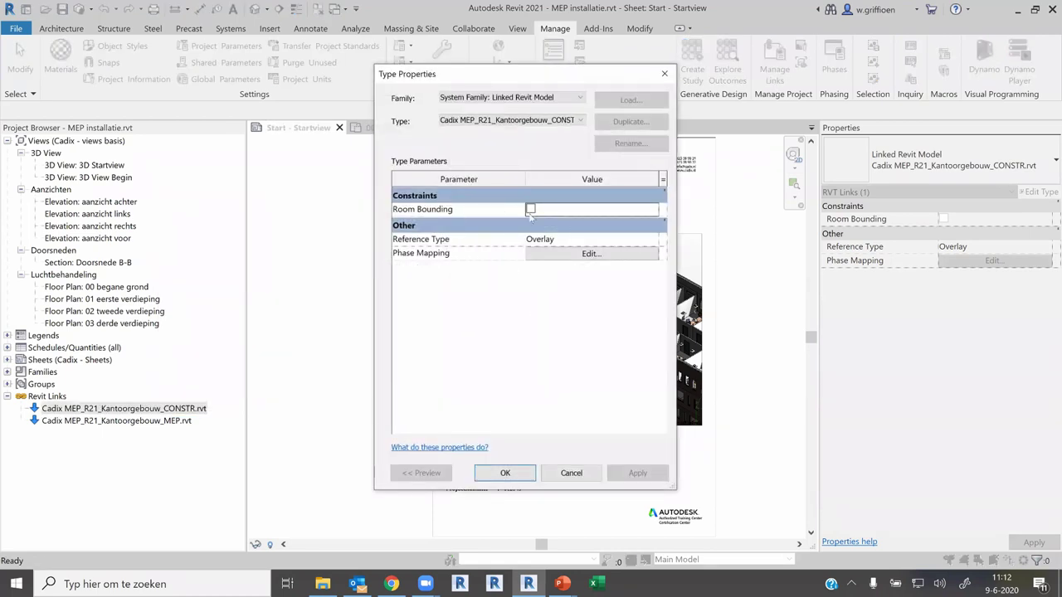
left_click(554, 257)
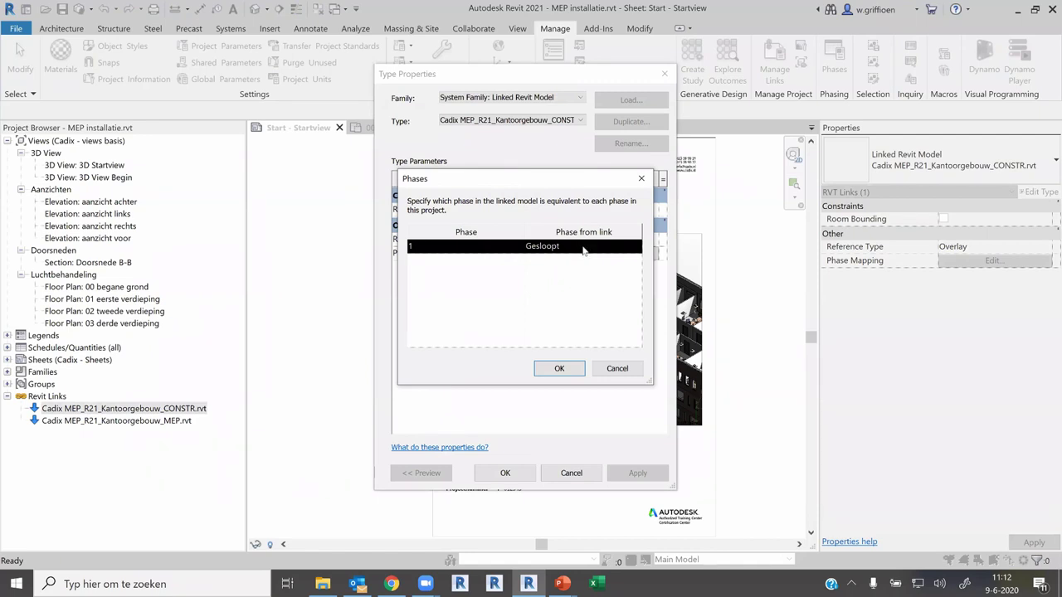
left_click(584, 246)
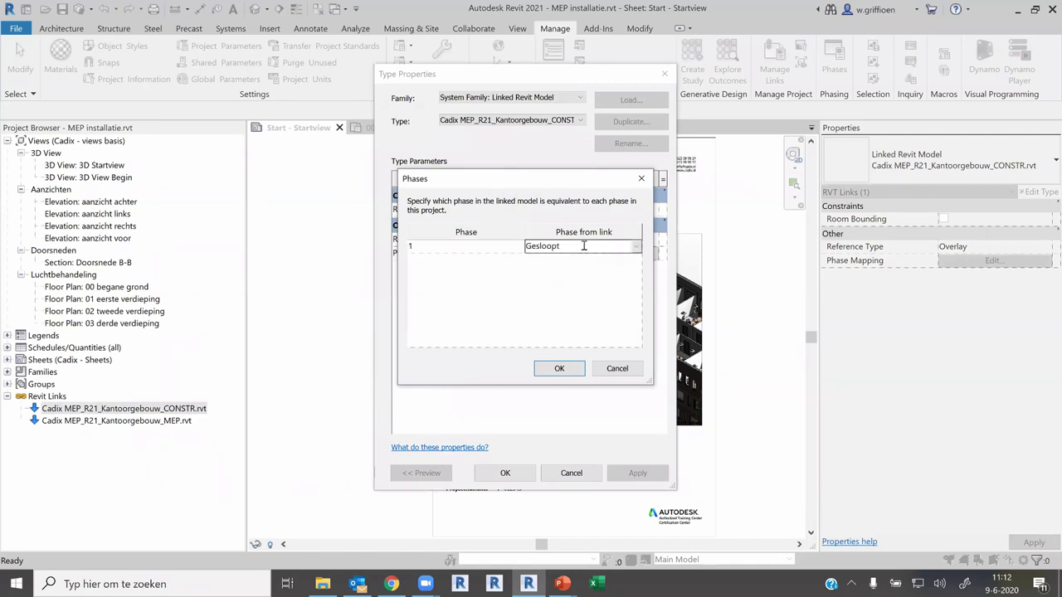
left_click(636, 248)
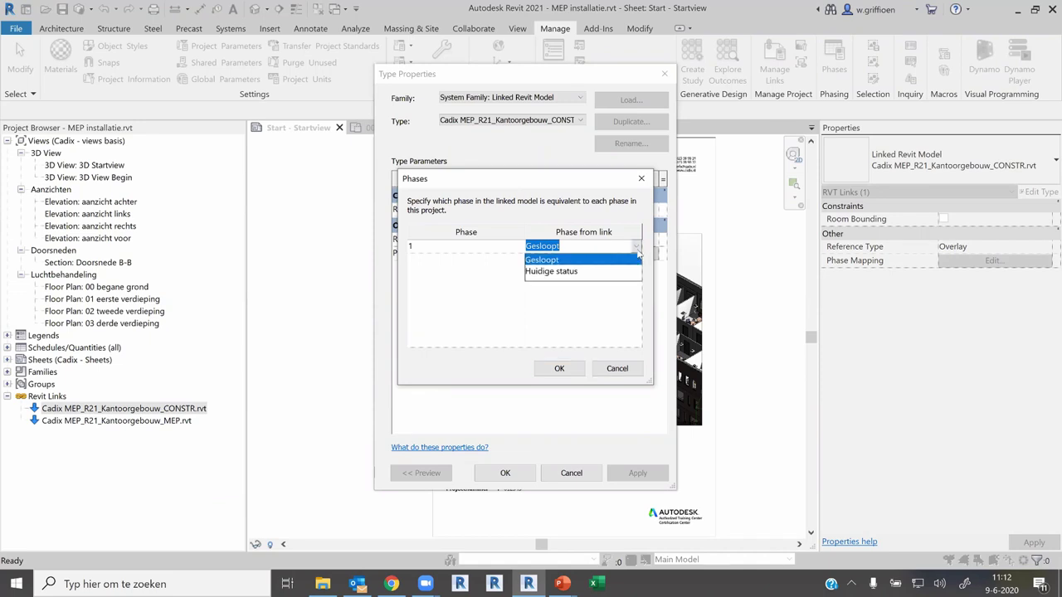
left_click(564, 273)
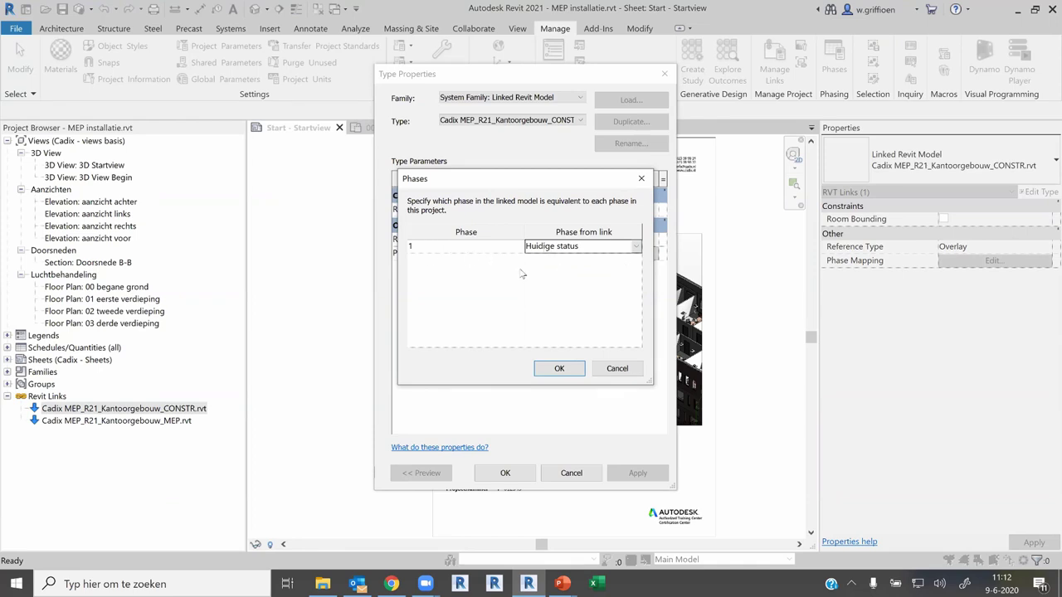
left_click(557, 369)
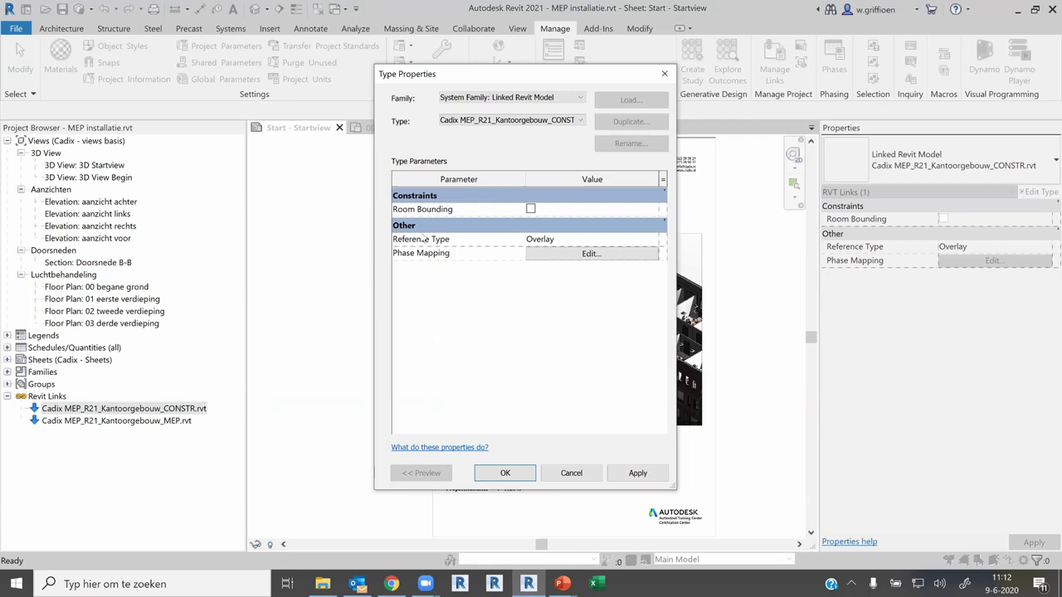
Make the construction link type Room Bounding and accept it despite the unenclosed-space warnings.
left_click(531, 209)
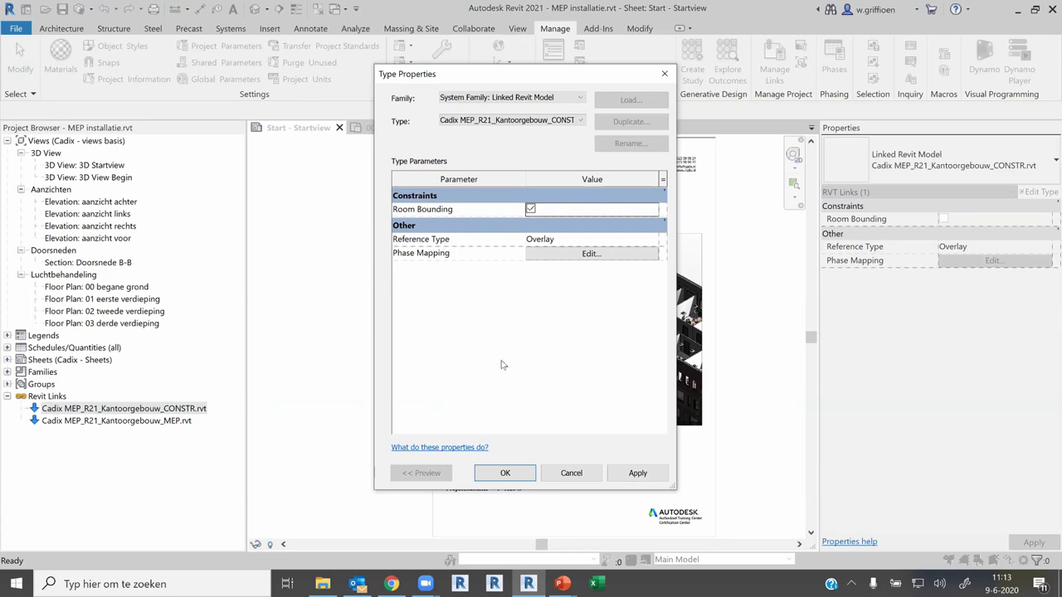
left_click(508, 474)
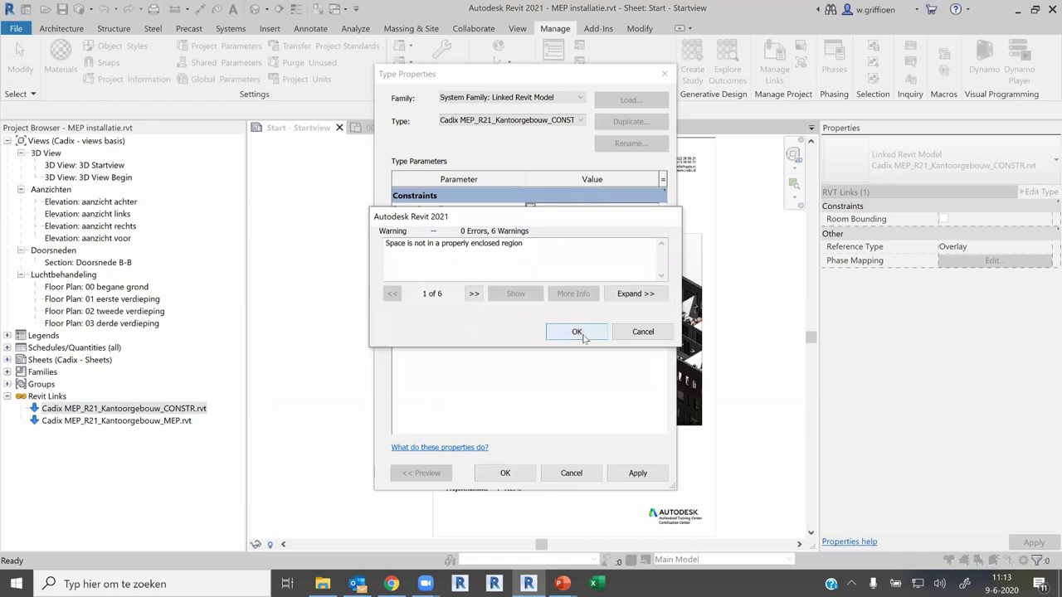
left_click(576, 332)
left_click(138, 420)
right_click(138, 421)
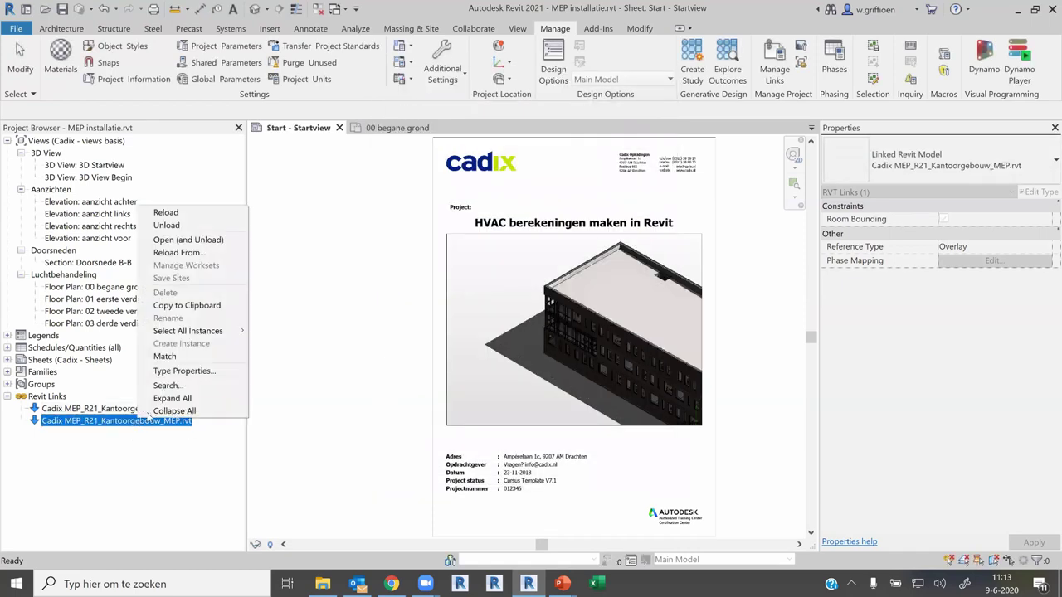
left_click(174, 370)
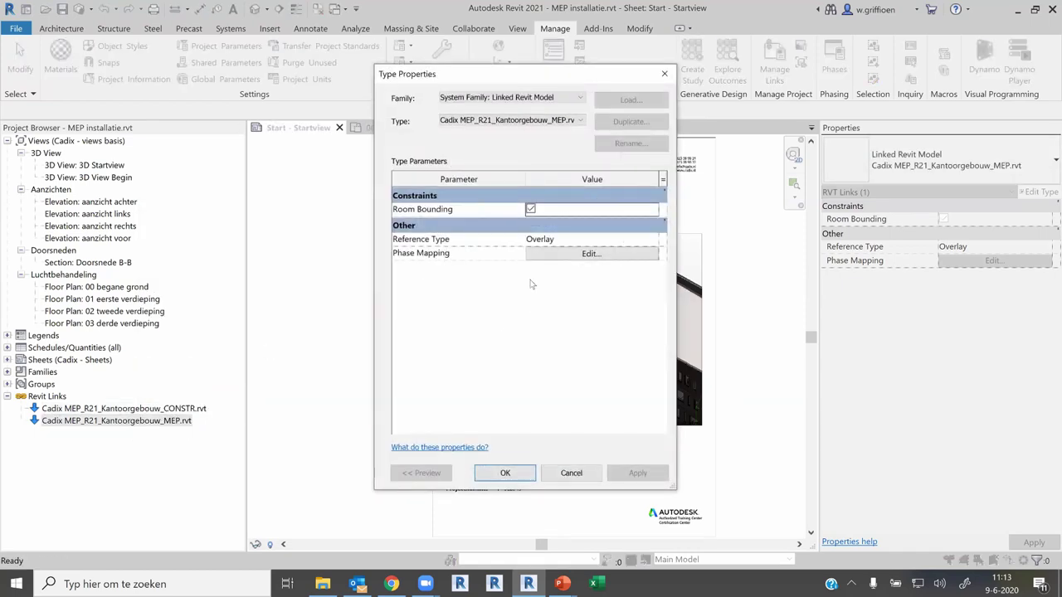
left_click(546, 254)
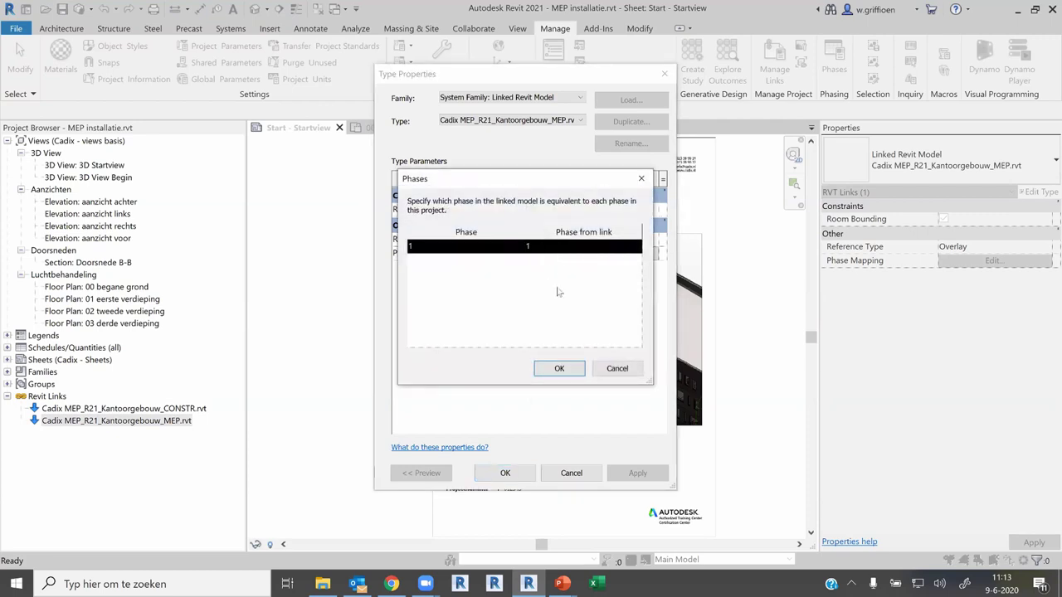
left_click(559, 368)
left_click(514, 476)
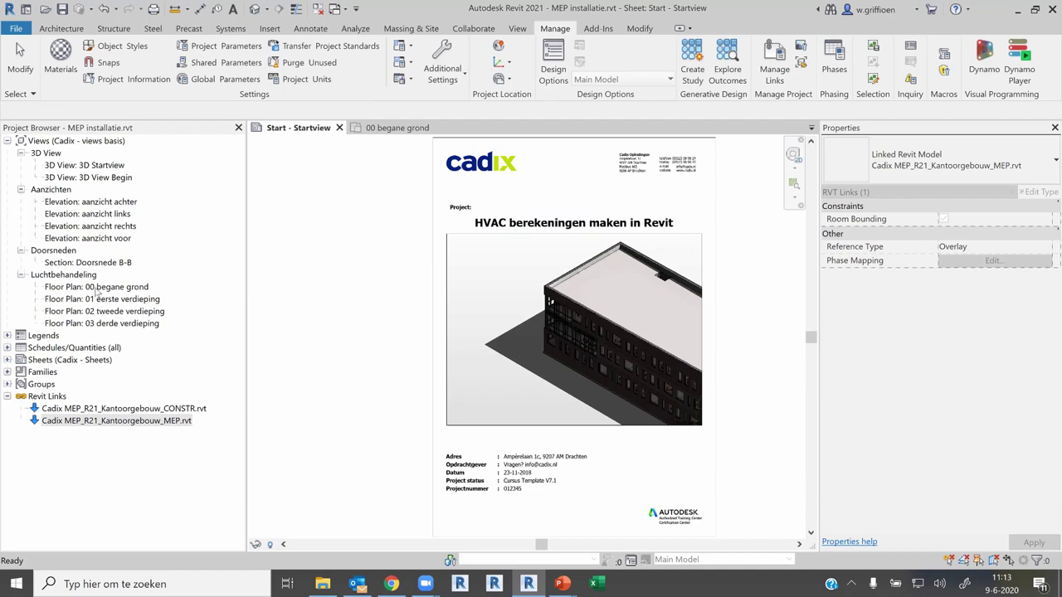
Open the 00 begane grond floor plan and select a Kantoor space to inspect its supply airflow.
double_click(97, 287)
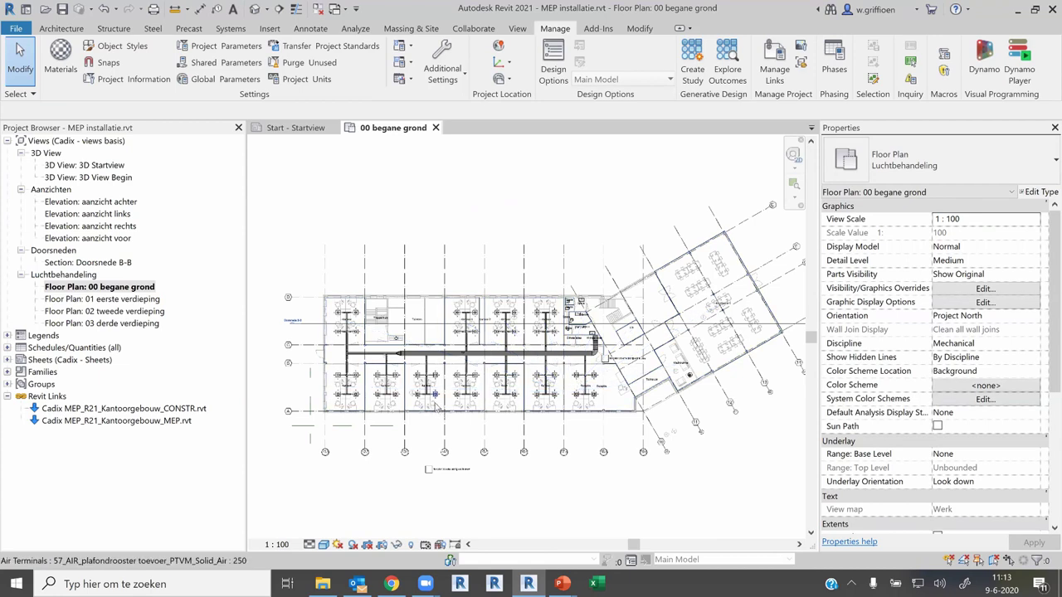
scroll(443, 415, "up", 2)
scroll(445, 417, "up", 2)
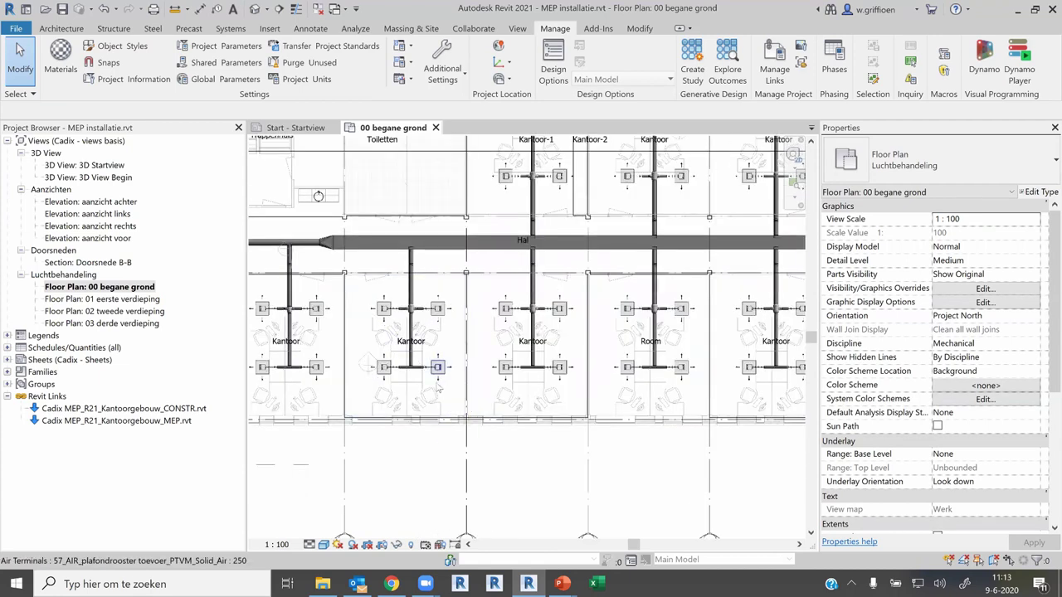
left_click(448, 398)
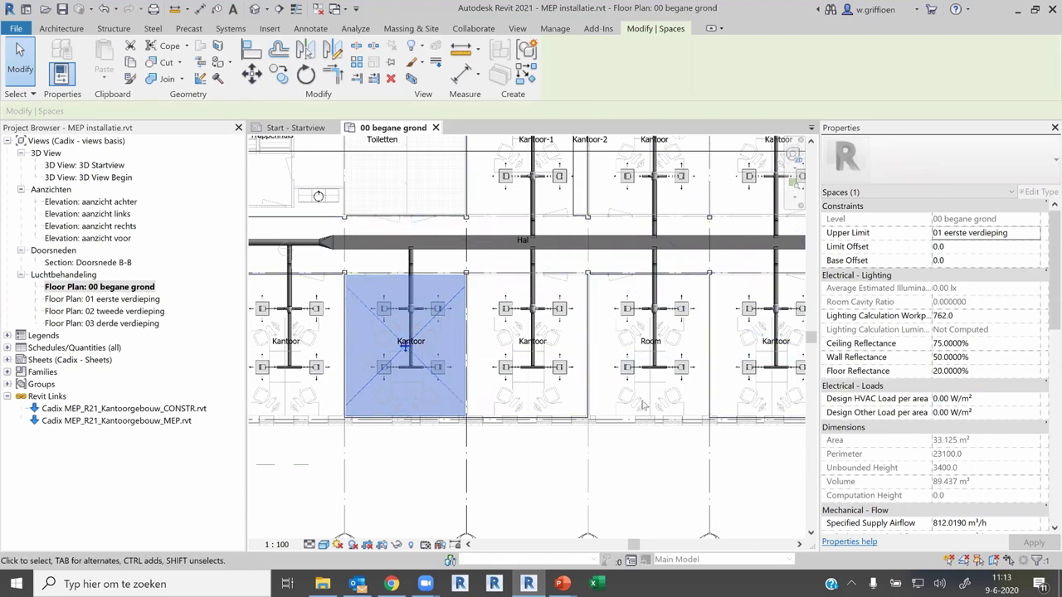
scroll(646, 406, "down", 1)
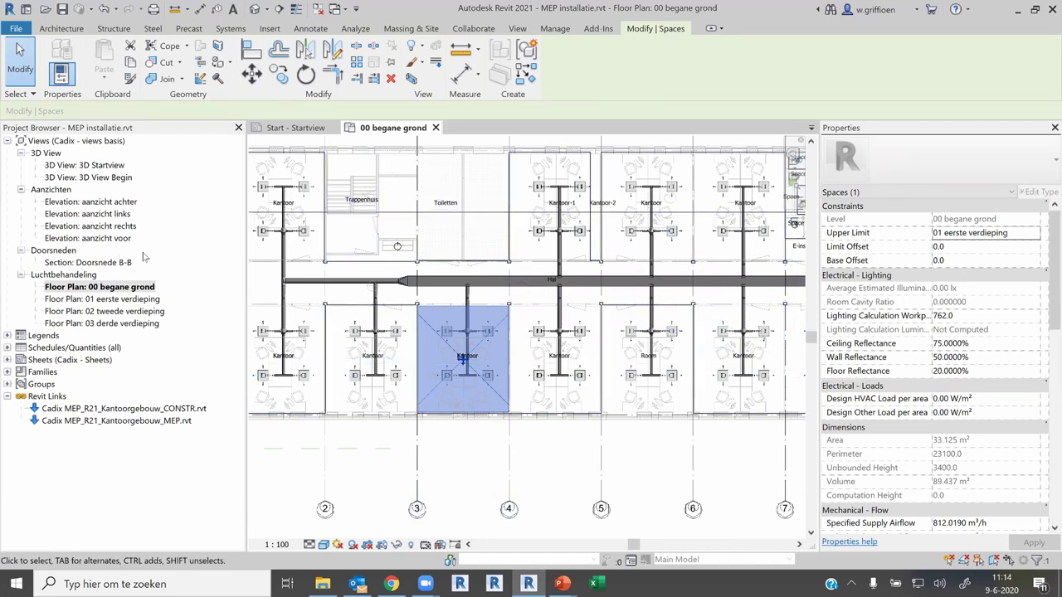
left_click(118, 300)
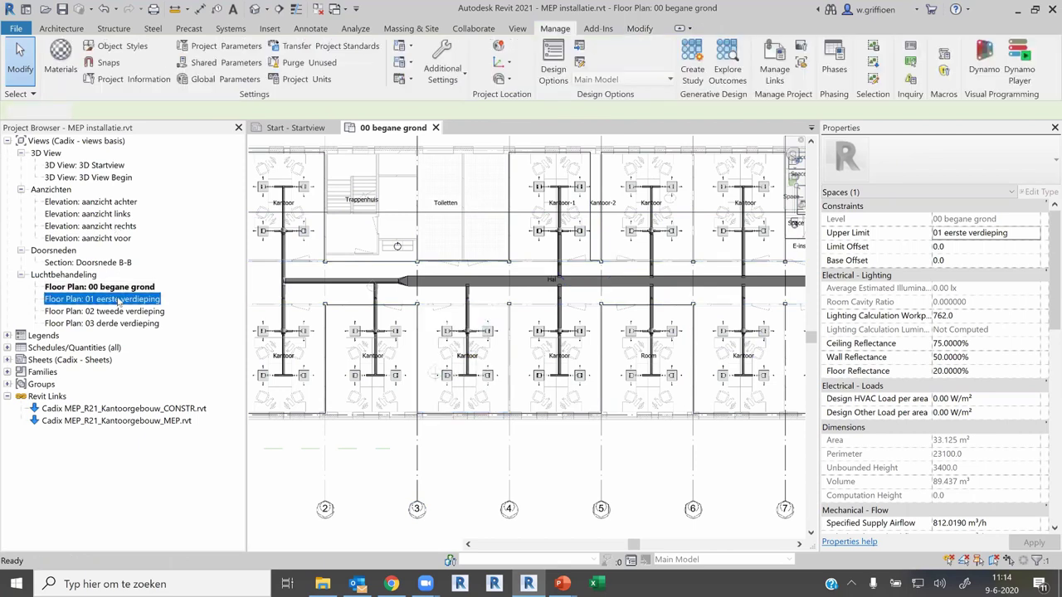
Open the 01 eerste verdieping floor plan zoomed out and bring up the Analyze tools.
double_click(118, 300)
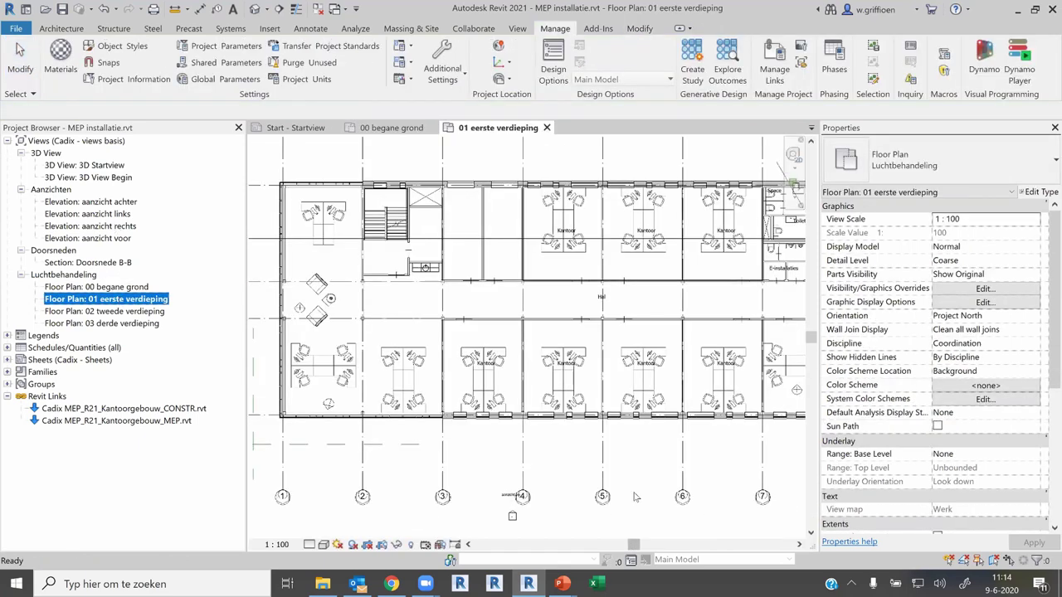
scroll(635, 496, "down", 1)
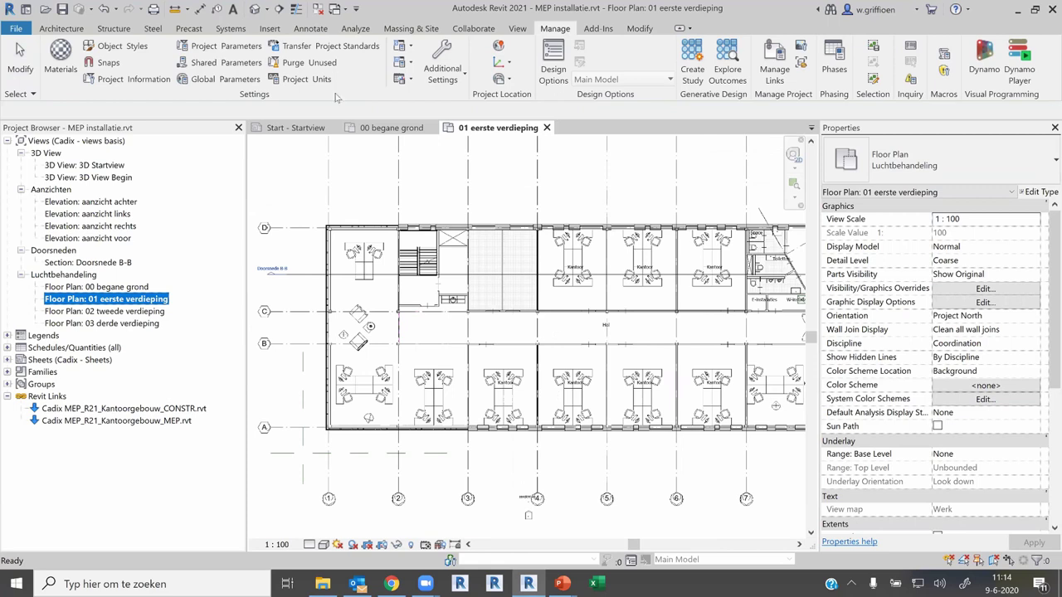
left_click(357, 30)
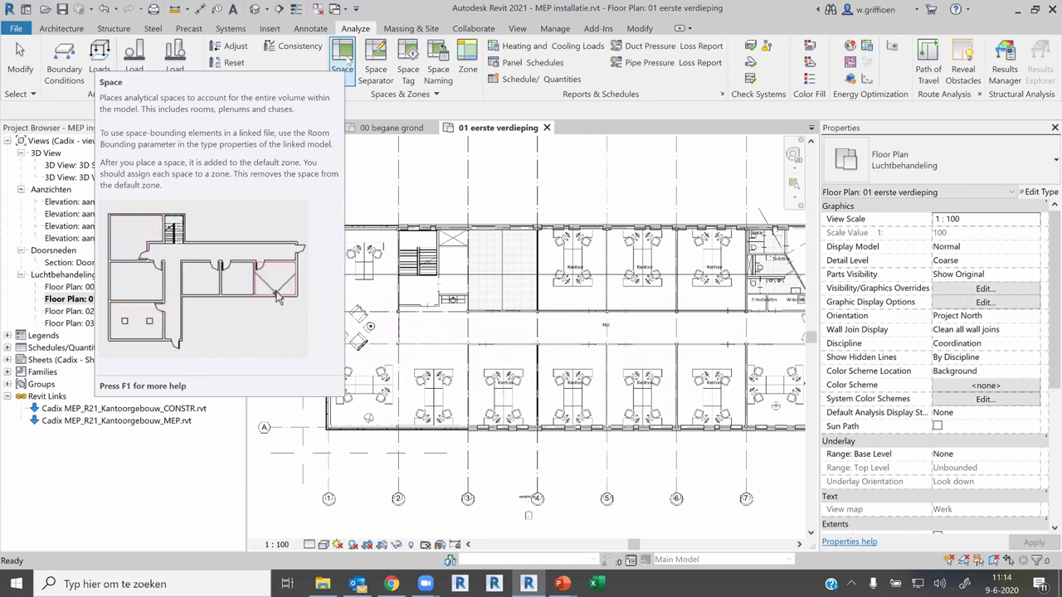
Place a space in the left bays with Upper Limit 02 tweede verdieping and Offset 0.
left_click(347, 58)
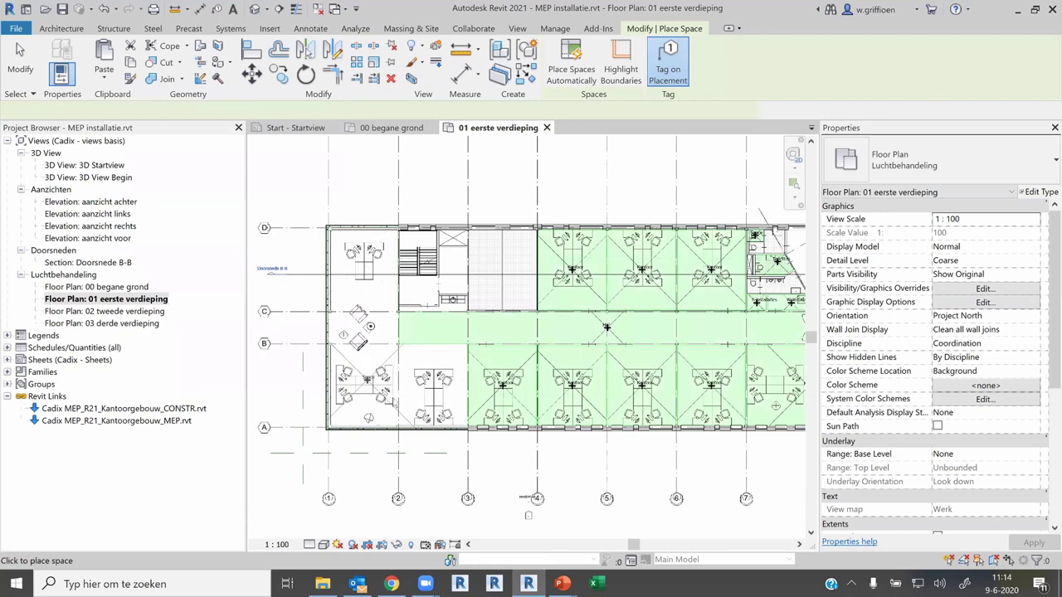
scroll(323, 249, "down", 3)
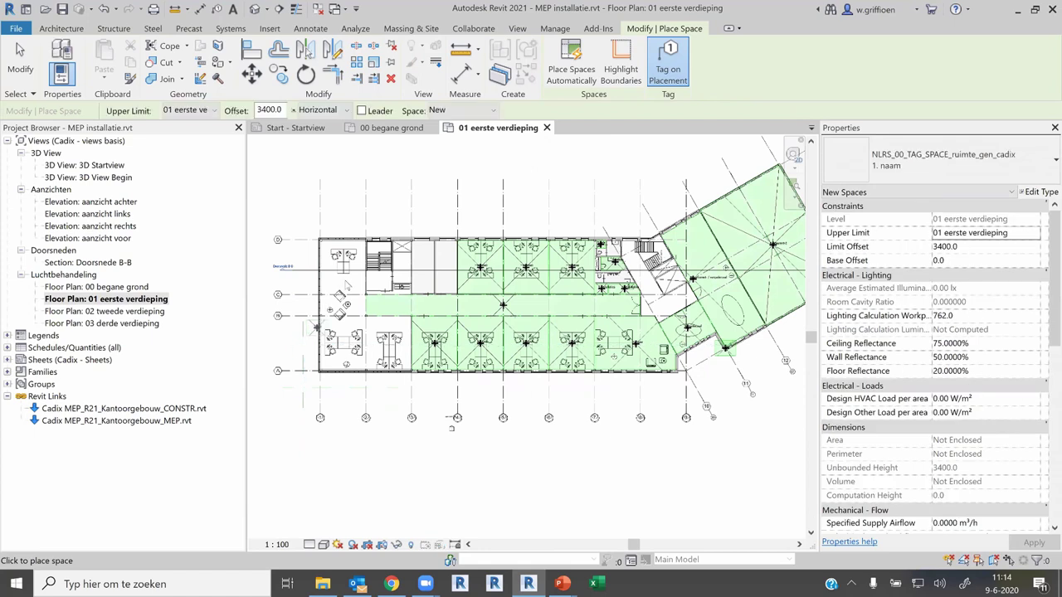
scroll(347, 279, "up", 1)
scroll(346, 286, "up", 1)
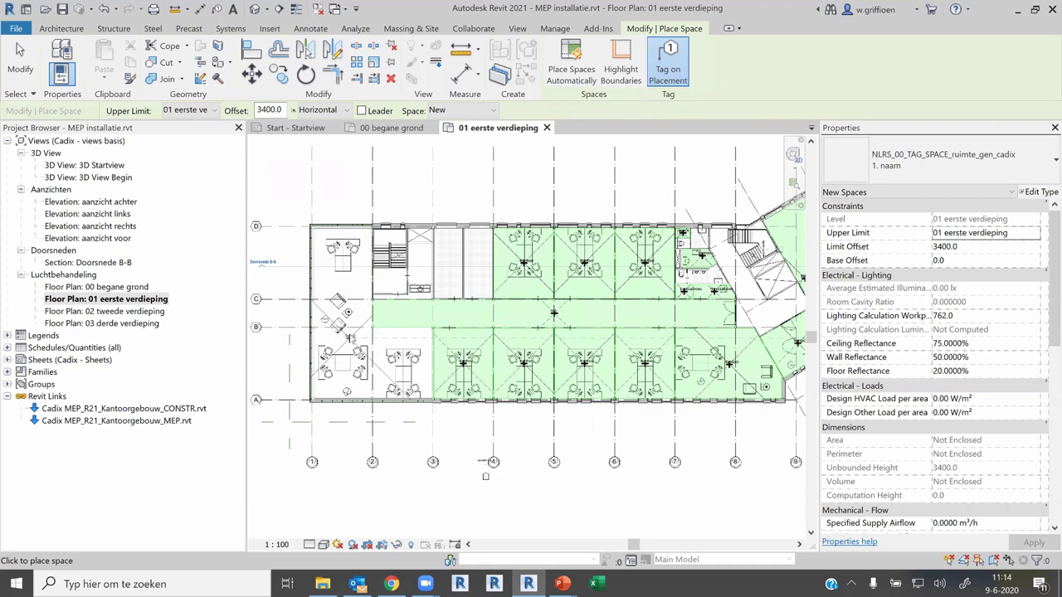
left_click(204, 113)
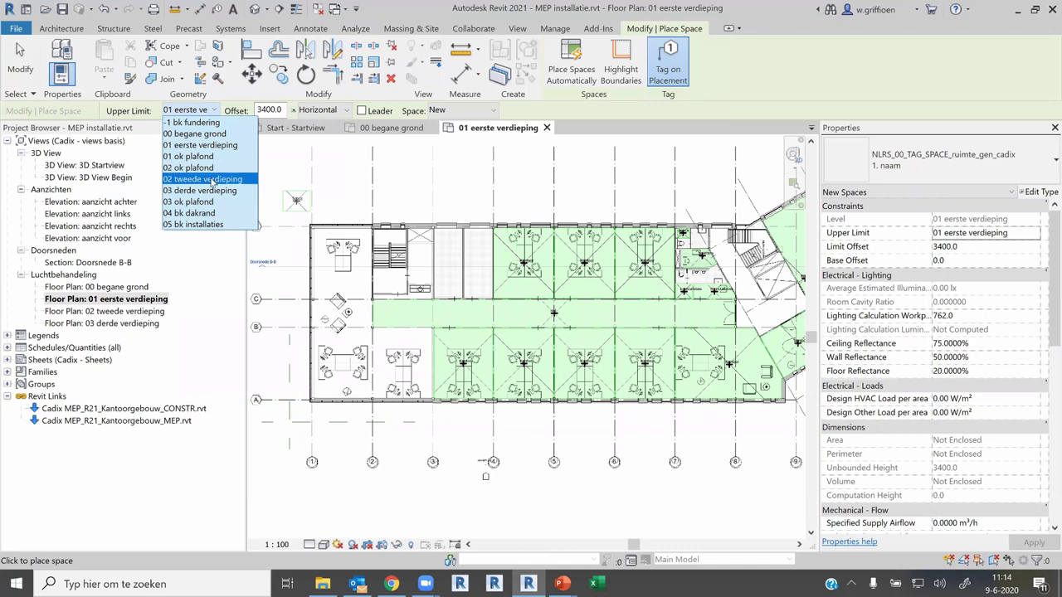
left_click(211, 179)
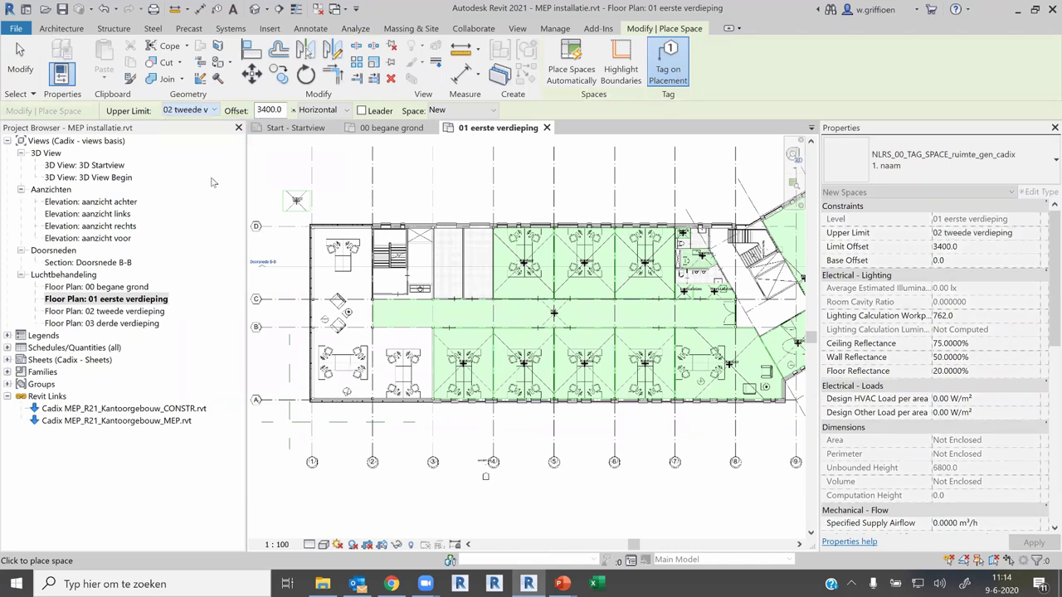
left_click(282, 108)
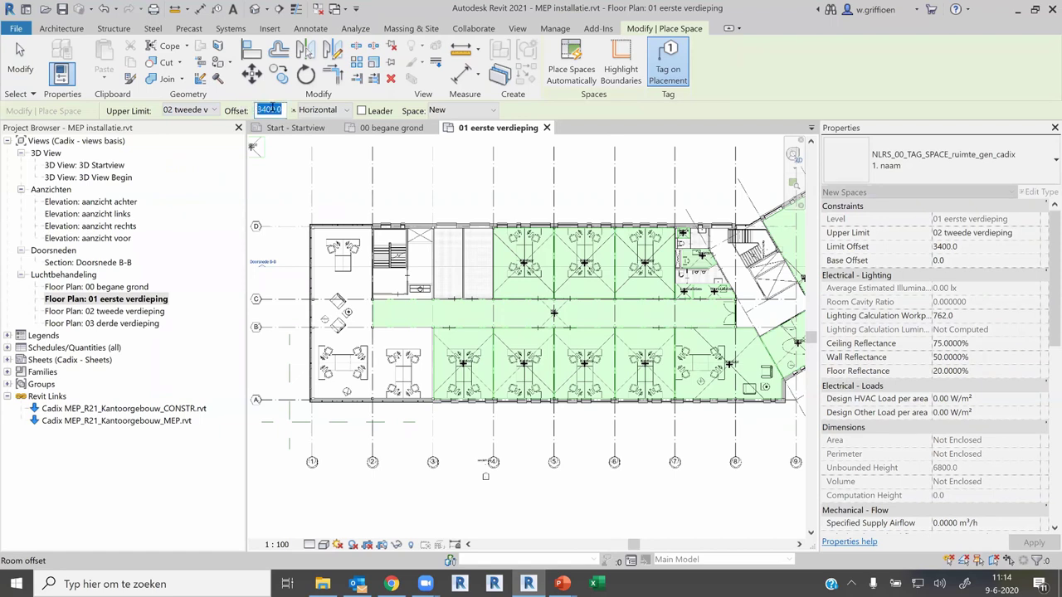
type("0")
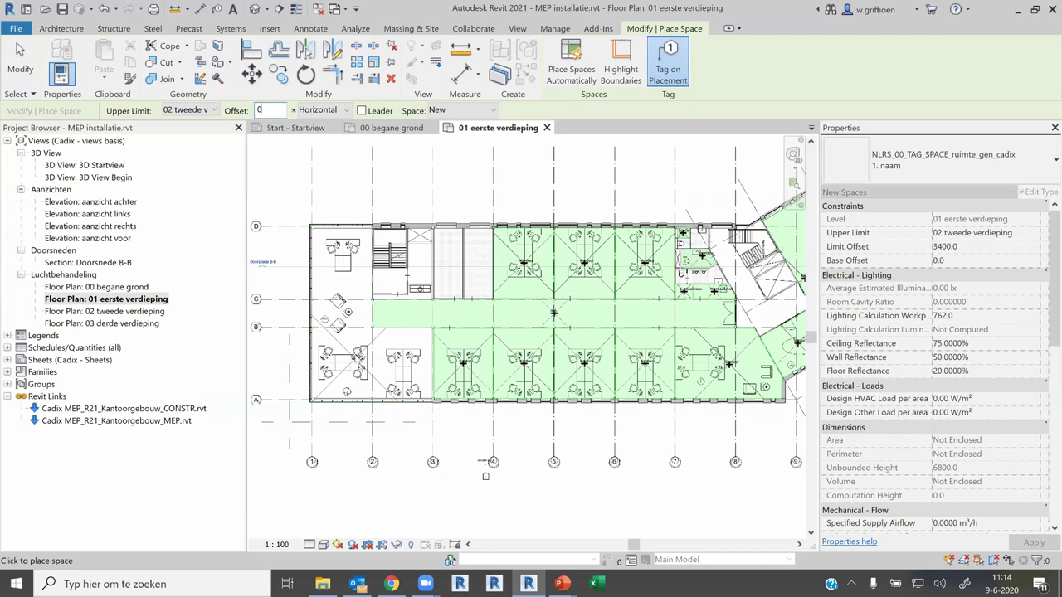
left_click(371, 390)
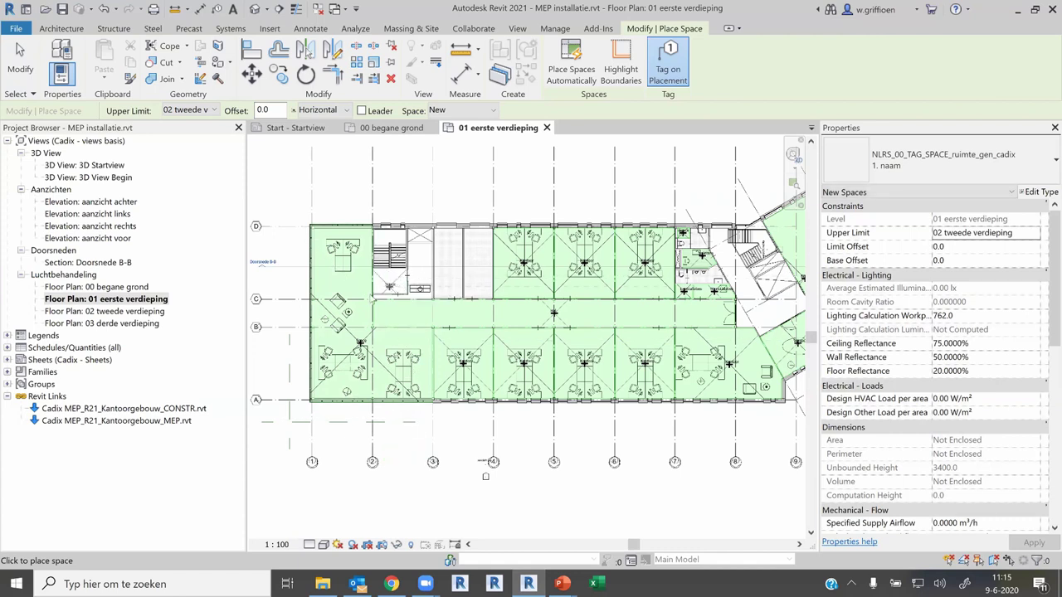
key("Escape")
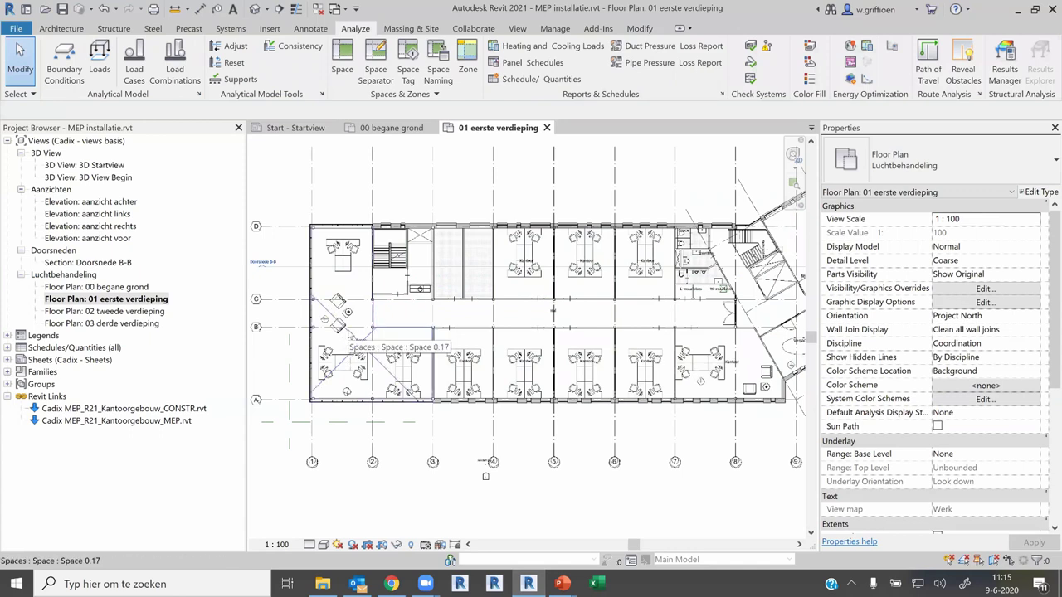
Select space 0.17 and open its Space Type settings under Energy Analysis.
left_click(349, 336)
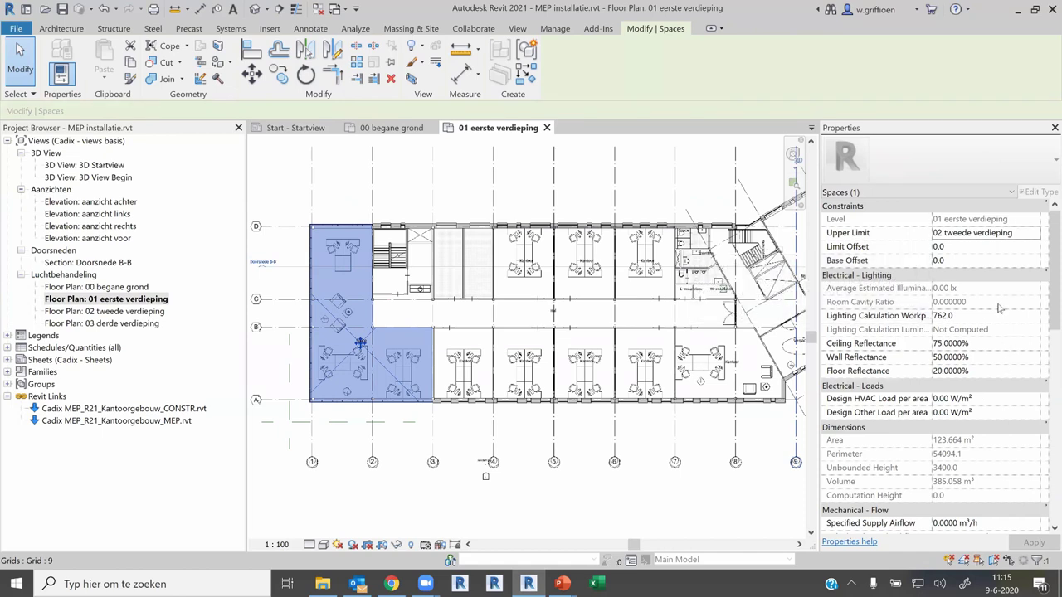
scroll(996, 313, "down", 3)
scroll(997, 313, "down", 1)
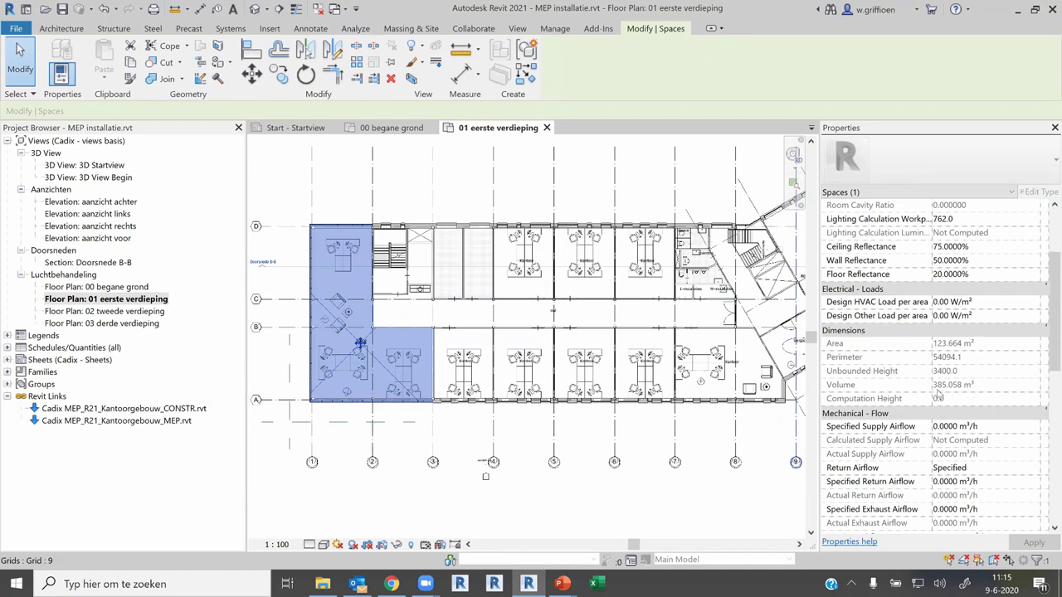
scroll(979, 336, "down", 2)
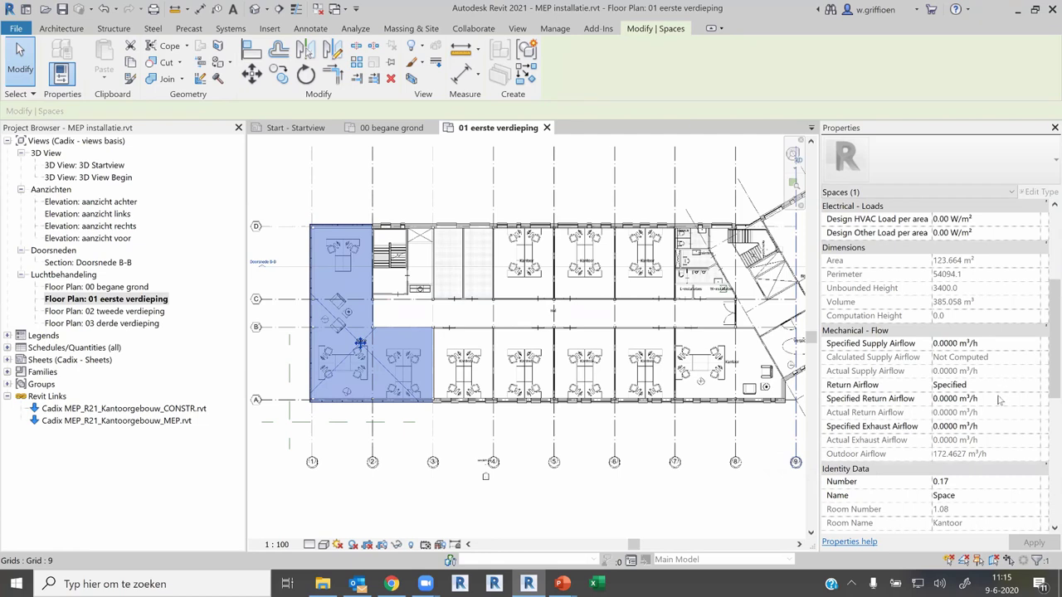
scroll(997, 402, "down", 1)
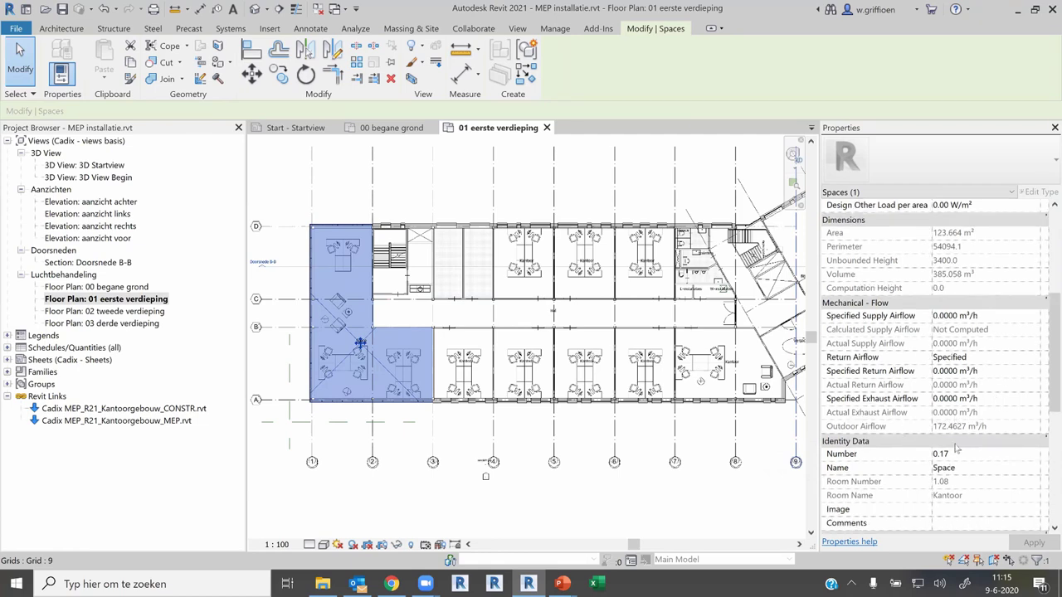
scroll(906, 444, "down", 1)
scroll(905, 444, "down", 1)
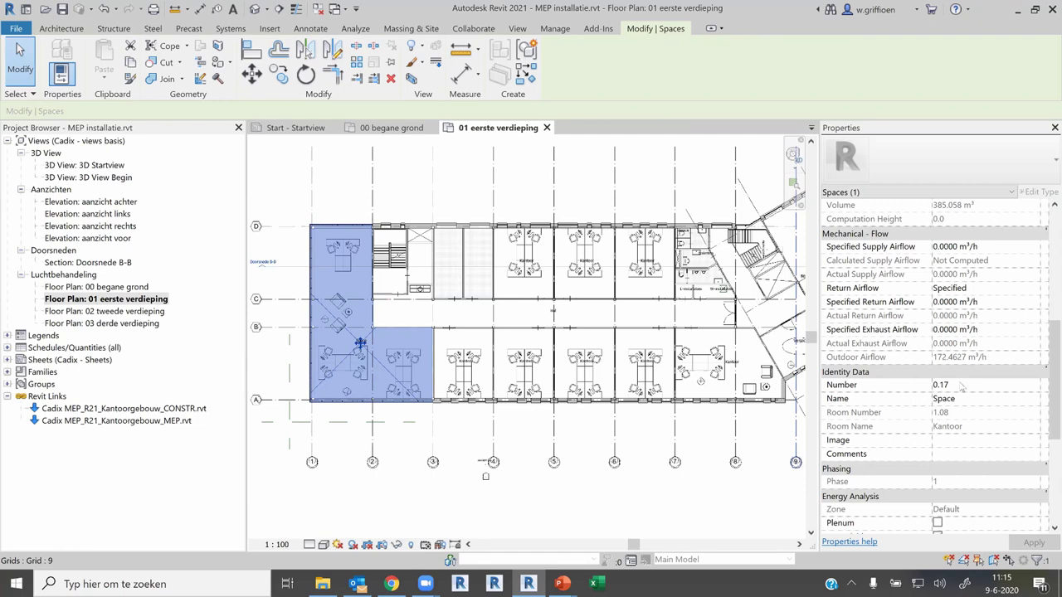
scroll(961, 386, "down", 1)
scroll(958, 382, "down", 1)
scroll(950, 365, "down", 1)
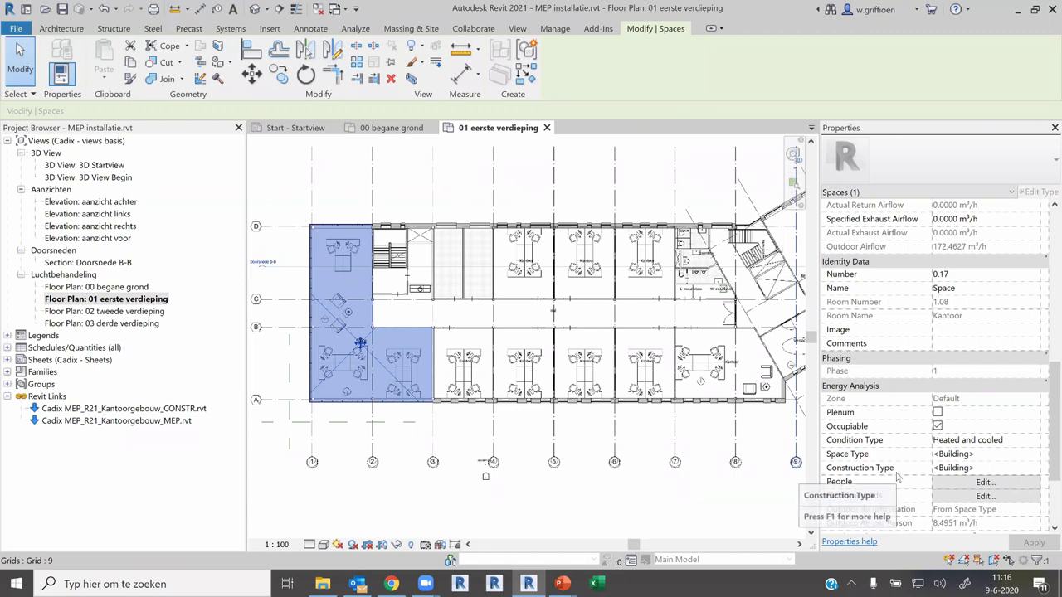
left_click(982, 454)
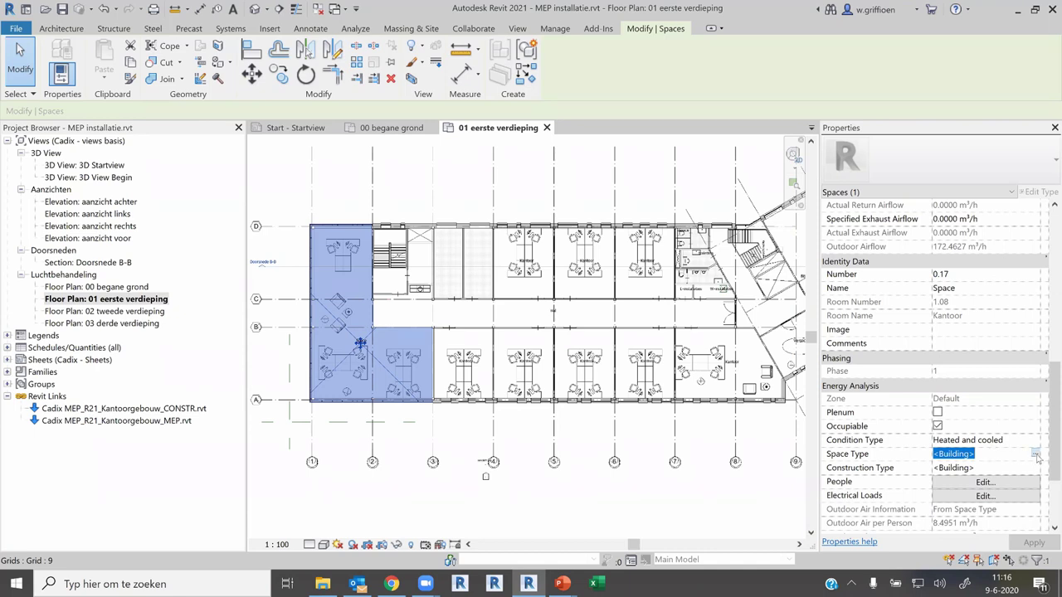
left_click(1035, 454)
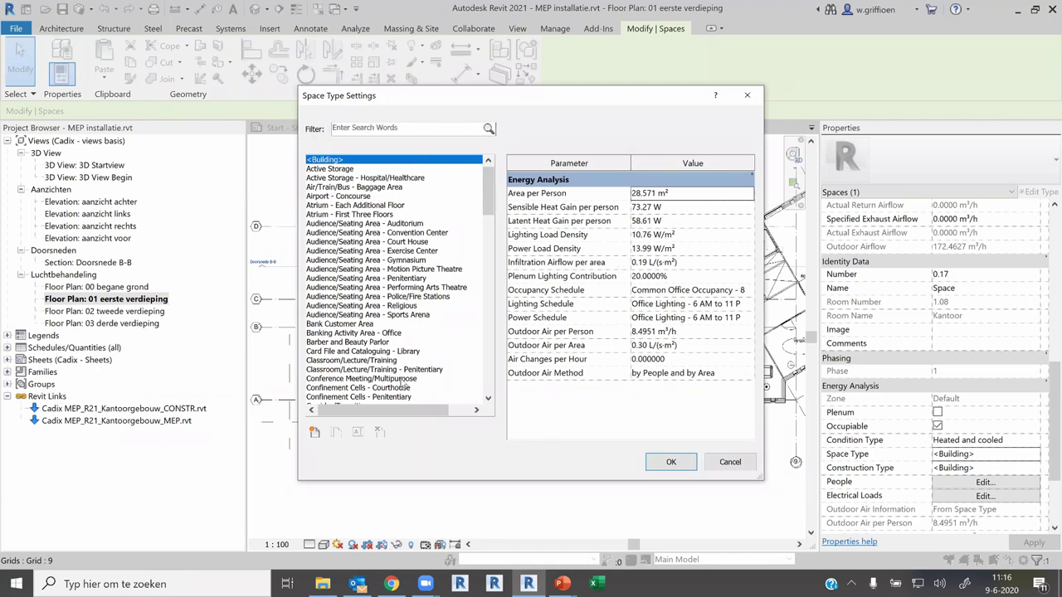
Preview space types from Airport - Concourse down to Classroom/Lecture/Training.
left_click(343, 170)
left_click(345, 196)
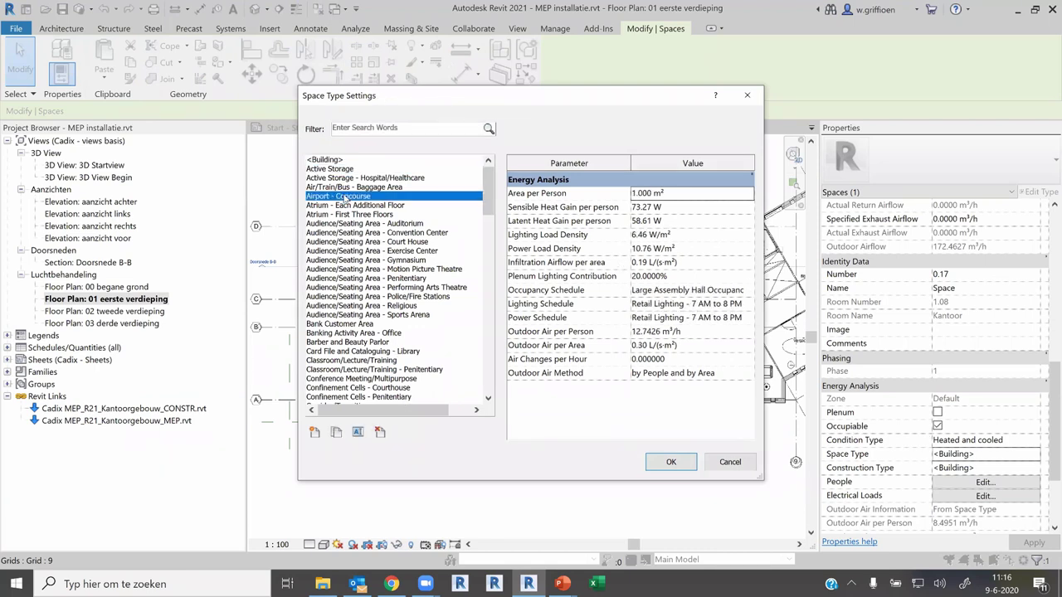
left_click(353, 233)
left_click(361, 278)
left_click(361, 306)
left_click(357, 342)
left_click(353, 378)
left_click(353, 360)
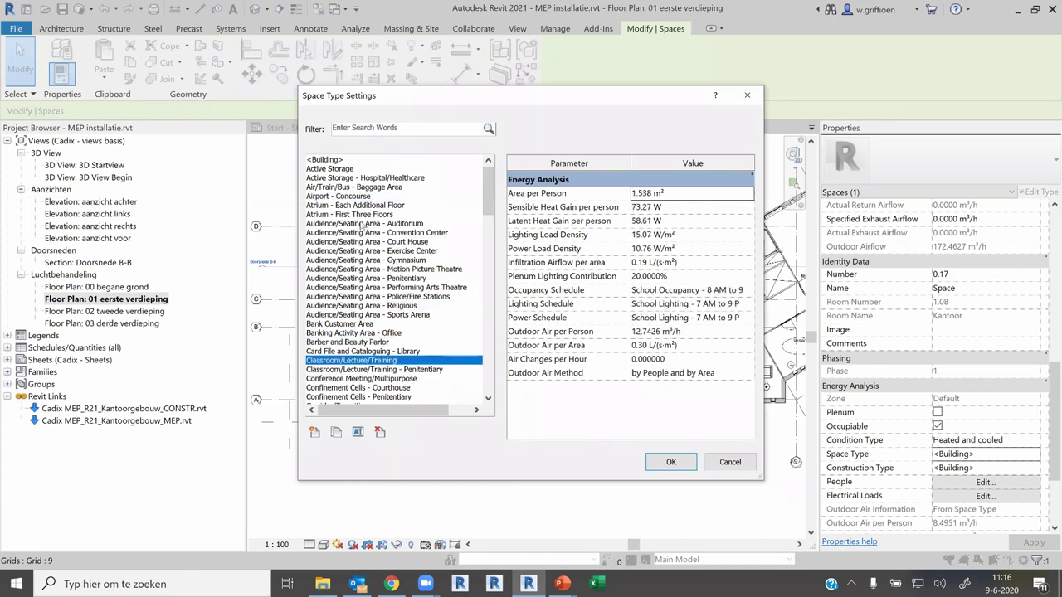
Compare Office - Open Plan against Office - Enclosed and settle on Office - Enclosed.
scroll(367, 241, "down", 1)
scroll(375, 266, "down", 2)
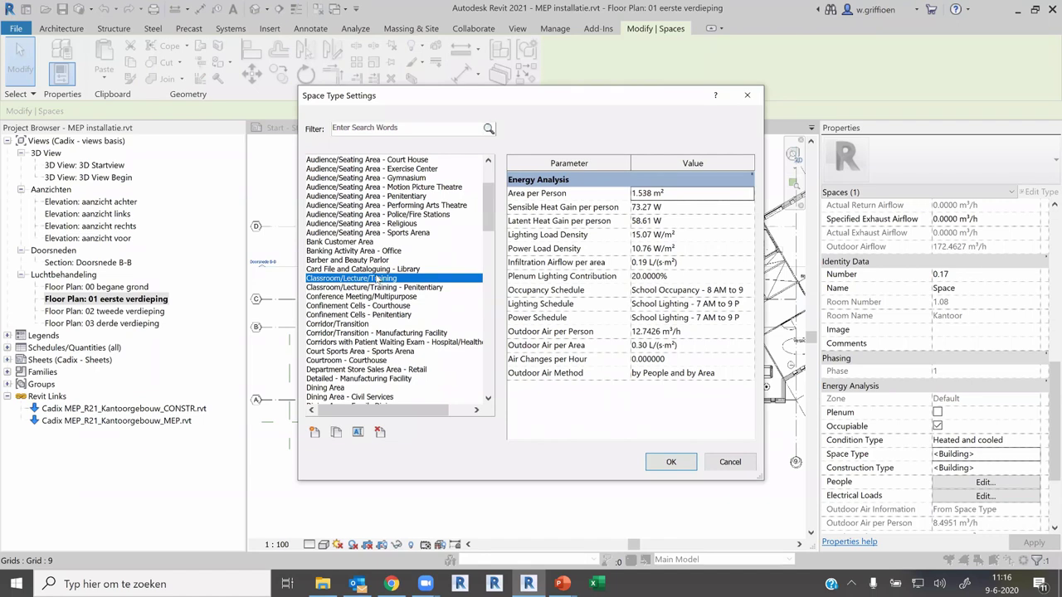
scroll(375, 279, "down", 2)
scroll(371, 279, "down", 5)
scroll(366, 278, "down", 4)
scroll(361, 277, "down", 4)
scroll(361, 275, "down", 4)
scroll(359, 271, "down", 4)
scroll(358, 268, "down", 3)
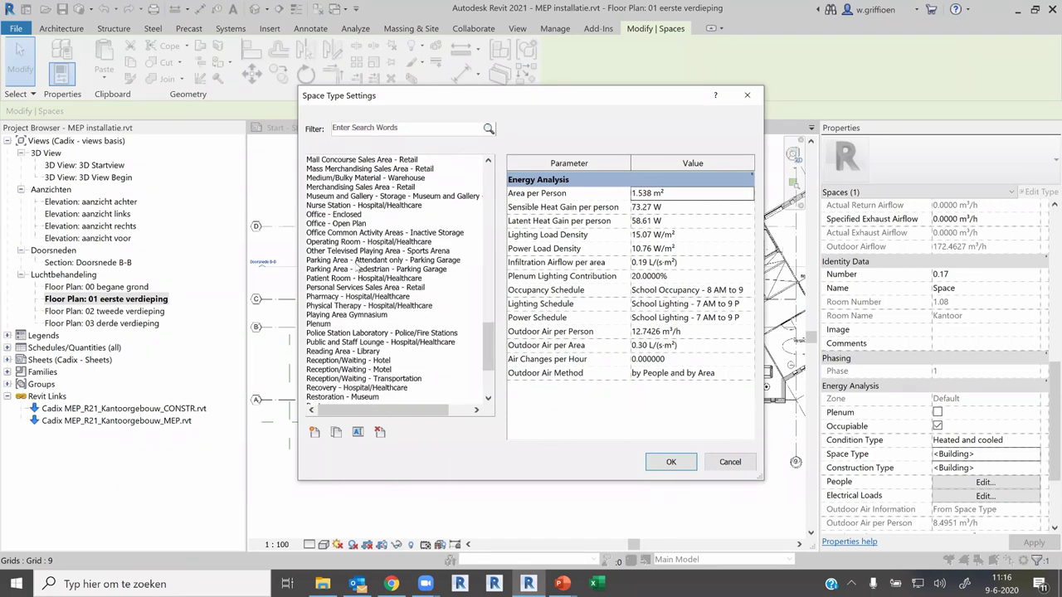
scroll(357, 265, "up", 3)
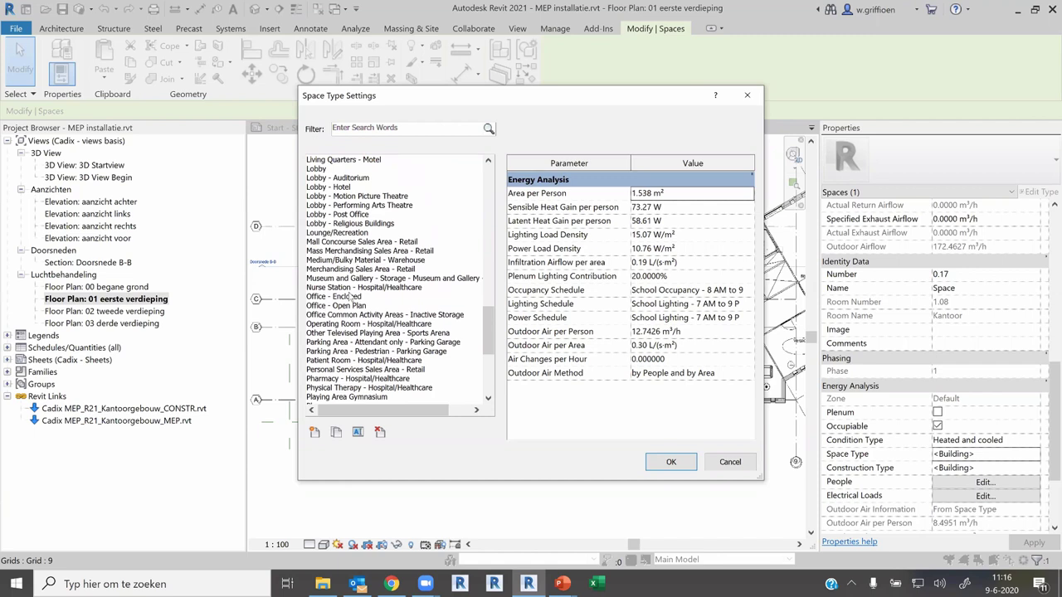
left_click(352, 296)
left_click(343, 306)
left_click(350, 296)
left_click(354, 305)
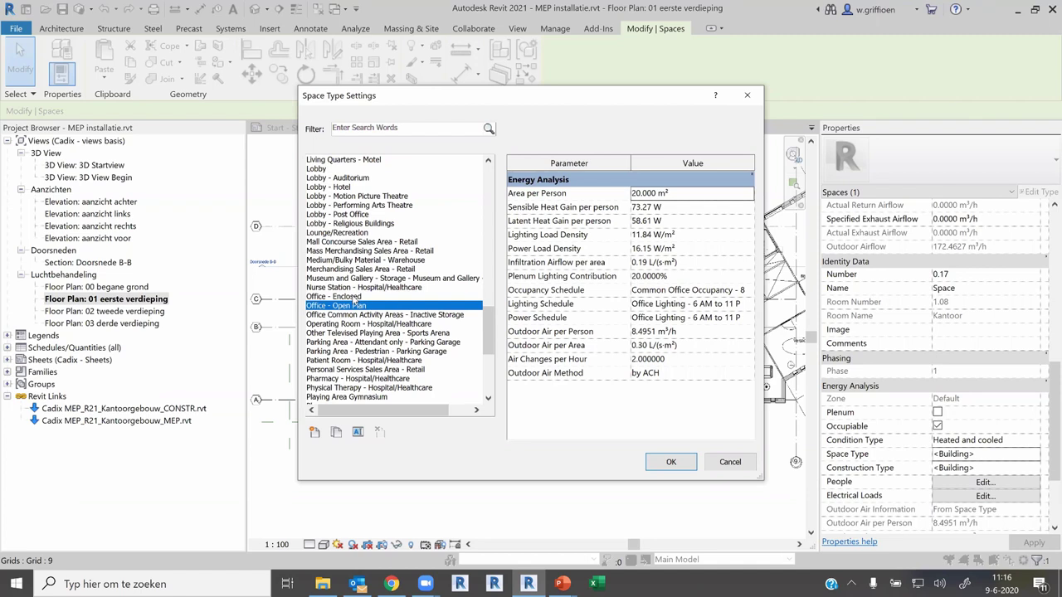
left_click(353, 296)
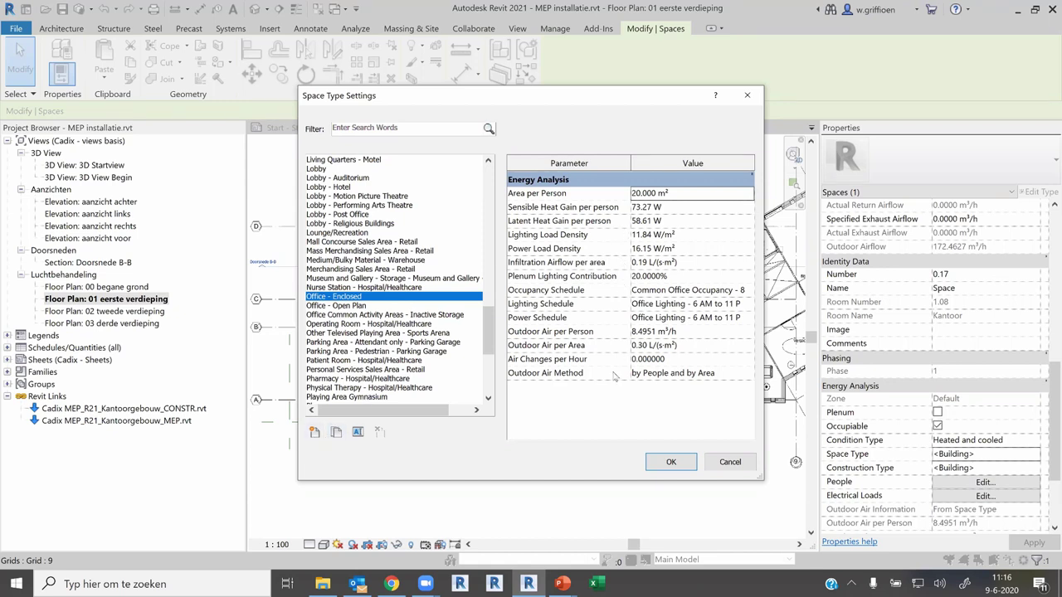
Duplicate Office - Enclosed and rename the copy to CADIX-Kantoor gesloten.
left_click(337, 433)
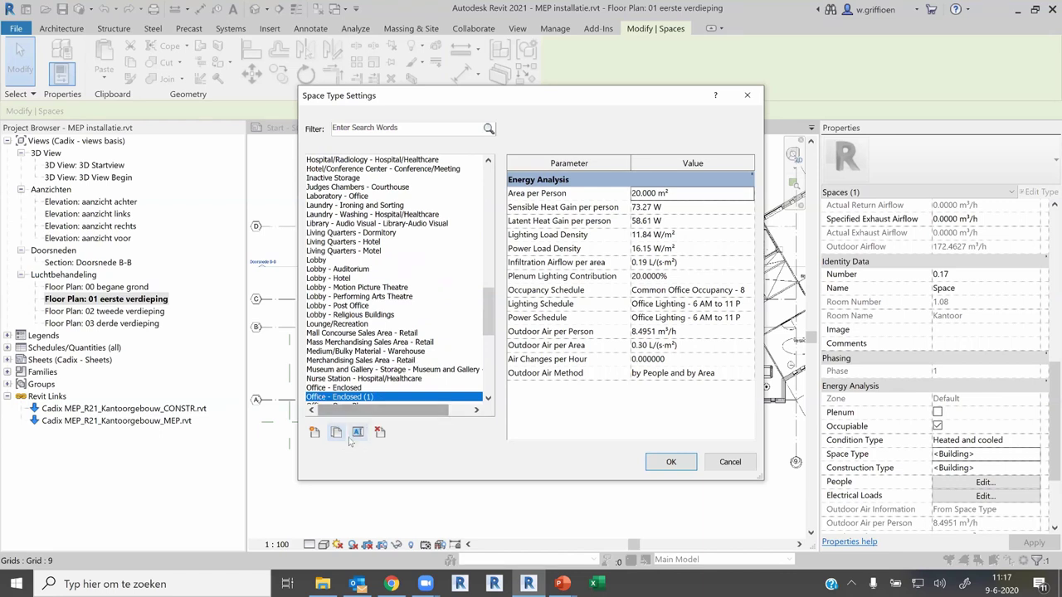
left_click(357, 432)
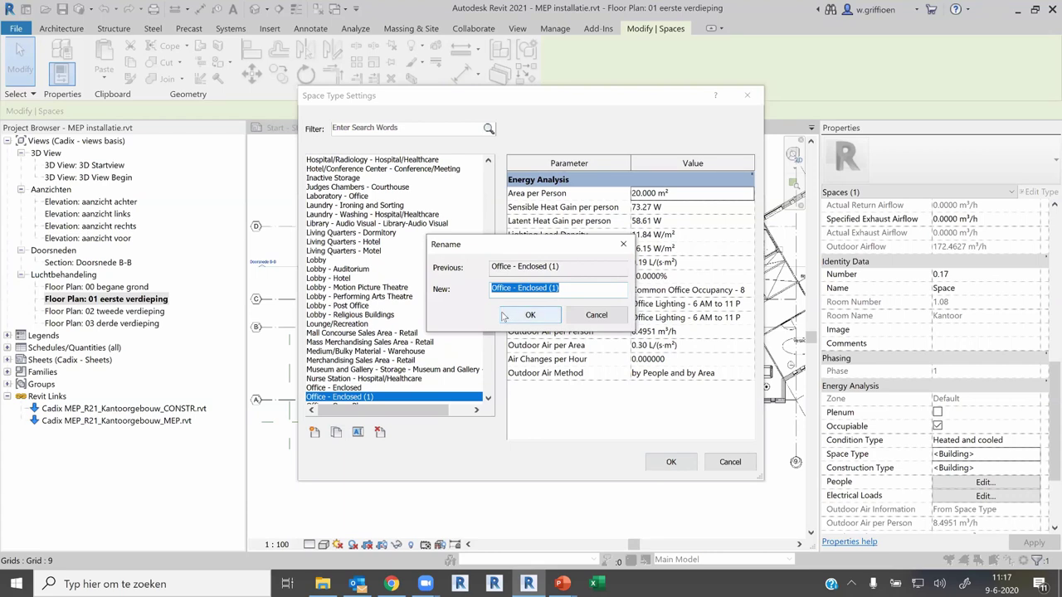
type("CADIX-Kantoor gesloten")
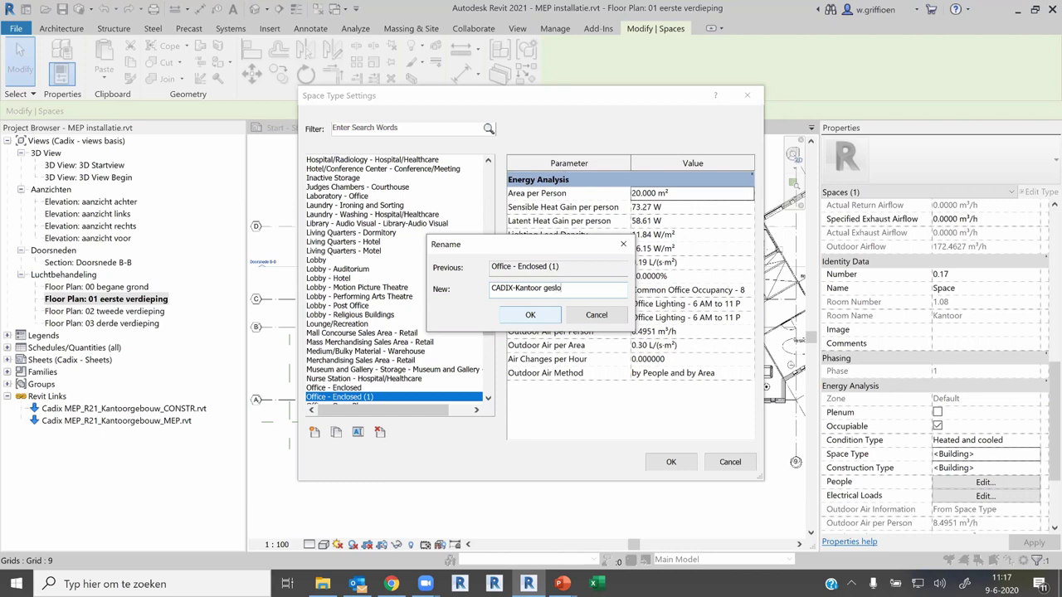
left_click(530, 315)
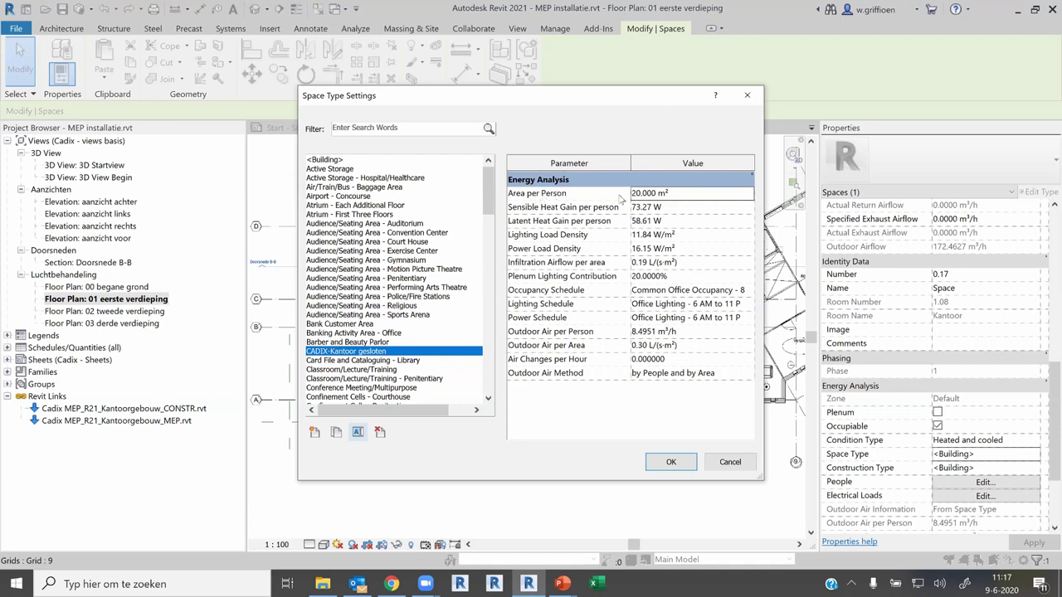
Enter 2 as the Air Changes per Hour value of the CADIX-Kantoor gesloten space type.
left_click(663, 208)
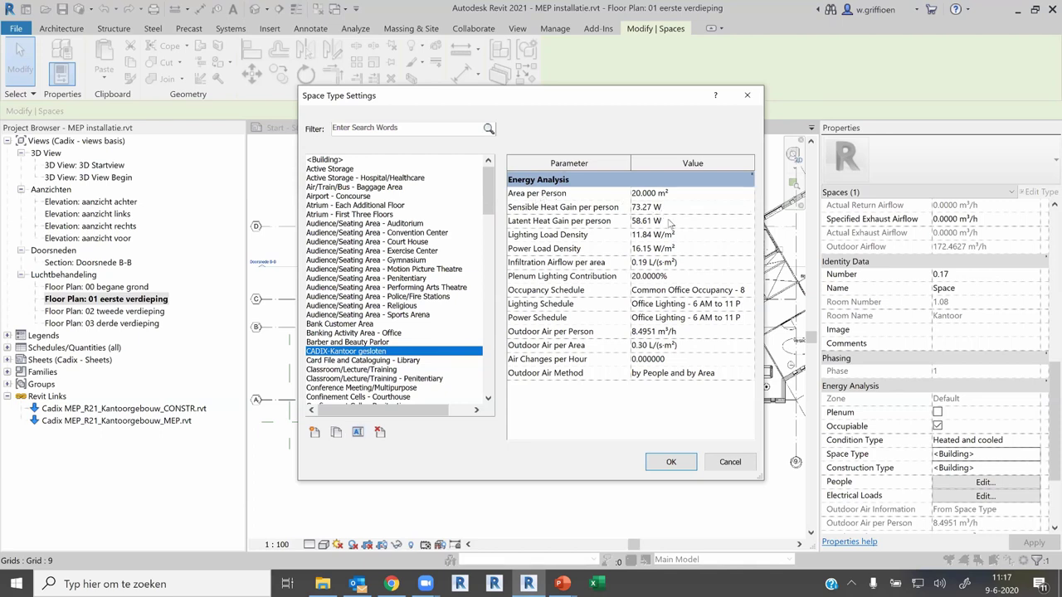
left_click(672, 204)
left_click(655, 235)
left_click_drag(716, 360, 616, 356)
type("2")
key("Return")
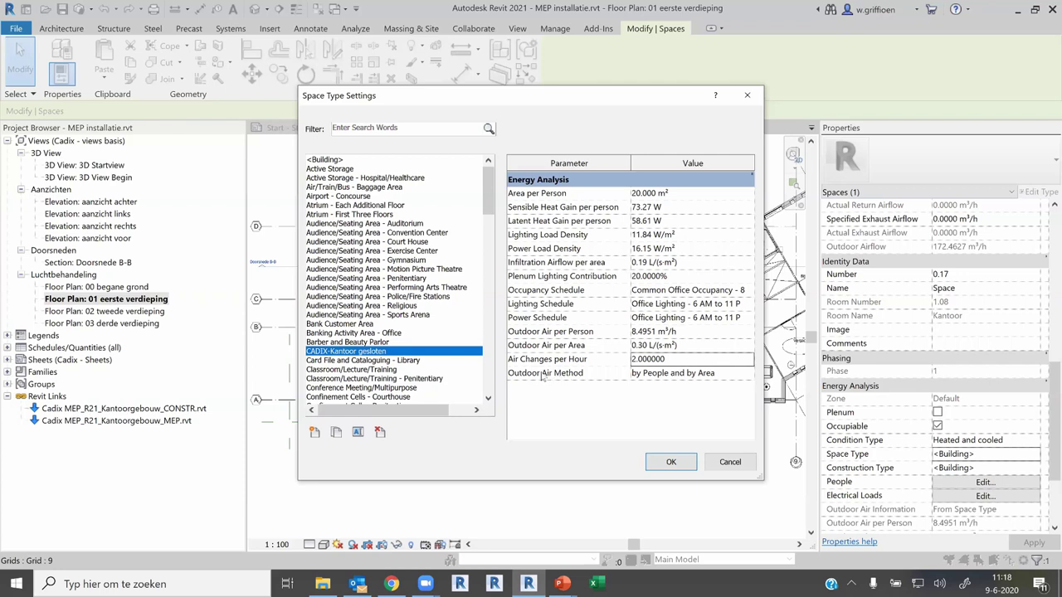
Set Outdoor Air Method to 'by ACH' and apply CADIX-Kantoor gesloten to space 0.17.
left_click(715, 378)
left_click(747, 374)
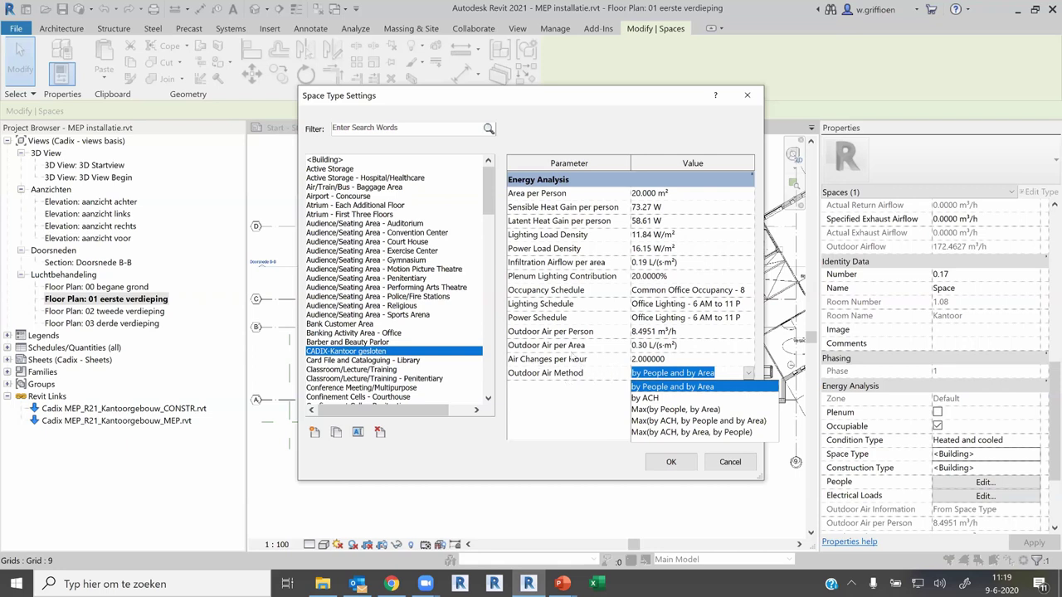
left_click(651, 400)
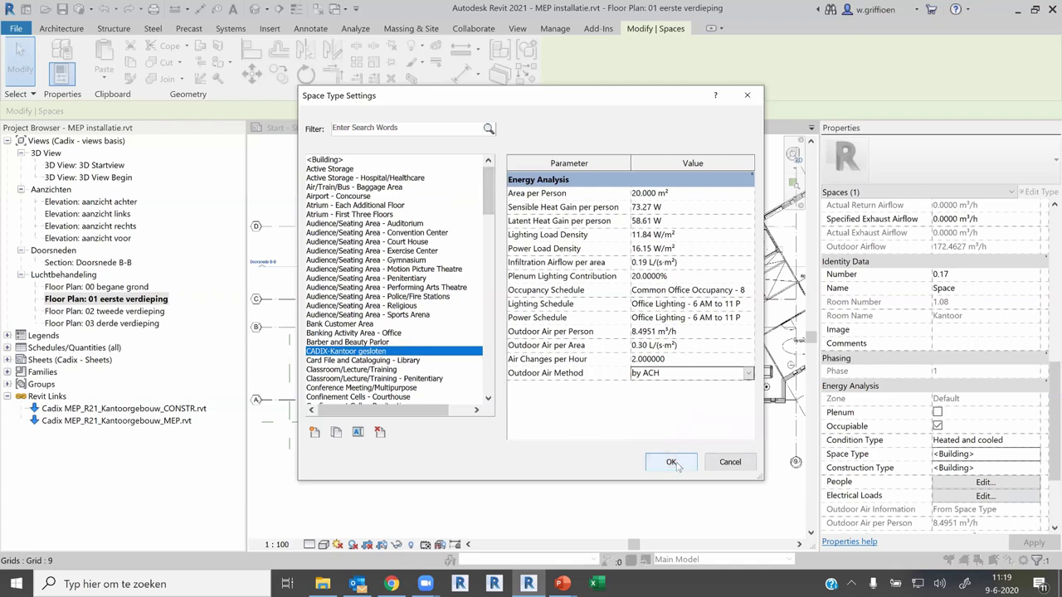
left_click(673, 463)
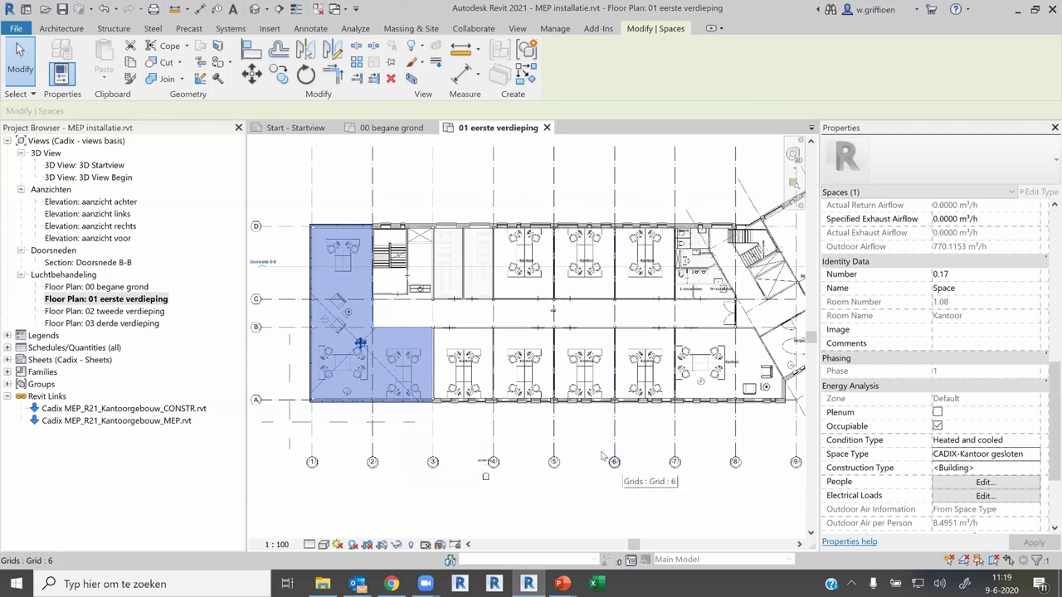
Inspect office space 1.06's airflow values in Properties.
left_click(585, 430)
left_click(523, 362)
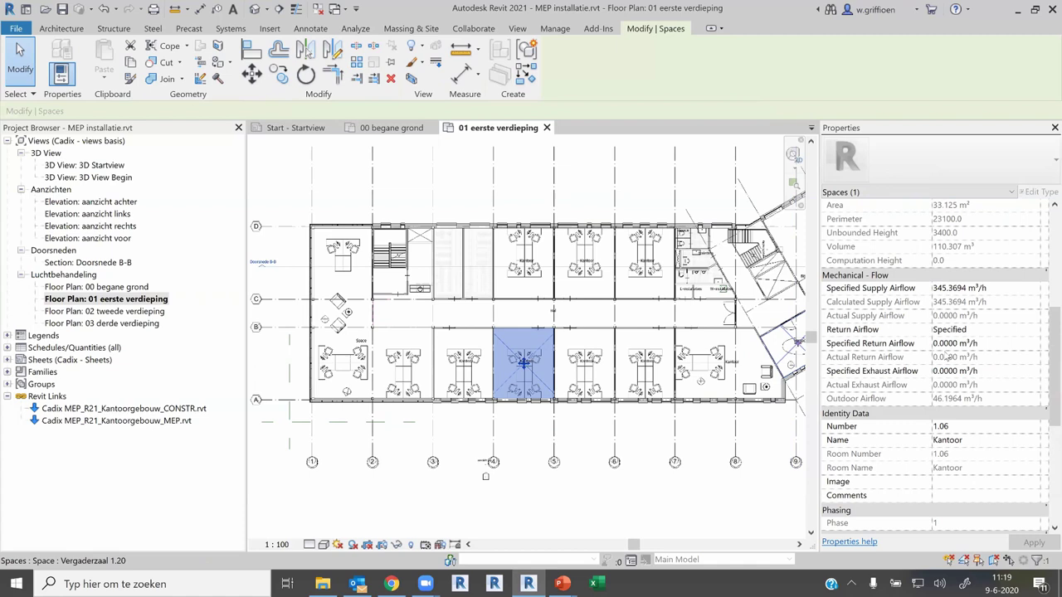
scroll(948, 357, "down", 3)
scroll(942, 390, "down", 1)
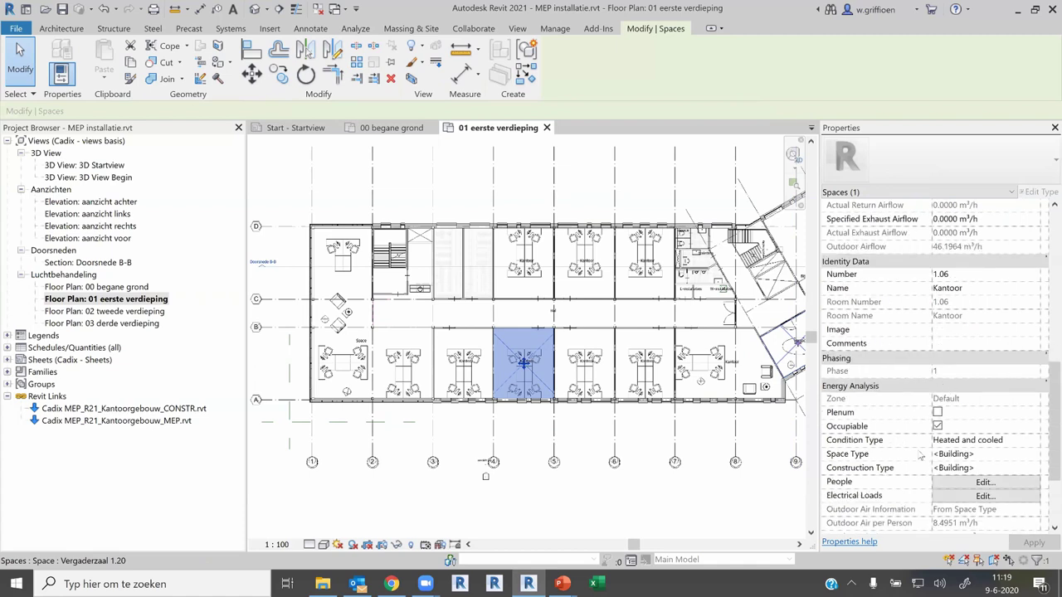
Open the 00 begane grond plan and check office space 0.07's airflows.
double_click(110, 289)
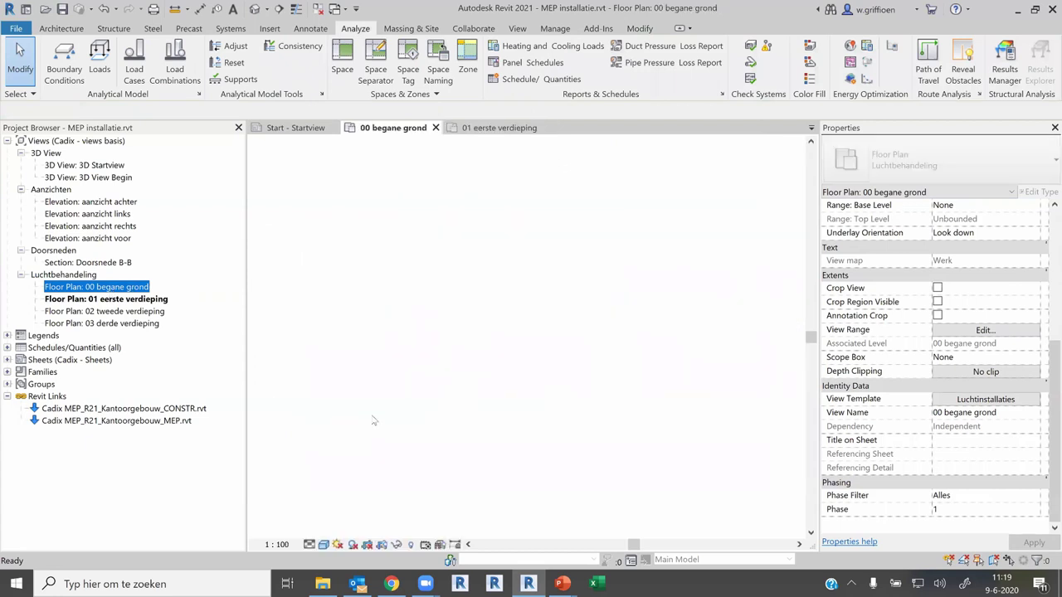
left_click(555, 359)
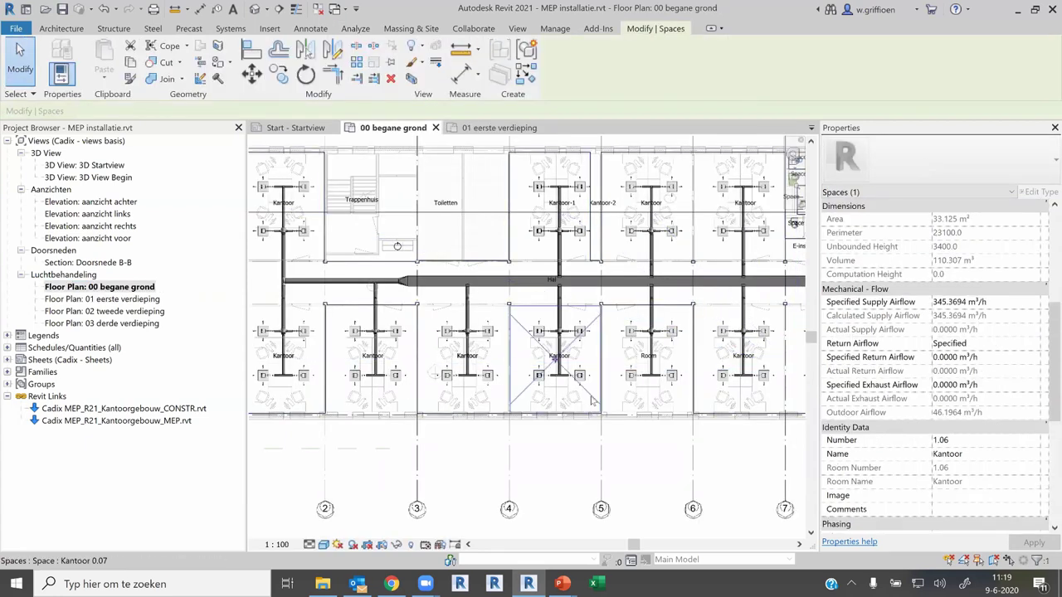
scroll(974, 458, "down", 2)
scroll(975, 458, "down", 3)
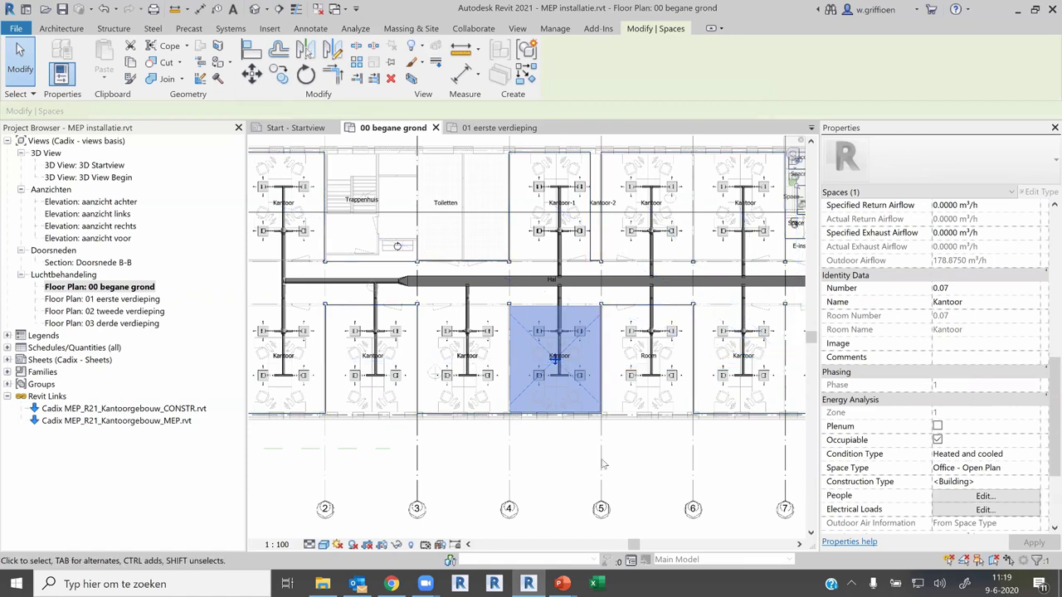
left_click(552, 457)
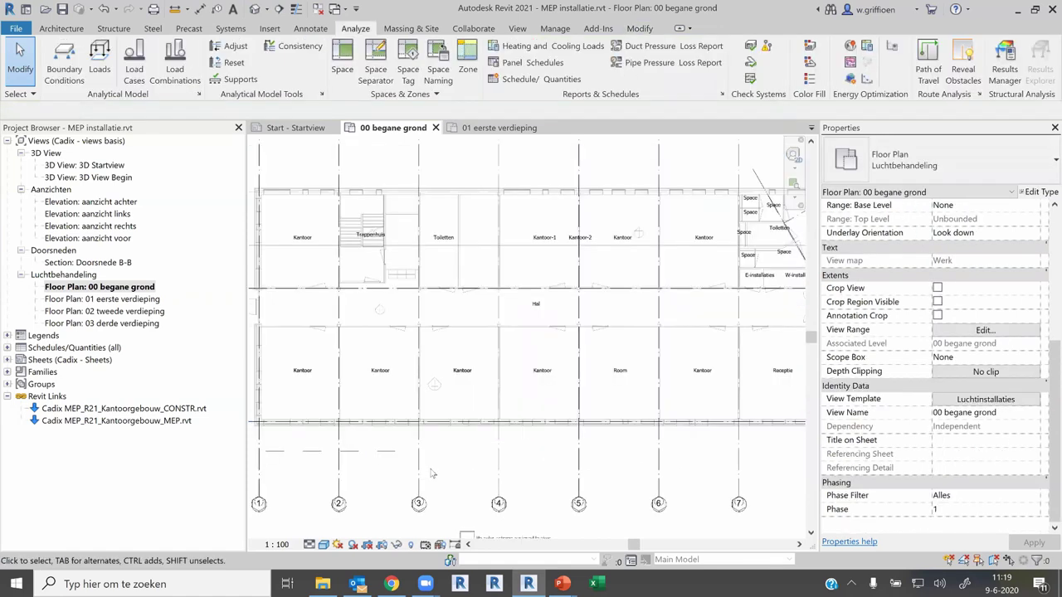
scroll(423, 446, "down", 2)
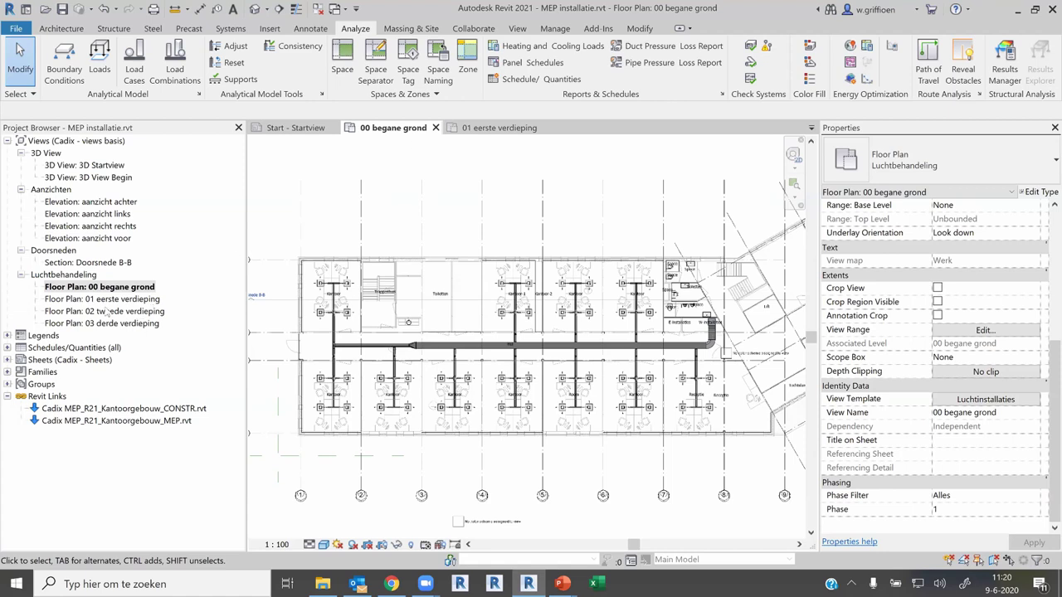
On 02 tweede verdieping, place a zone and add office spaces 2.14, 2.15 and 2.16.
double_click(109, 312)
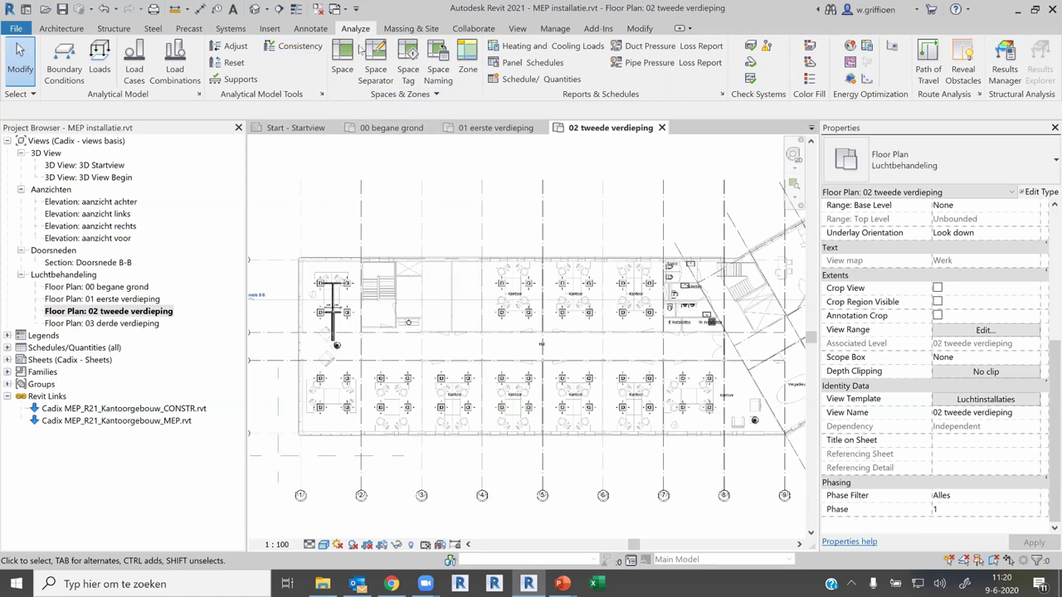
left_click(469, 73)
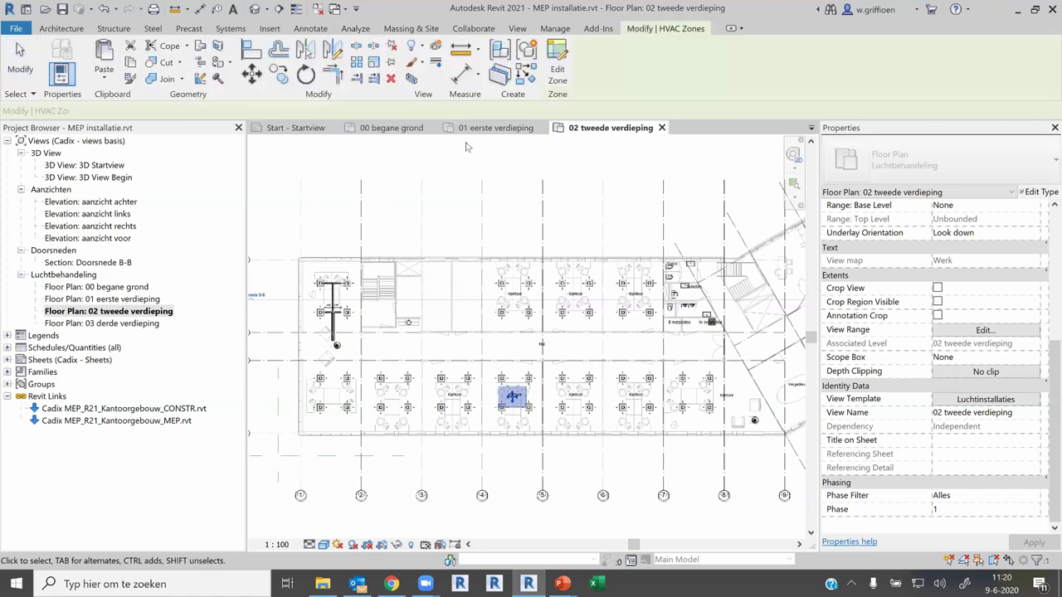
left_click(557, 73)
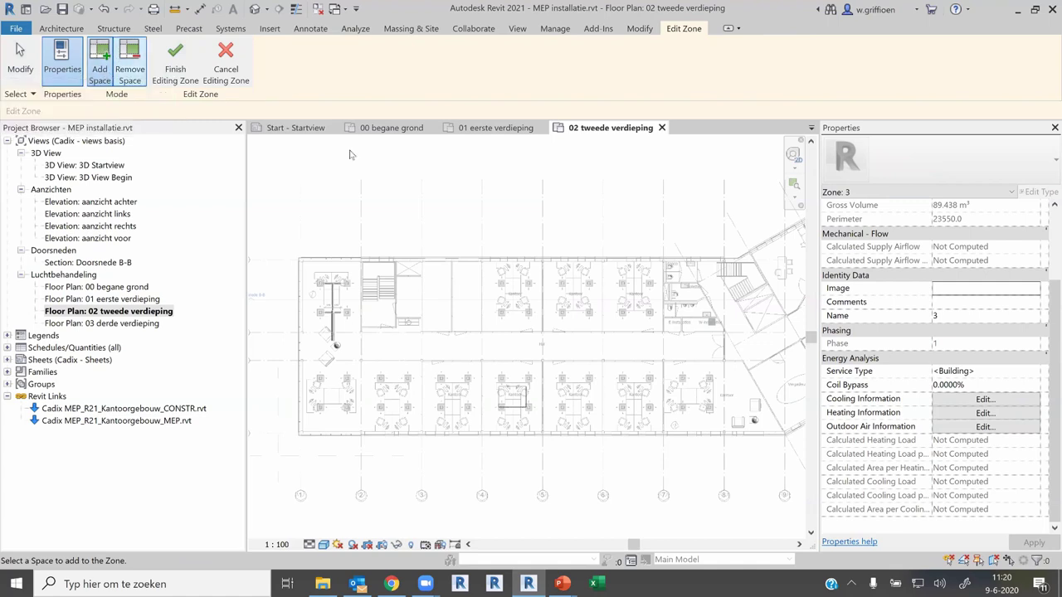
left_click(524, 311)
left_click(596, 315)
left_click(640, 306)
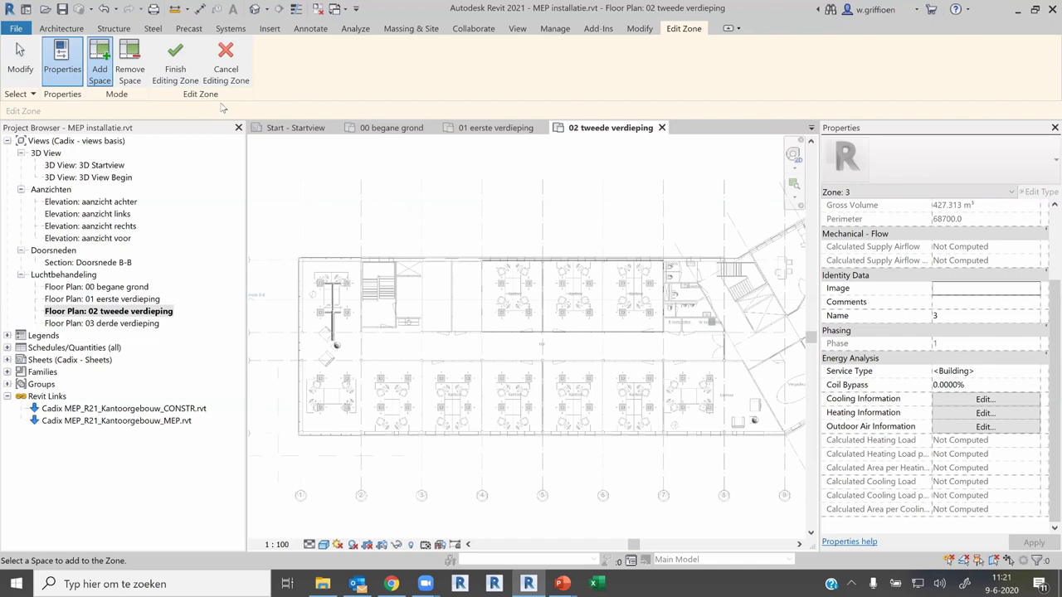
Name the zone LBK2-1 with service type Central Heating: Hot Air and edit its outdoor air.
left_click(972, 316)
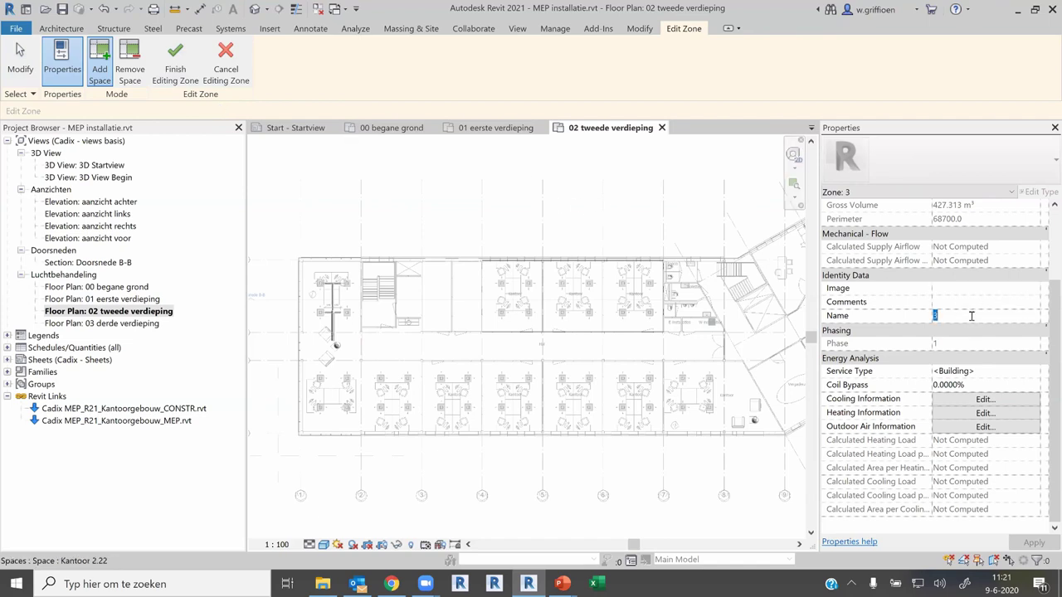
type("LBK2-1")
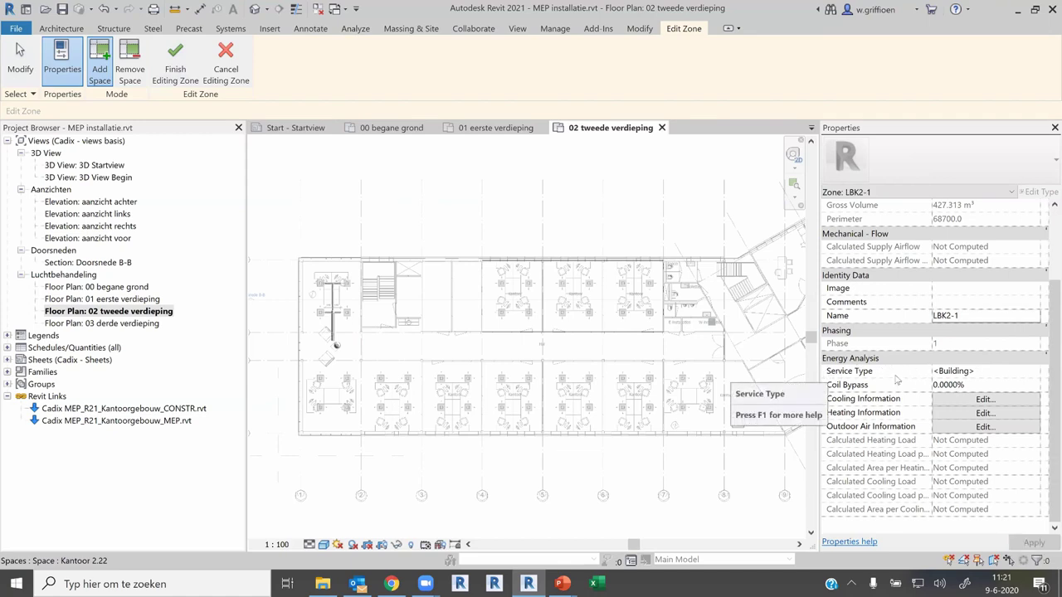
left_click(987, 373)
left_click(1032, 374)
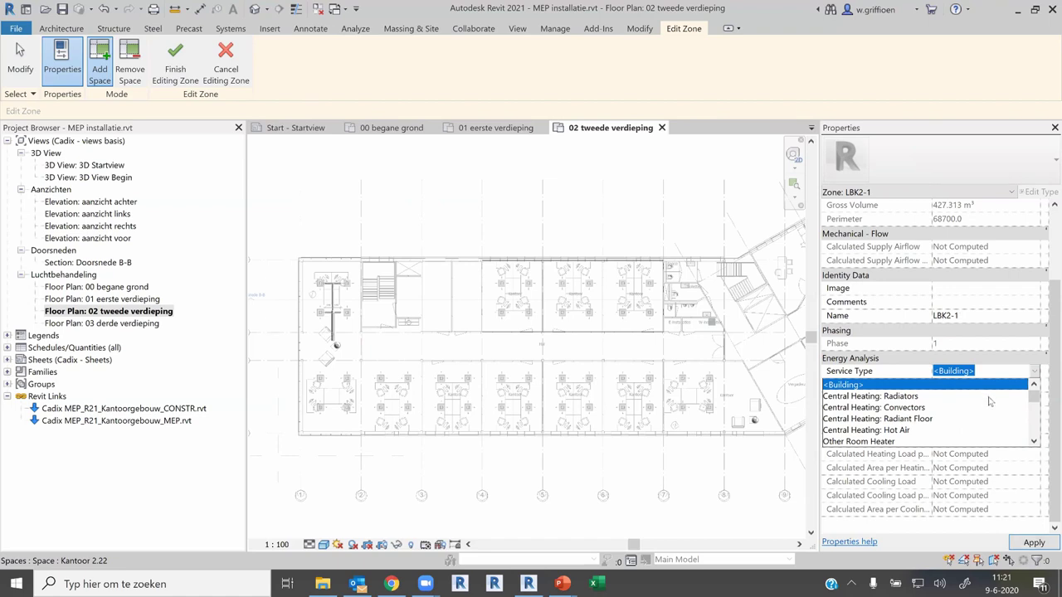
left_click(906, 431)
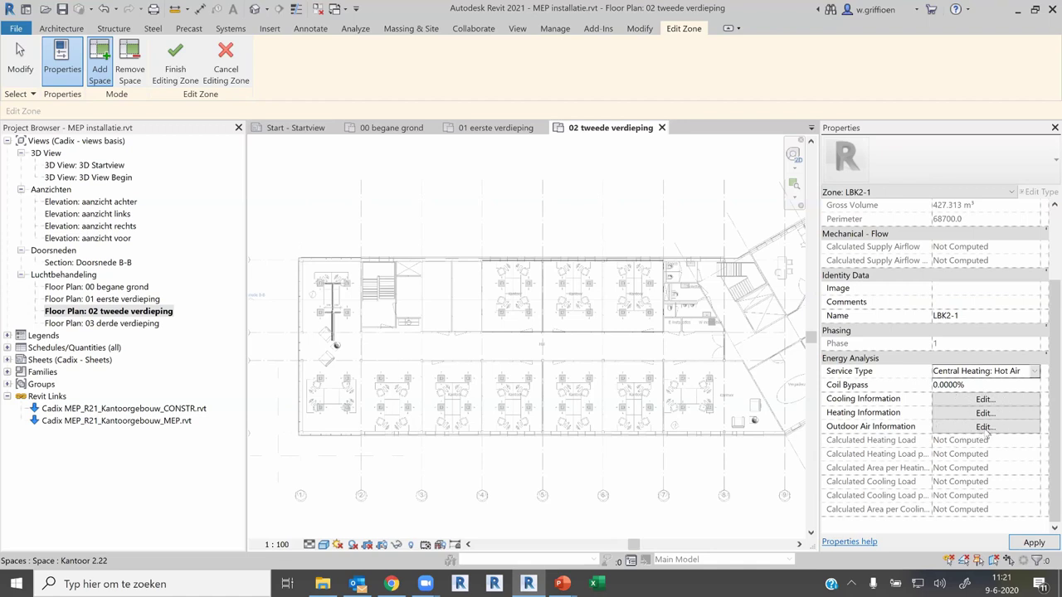
left_click(985, 426)
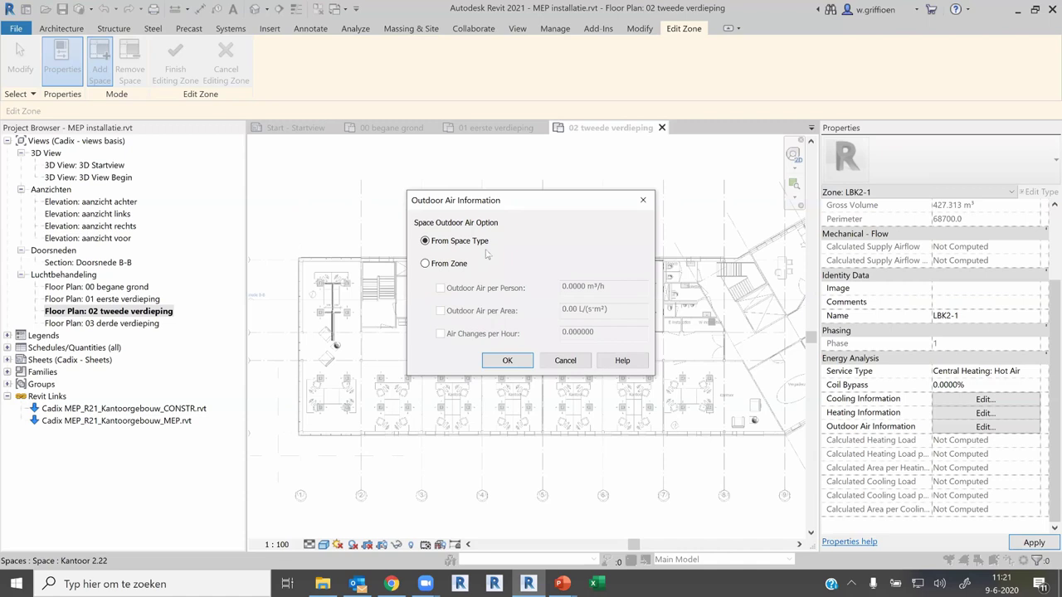
Keep LBK2-1's outdoor air from the space type and close Outdoor Air Information.
left_click(425, 264)
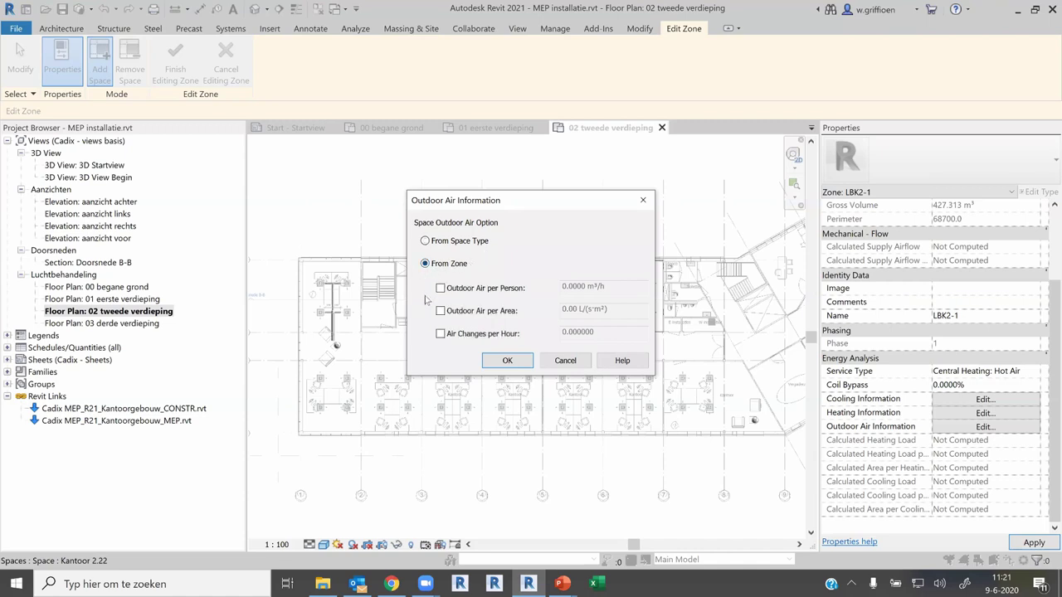
left_click(441, 335)
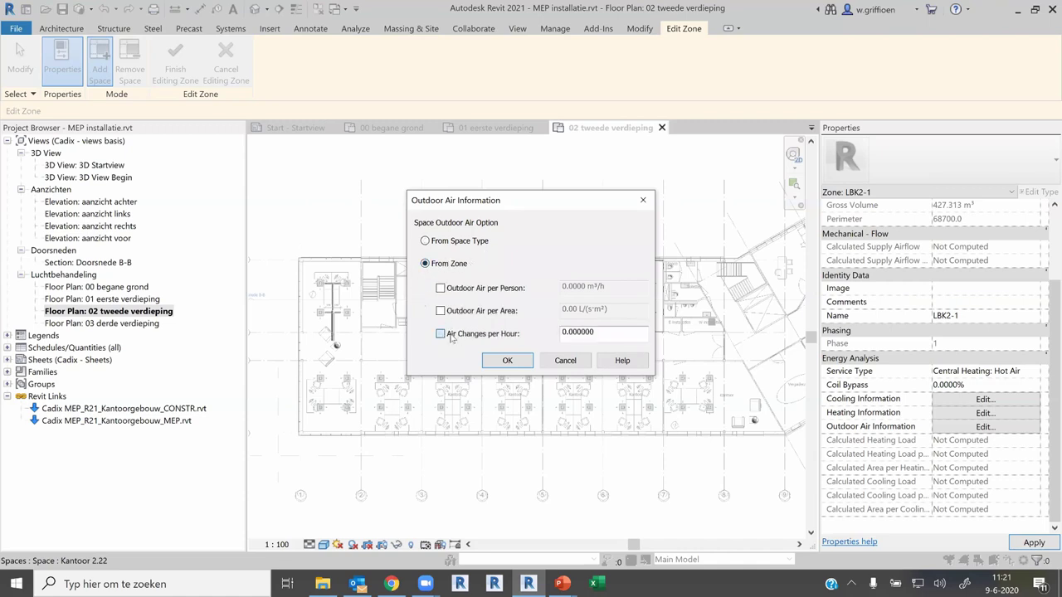
double_click(591, 330)
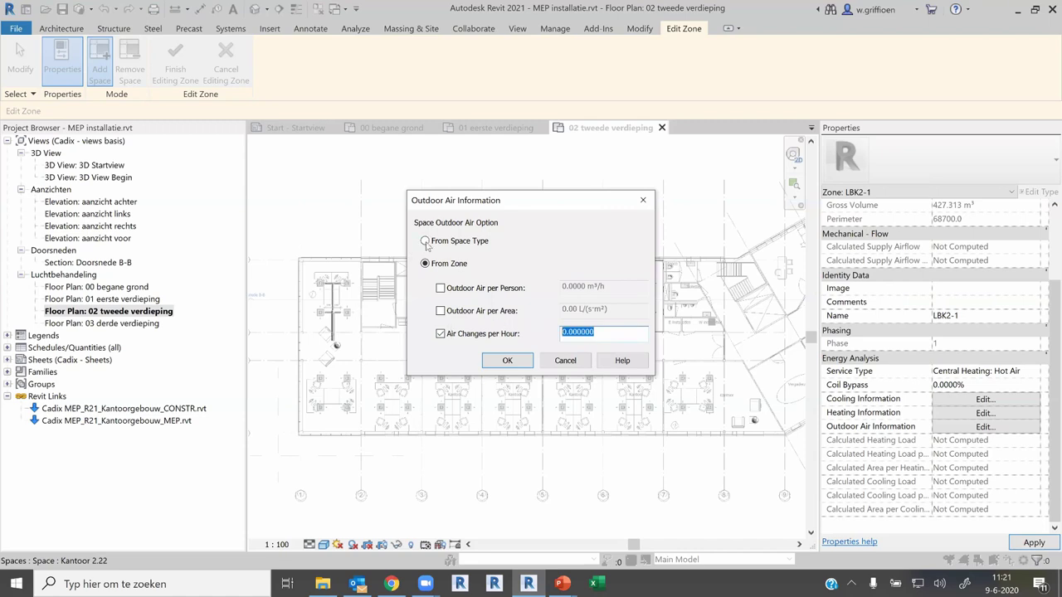
left_click(425, 241)
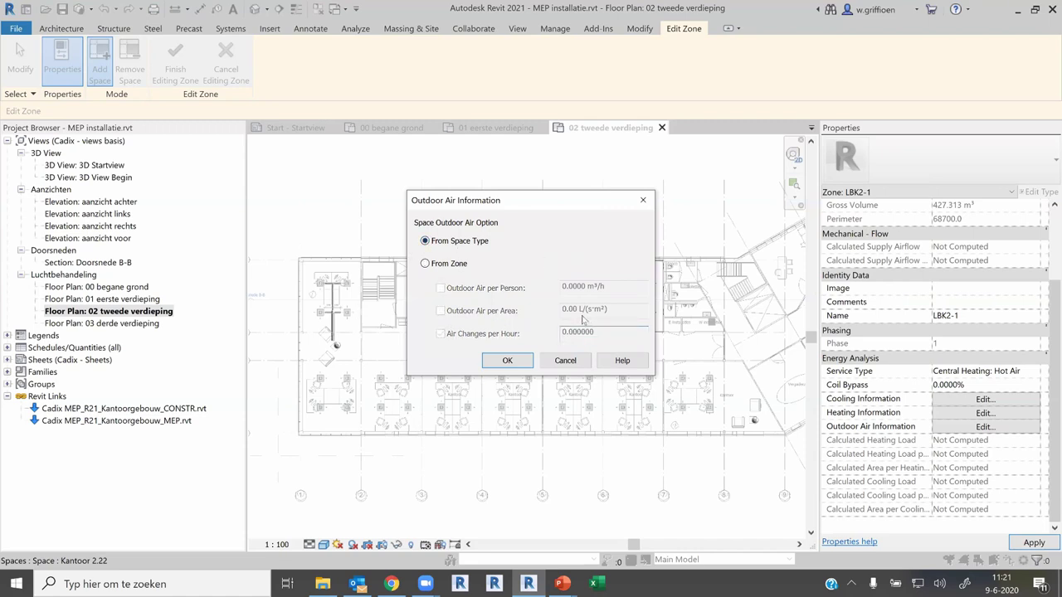
left_click(508, 360)
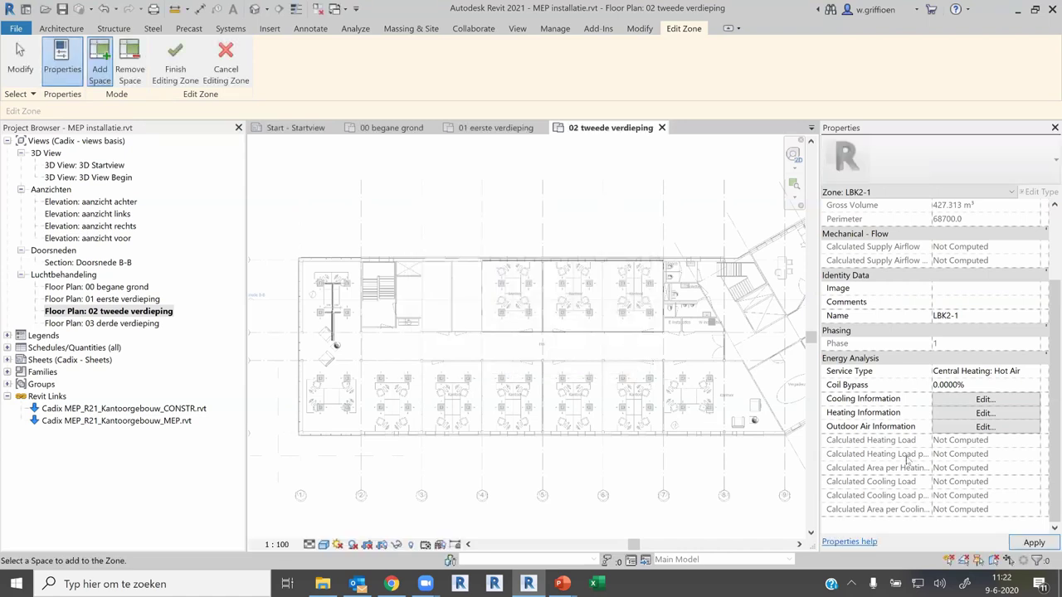
left_click(984, 414)
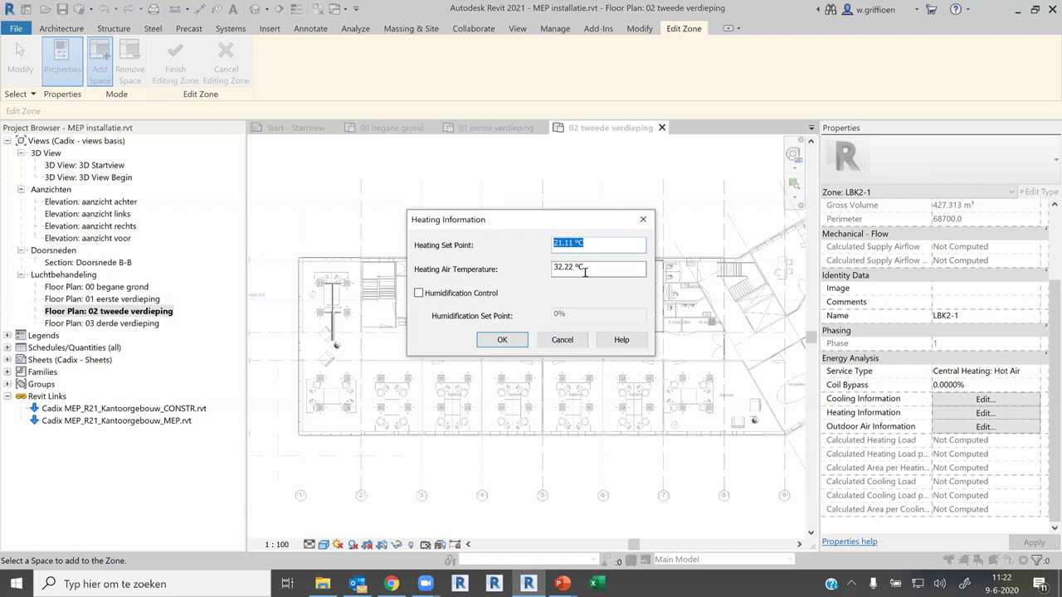
left_click(419, 294)
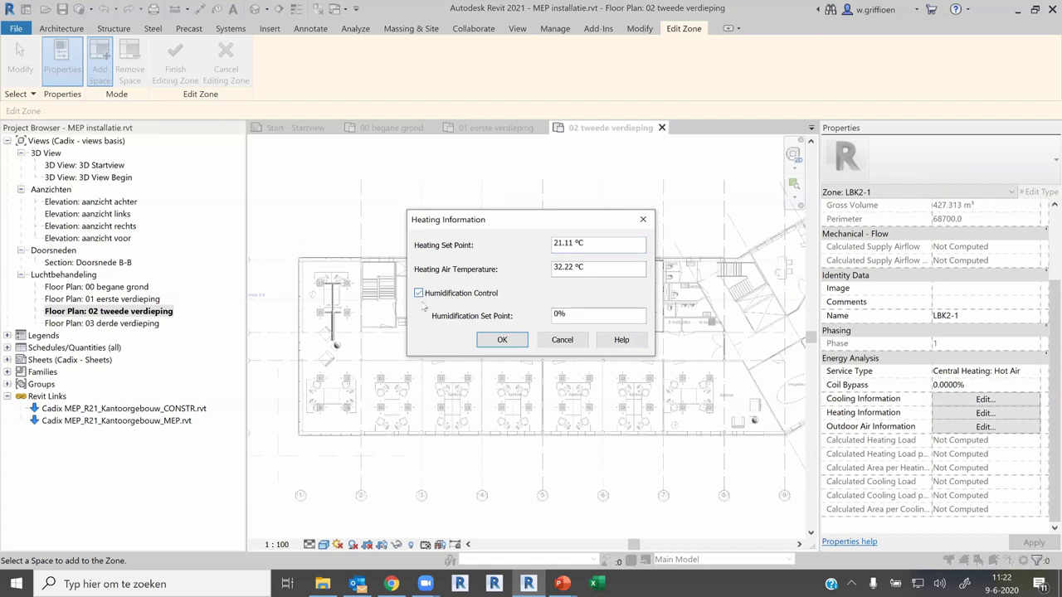
left_click(554, 315)
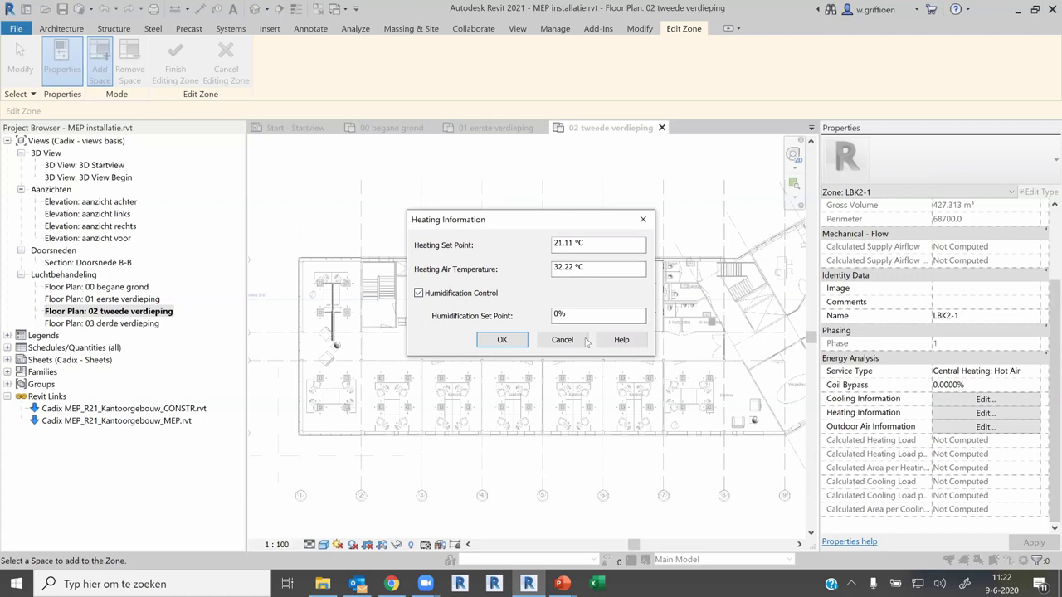
left_click(563, 340)
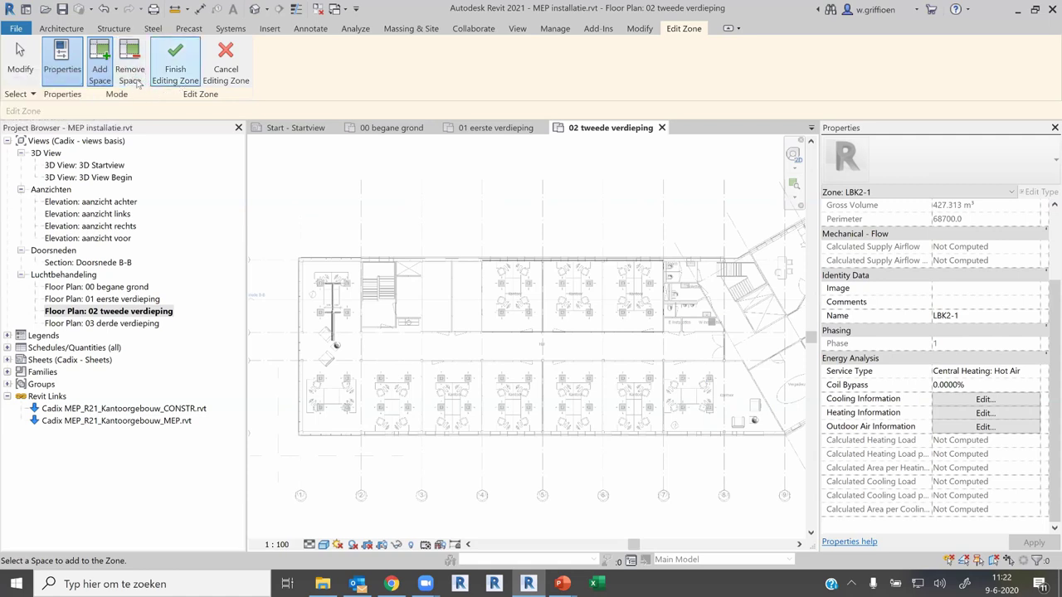
Finish editing zone LBK2-1, reopen and cancel zone editing, then deselect it.
left_click(184, 70)
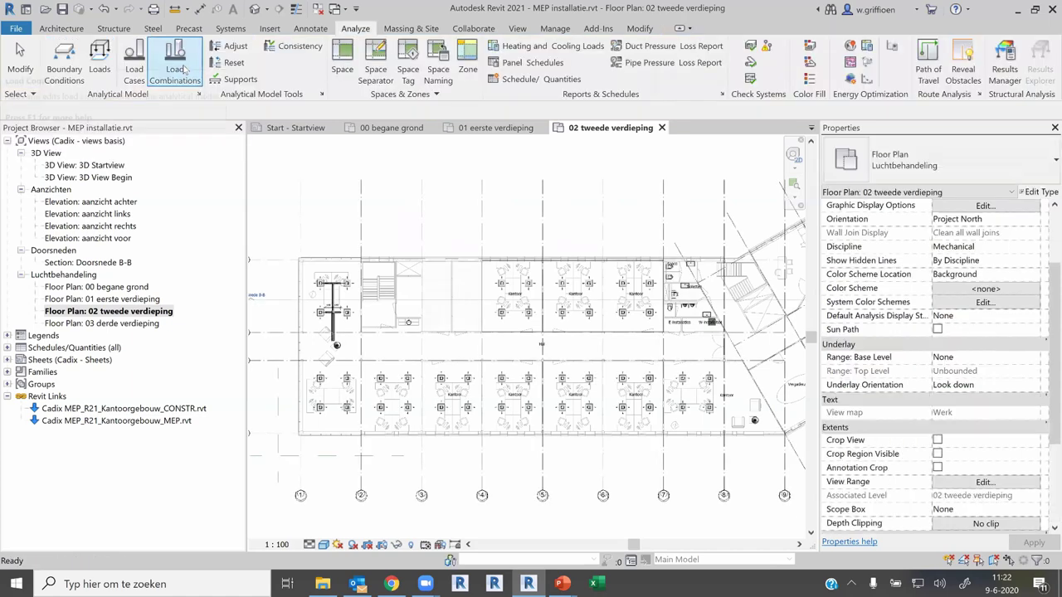
left_click(583, 325)
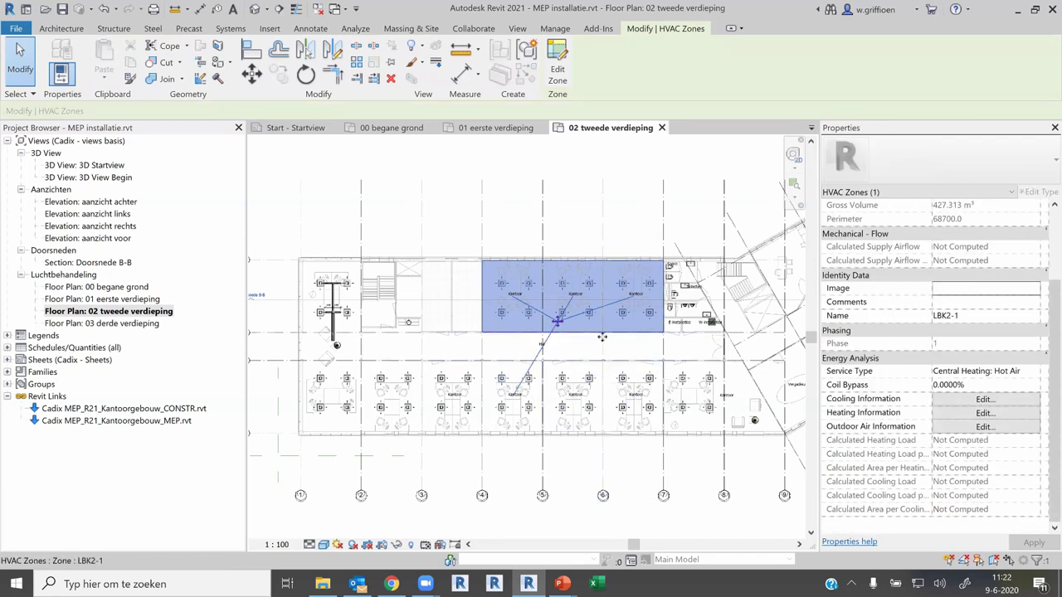
left_click(560, 83)
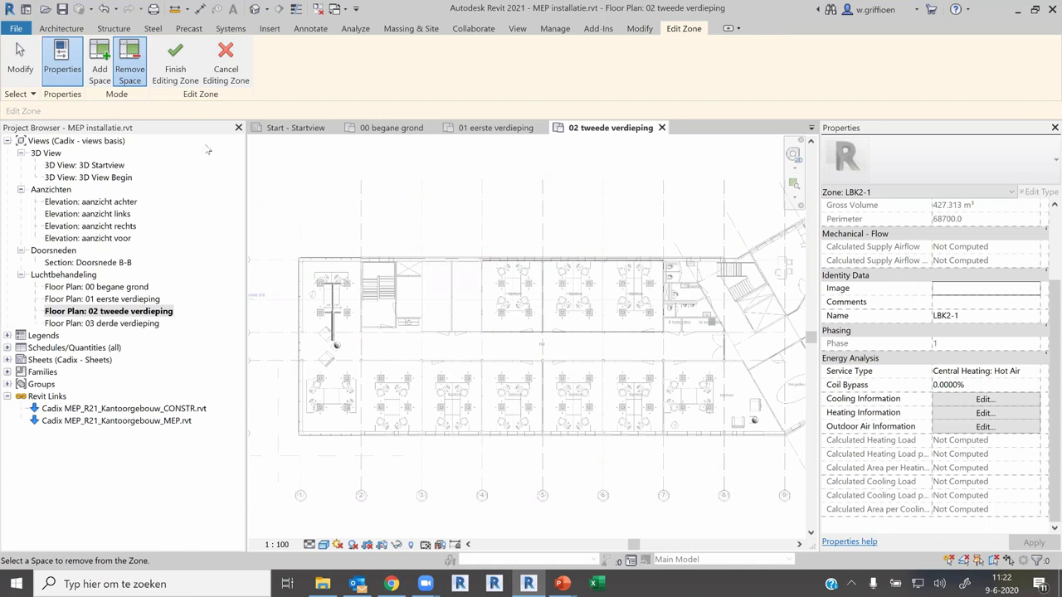
left_click(225, 60)
left_click(622, 213)
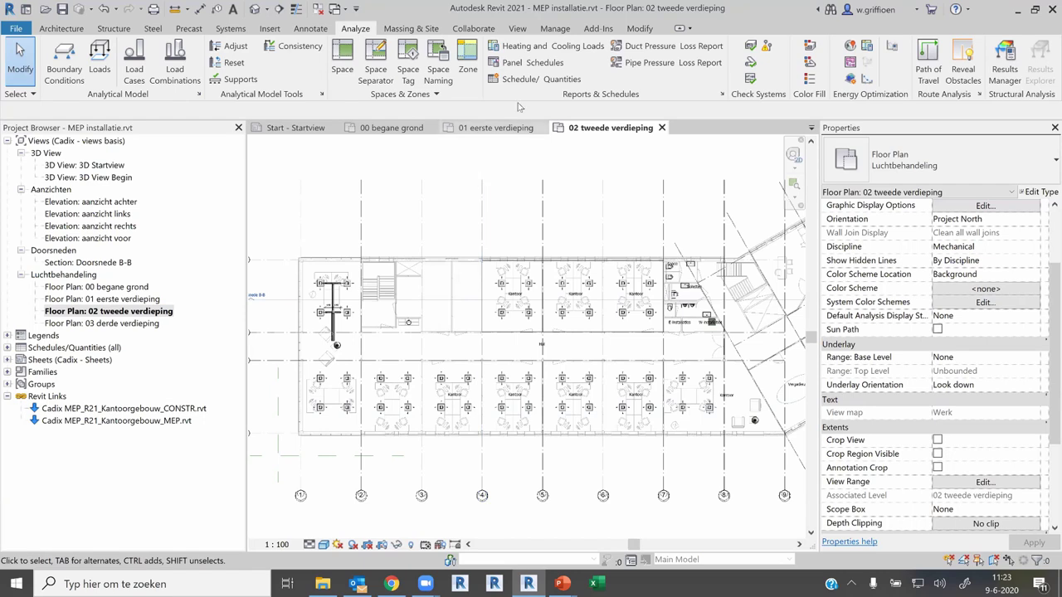
left_click(564, 30)
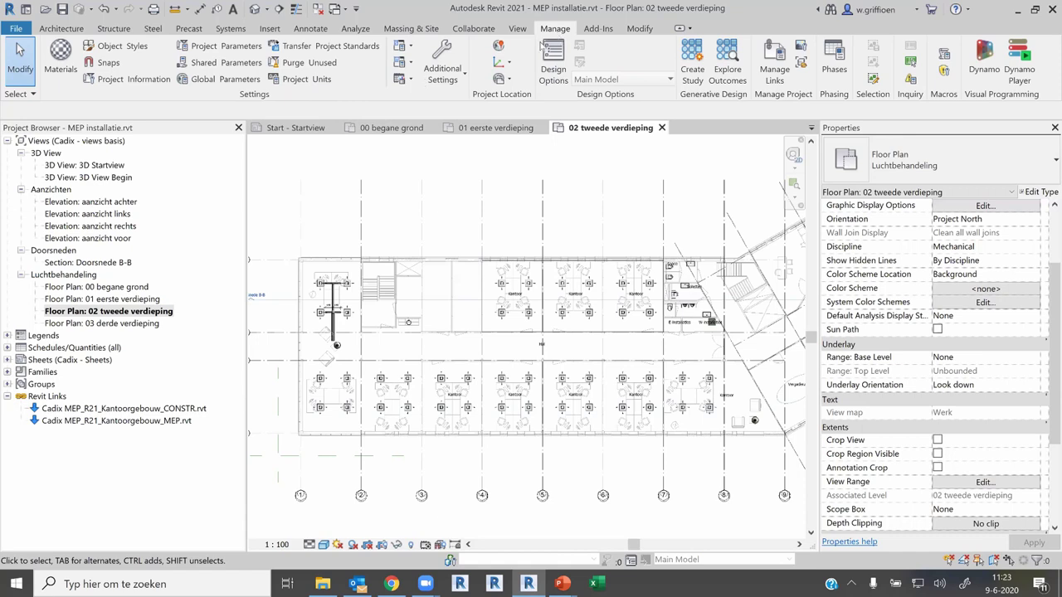
Review the HVAC discipline in Project Units and cancel without changes.
left_click(307, 78)
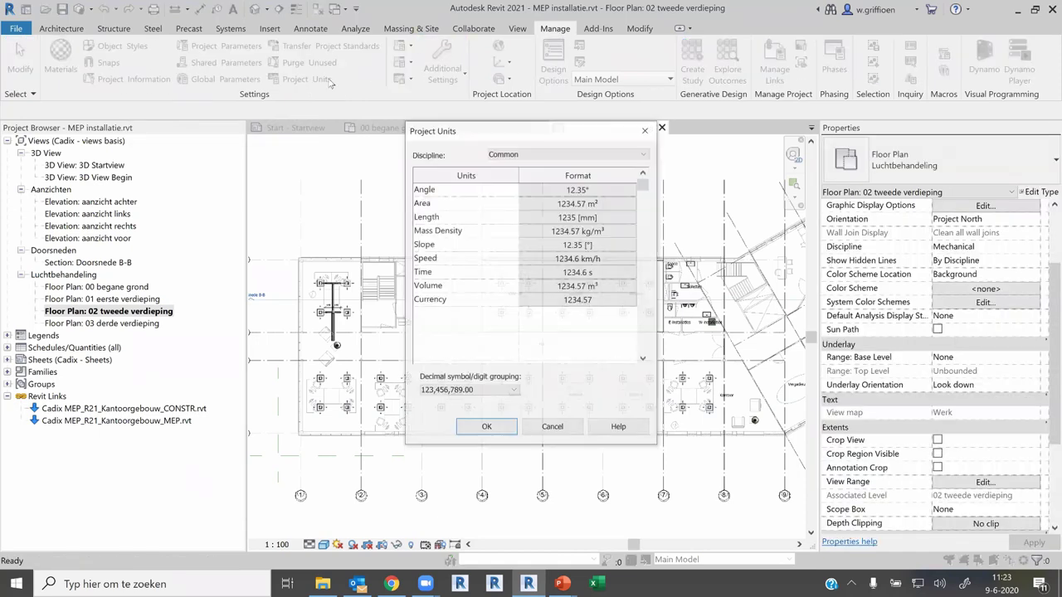
left_click(532, 153)
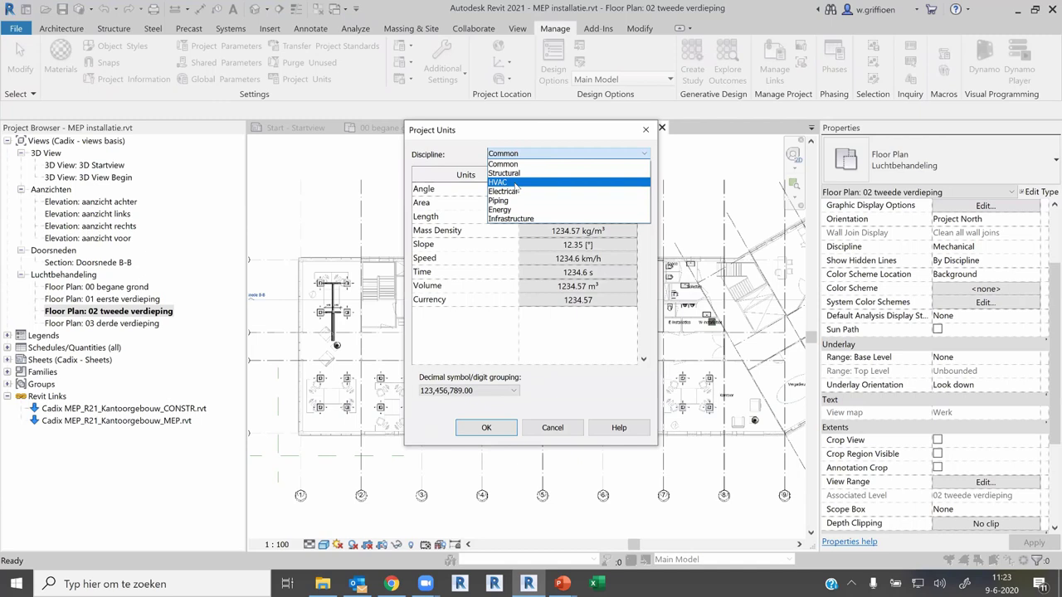
left_click(515, 182)
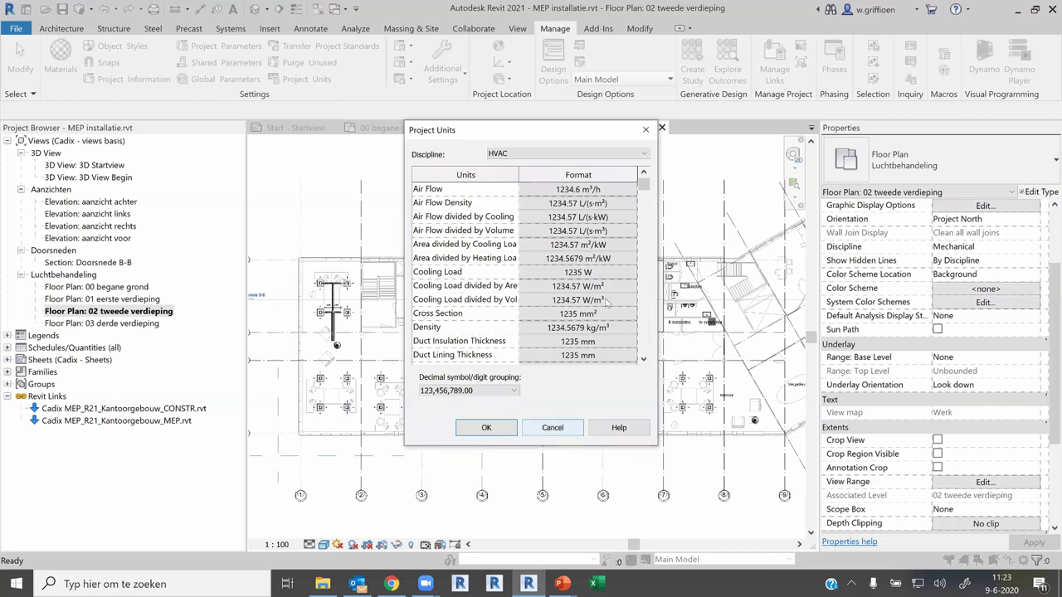
left_click(552, 427)
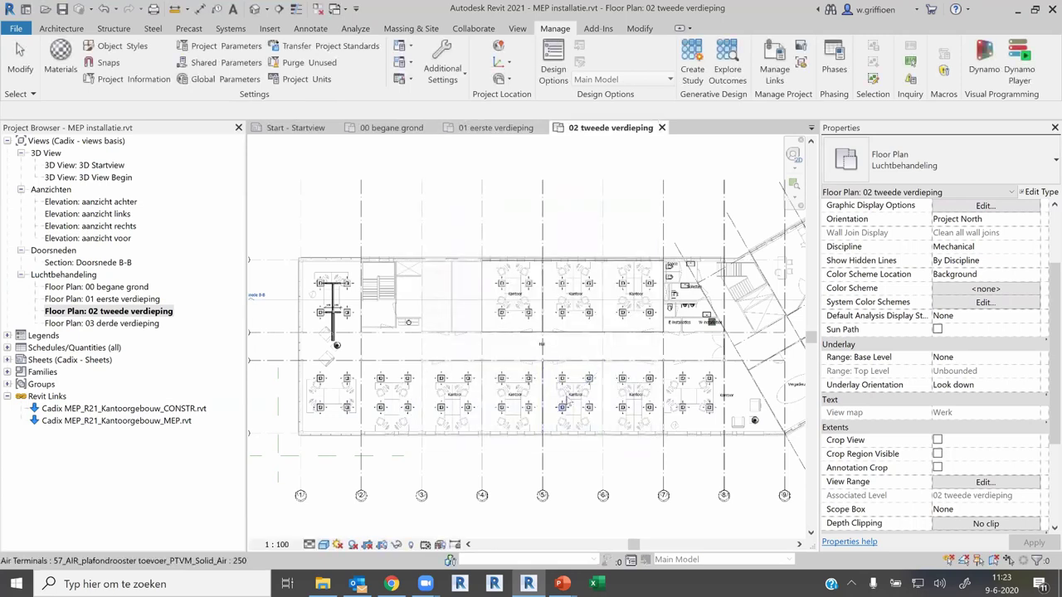
left_click(362, 31)
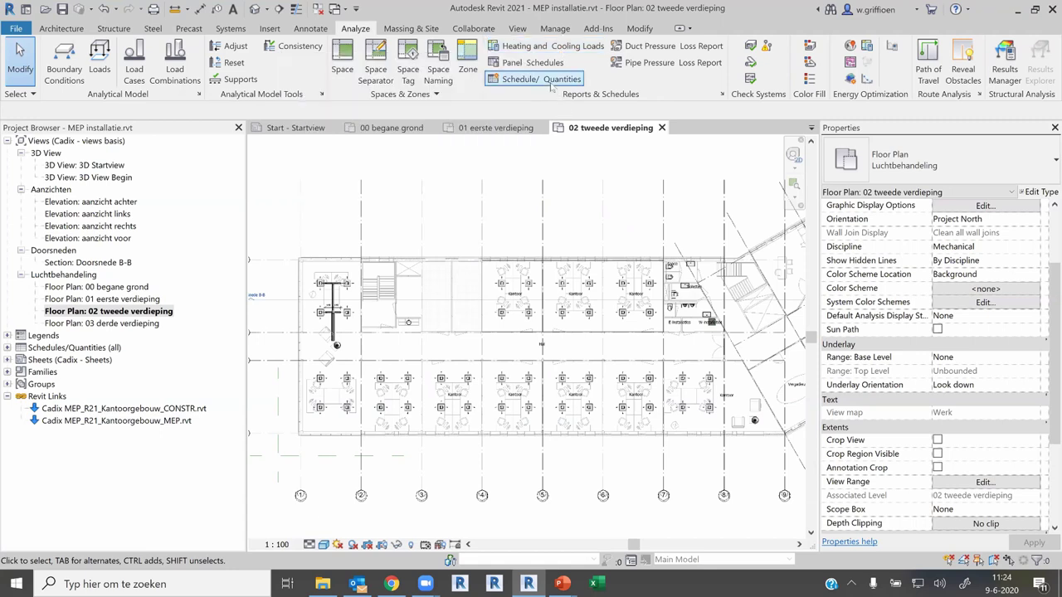
Open Heating and Cooling Loads, reposition the dialog, and show the Details tab.
left_click(544, 47)
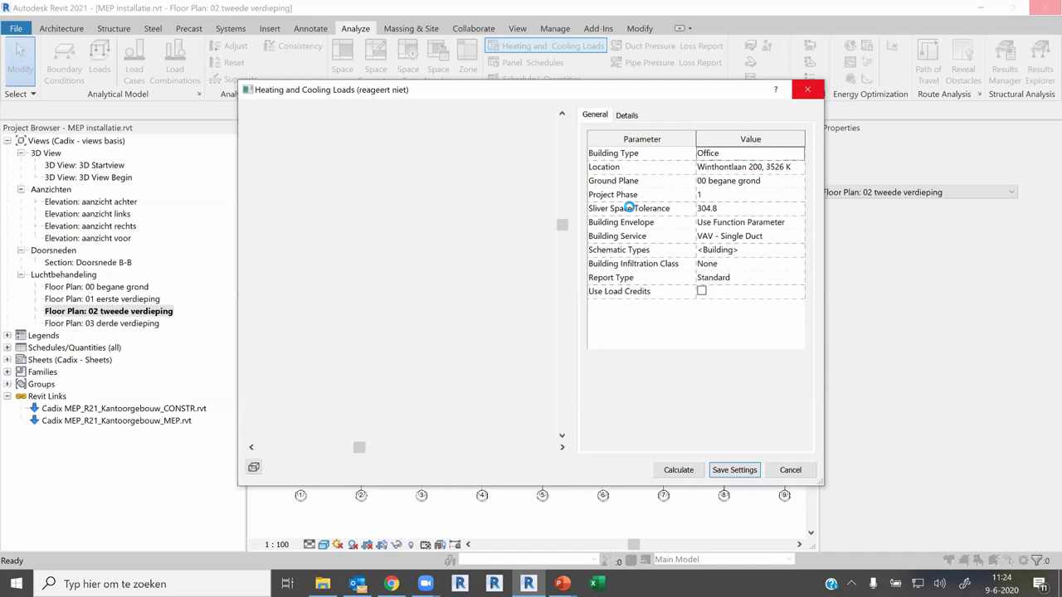
left_click(717, 194)
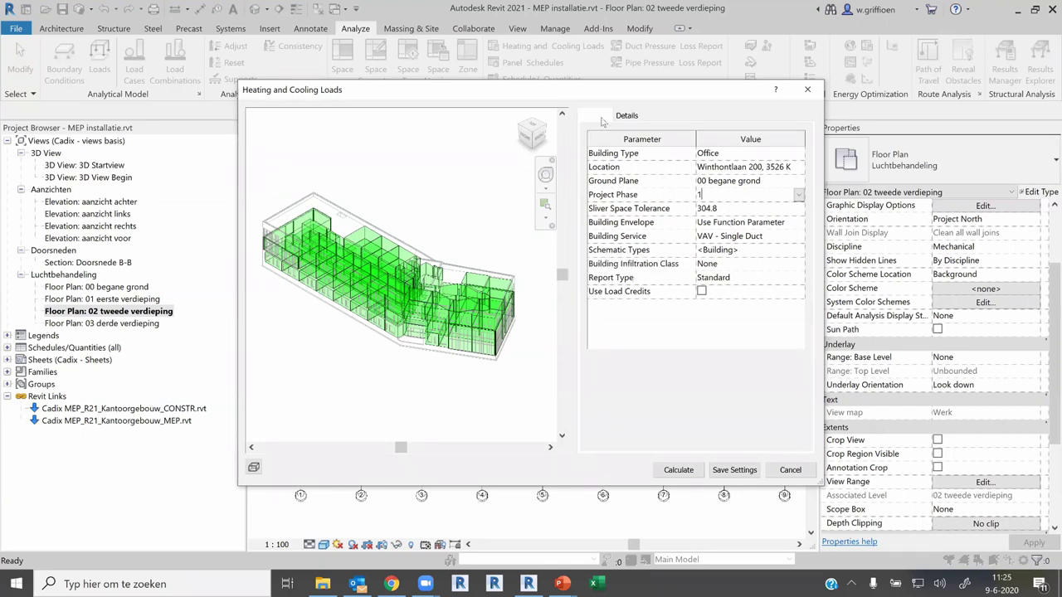
left_click_drag(603, 92, 564, 108)
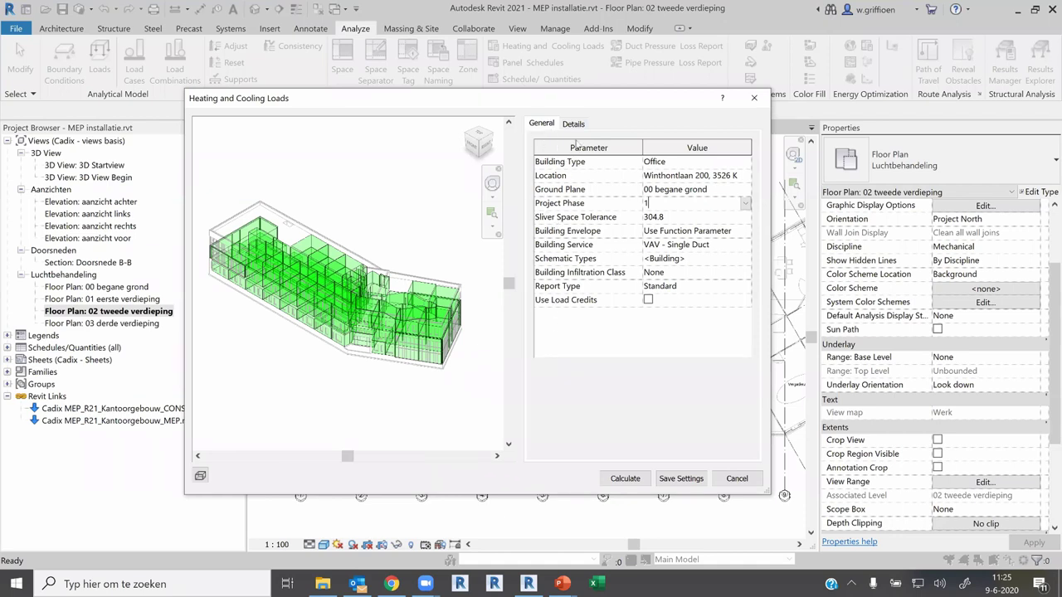
left_click(573, 126)
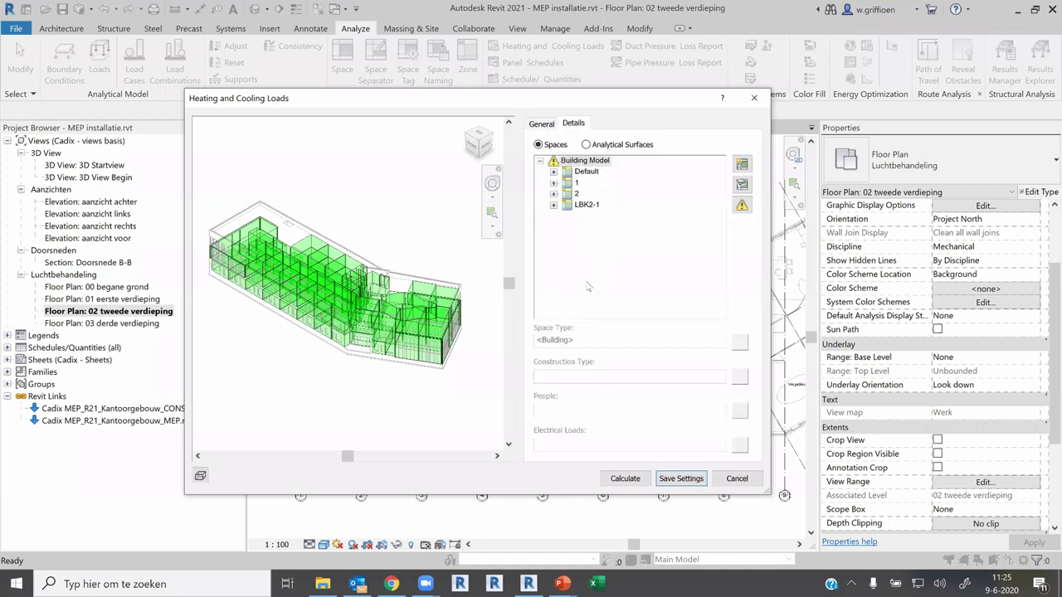
Expand zone LBK2-1 and level 1 to view 005 Kantoor's Office - Open Plan loads.
left_click(587, 206)
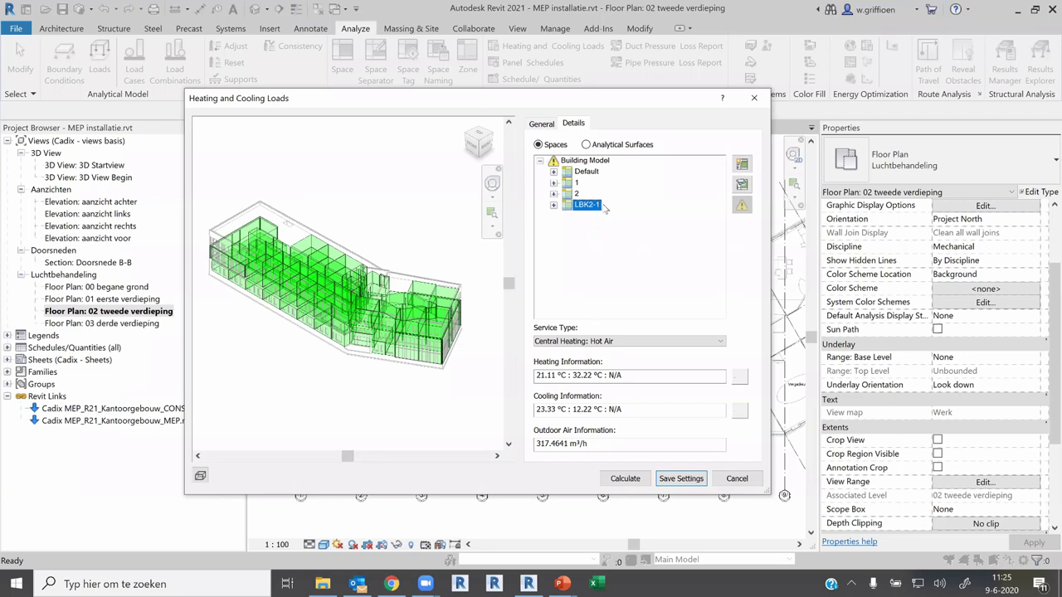
left_click(554, 206)
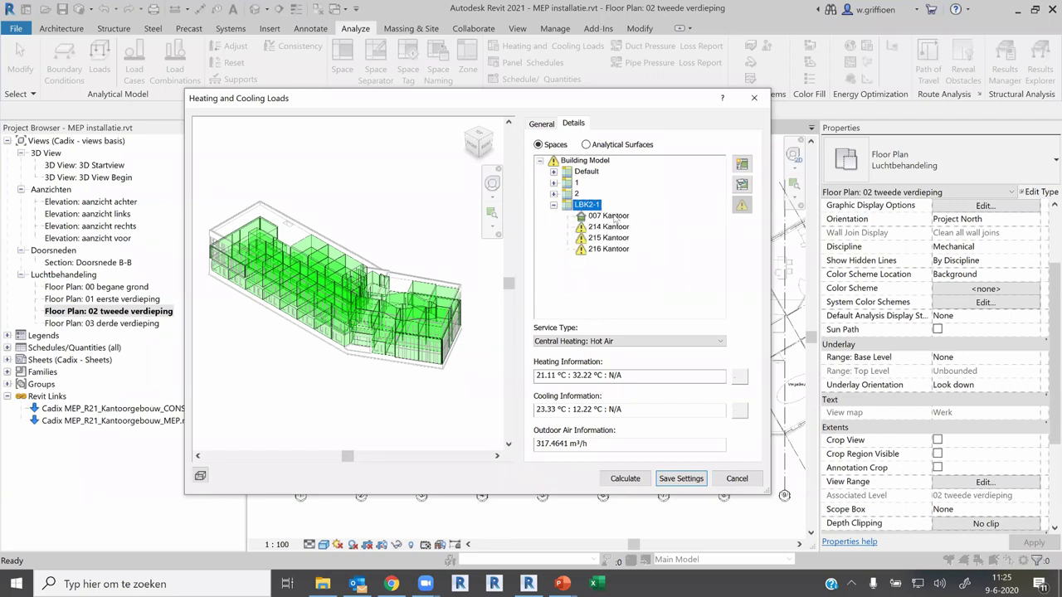
left_click(576, 183)
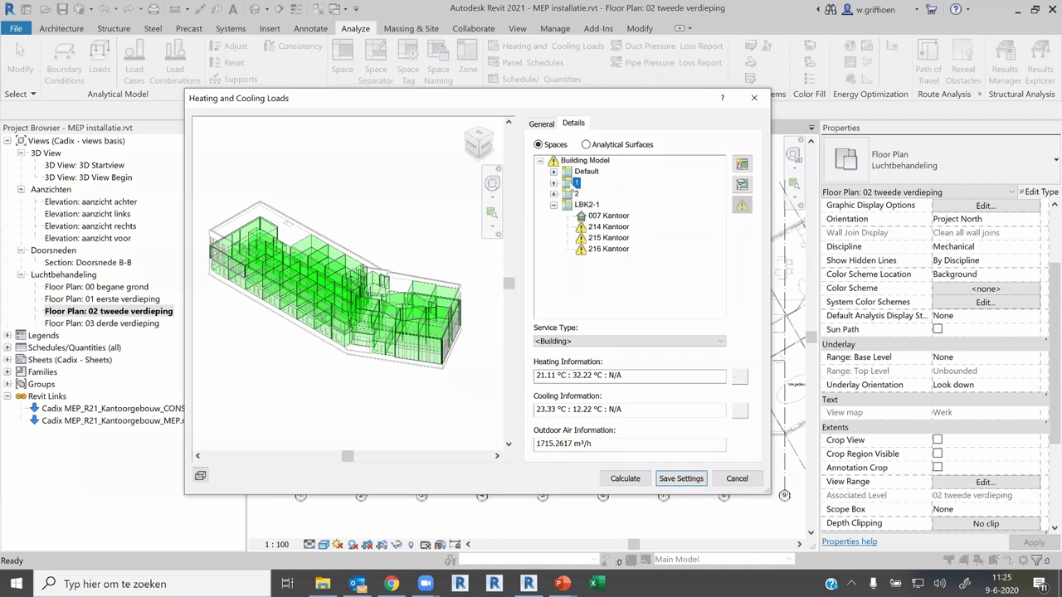
left_click(554, 183)
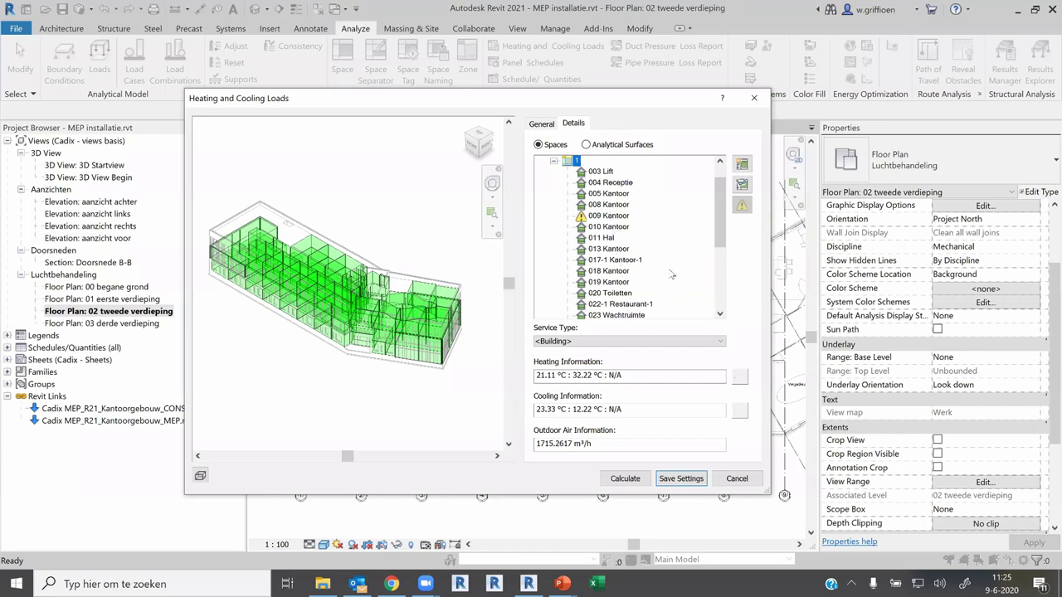
left_click(608, 195)
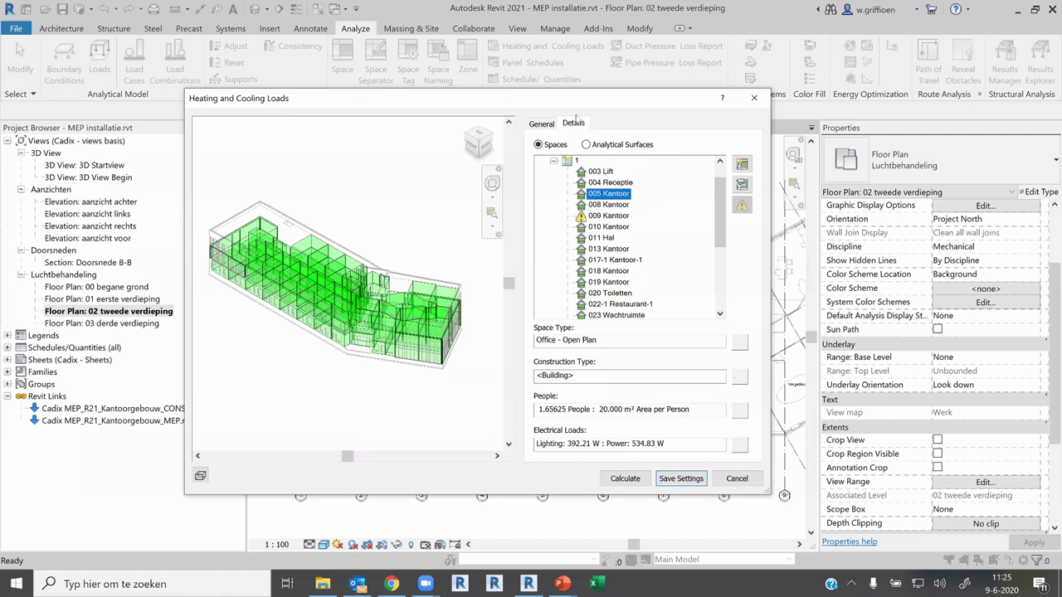
left_click_drag(580, 108, 750, 108)
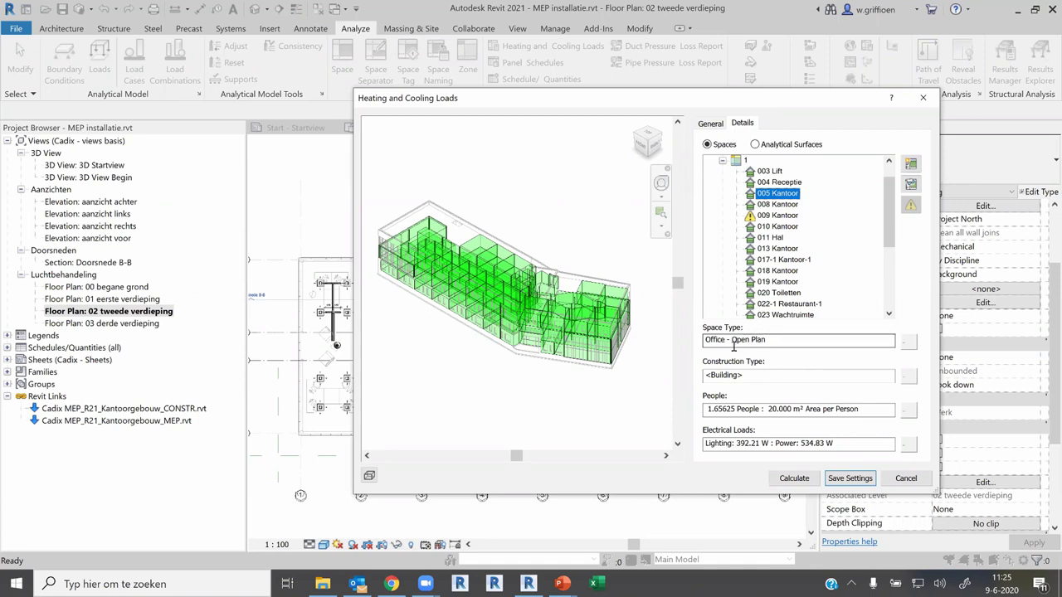
left_click(737, 341)
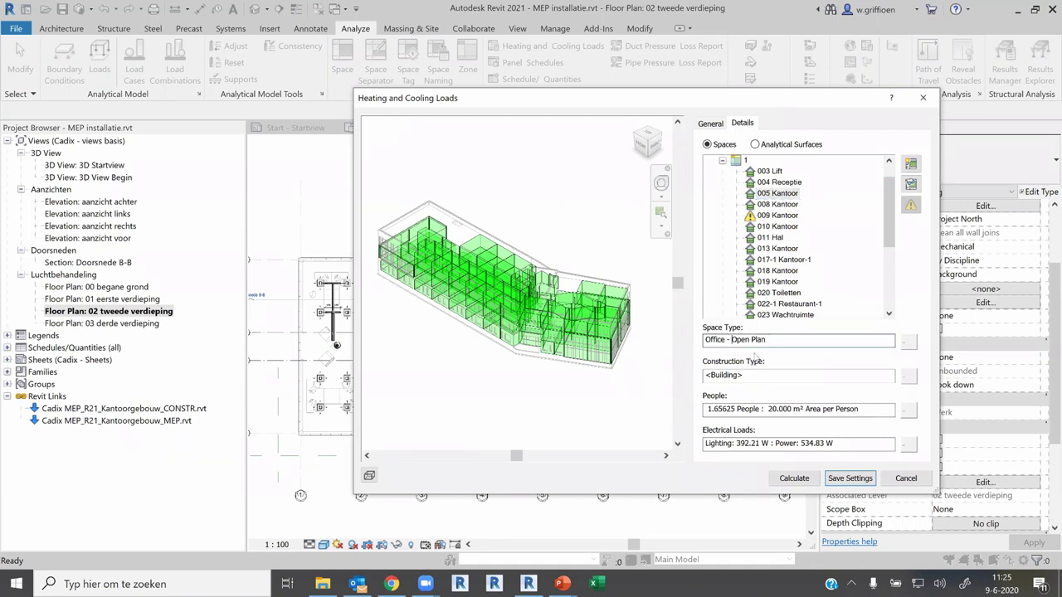
Assign the CADIX-Kantoor gesloten space type to space 005 Kantoor.
left_click(909, 342)
scroll(479, 278, "up", 5)
scroll(473, 270, "up", 6)
scroll(466, 257, "up", 6)
scroll(458, 245, "up", 6)
scroll(448, 245, "up", 1)
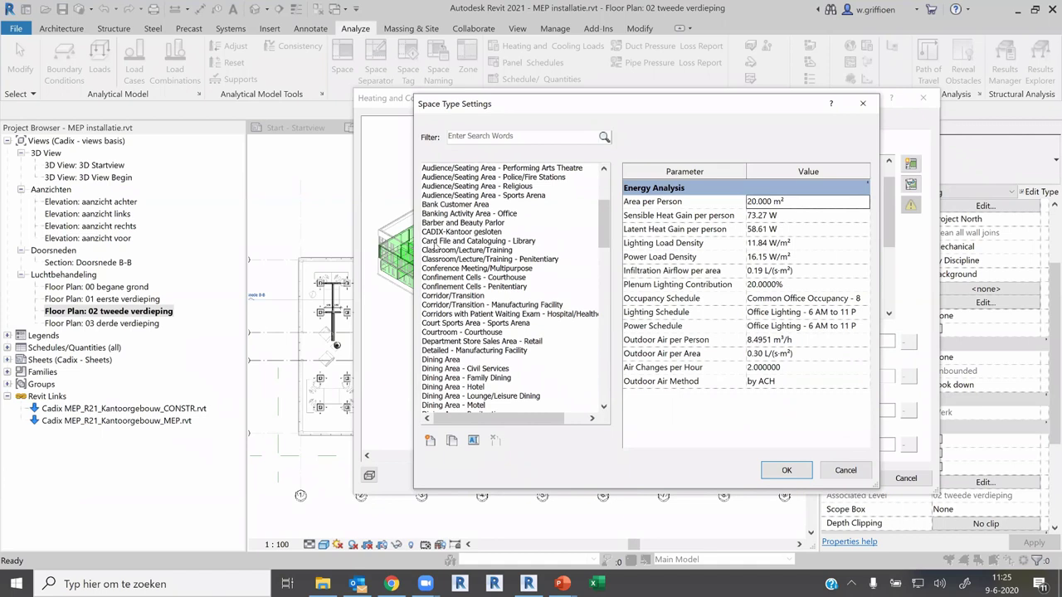
left_click(443, 232)
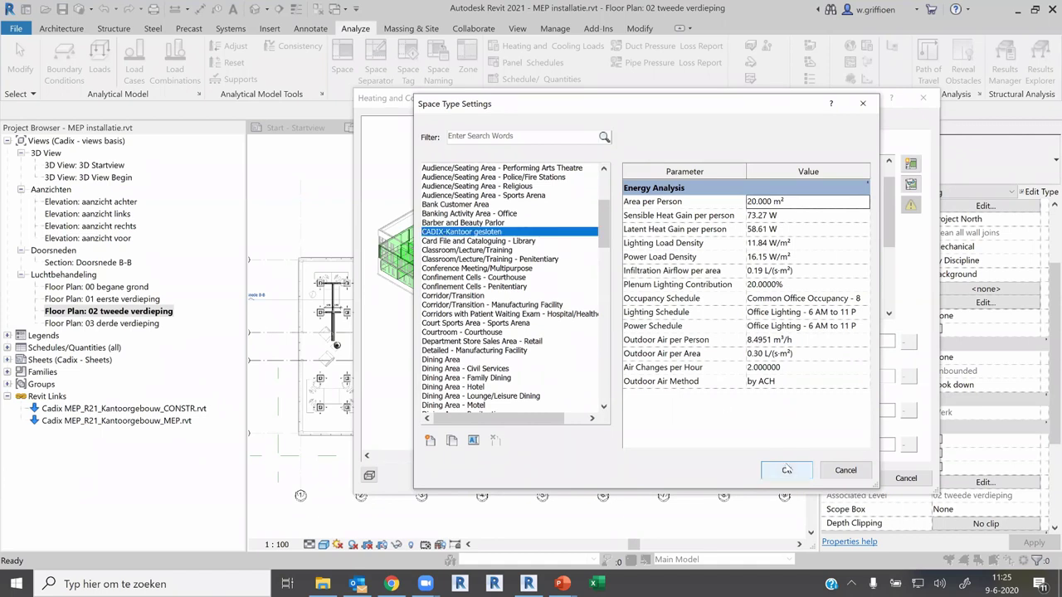
left_click(787, 469)
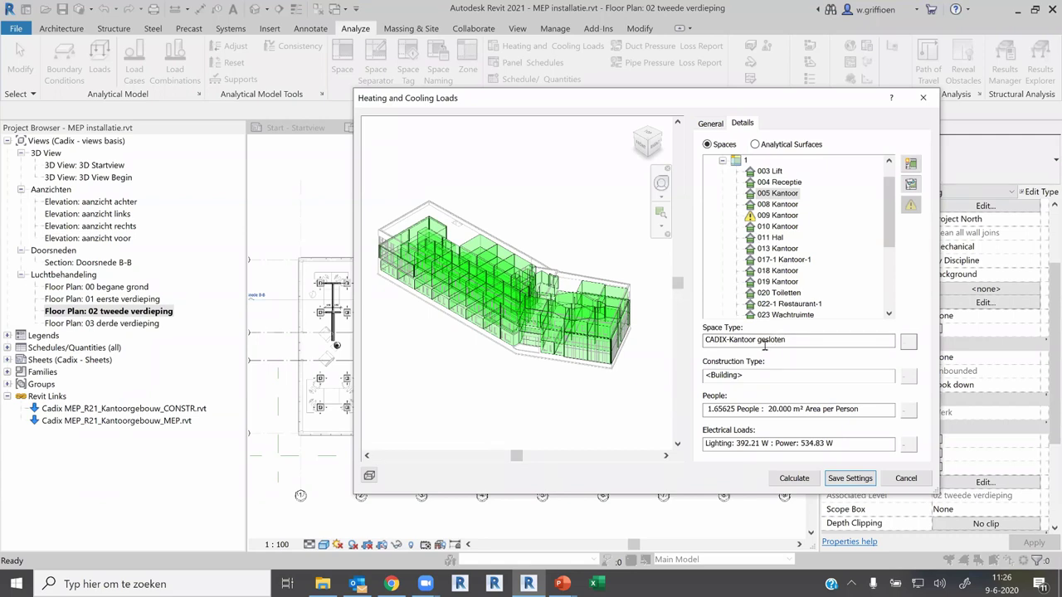
Check the People settings unchanged, then calculate loads, giving 141,385 W peak cooling and 138,842 W peak heating.
left_click_drag(671, 104, 538, 73)
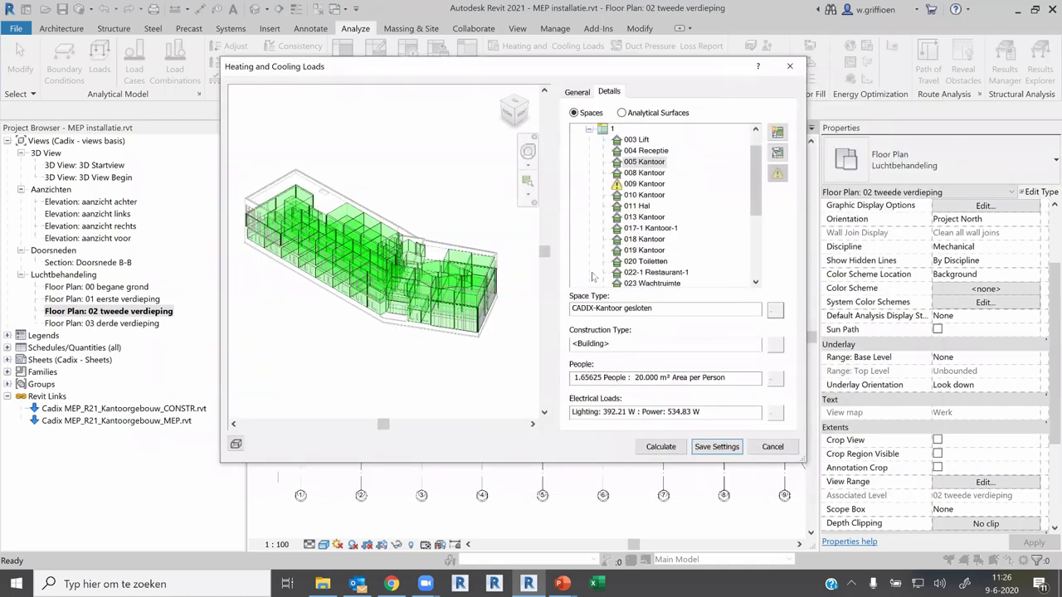
left_click(774, 378)
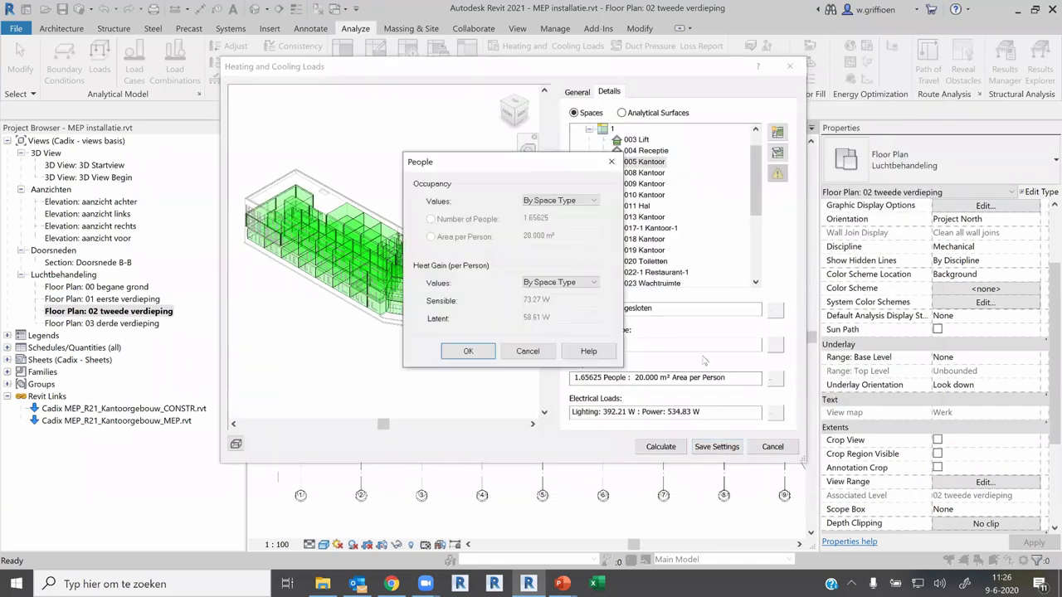
left_click(548, 353)
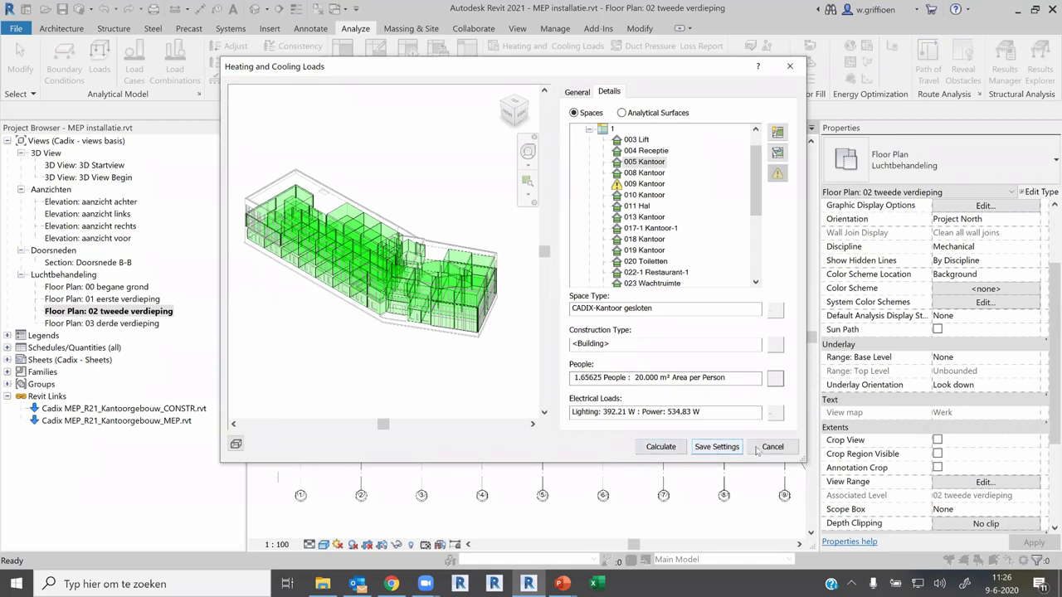
left_click(674, 447)
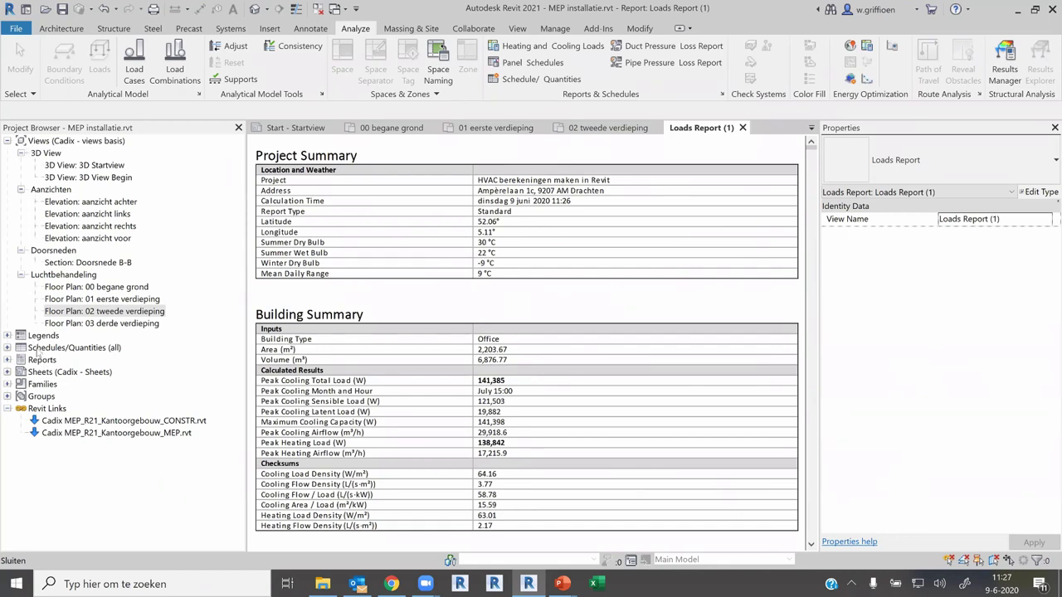
Expand Reports > Loads Reports in the Project Browser to reach Loads Report (1).
left_click(34, 363)
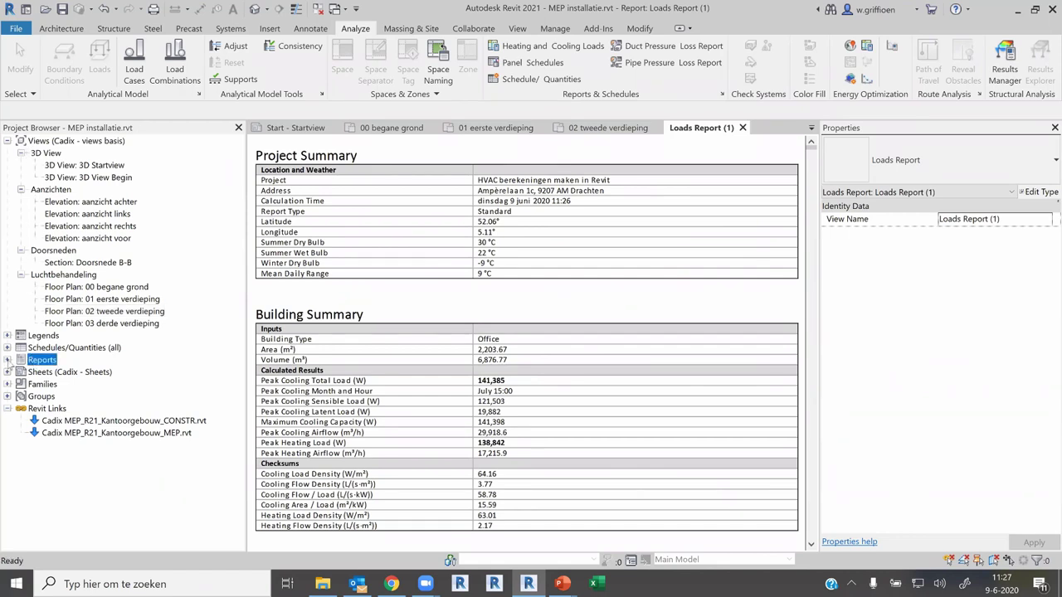
left_click(7, 360)
left_click(55, 374)
left_click(22, 371)
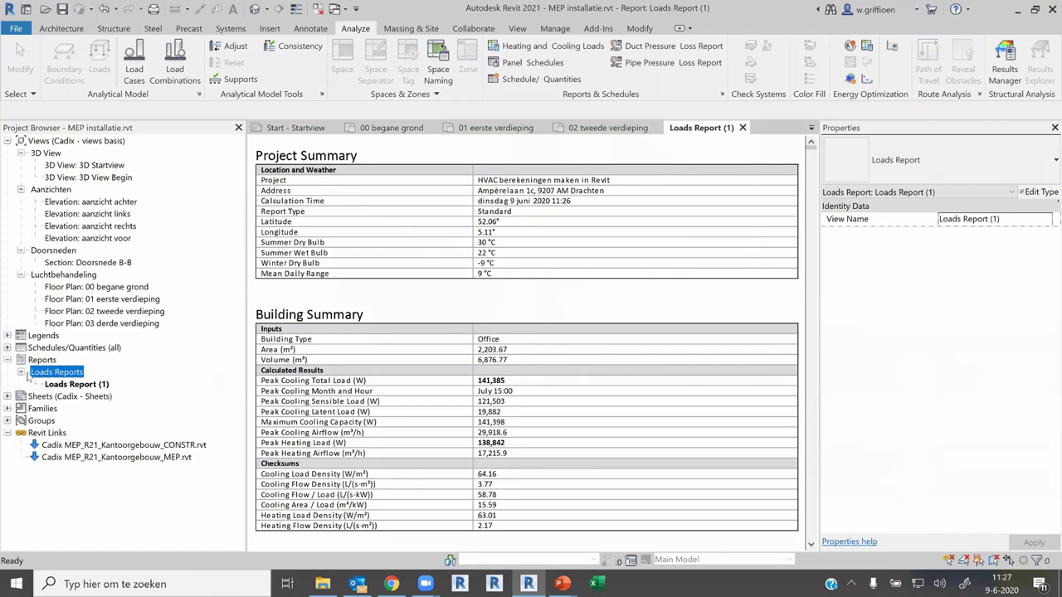
left_click(71, 384)
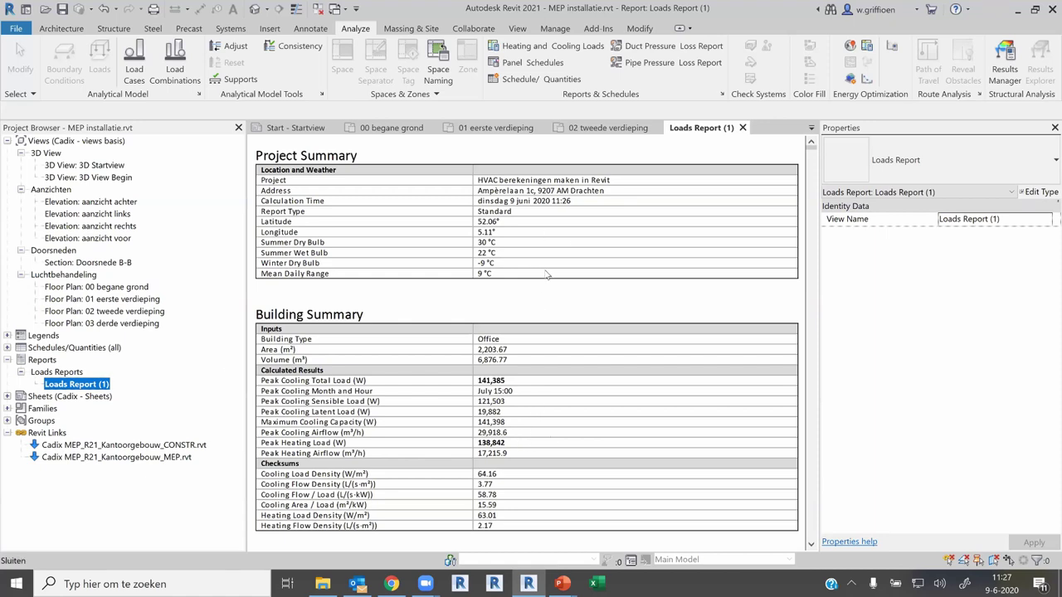
Scroll Loads Report (1) down to the Default Spaces loads and airflows table.
scroll(489, 195, "down", 3)
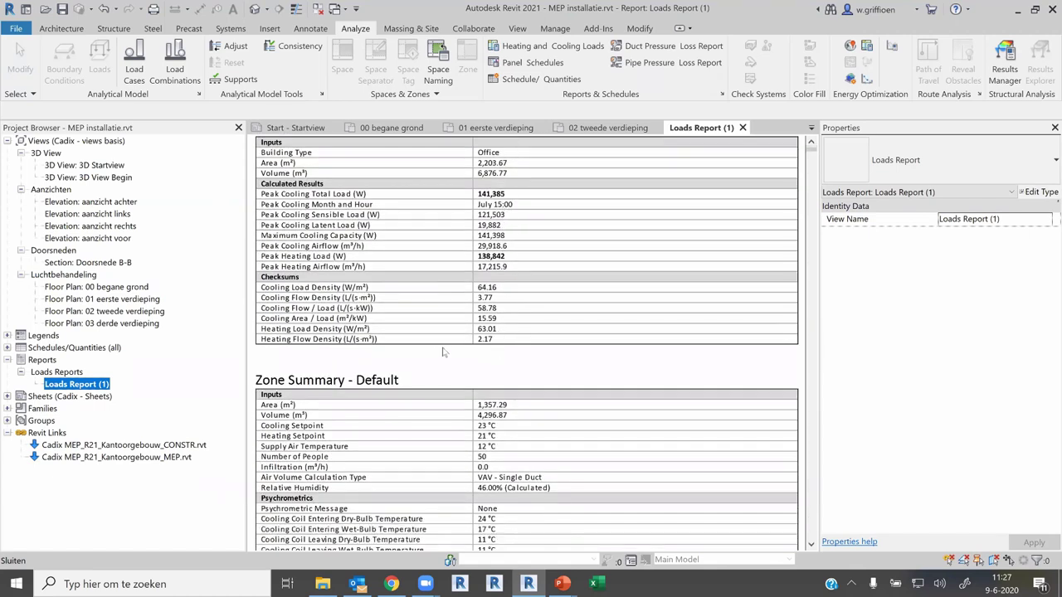
scroll(467, 313, "up", 2)
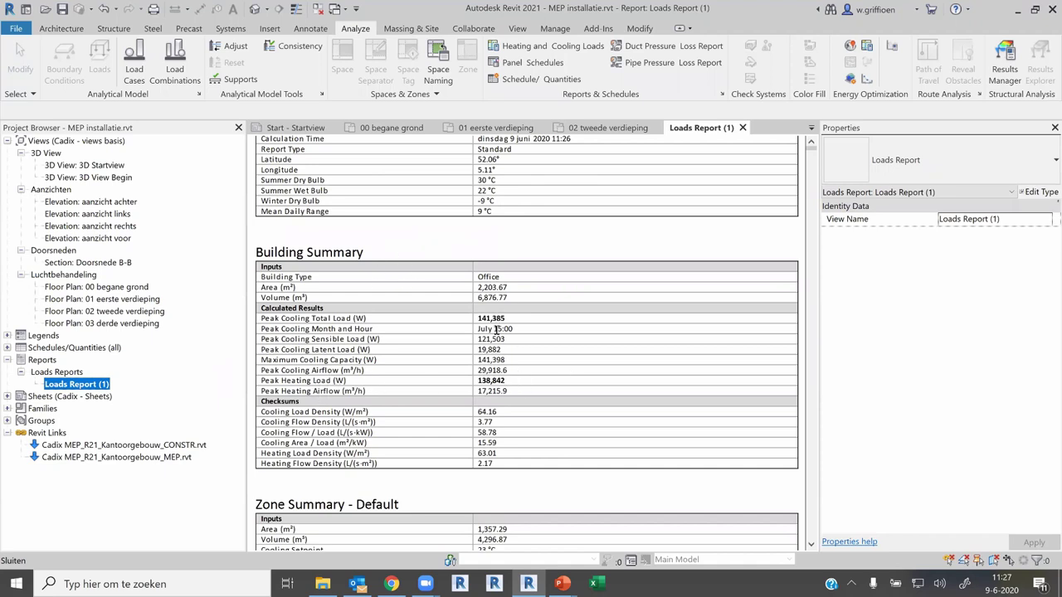
scroll(496, 330, "down", 3)
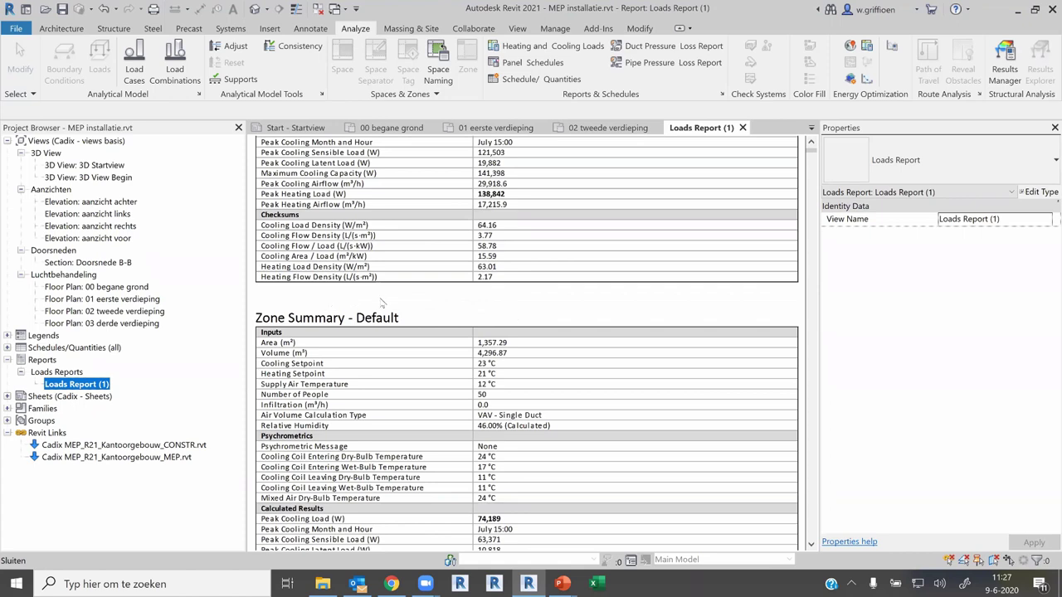
scroll(383, 305, "down", 2)
scroll(554, 279, "down", 1)
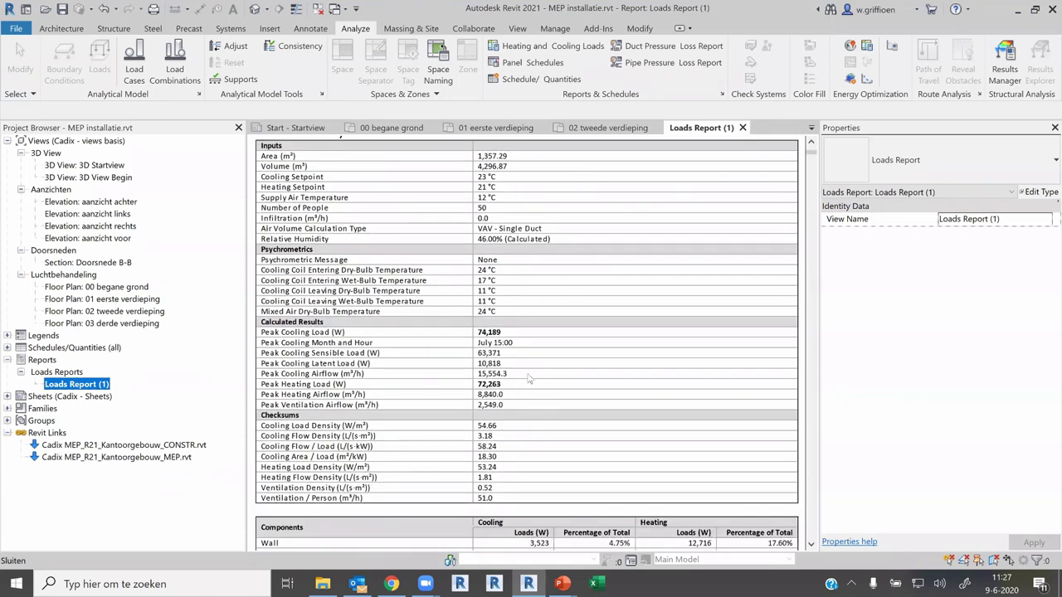
scroll(524, 378, "down", 2)
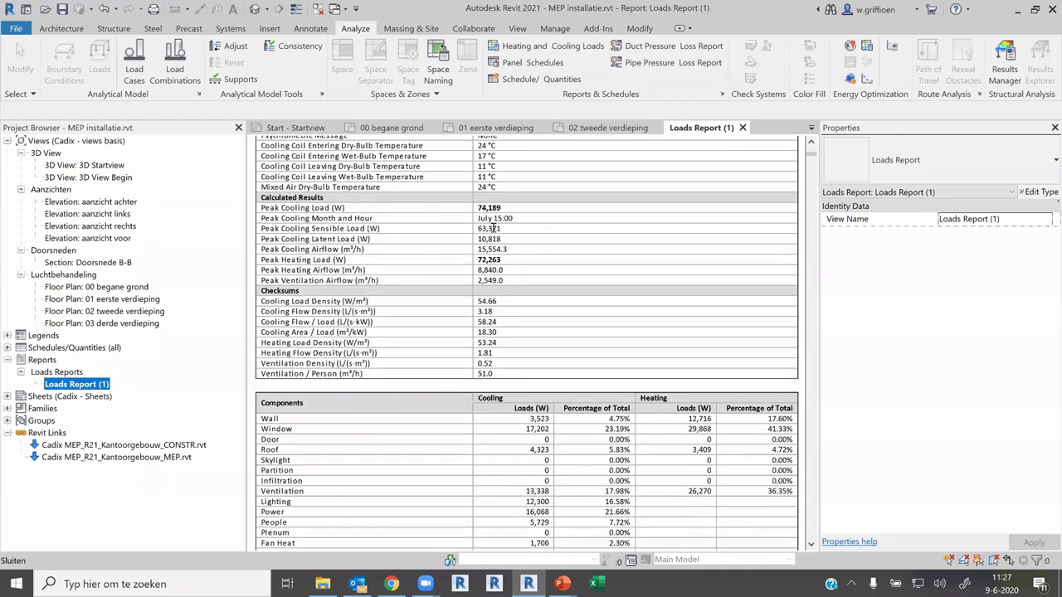
scroll(523, 274, "down", 1)
scroll(510, 361, "down", 1)
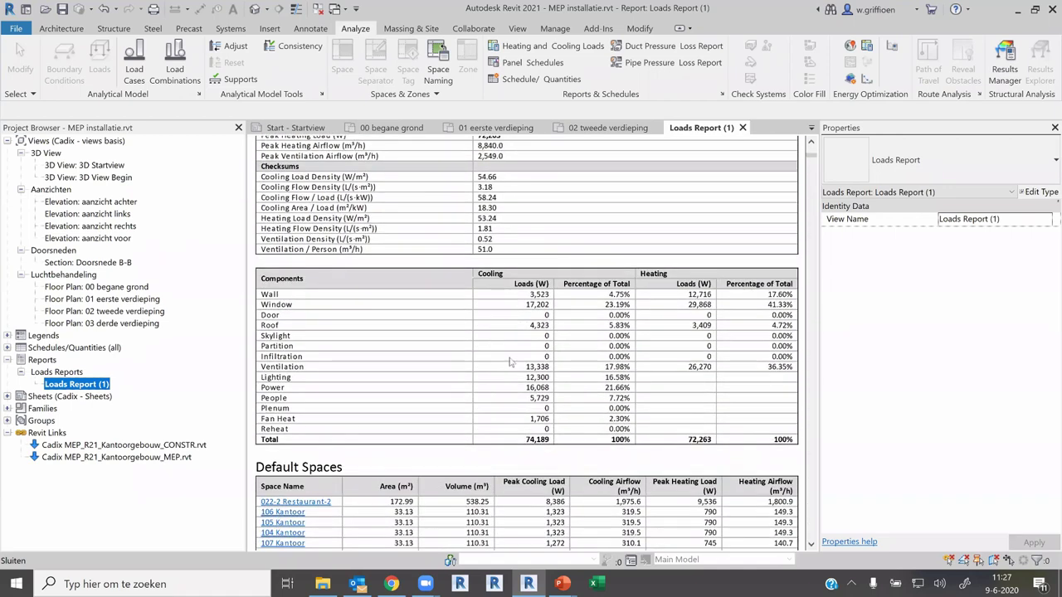
scroll(511, 362, "down", 1)
scroll(506, 360, "down", 1)
scroll(475, 343, "down", 1)
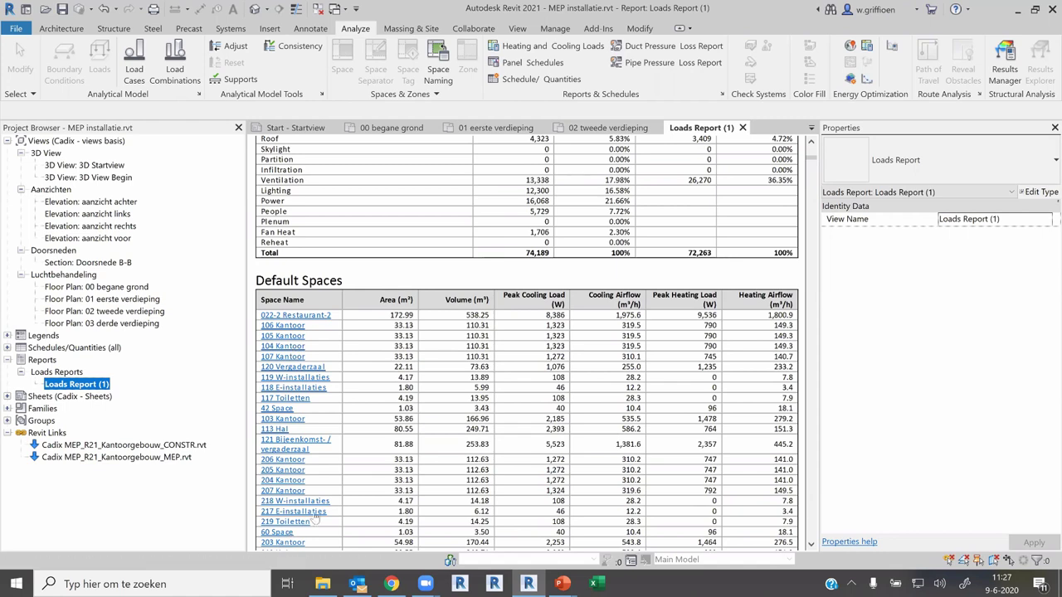
Jump to the 204 Kantoor space summary in the loads report.
left_click(283, 480)
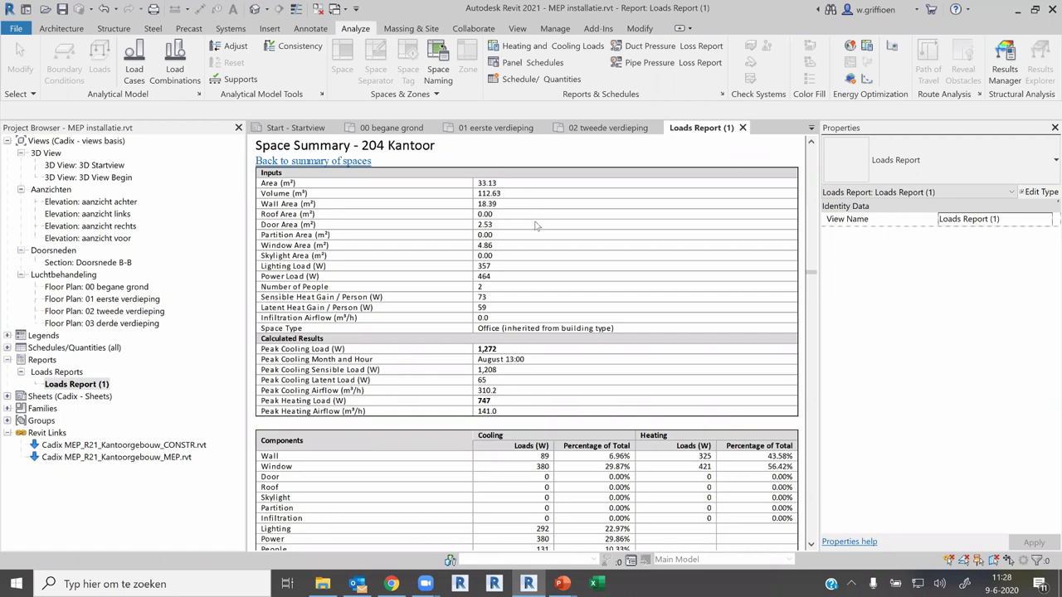
scroll(544, 266, "down", 2)
scroll(546, 274, "down", 2)
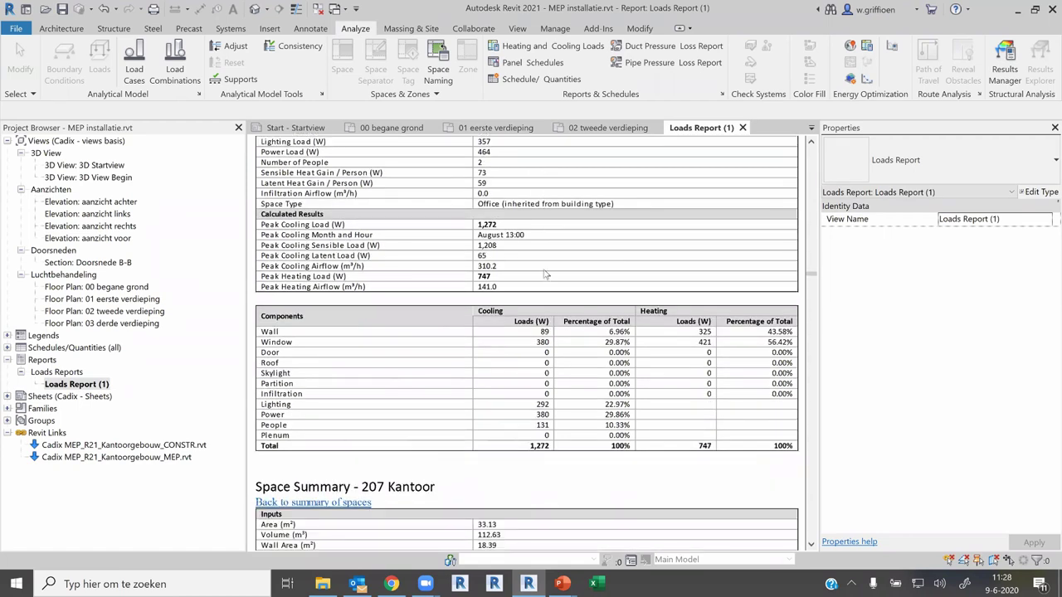
scroll(547, 275, "up", 2)
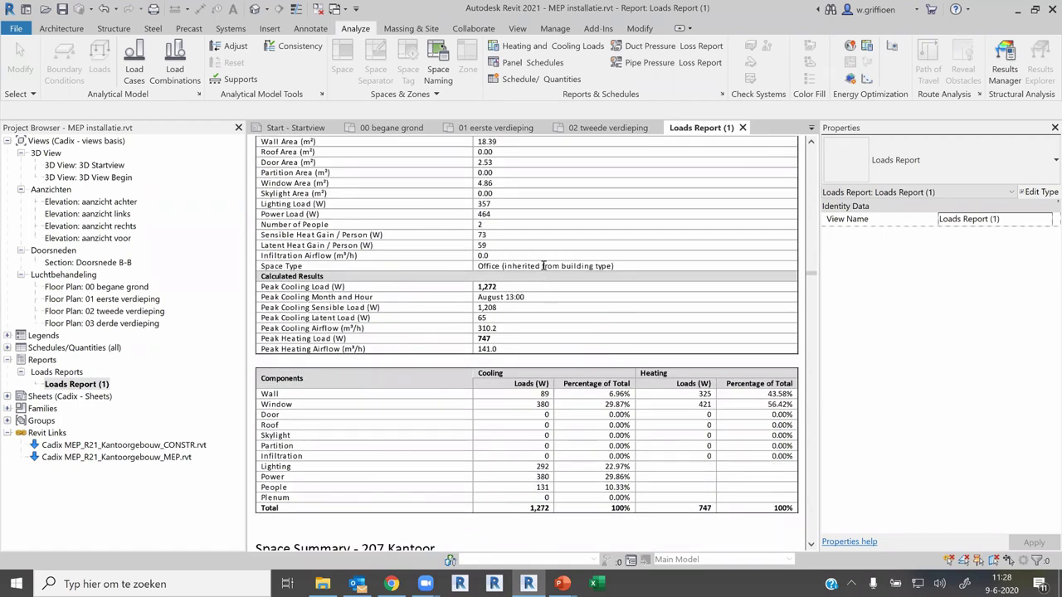
scroll(543, 271, "down", 3)
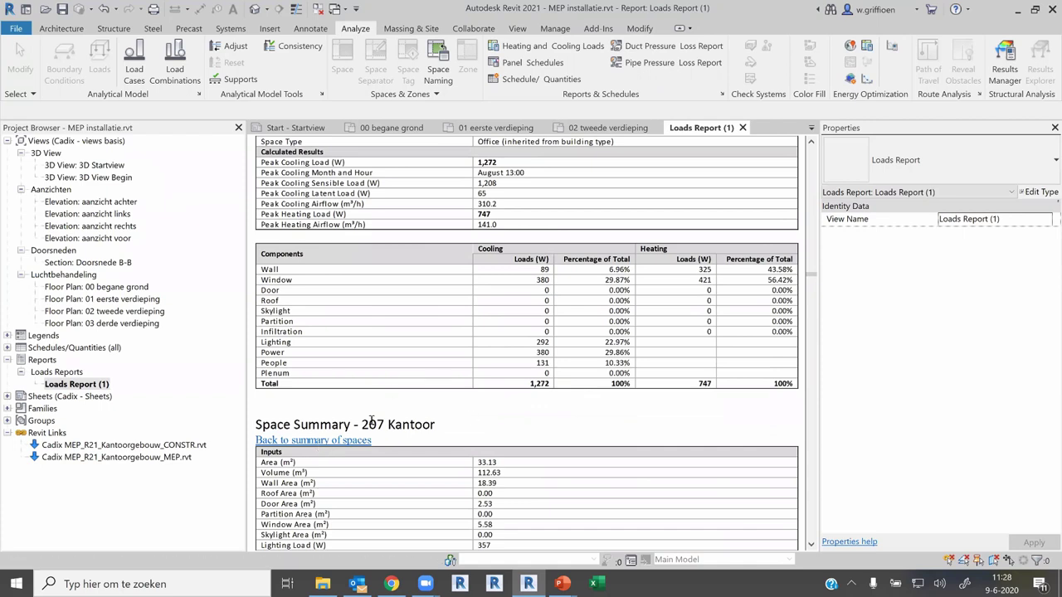
scroll(444, 357, "down", 2)
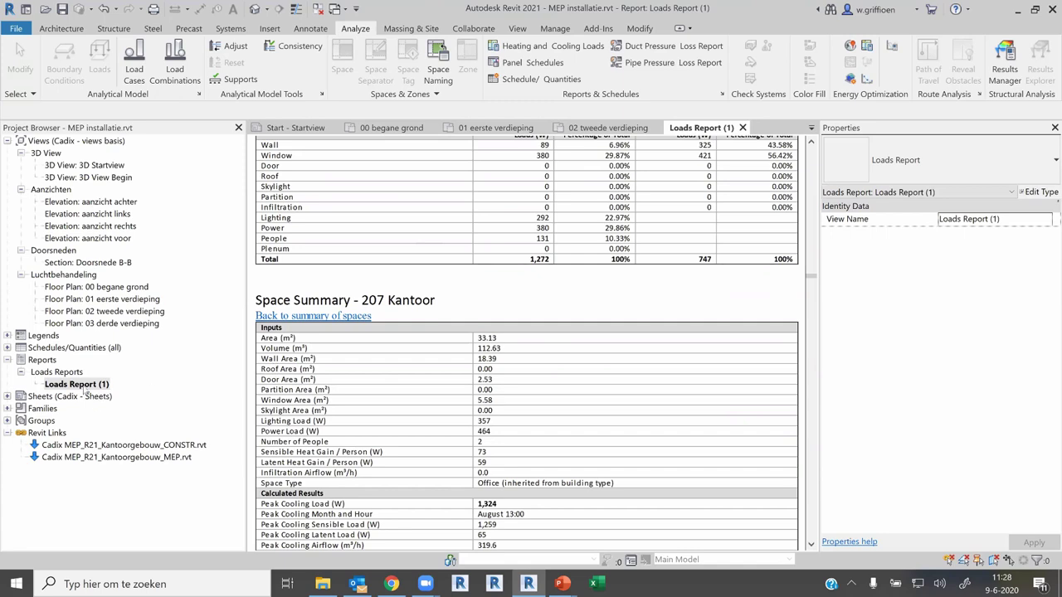
Scroll on to space 121 Bijeenkomst- / vergaderzaal and open the 00 begane grond floor plan.
scroll(534, 296, "down", 5)
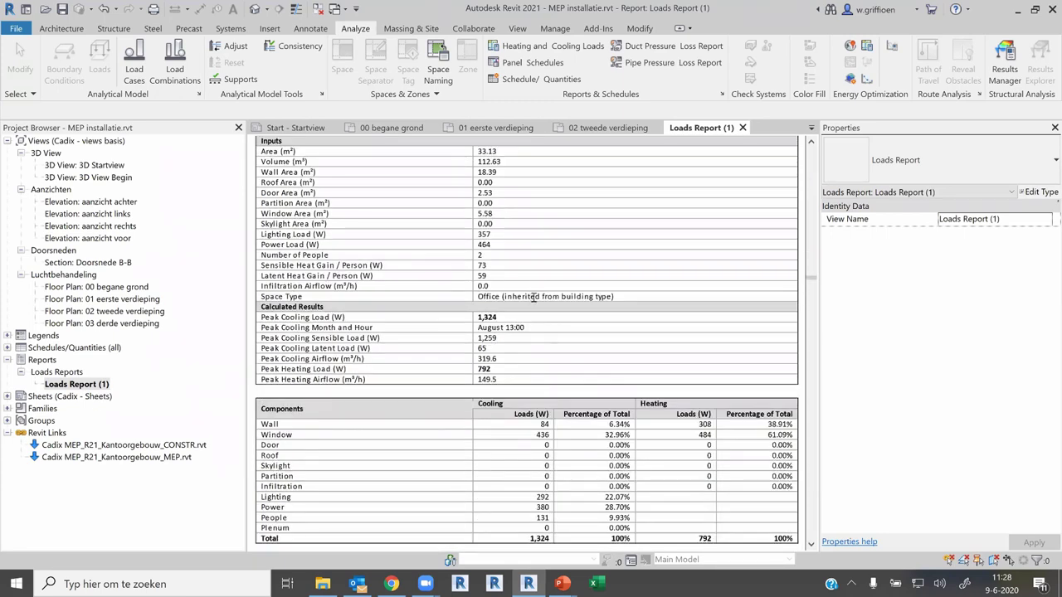
scroll(534, 296, "down", 7)
scroll(532, 282, "down", 15)
scroll(530, 265, "down", 10)
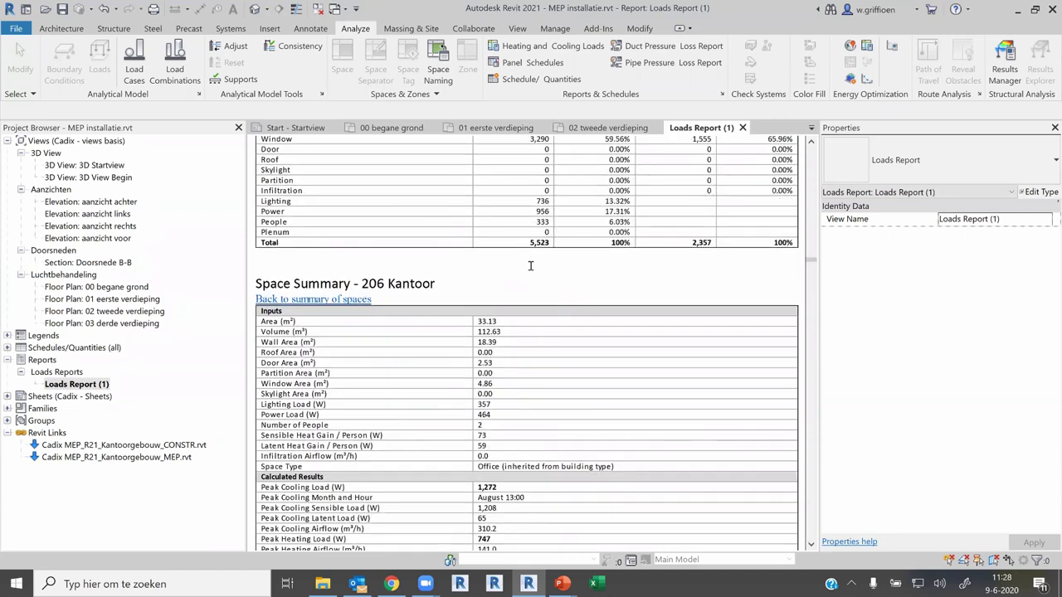
scroll(530, 266, "down", 10)
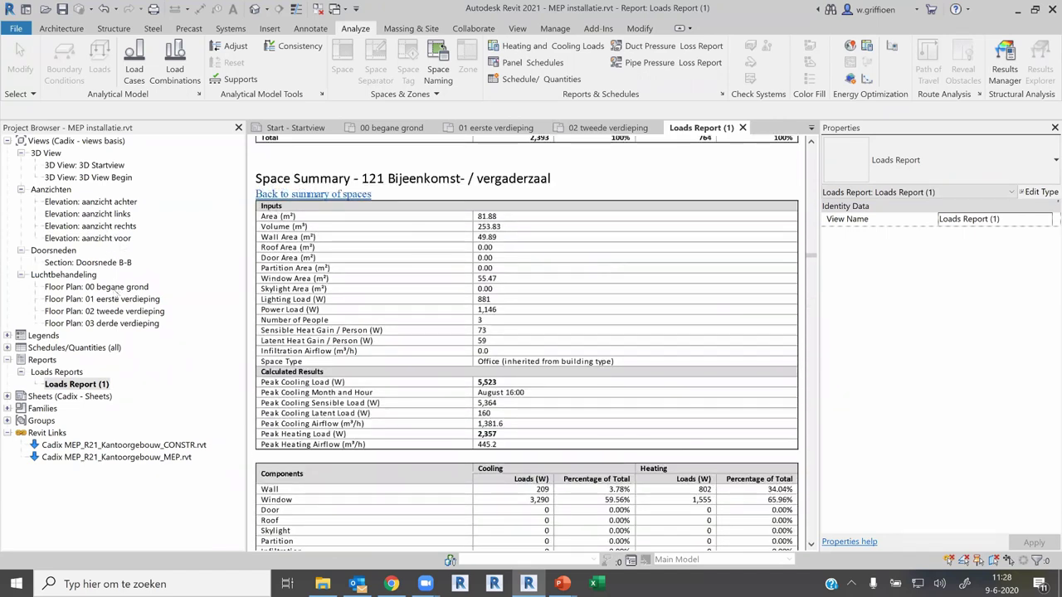
double_click(119, 288)
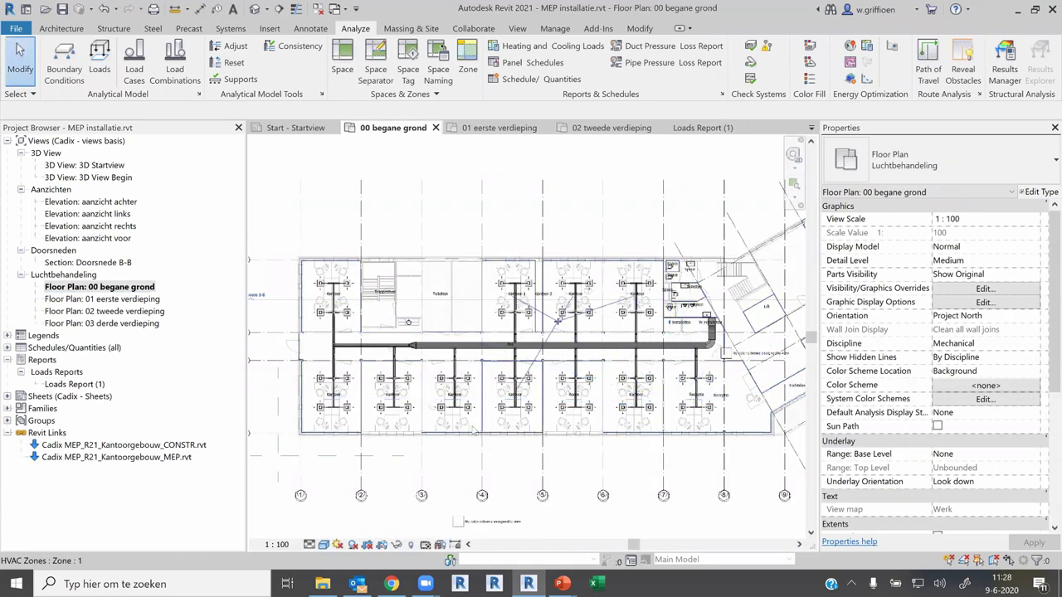
Select space 0.08 Kantoor and review its Office - Open Plan type and 178.8750 m³/h outdoor airflow.
left_click(433, 425)
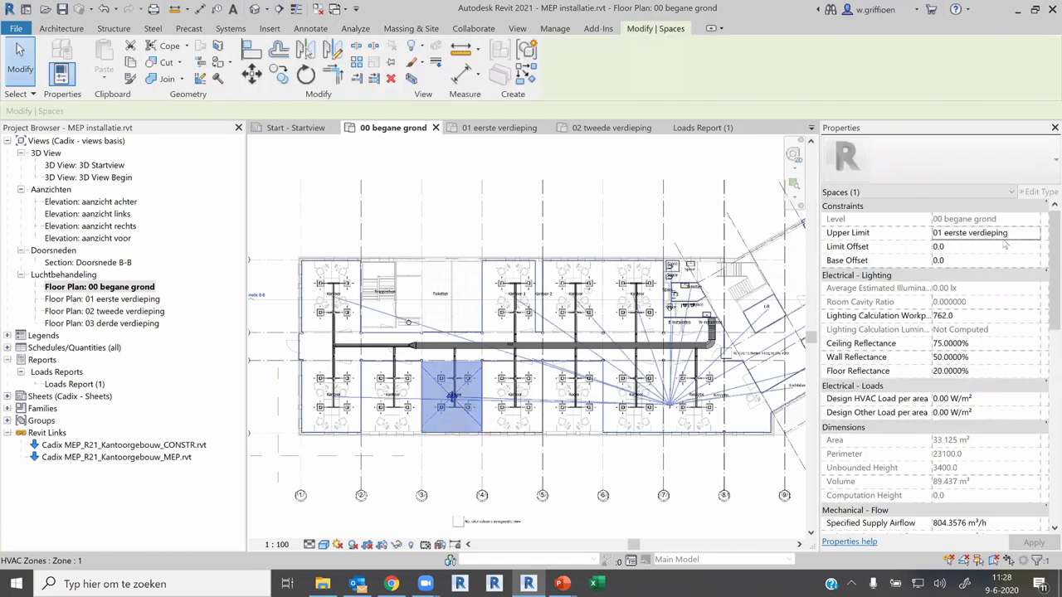
scroll(979, 253, "down", 1)
scroll(977, 257, "down", 2)
scroll(976, 258, "down", 2)
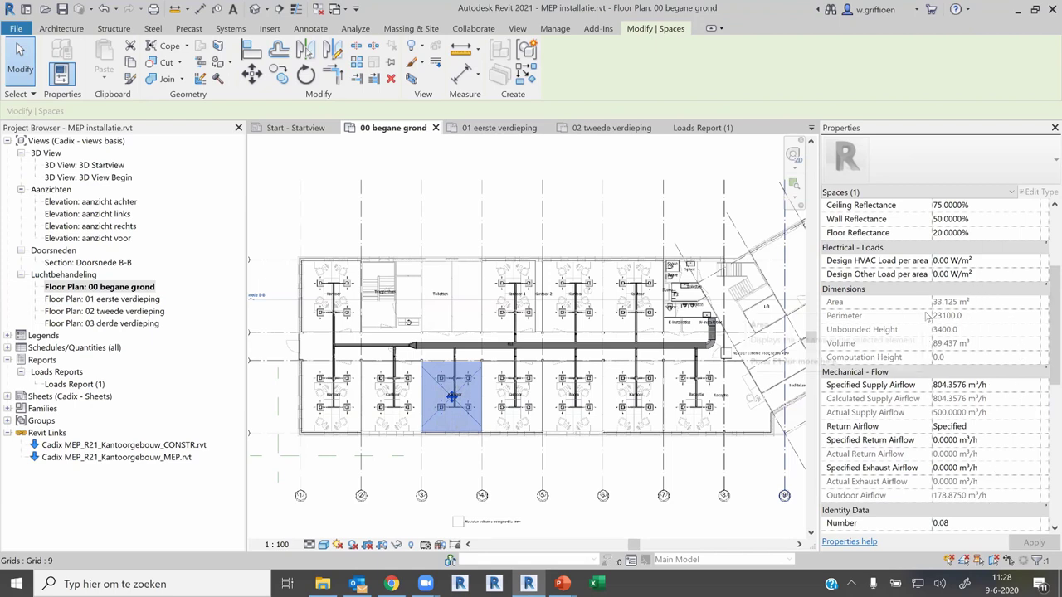
scroll(926, 317, "down", 3)
scroll(929, 325, "down", 1)
scroll(933, 326, "down", 1)
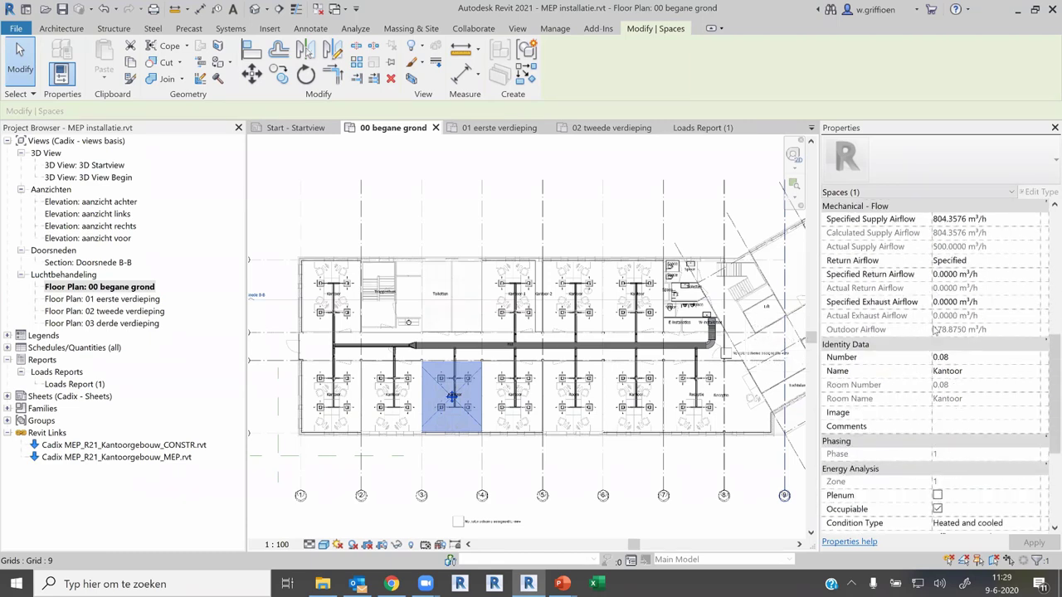
scroll(936, 324, "down", 1)
scroll(938, 309, "down", 1)
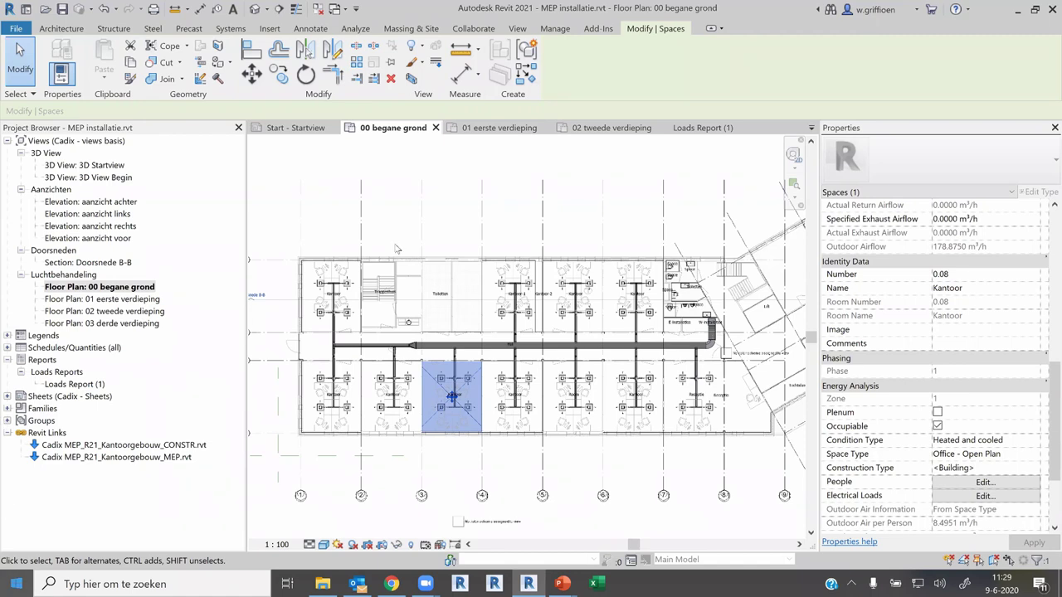
left_click(518, 28)
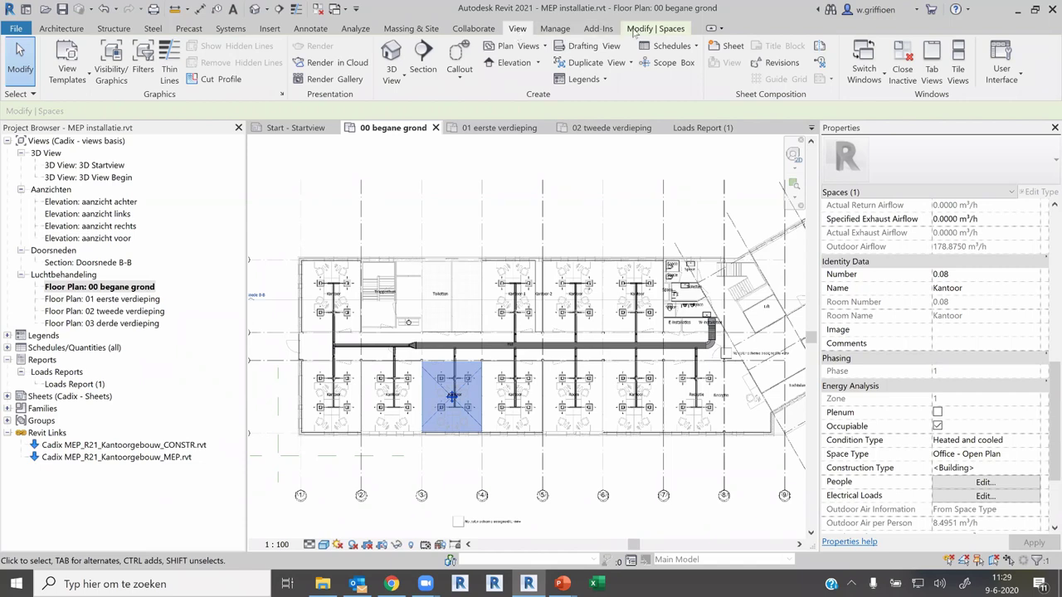
Create a Schedule/Quantities of the Spaces category, renaming Space Schedule to 'MEP rekenen'.
left_click(672, 46)
left_click(639, 64)
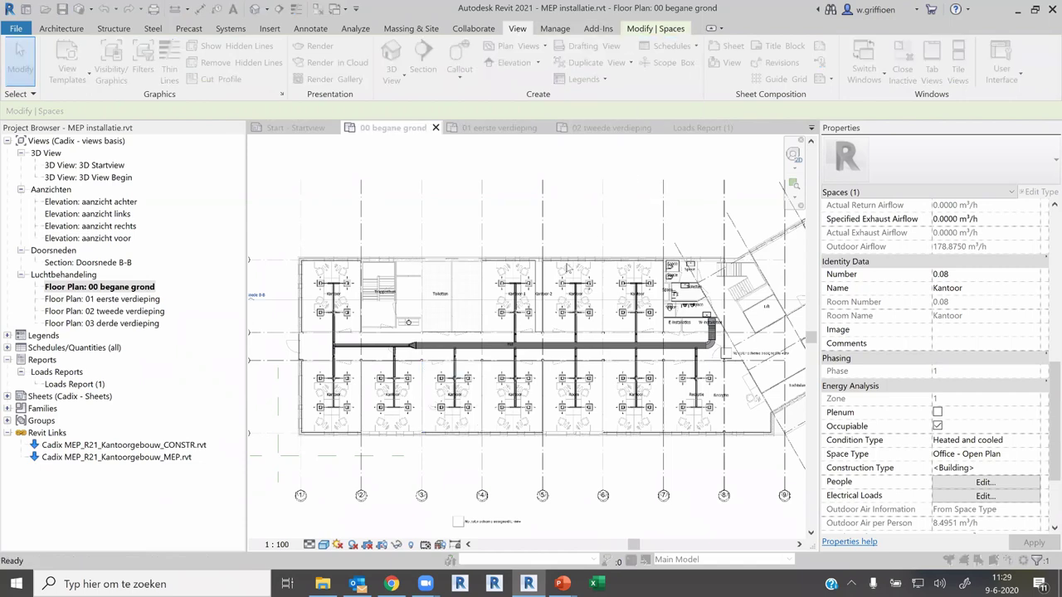
left_click(431, 288)
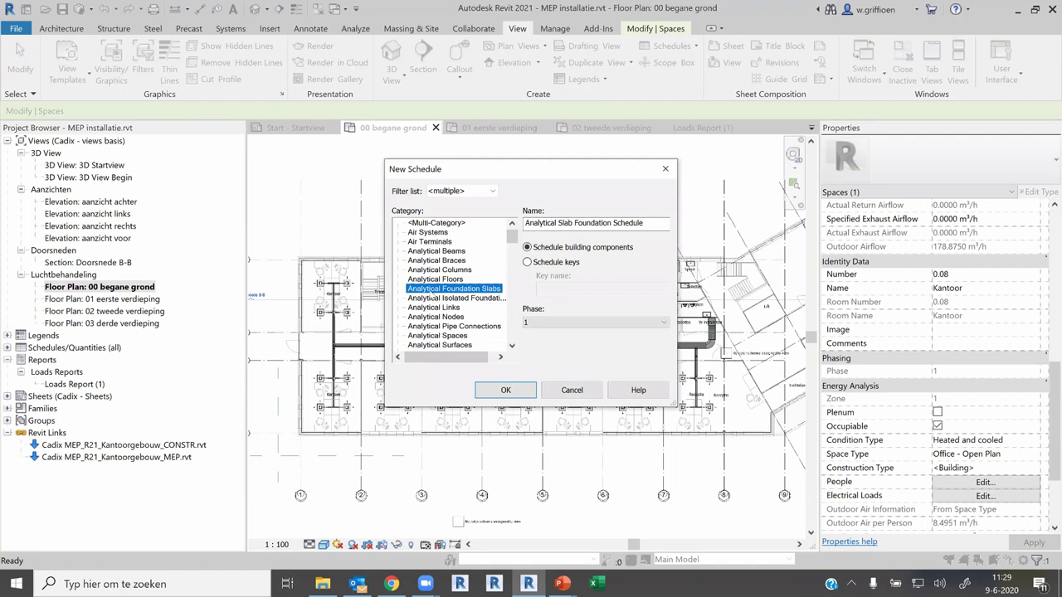
key("s")
scroll(436, 299, "down", 3)
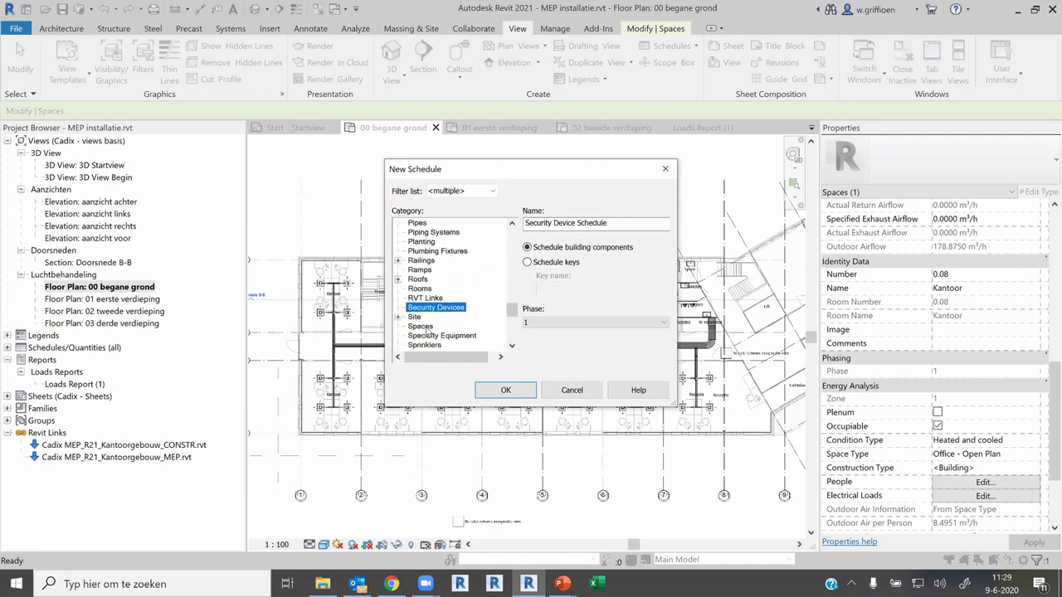
left_click(423, 326)
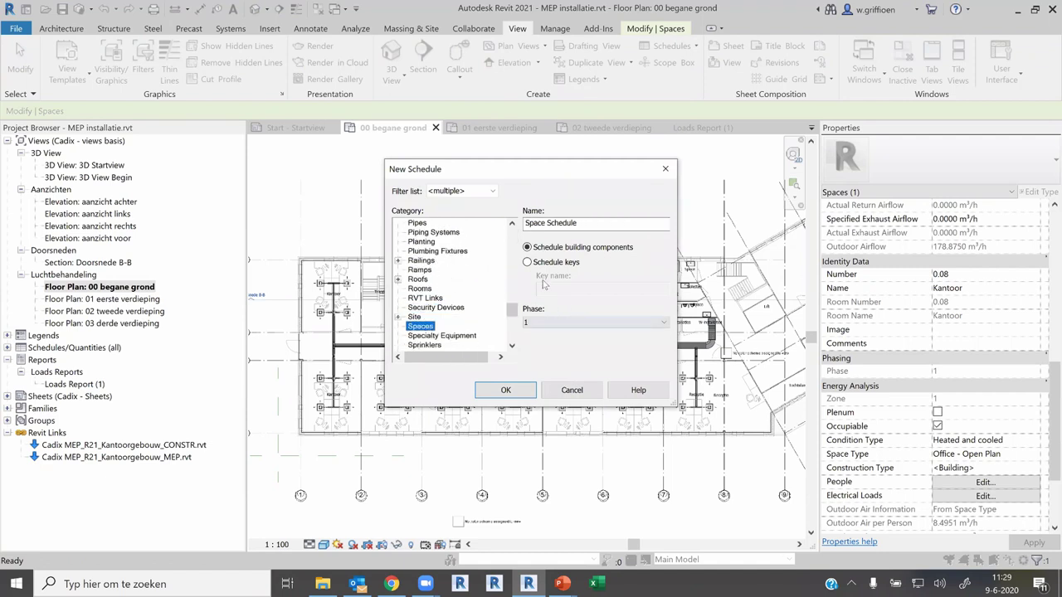
left_click(603, 226)
left_click_drag(603, 226, 477, 222)
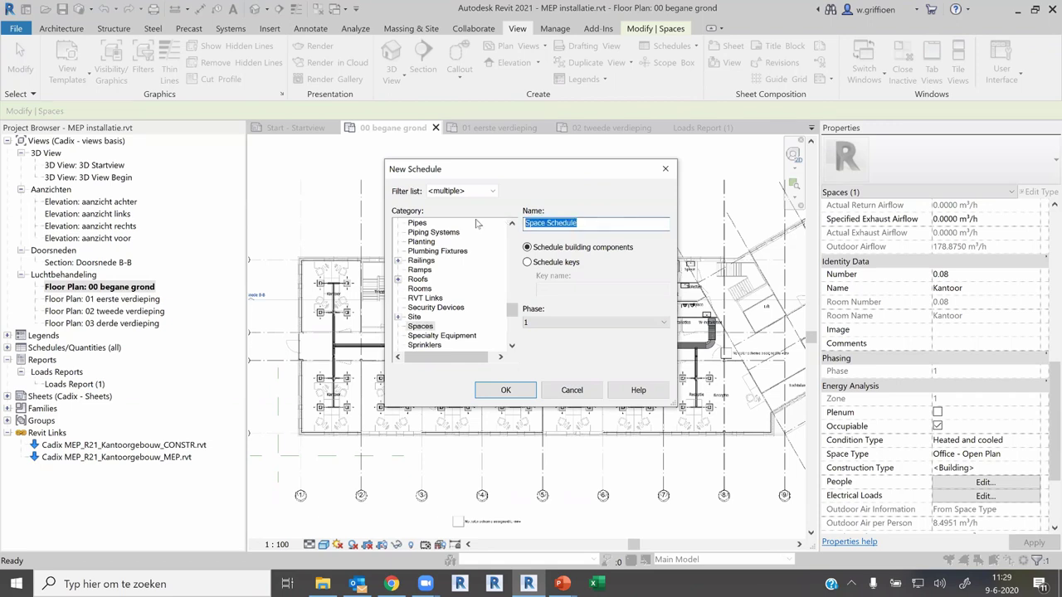
type("MEP rekenen")
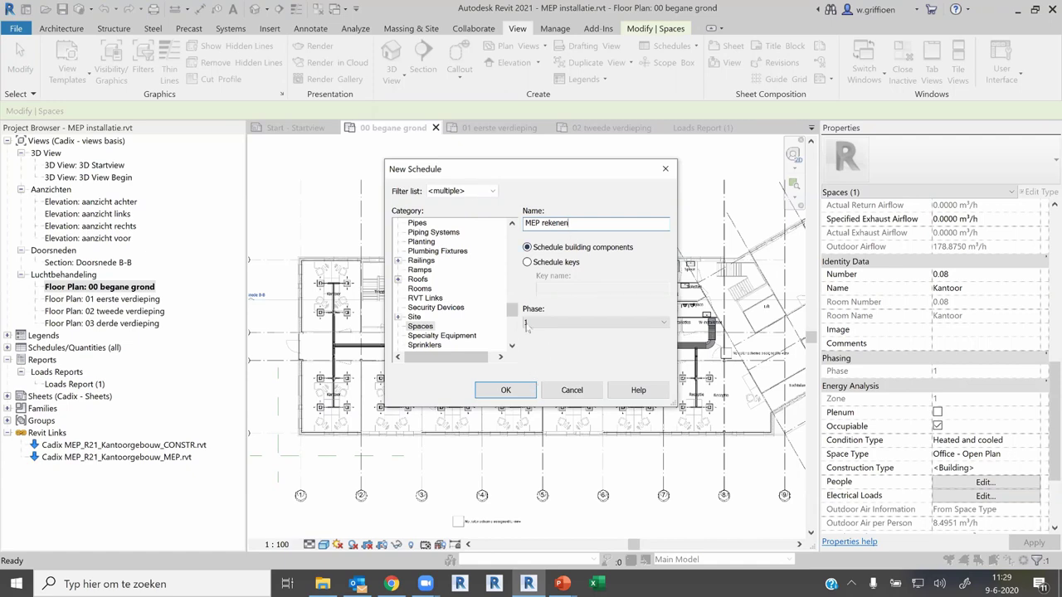
left_click(515, 391)
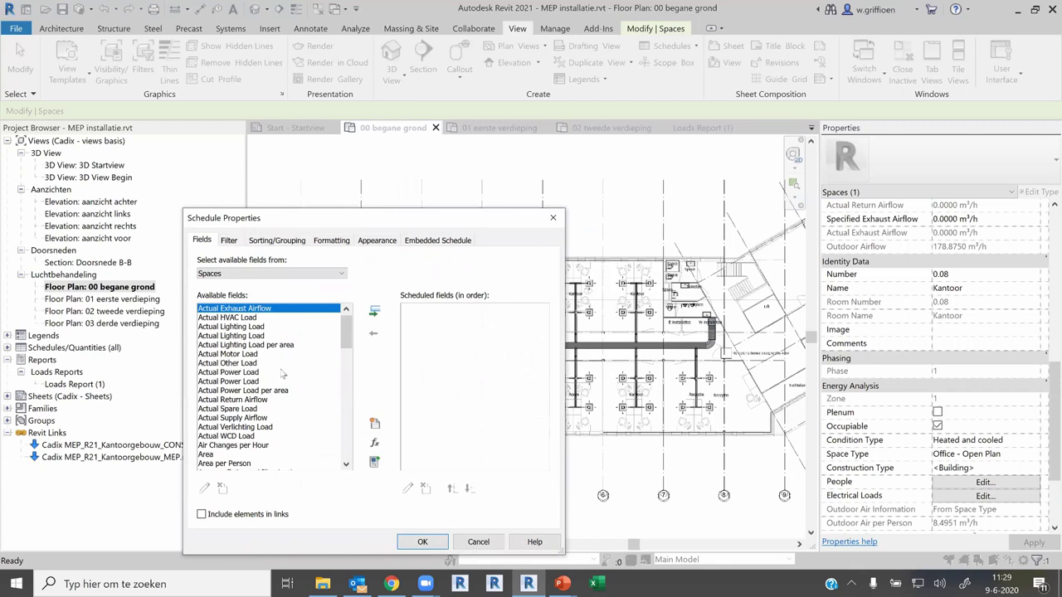
Add the Level, Name, Number and Volume fields to the schedule.
left_click(221, 365)
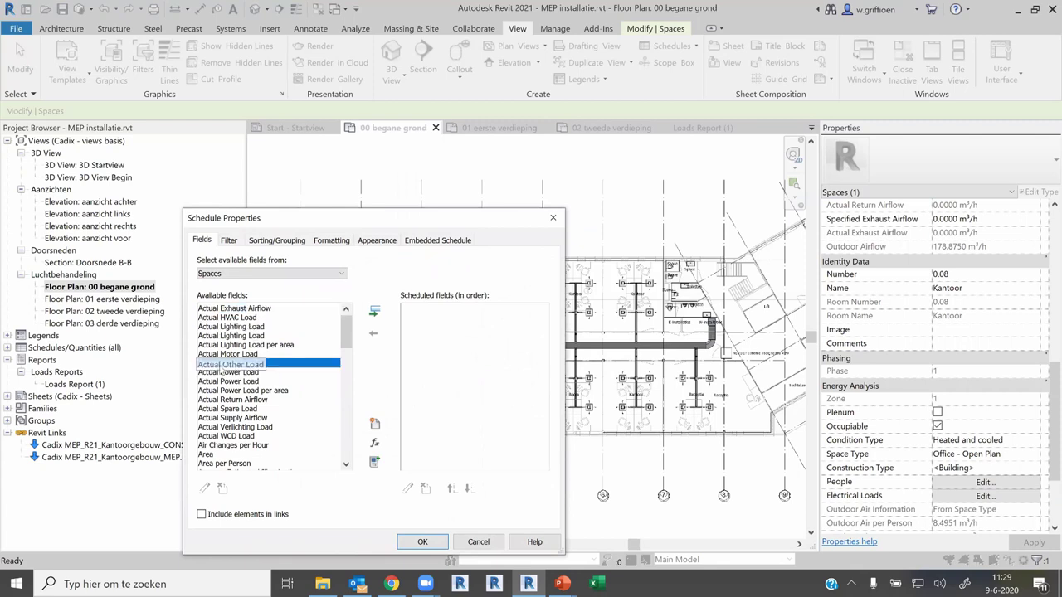
key("l")
scroll(273, 384, "down", 2)
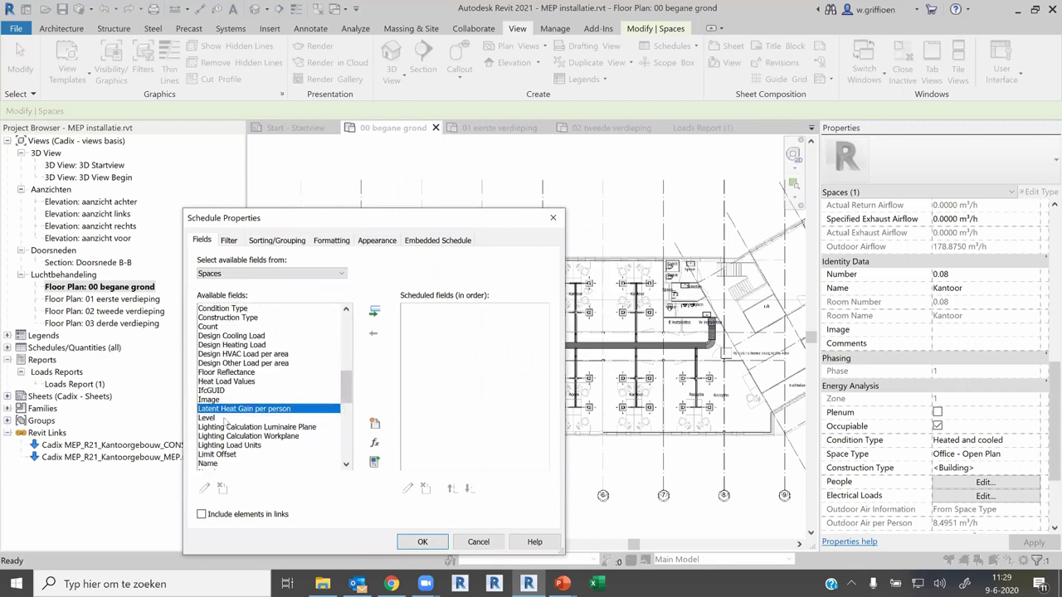
left_click(223, 417)
left_click(373, 314)
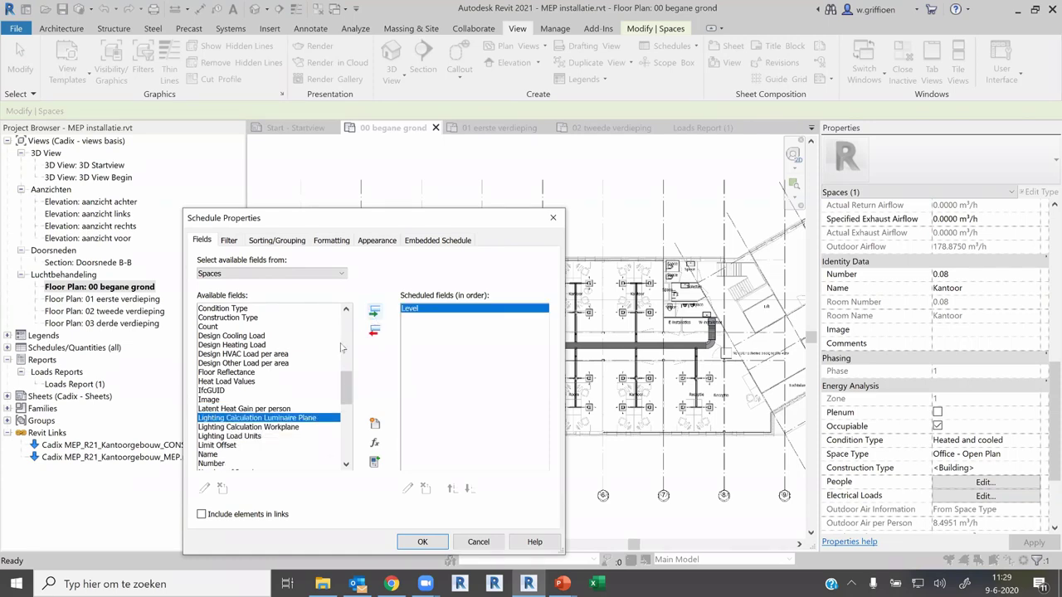
left_click(224, 400)
left_click(212, 455)
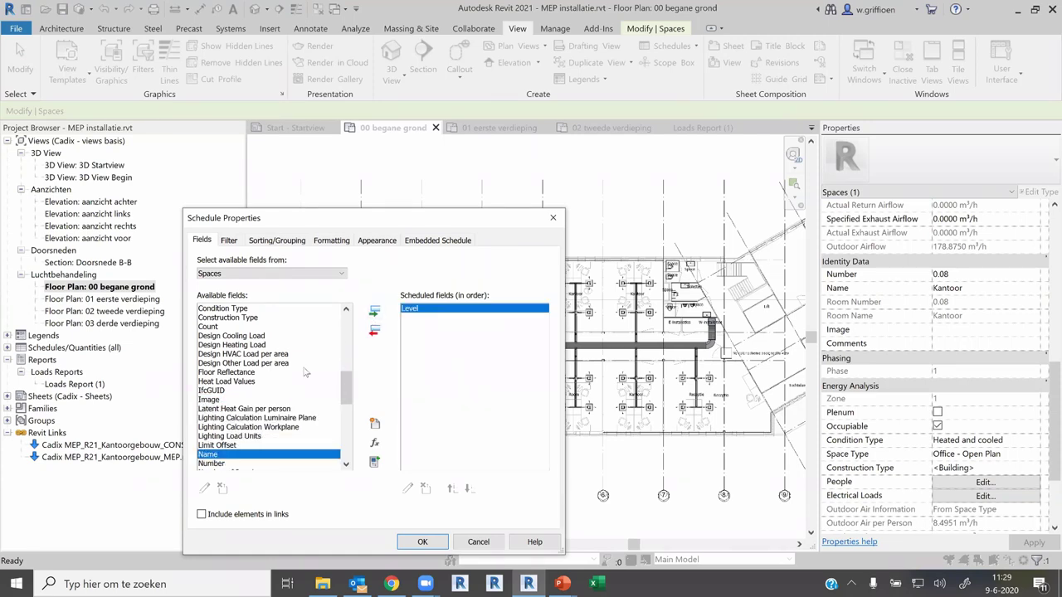
left_click(374, 311)
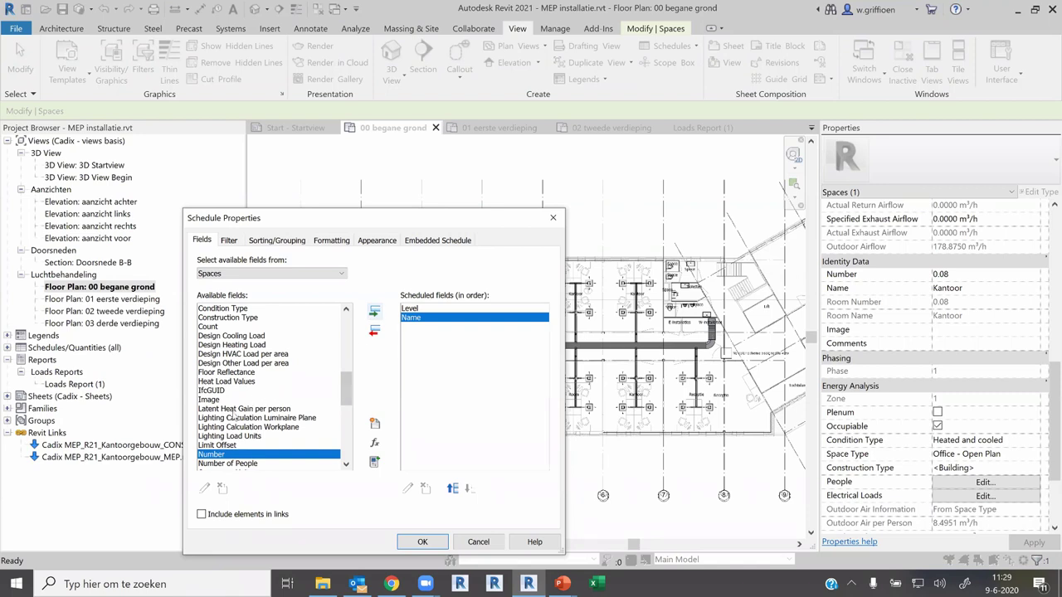
left_click(376, 311)
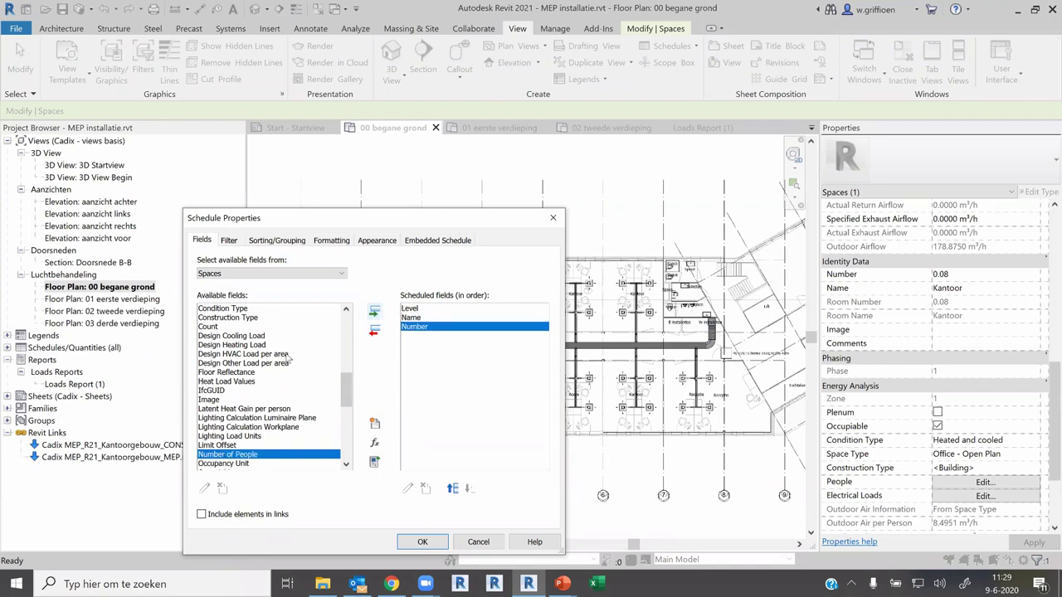
left_click(228, 391)
key("v")
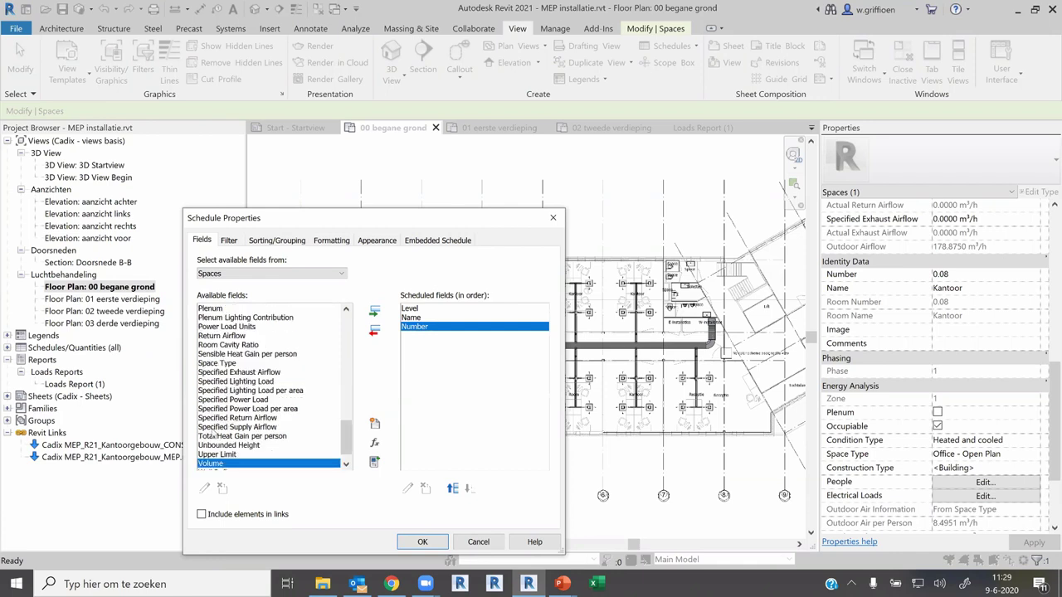
left_click(374, 312)
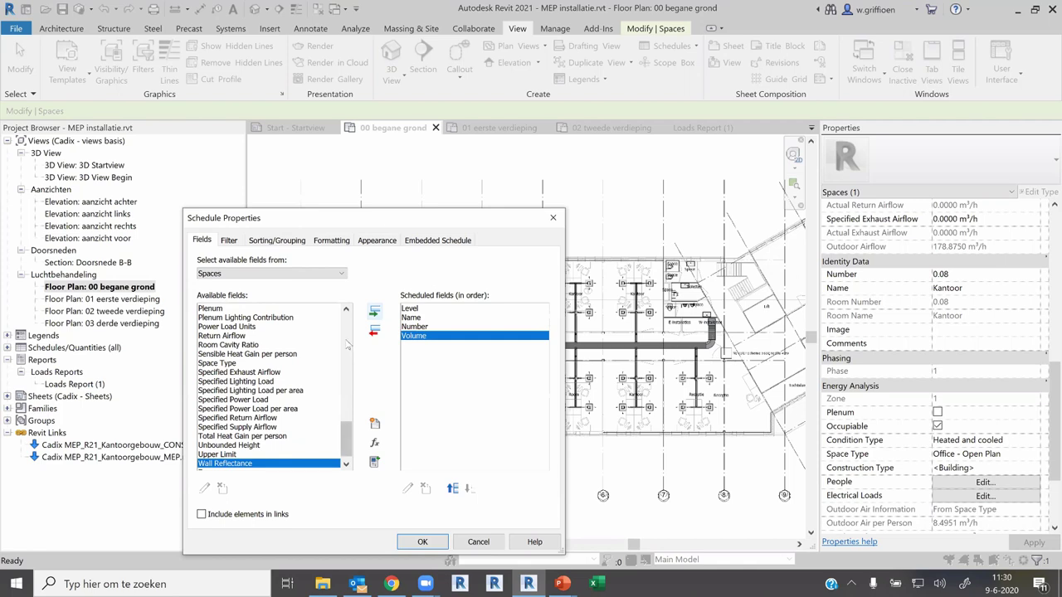
Add the Actual Supply Airflow and Calculated Supply Airflow fields.
scroll(235, 375, "up", 2)
scroll(236, 375, "up", 5)
scroll(237, 374, "up", 5)
scroll(241, 372, "up", 5)
scroll(246, 358, "up", 1)
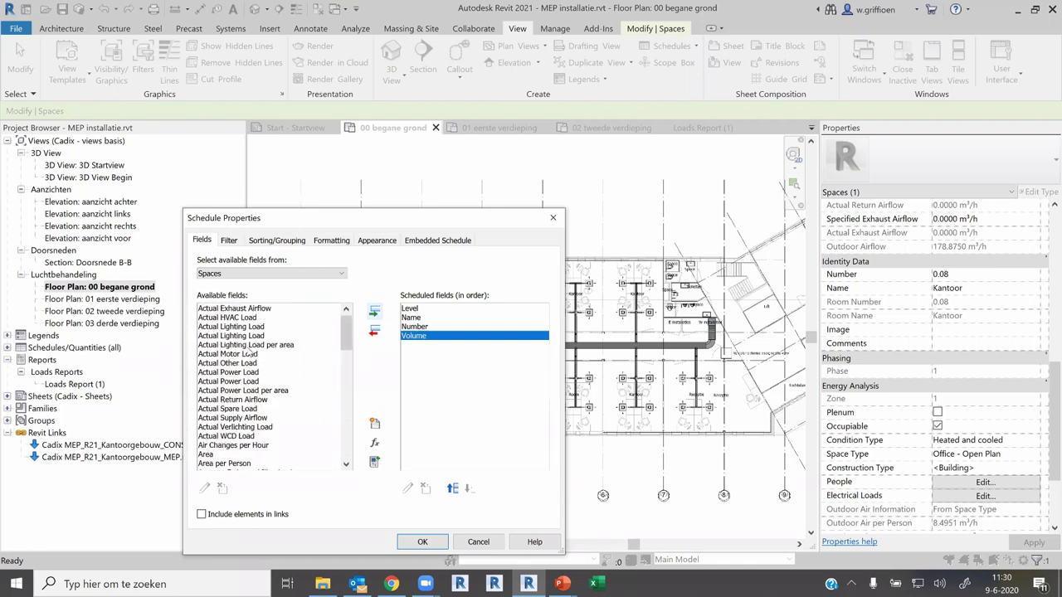
left_click_drag(261, 336, 267, 337)
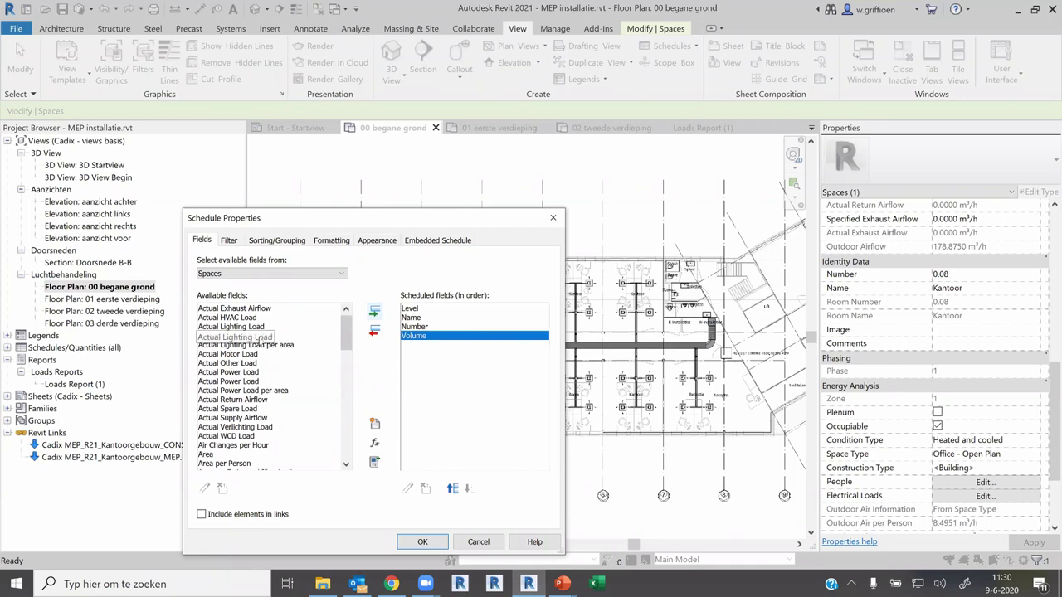
left_click(243, 419)
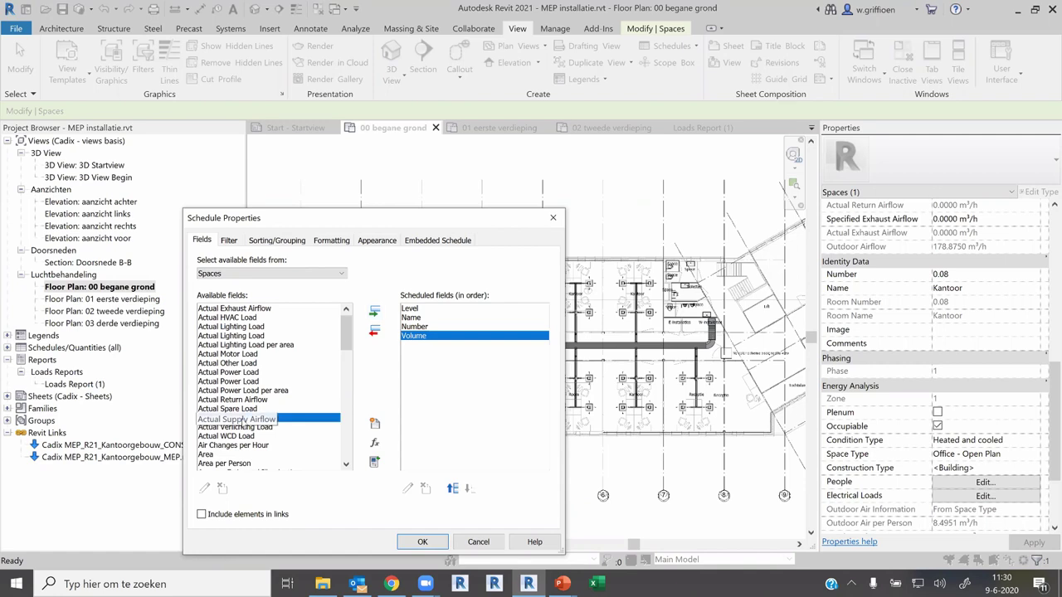
left_click(374, 312)
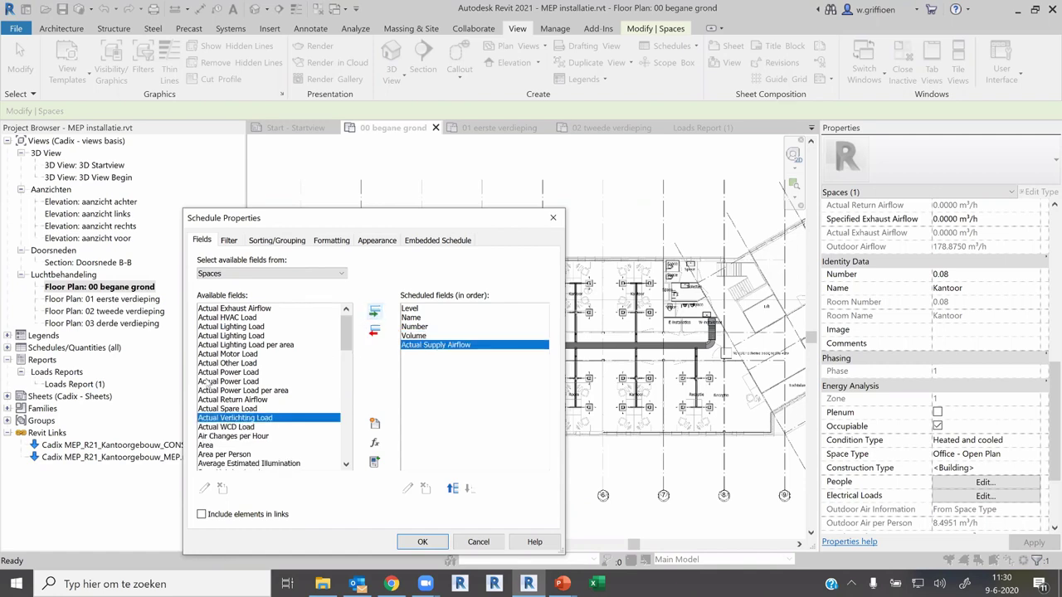
left_click(226, 381)
scroll(234, 365, "down", 2)
scroll(236, 369, "down", 1)
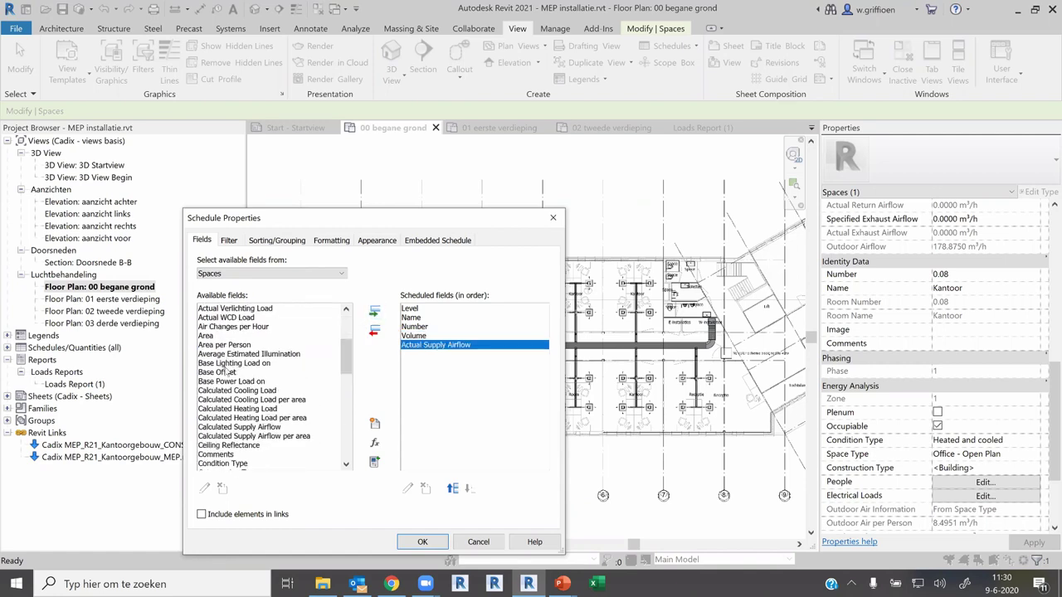
left_click(249, 427)
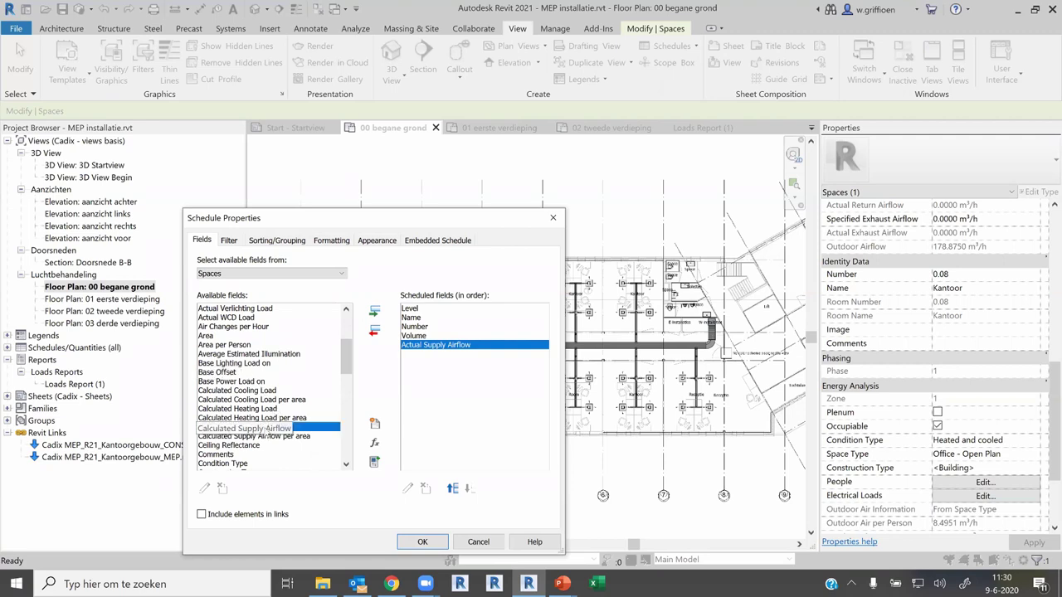
left_click(375, 312)
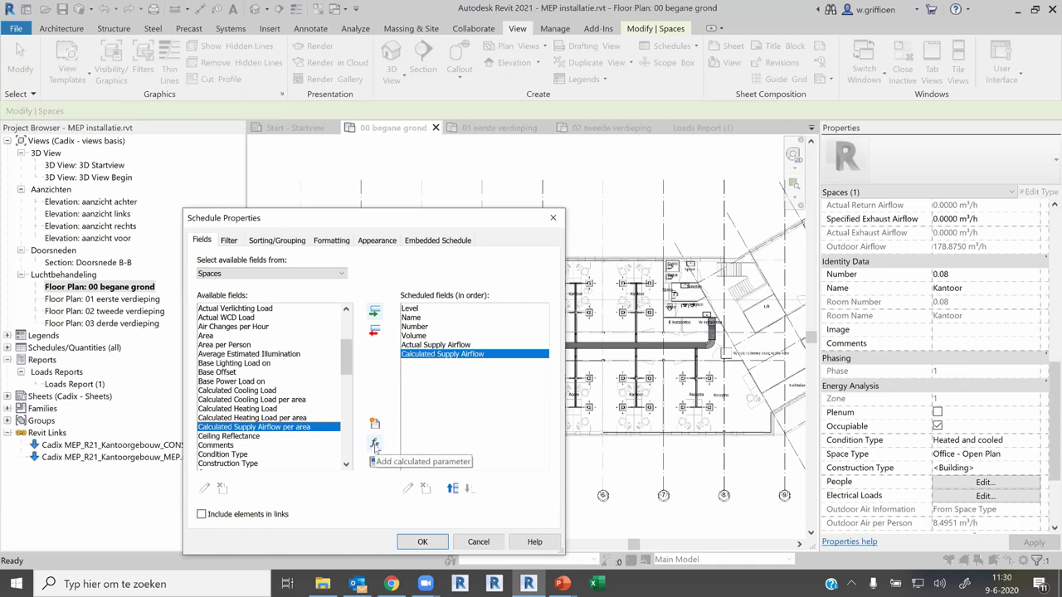
Start a calculated value named 'Resultaat' with HVAC discipline and Air Flow type.
left_click(374, 445)
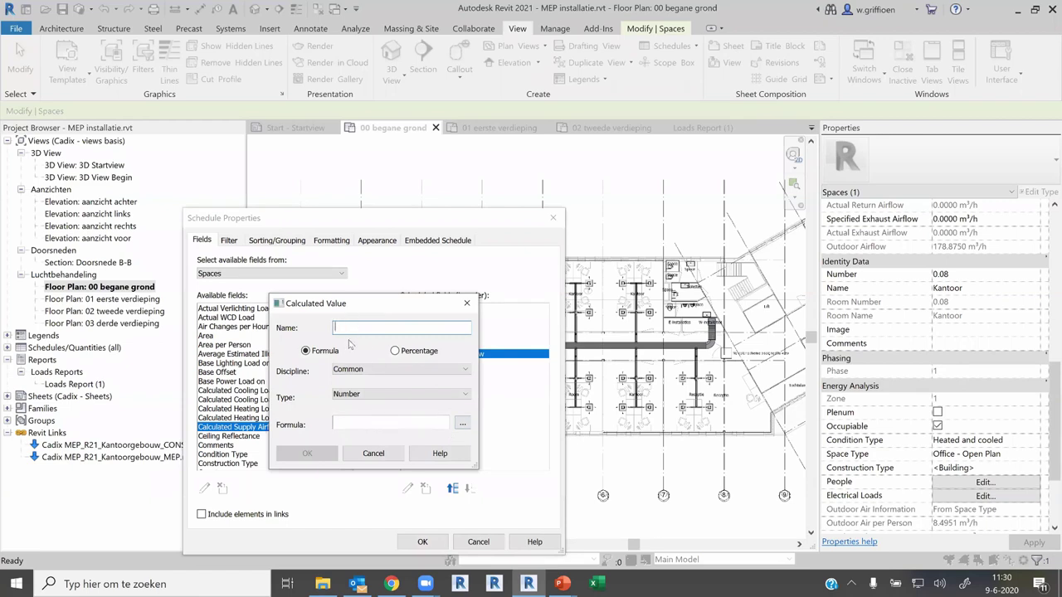
type("Resultaat")
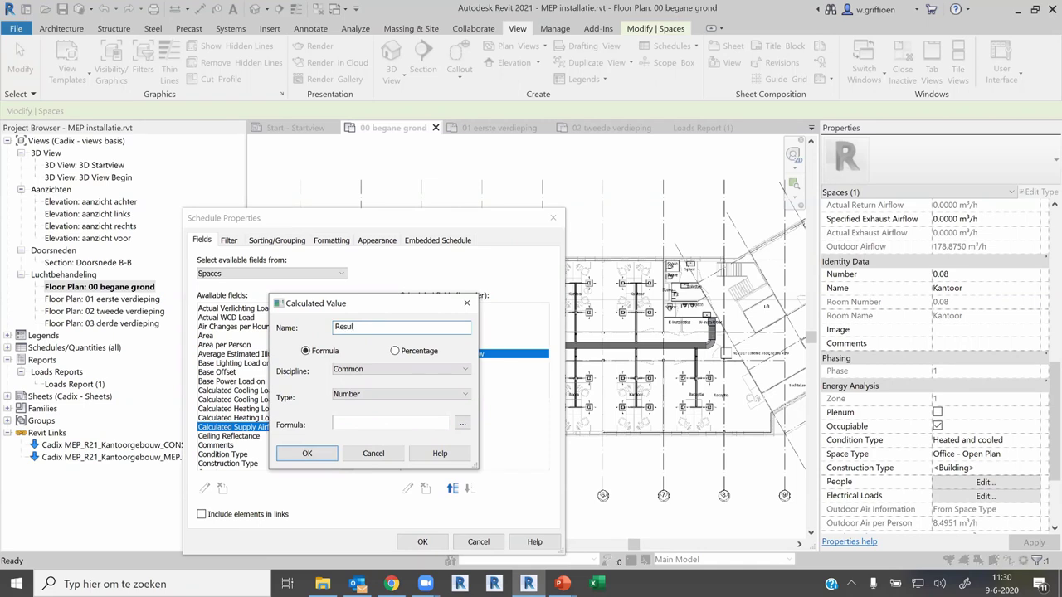
left_click(358, 370)
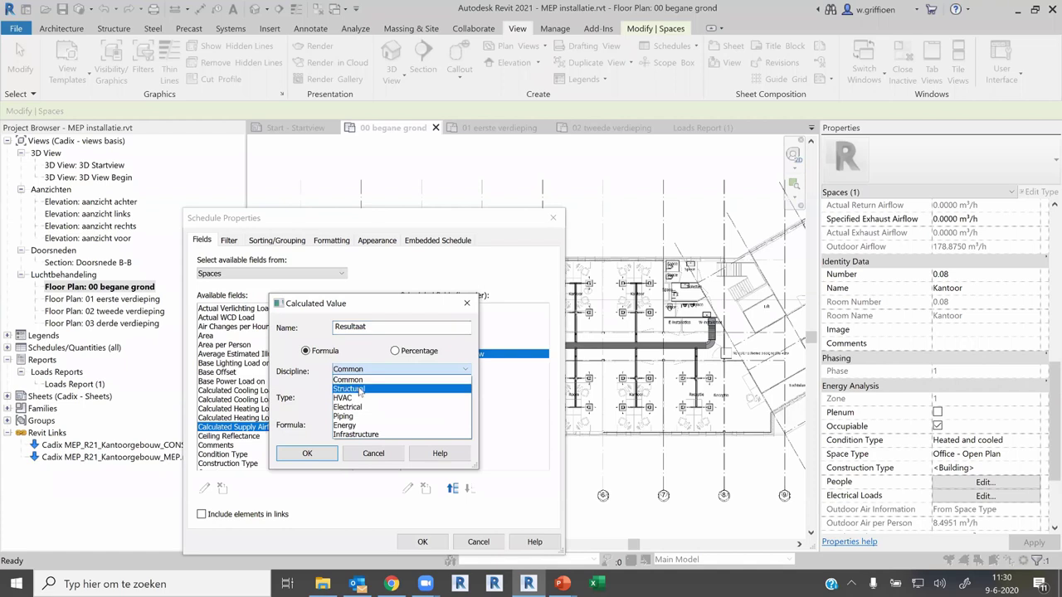
left_click(359, 400)
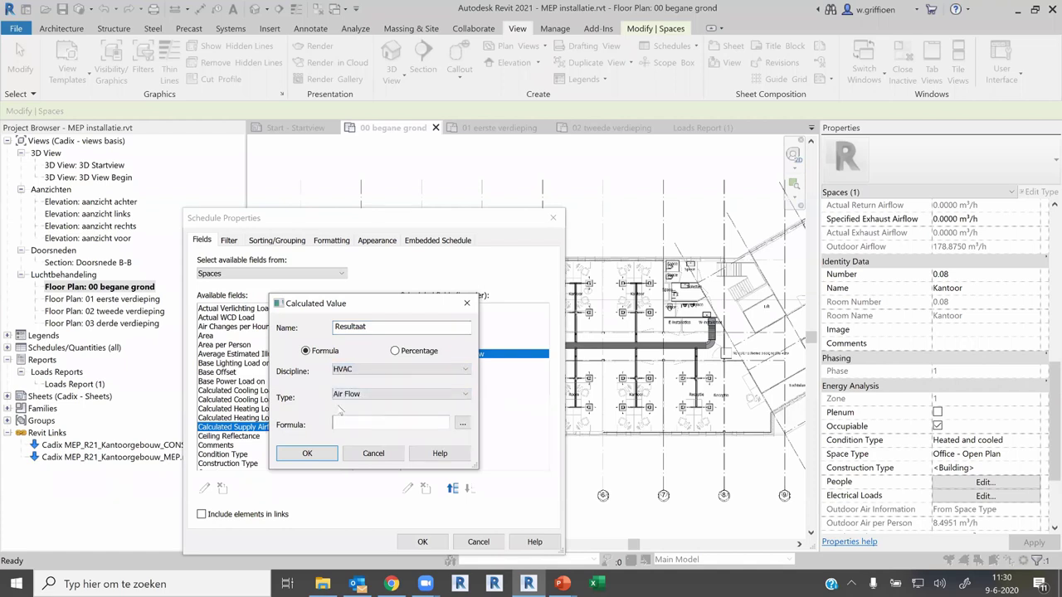
left_click(357, 397)
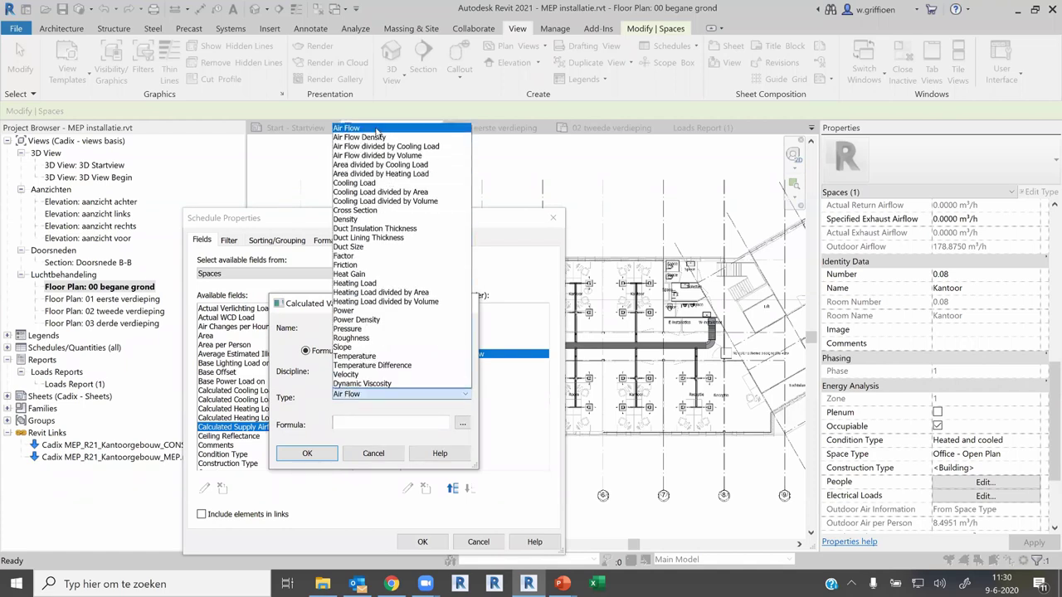
left_click(348, 128)
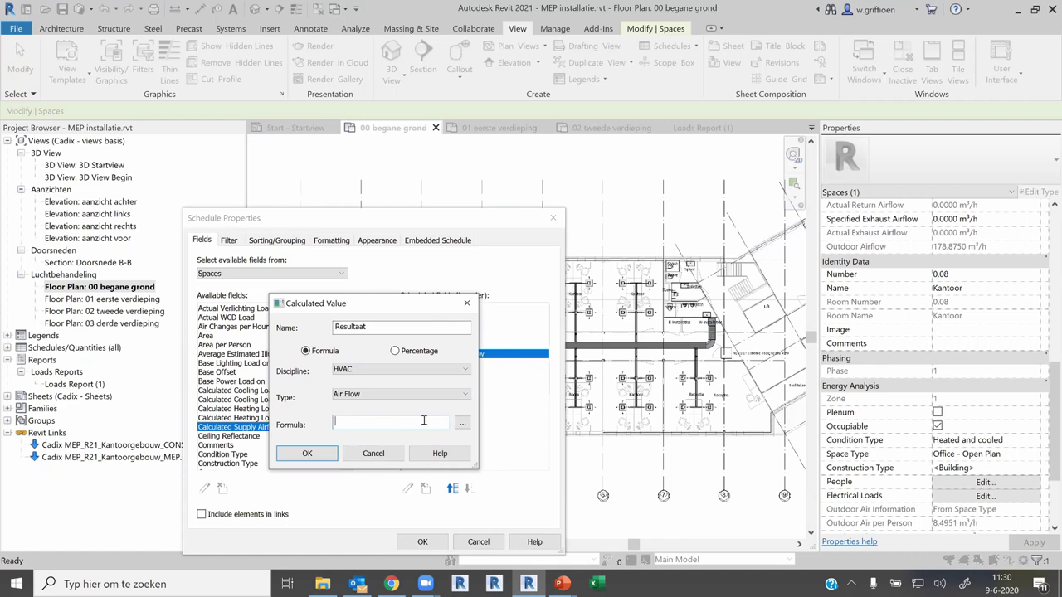
Build the formula Actual Supply Airflow-Calculated Supply Airflow and confirm the field.
left_click(464, 424)
left_click(463, 423)
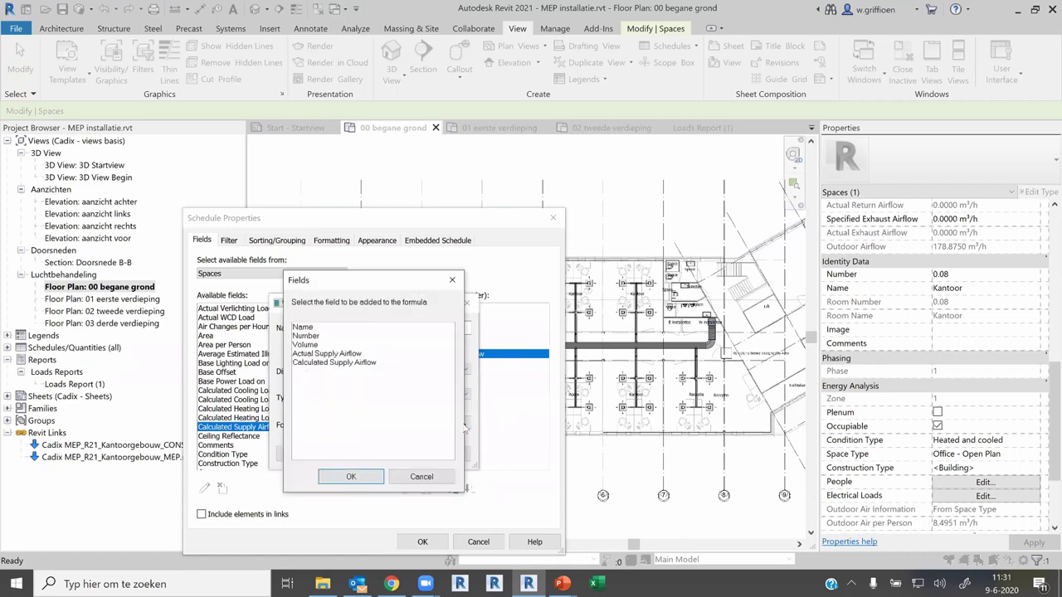
left_click(341, 355)
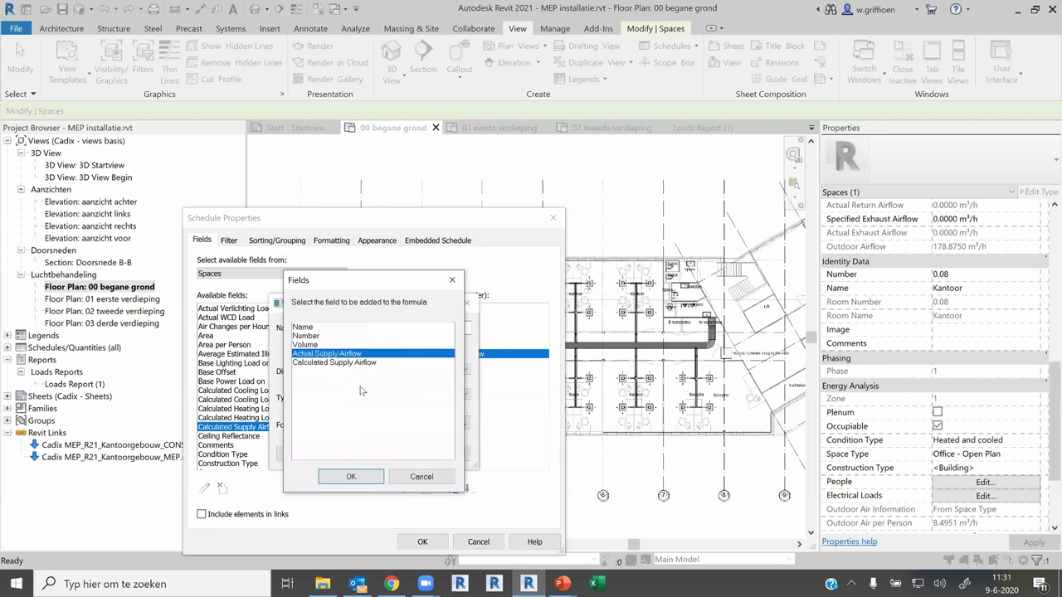
left_click(355, 478)
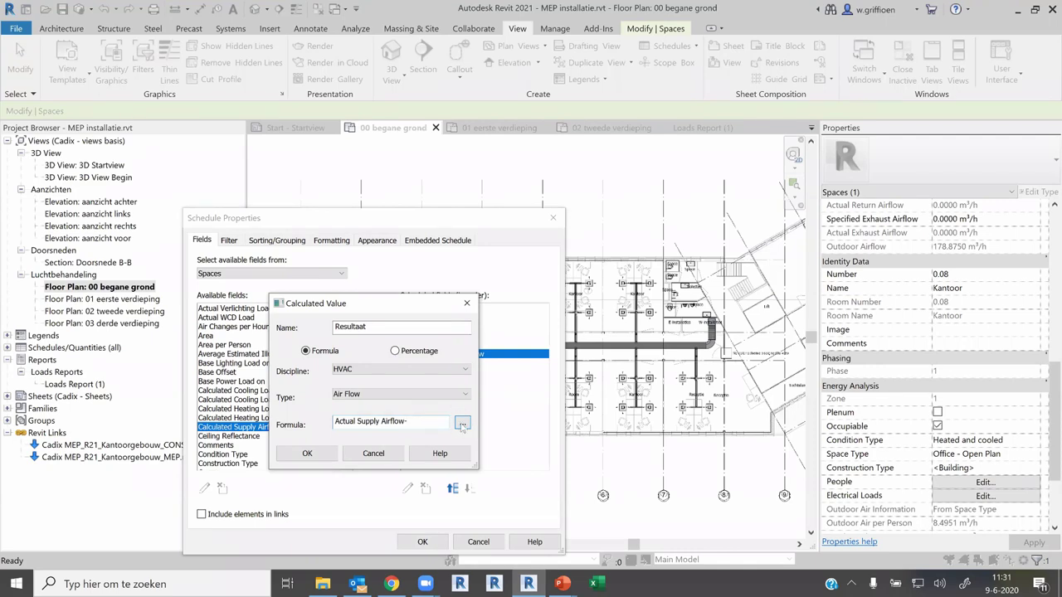
left_click(462, 423)
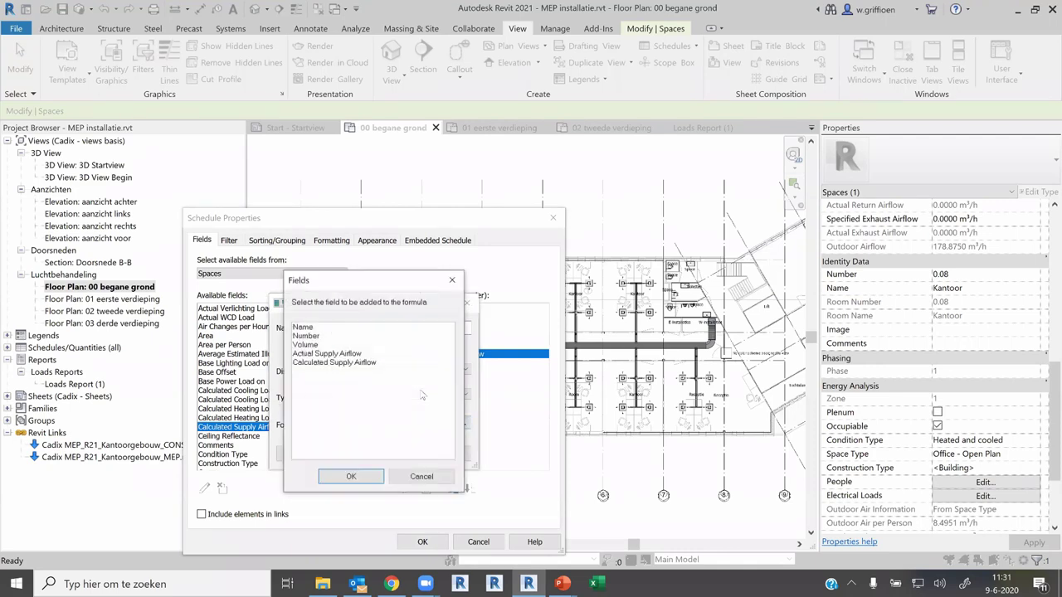
left_click(343, 363)
left_click(349, 476)
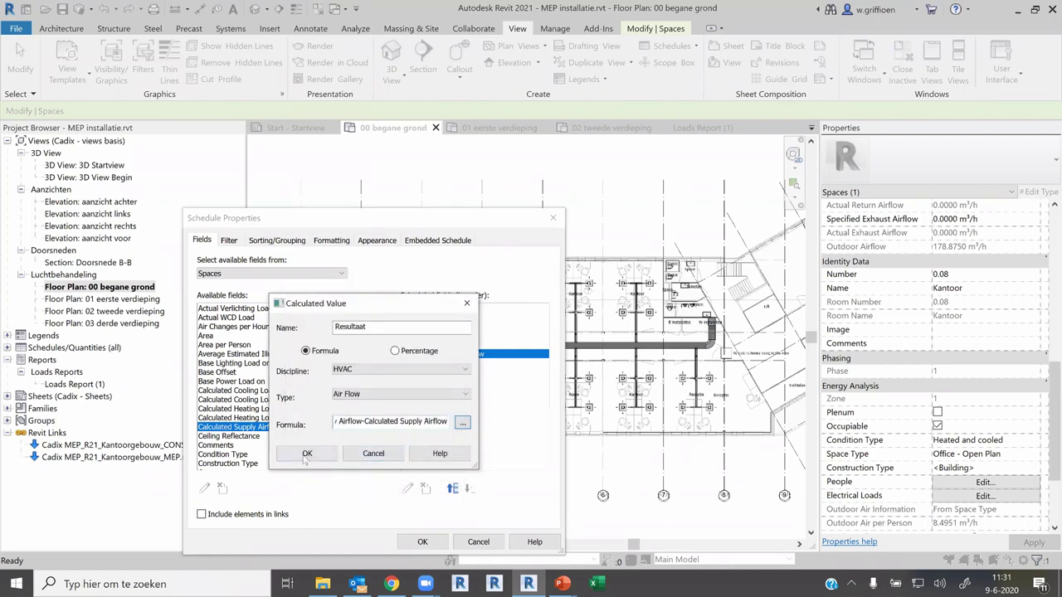
left_click(300, 455)
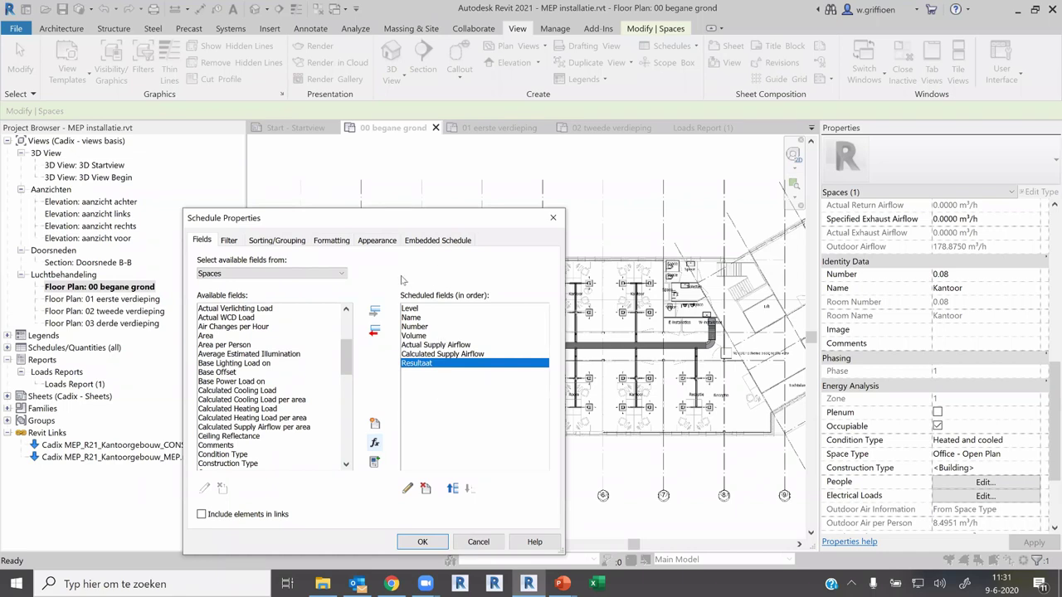
Select the Resultaat field on the Formatting tab.
left_click(378, 240)
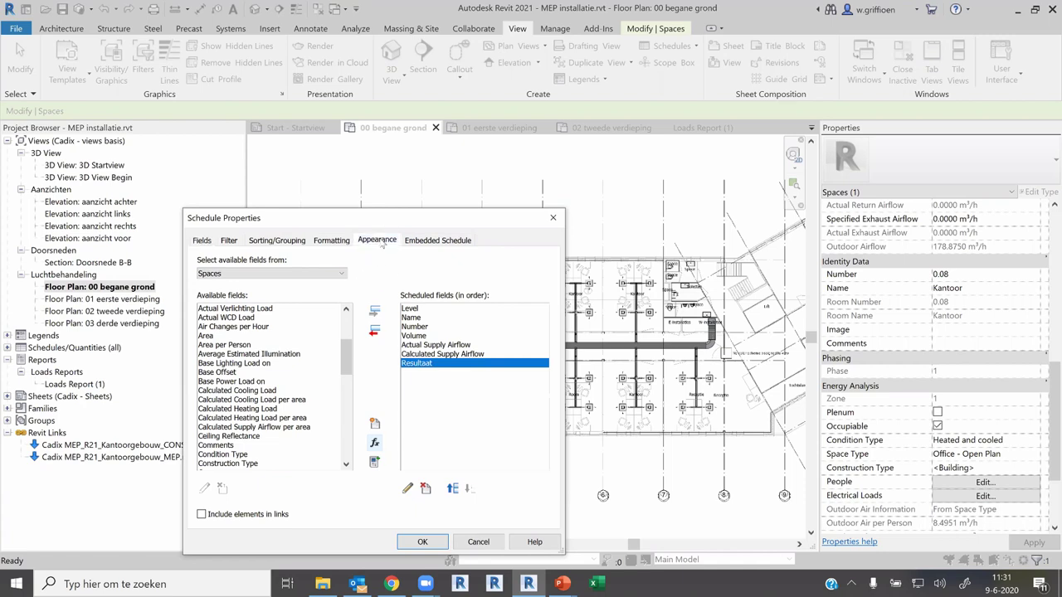
left_click(330, 240)
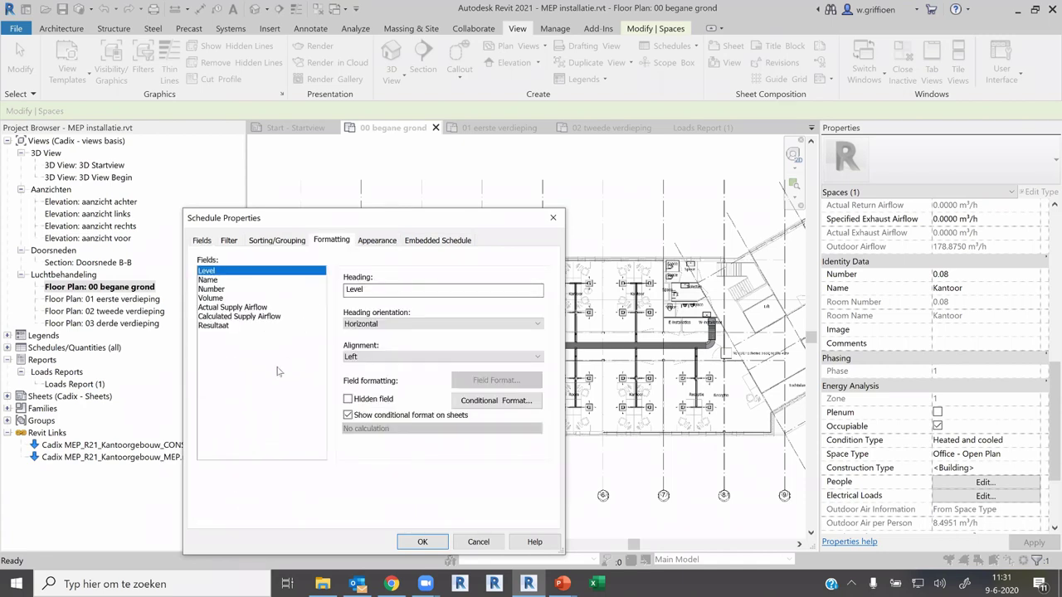
left_click(216, 326)
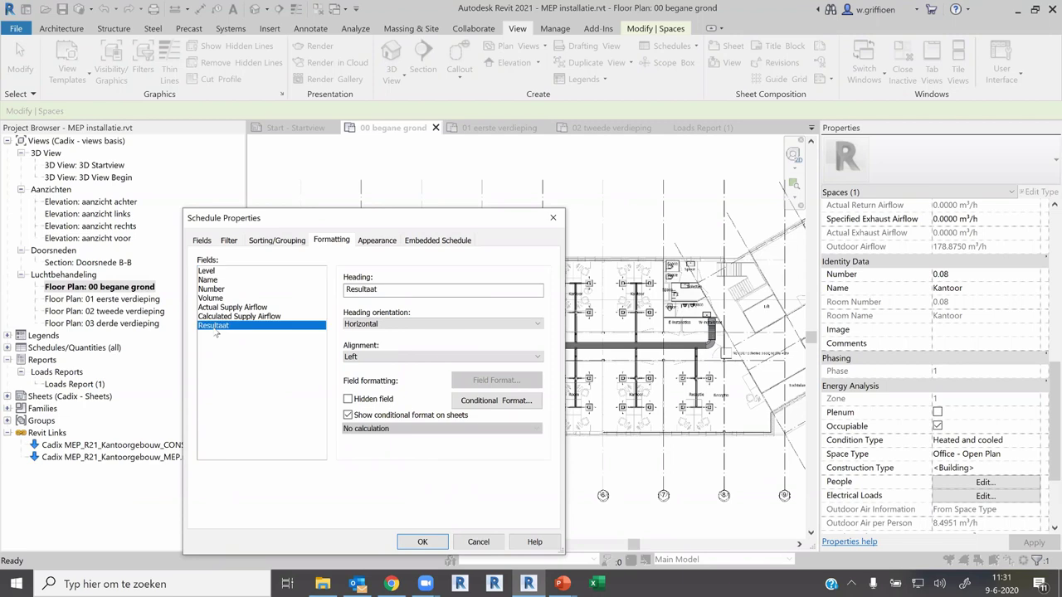
Add a conditional format: Not Between -20 and 20, red background colour.
left_click(499, 403)
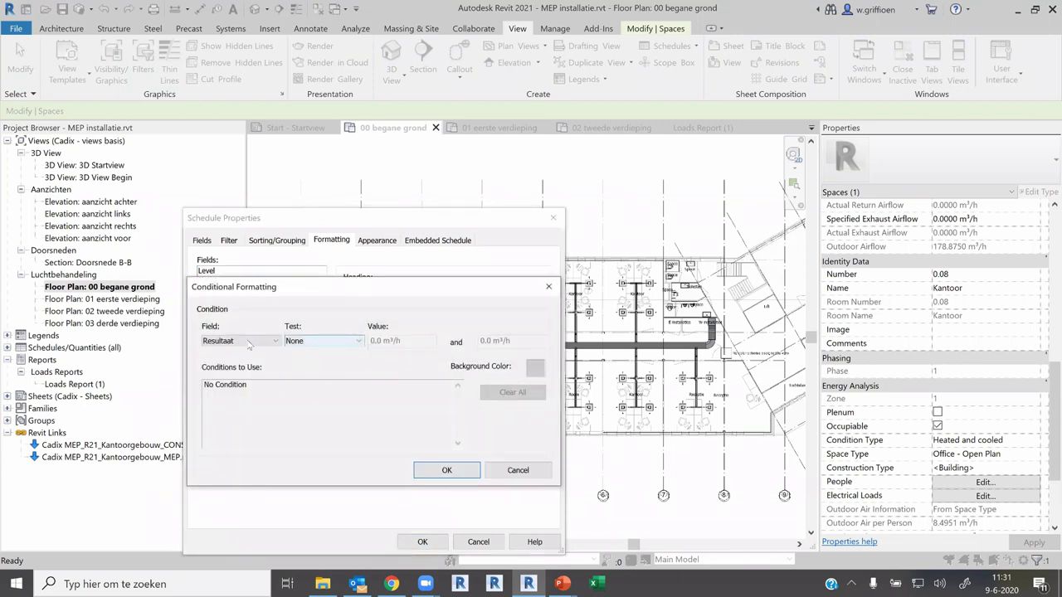
left_click(345, 345)
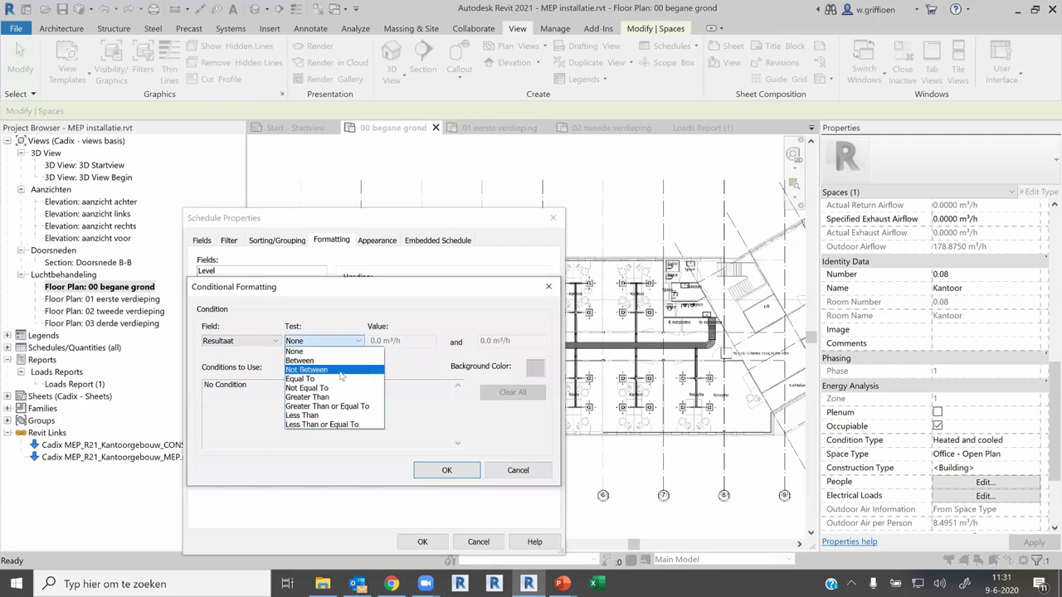
left_click(340, 370)
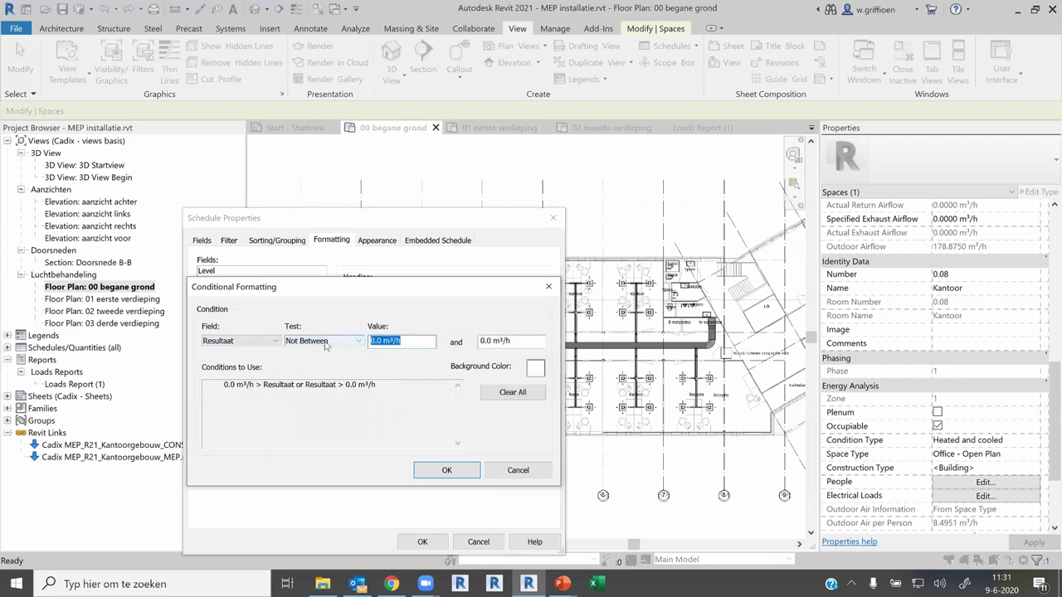
type("-20")
key("Tab")
type("2")
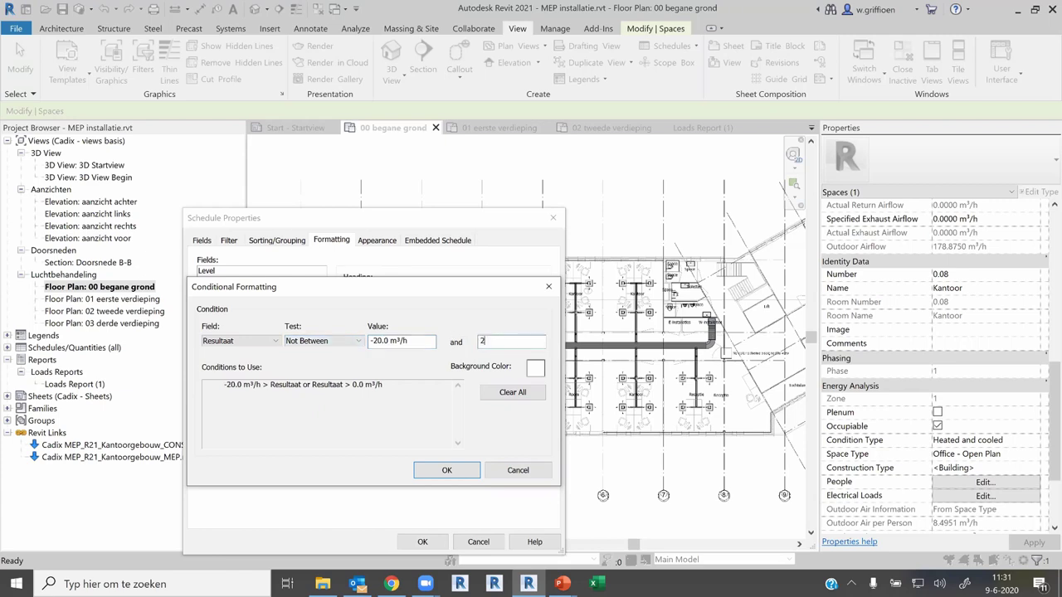
type("0")
key("Tab")
left_click(535, 369)
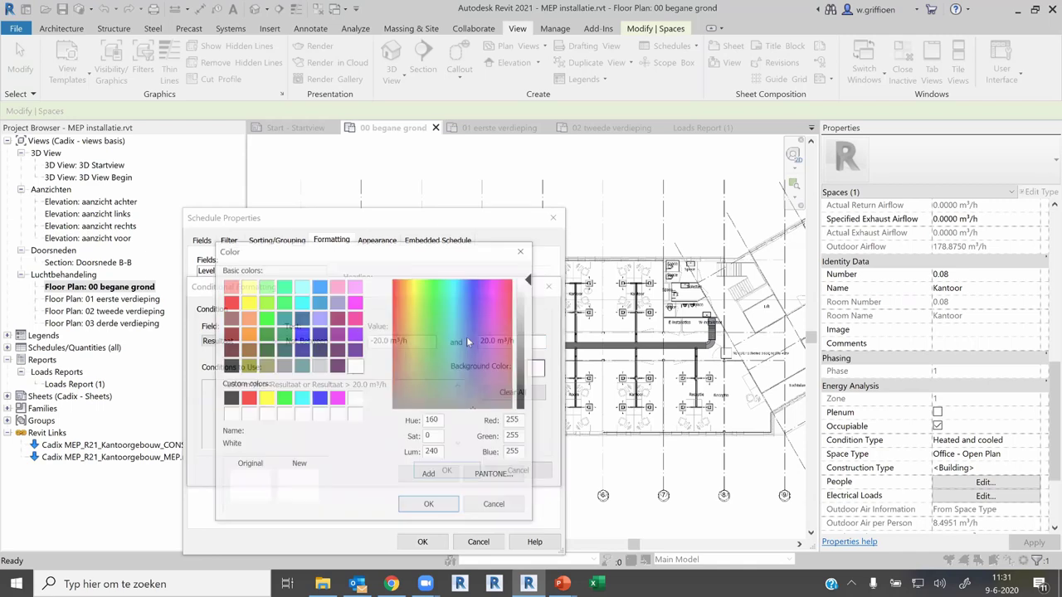
left_click(229, 301)
left_click(429, 504)
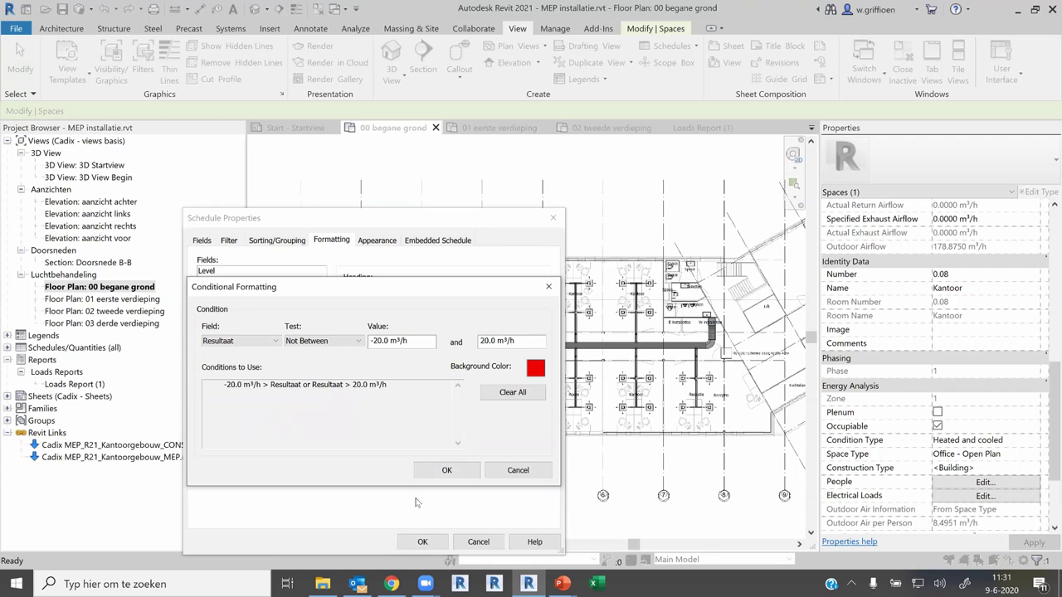
left_click(447, 469)
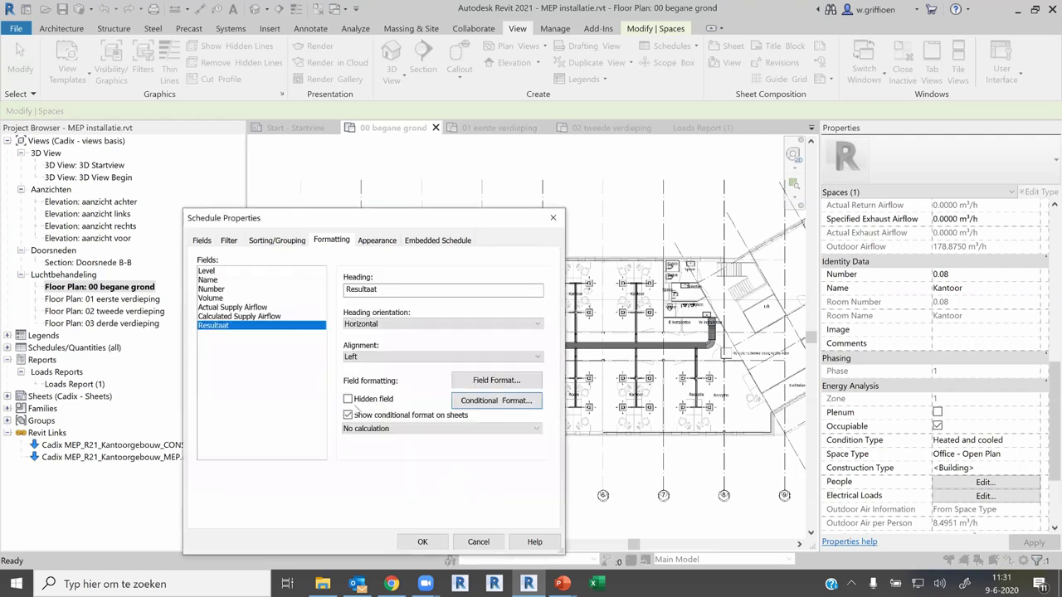
Set the three airflow fields to calculate totals.
left_click(239, 306, "shift")
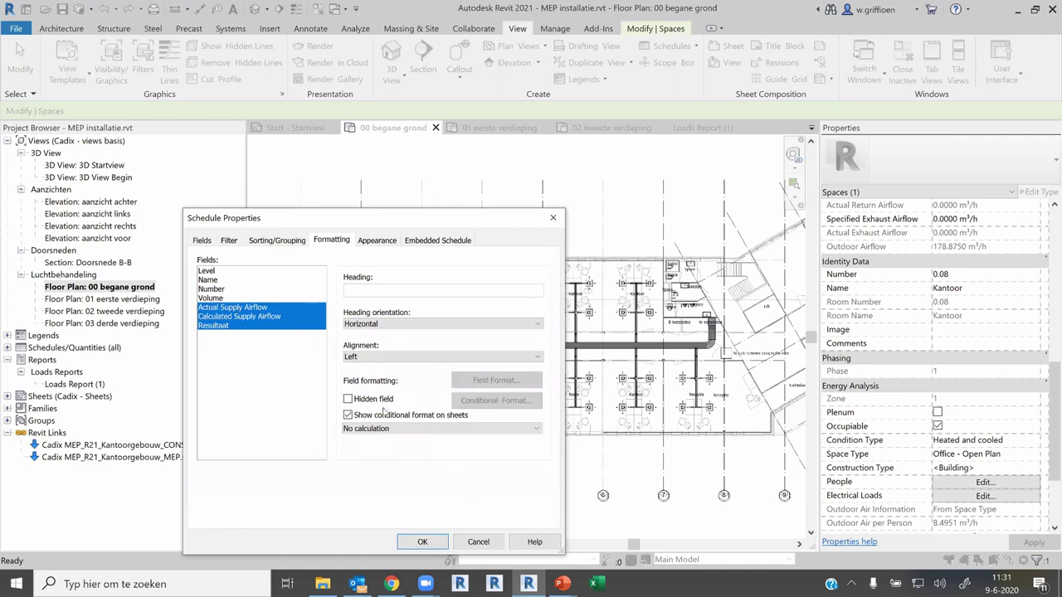
left_click(392, 429)
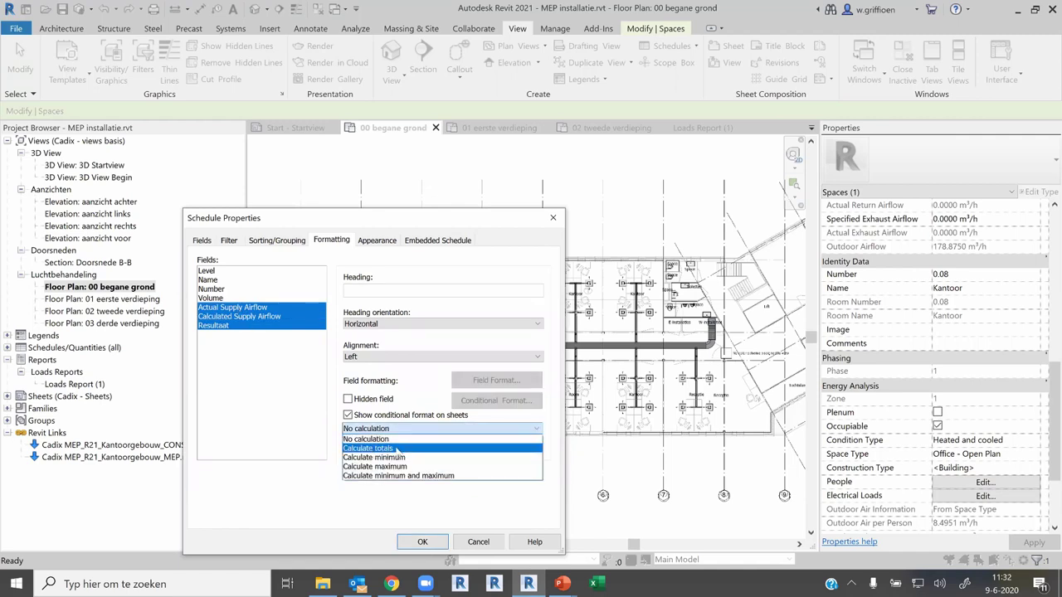
left_click(398, 449)
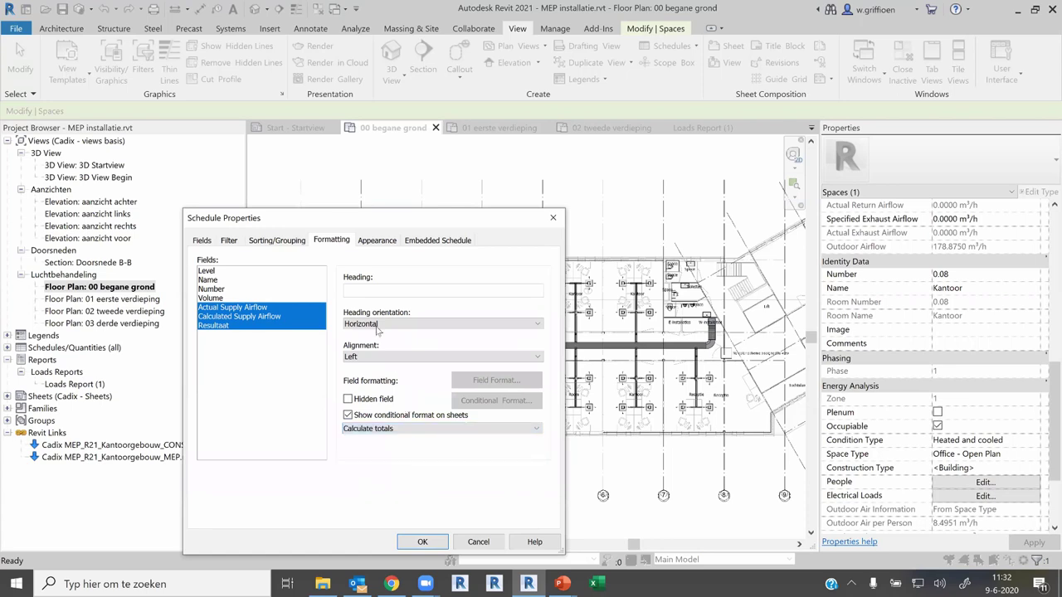
Enable Grand totals under Sorting/Grouping and open the MEP rekenen schedule.
left_click(289, 245)
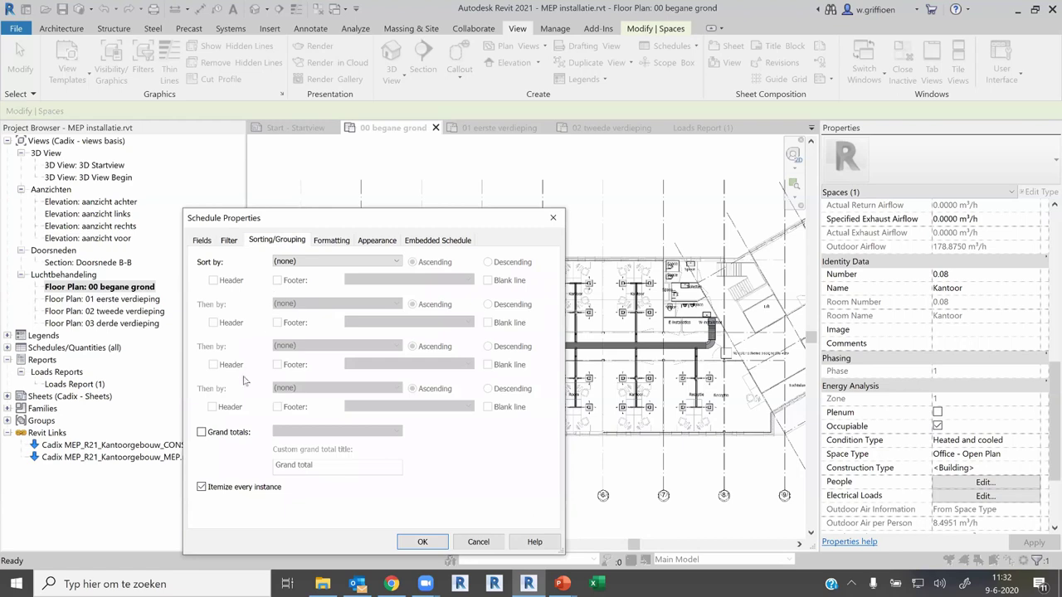
left_click(202, 432)
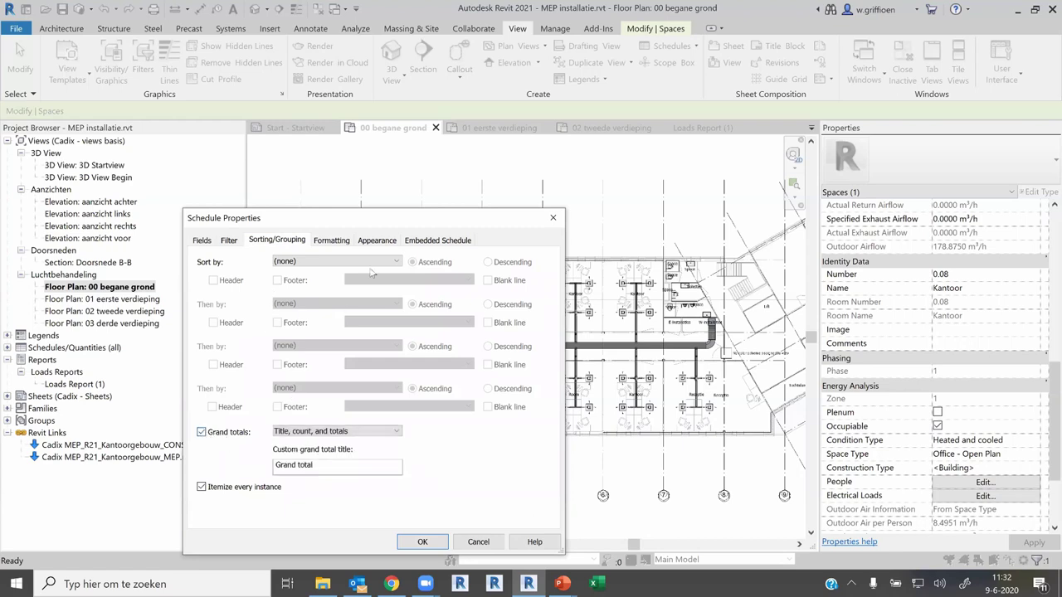
left_click(377, 240)
left_click(331, 241)
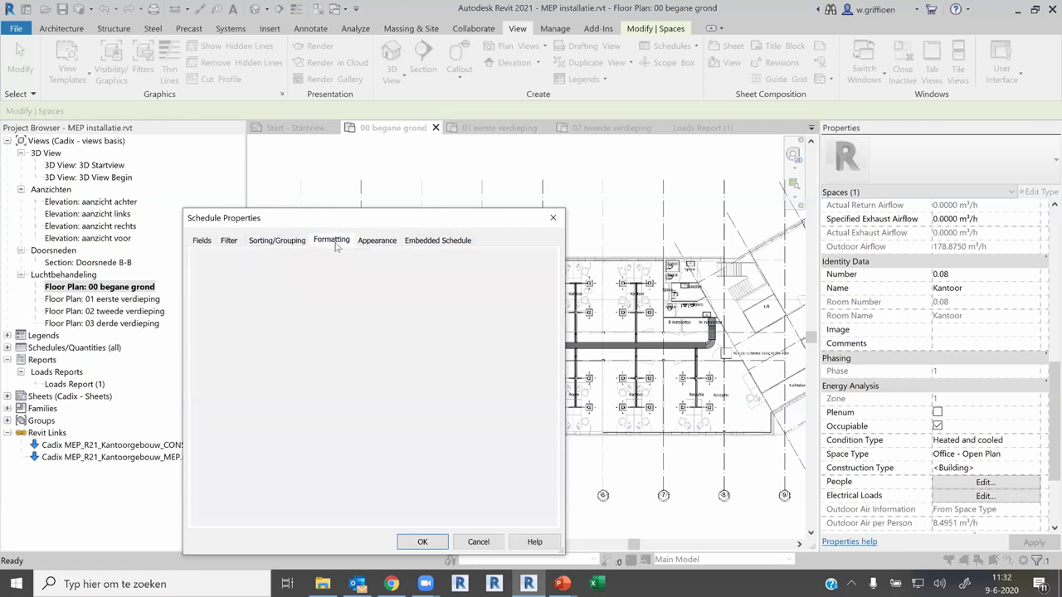
left_click(272, 243)
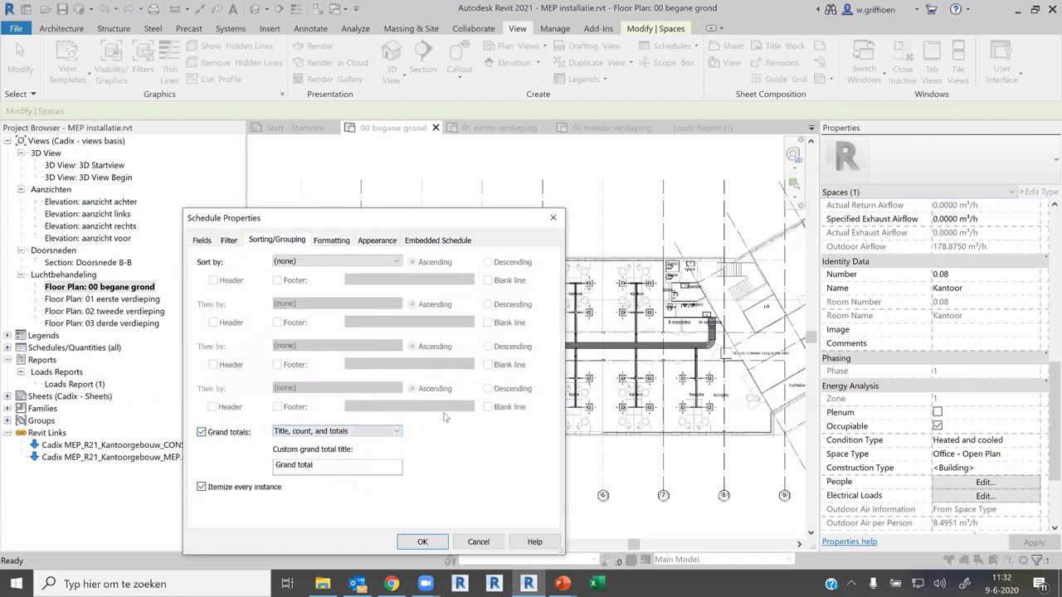
left_click(439, 544)
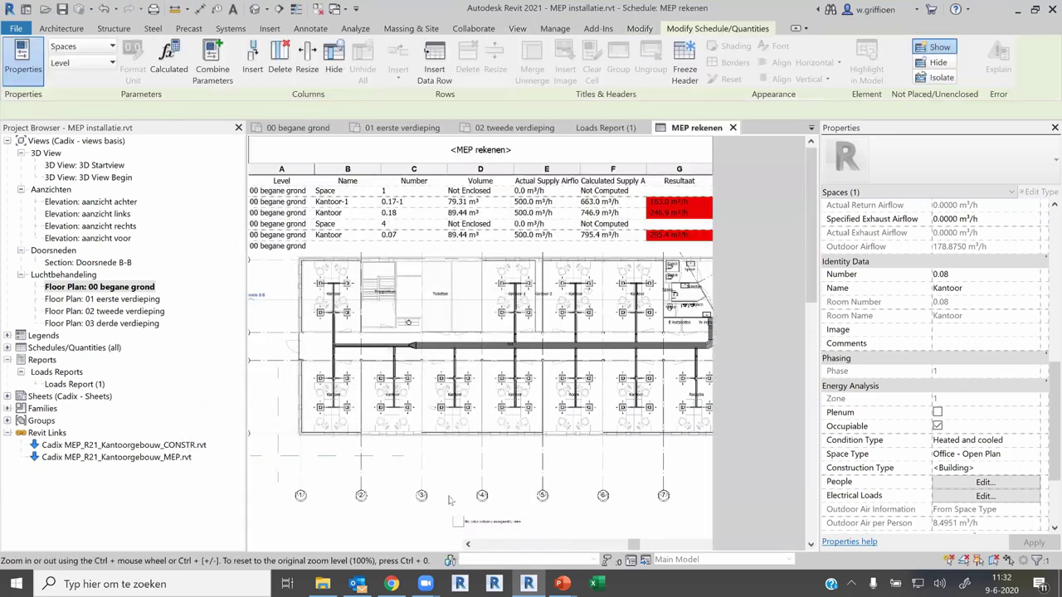
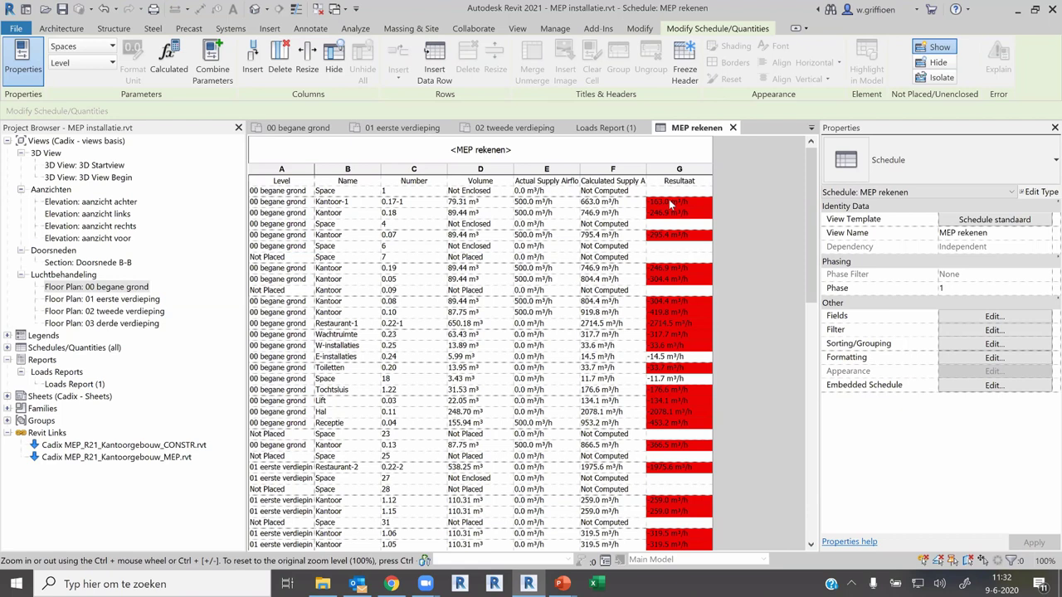
Close the 01 eerste verdieping, 00 begane grond, Loads Report (1) and 02 tweede verdieping view tabs.
scroll(670, 268, "down", 1)
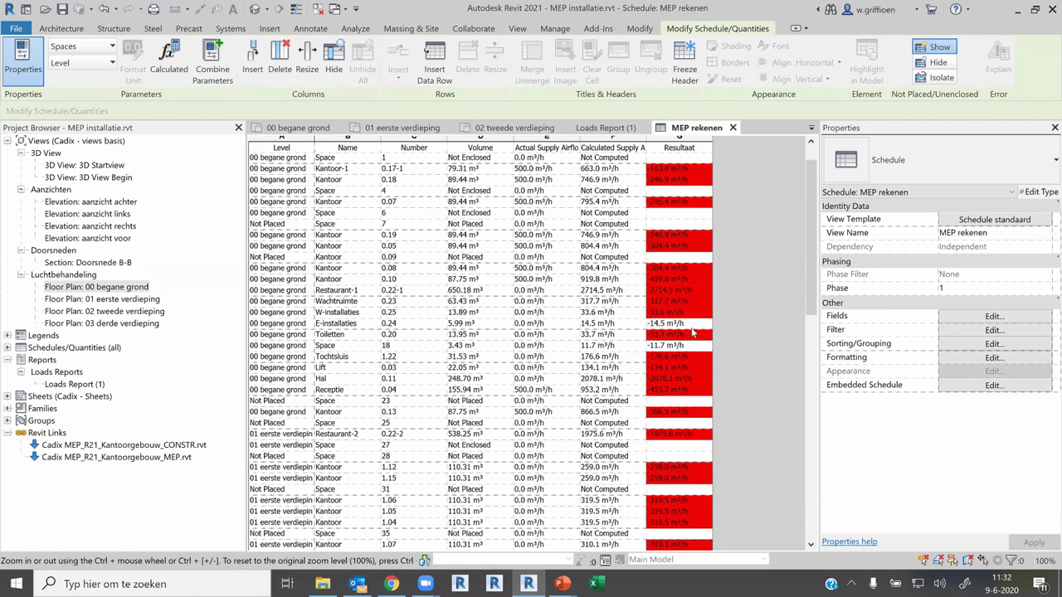
scroll(691, 324, "down", 1)
scroll(688, 321, "down", 4)
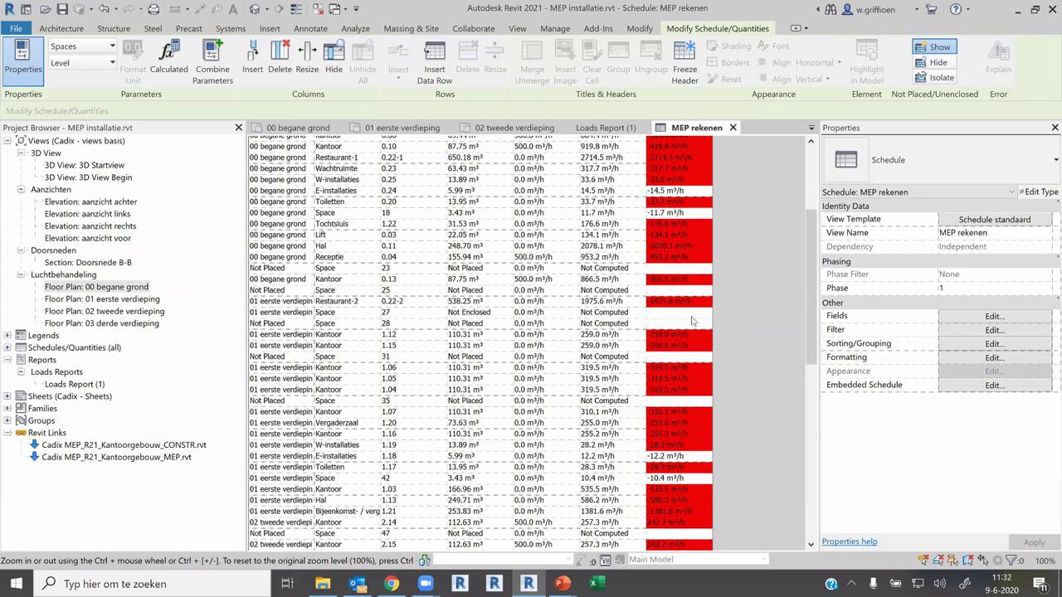
scroll(687, 321, "down", 4)
scroll(685, 319, "down", 4)
scroll(677, 312, "up", 3)
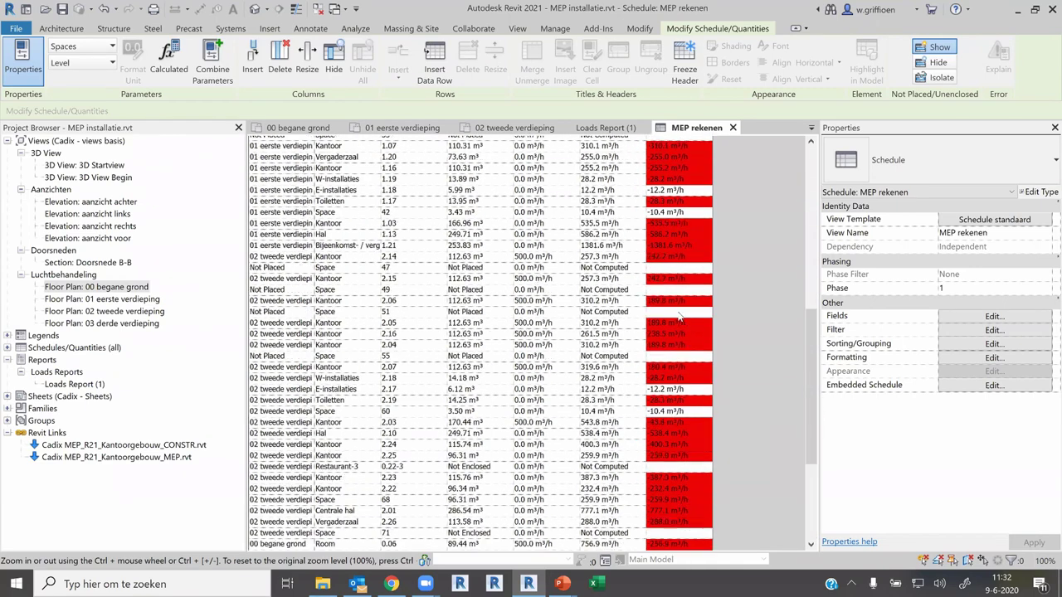
scroll(580, 313, "up", 6)
scroll(431, 313, "up", 6)
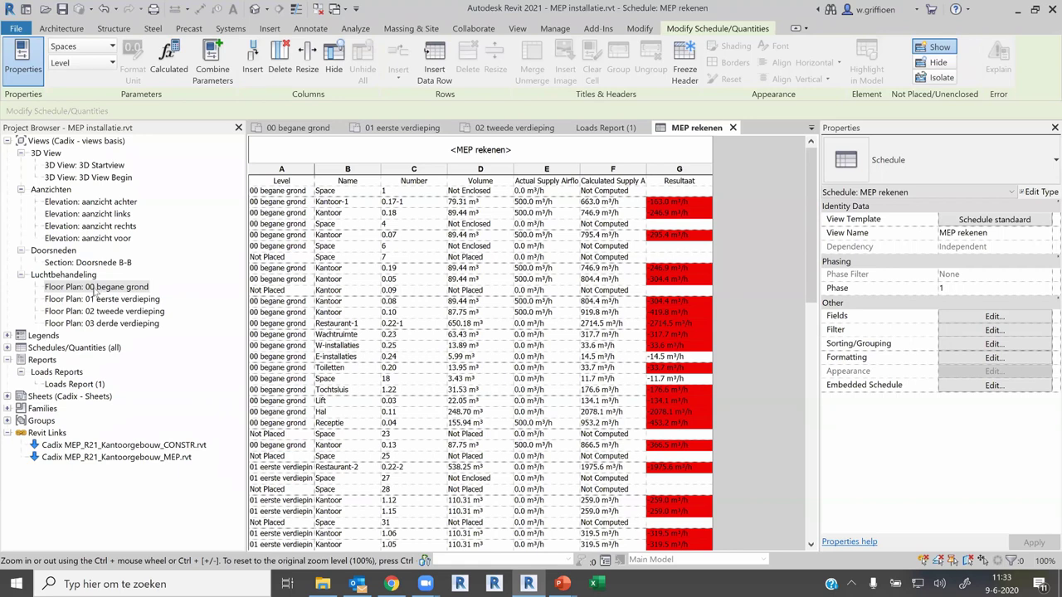
double_click(93, 289)
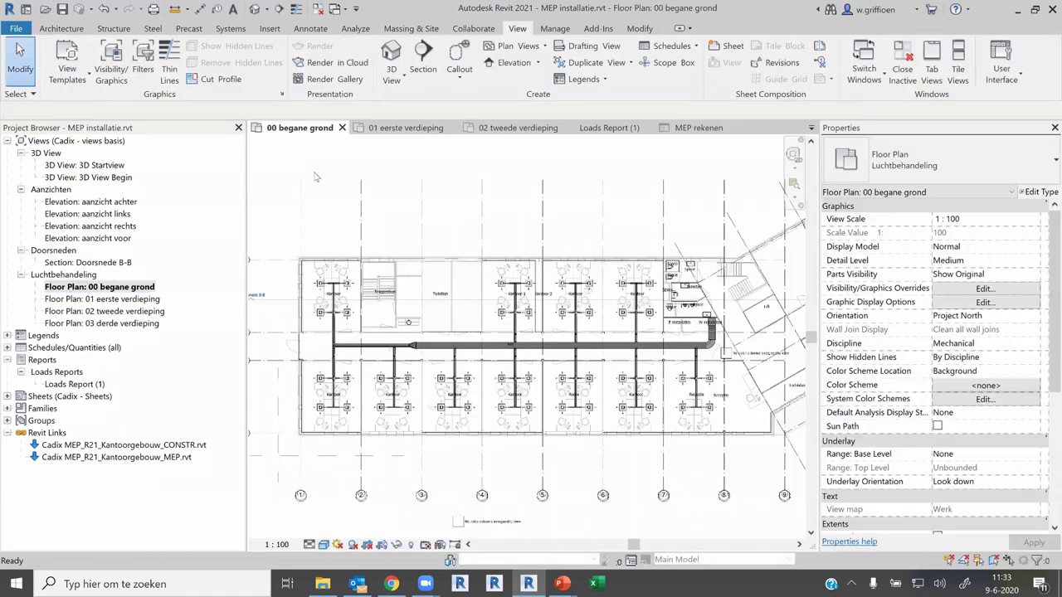
left_click(453, 128)
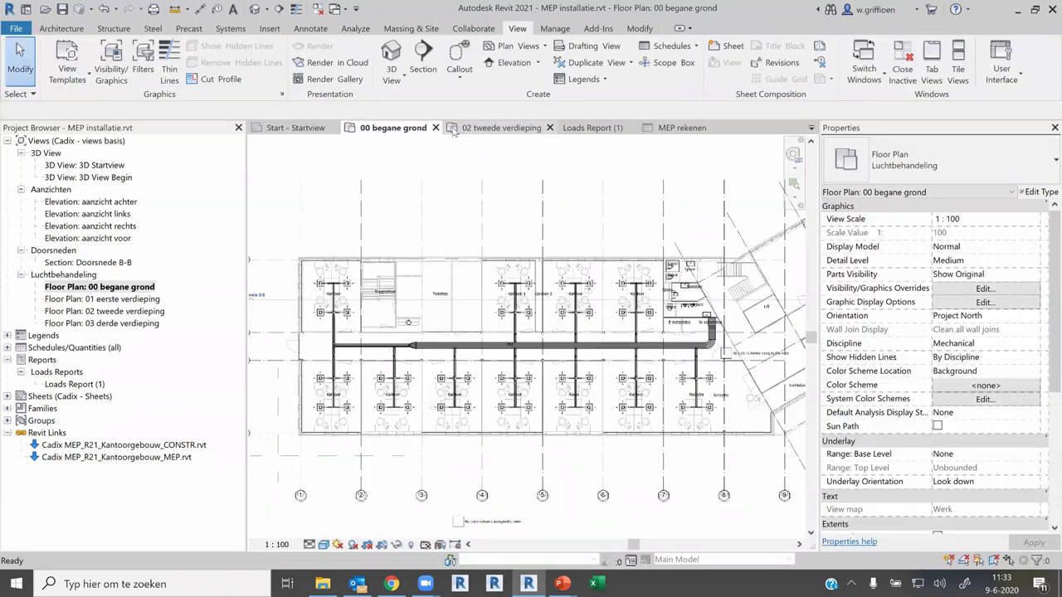
left_click(436, 128)
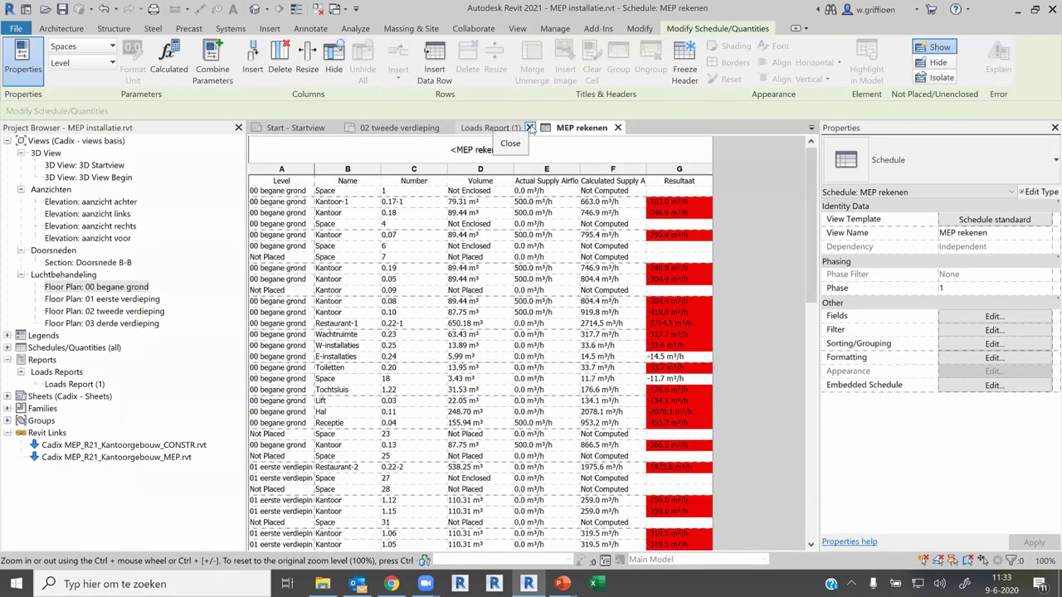
left_click(530, 127)
left_click(447, 128)
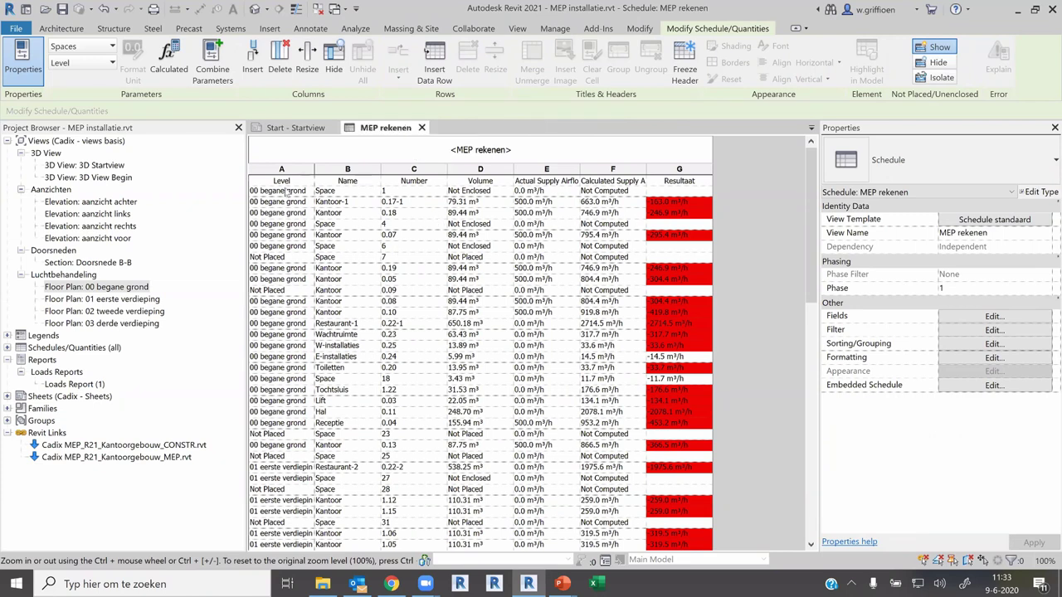
Reopen the 00 begane grond plan, close Start, and tile it beside the MEP rekenen schedule.
double_click(119, 287)
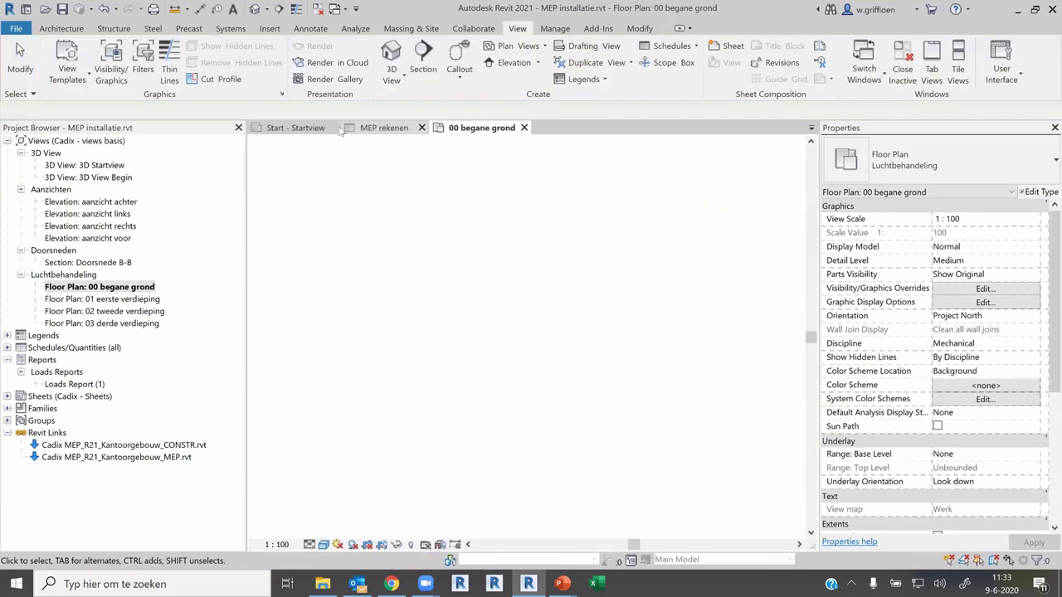
left_click(338, 128)
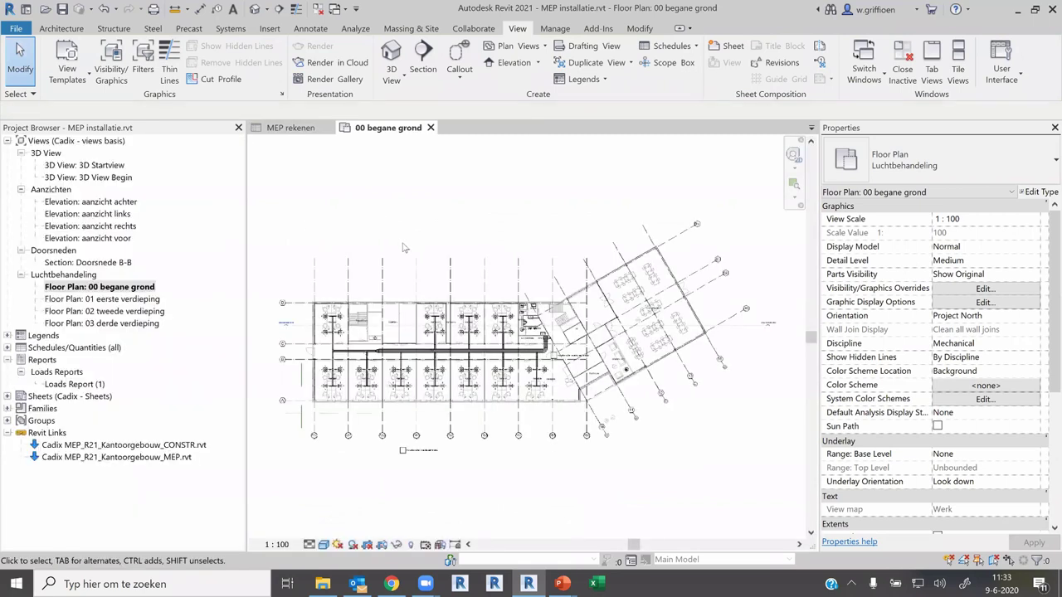
key("w")
key("t")
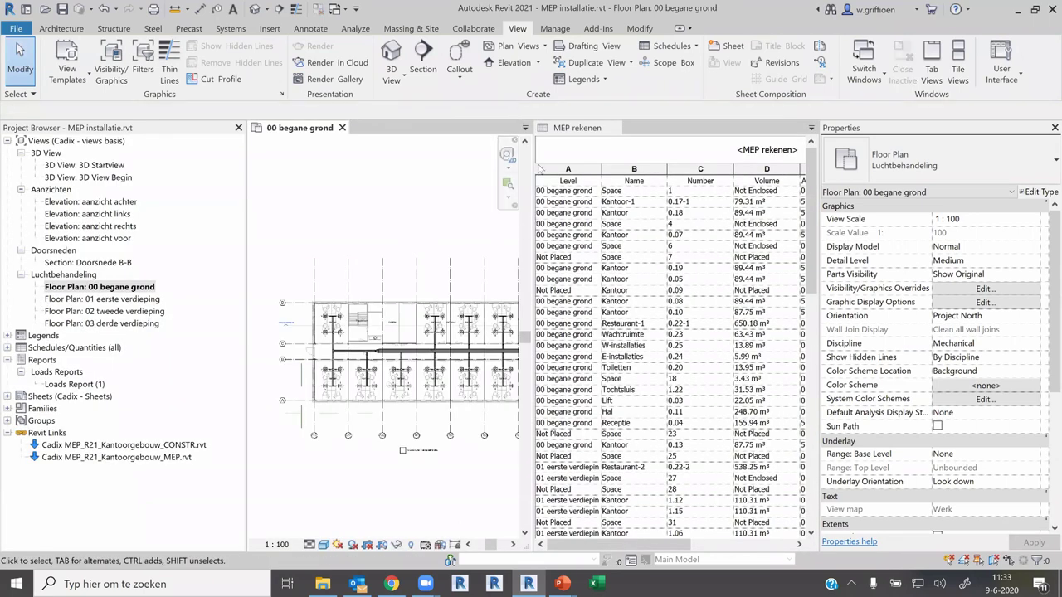
Highlight the Kantoor 0.07 row, then the Kantoor 0.18 row, in the MEP rekenen schedule.
left_click(614, 238)
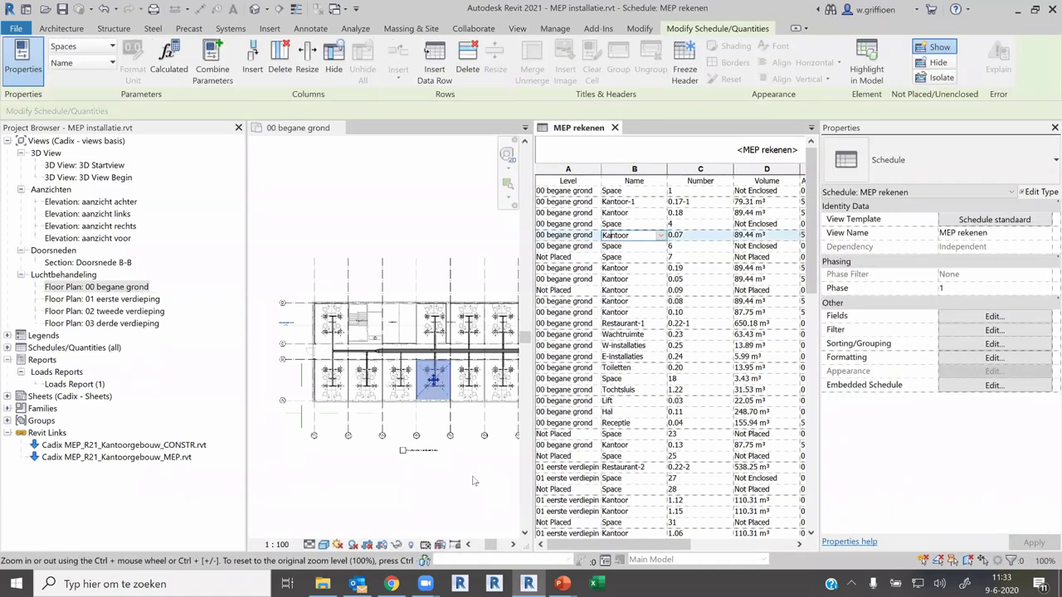
left_click_drag(626, 545, 713, 545)
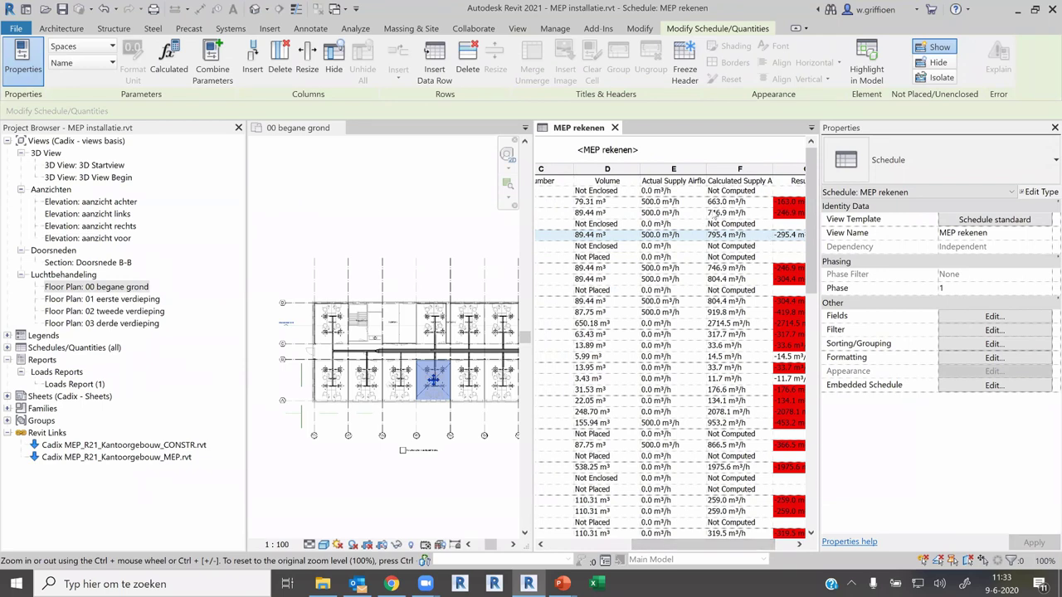
left_click(611, 214)
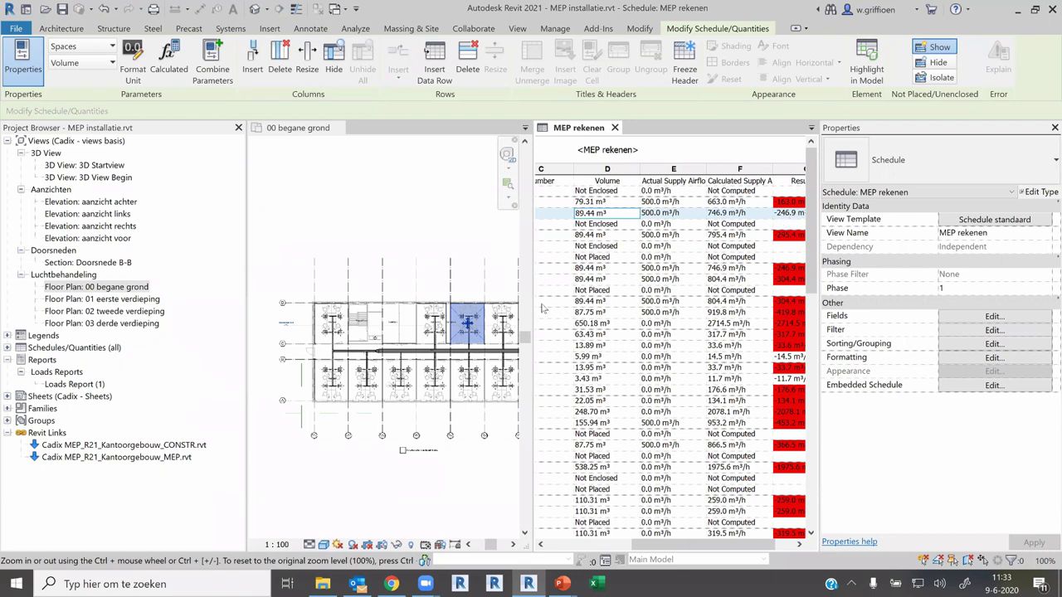
Zoom into Kantoor-2 and select its space, showing 746.8825 m³/h specified supply, then deselect.
scroll(478, 330, "up", 2)
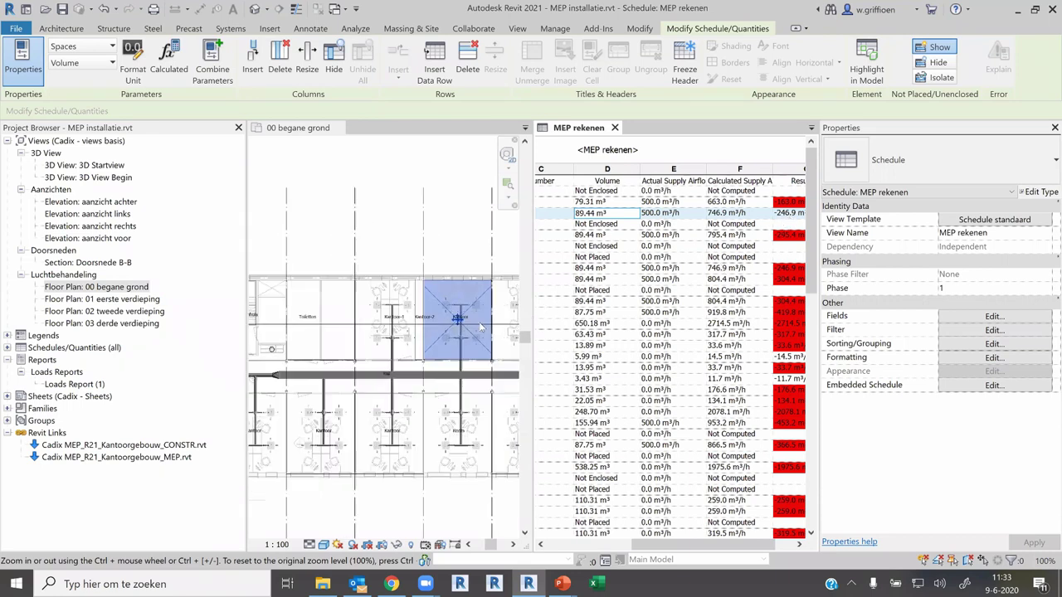
scroll(478, 330, "up", 1)
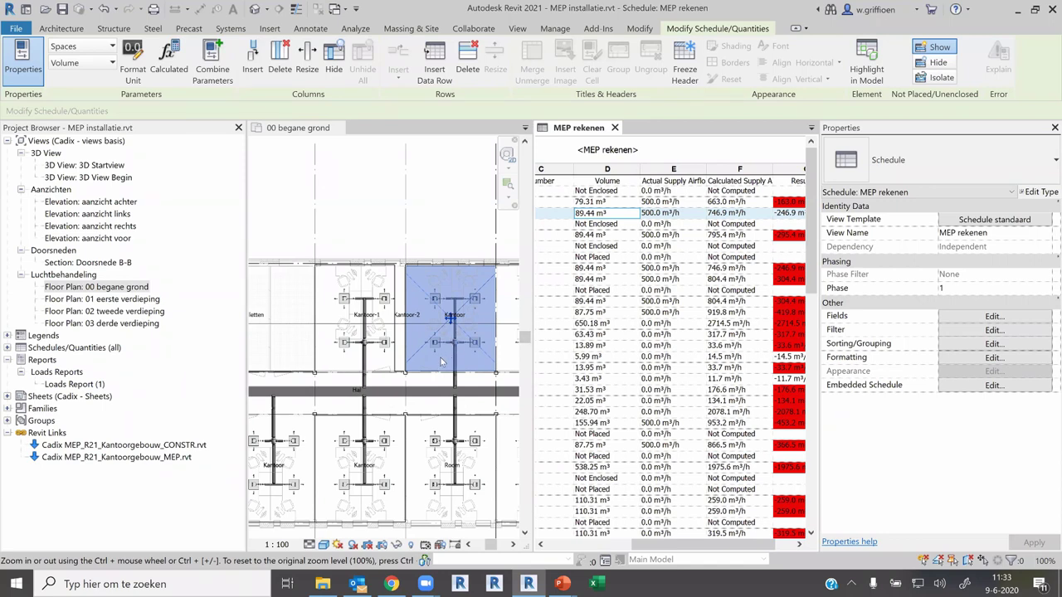
left_click(435, 355)
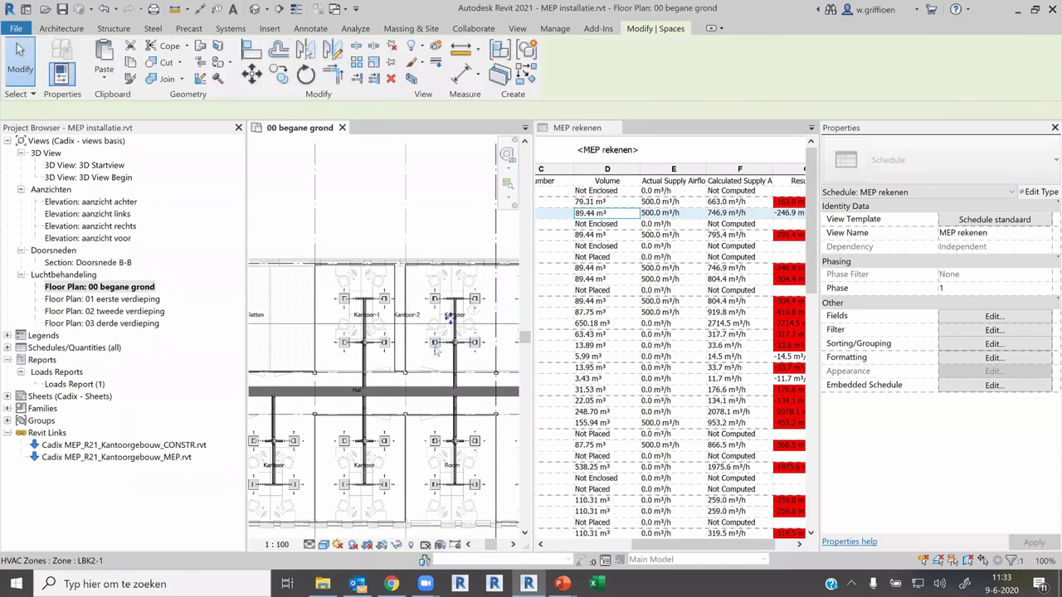
left_click(437, 300)
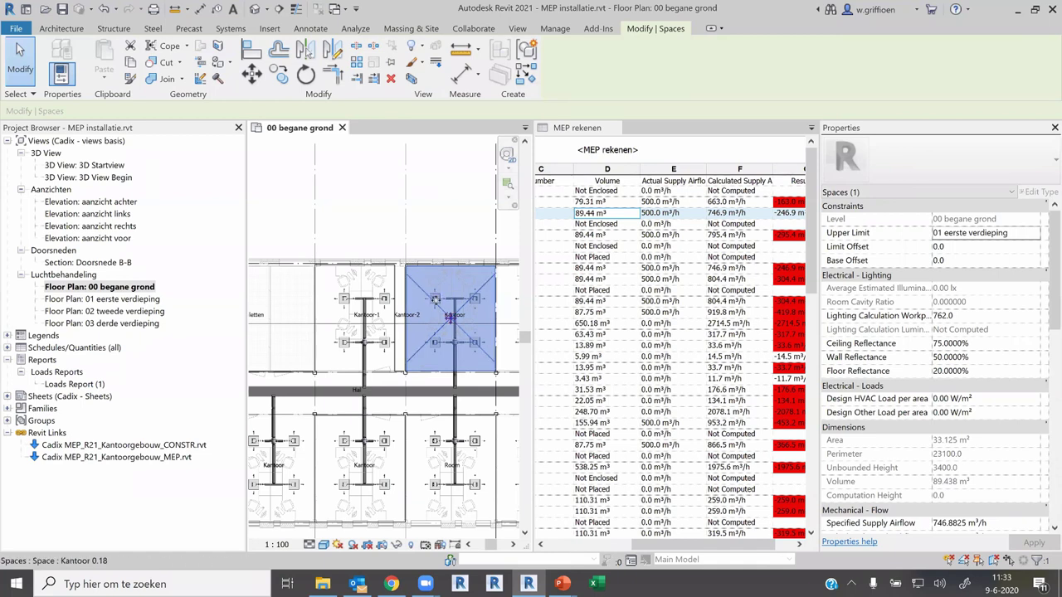
scroll(437, 303, "up", 2)
scroll(437, 305, "up", 3)
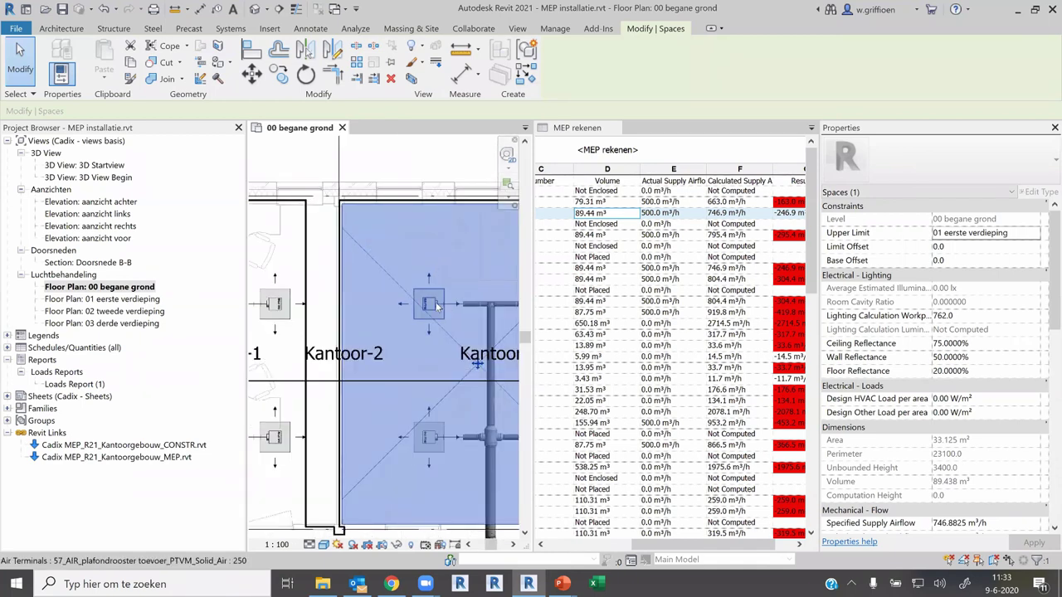
key("Escape")
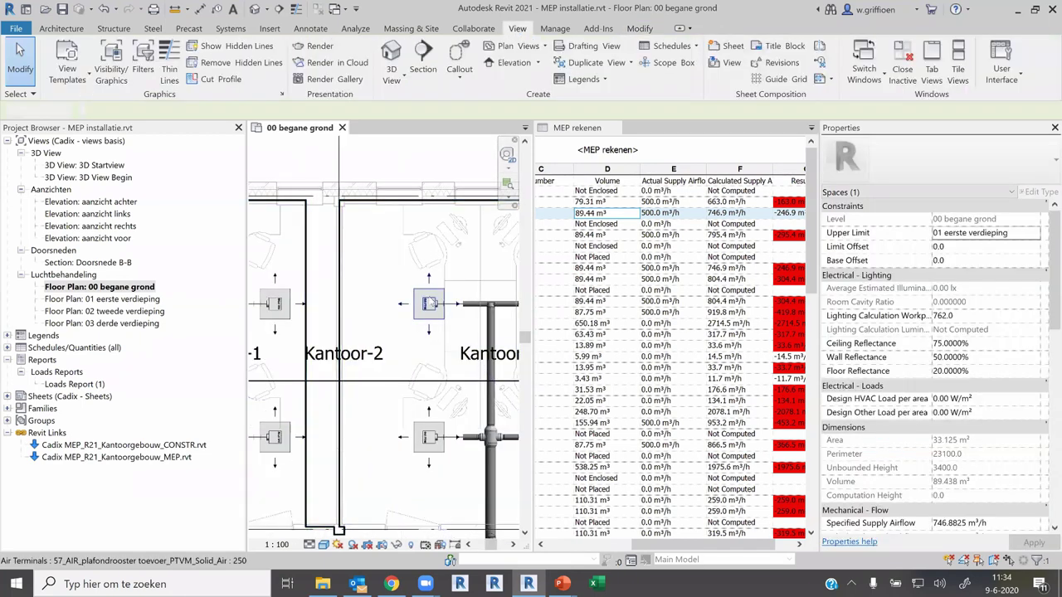
Change the Kantoor-2 supply terminal's flow from 125 to 375 m³/h.
left_click(428, 304)
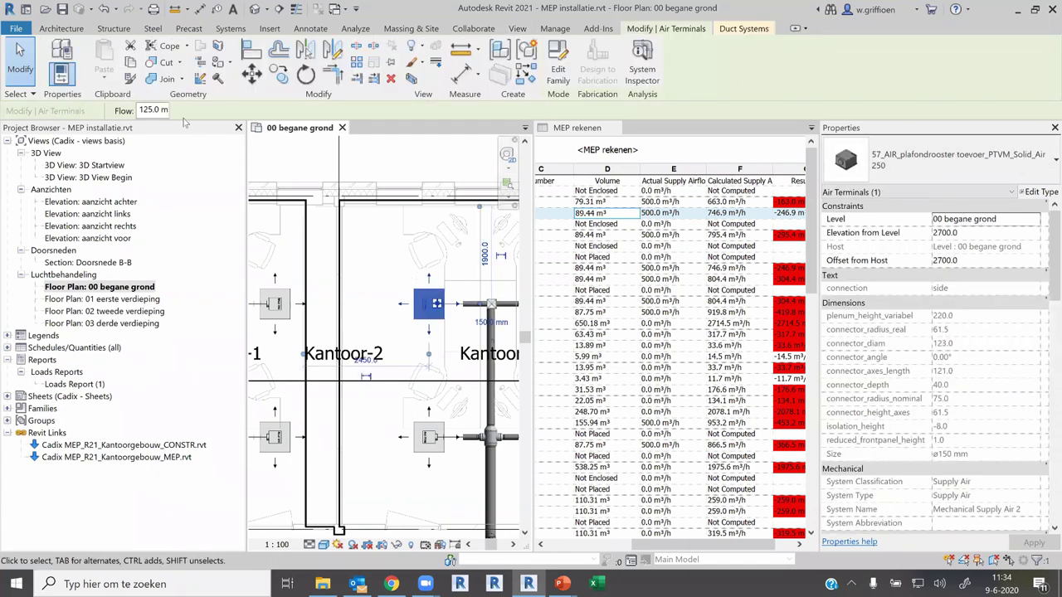
double_click(147, 111)
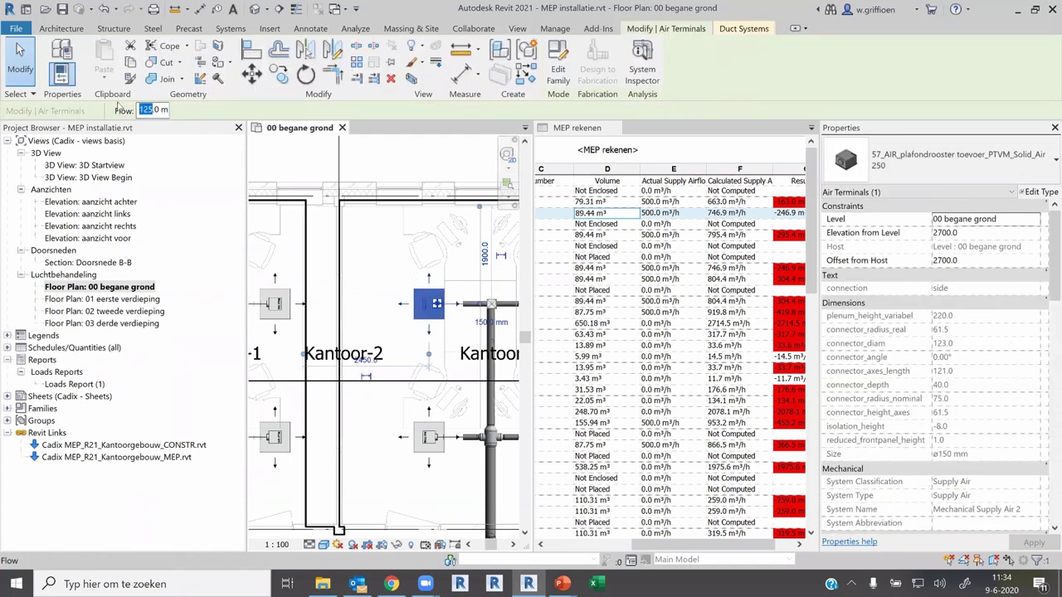
type("37")
type("5")
left_click(454, 171)
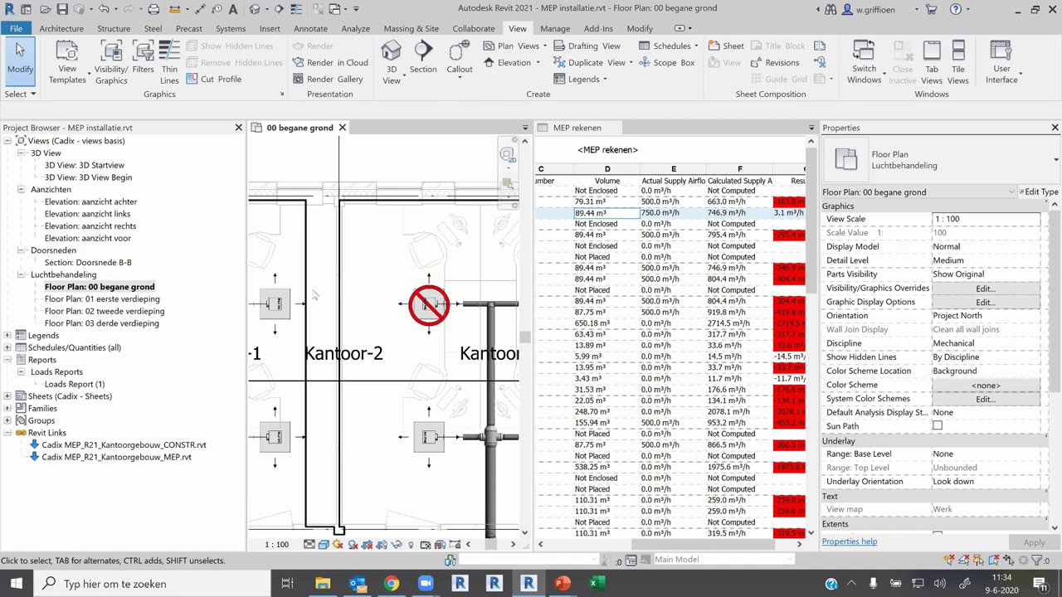
scroll(390, 307, "down", 1)
scroll(382, 315, "down", 2)
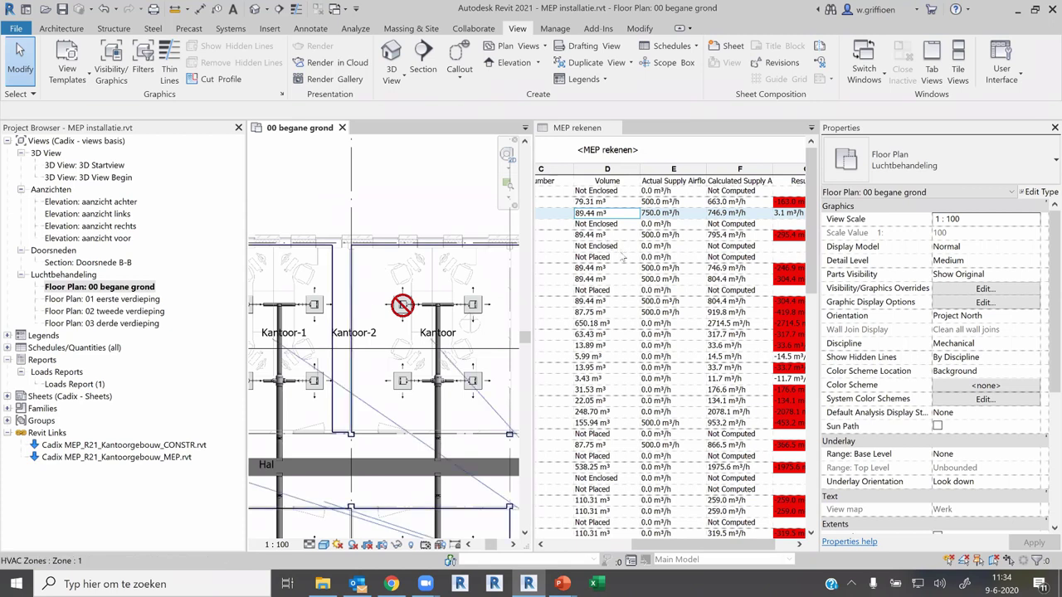
scroll(367, 306, "up", 3)
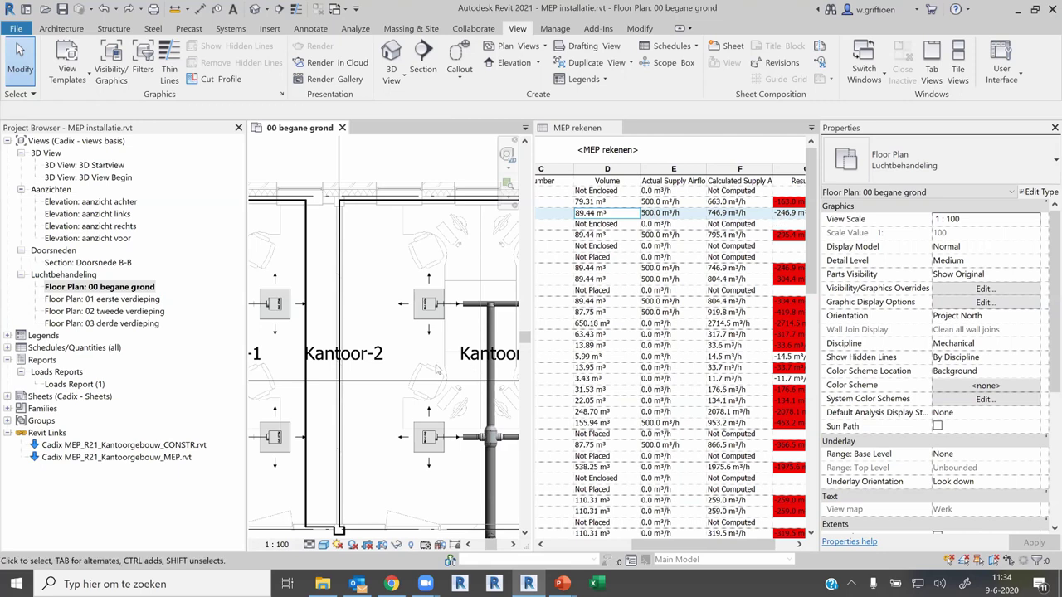
scroll(356, 199, "down", 2)
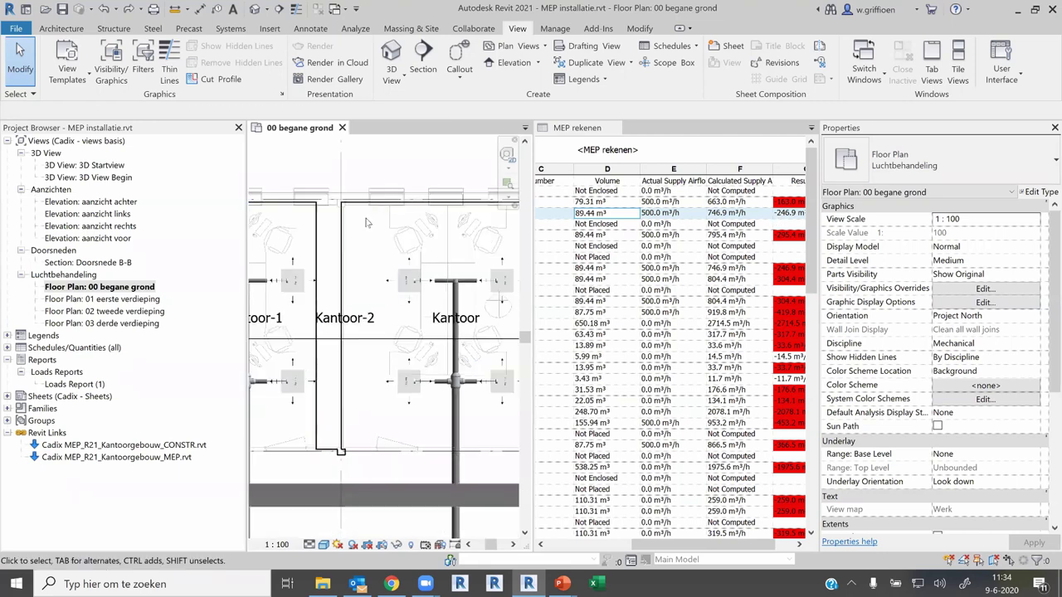
scroll(366, 222, "down", 1)
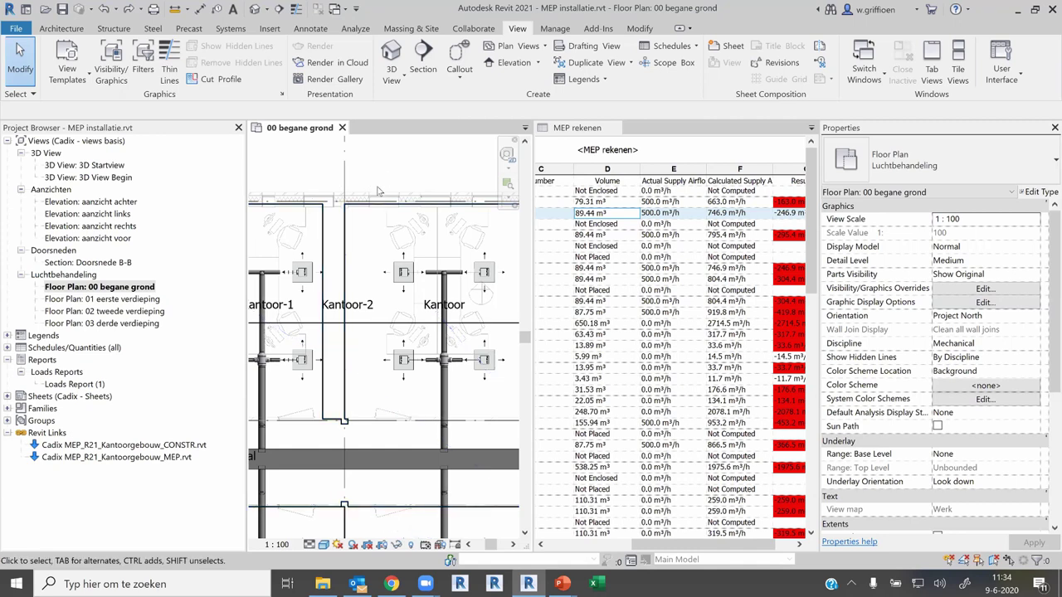
scroll(397, 203, "down", 2)
scroll(407, 214, "down", 2)
scroll(348, 266, "down", 1)
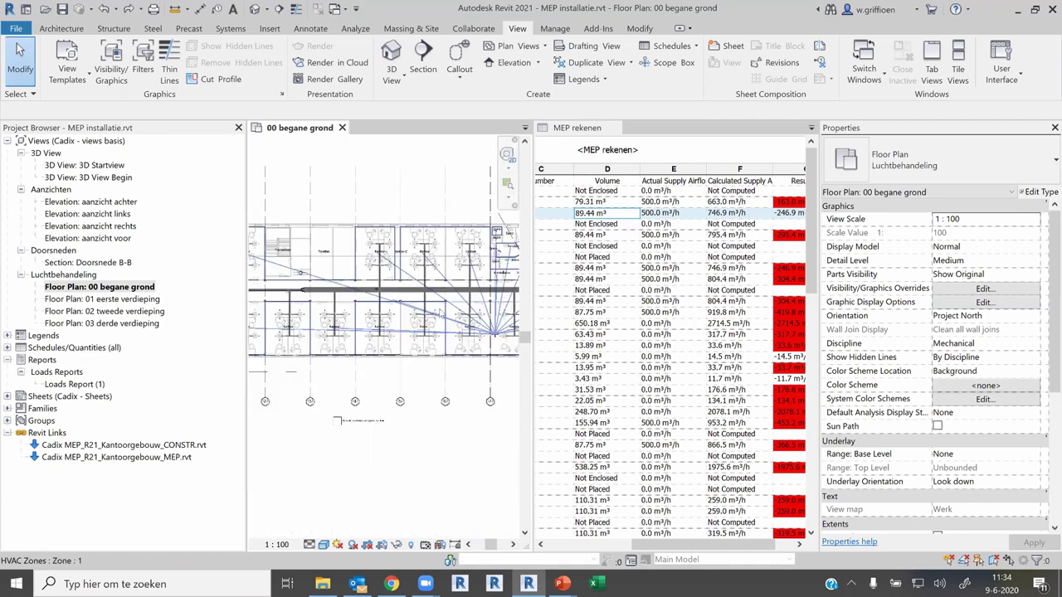
scroll(305, 290, "up", 2)
scroll(304, 288, "up", 1)
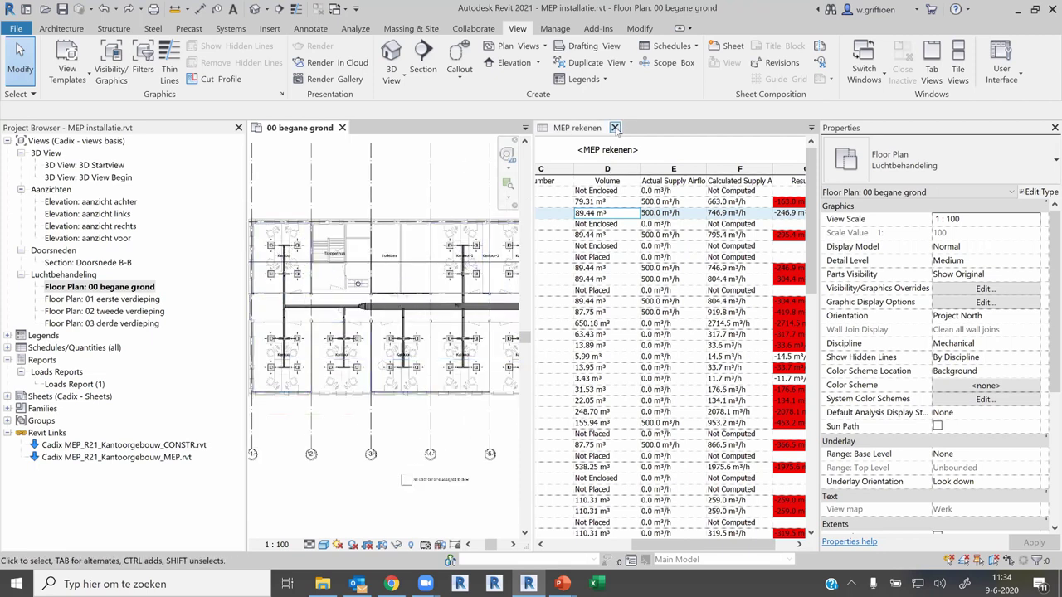
Close the MEP rekenen schedule, zoom to the duct elbow, and Tab-select the main duct branch.
left_click(618, 130)
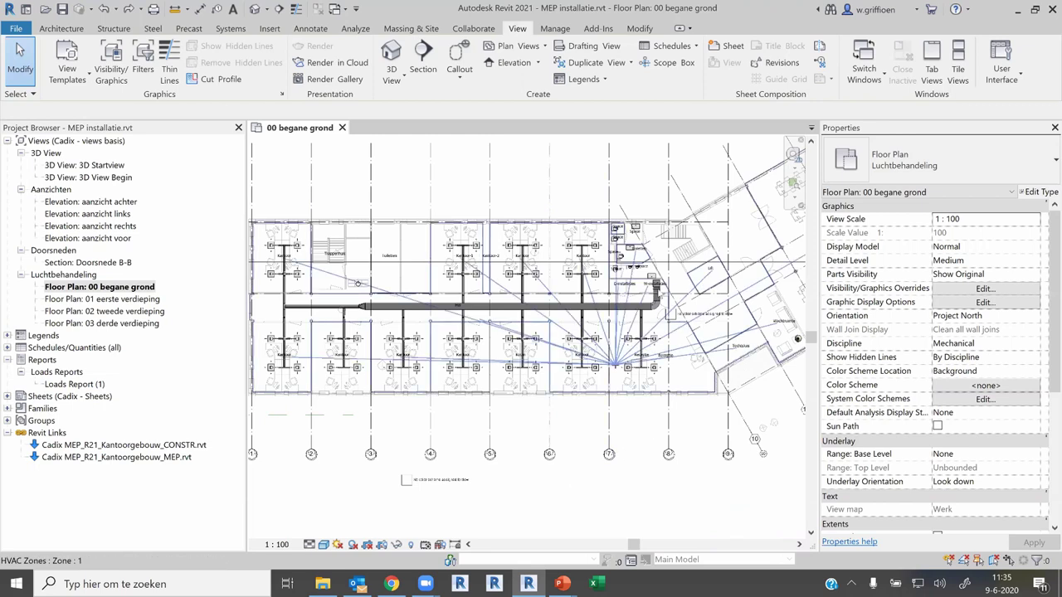
scroll(664, 301, "up", 2)
scroll(663, 301, "up", 1)
scroll(664, 300, "up", 1)
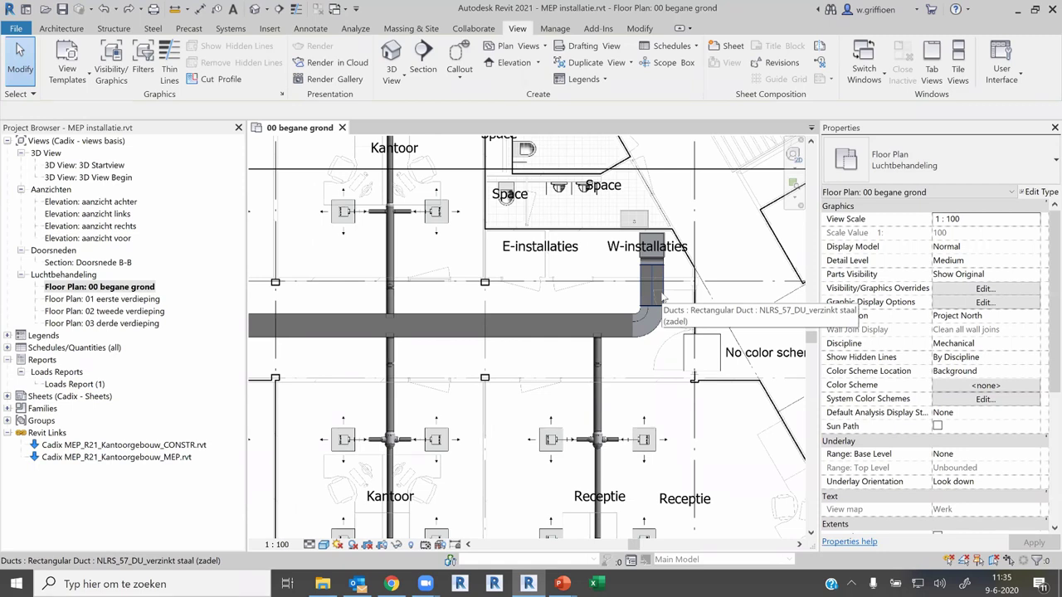
key("Tab")
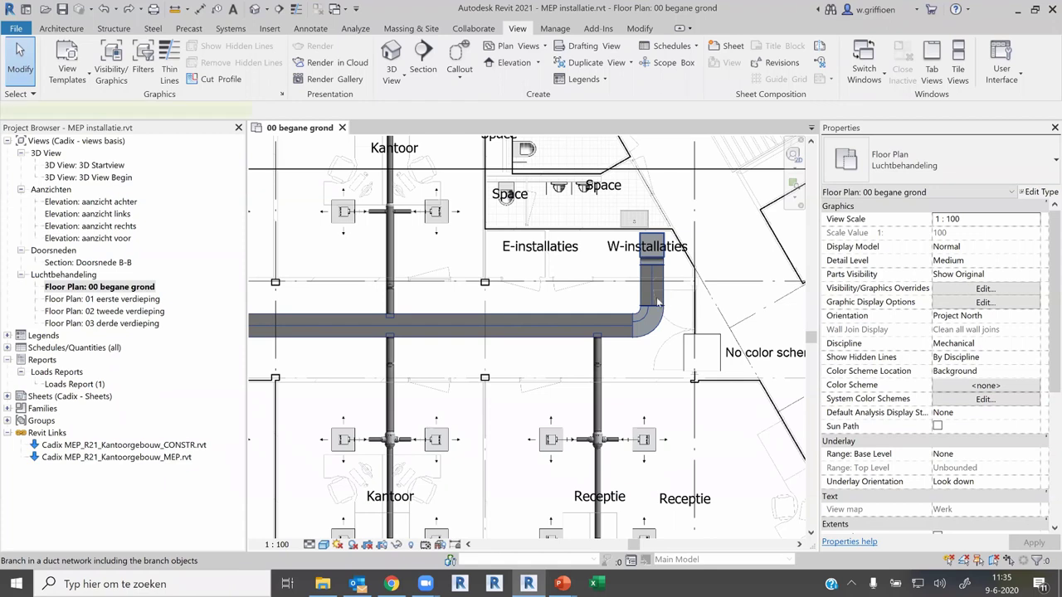
left_click(658, 302)
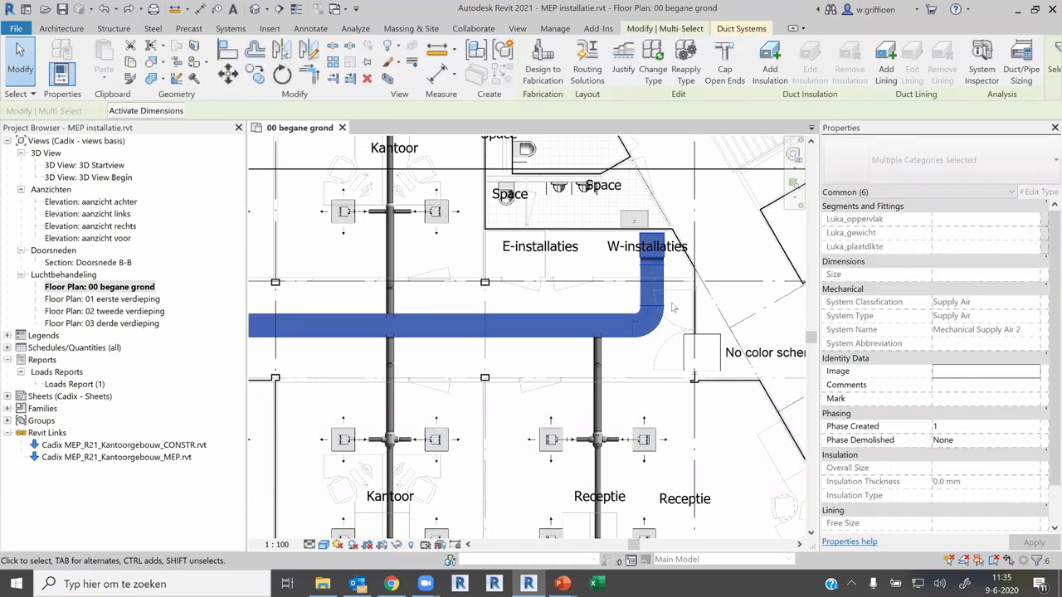
scroll(704, 301, "down", 4)
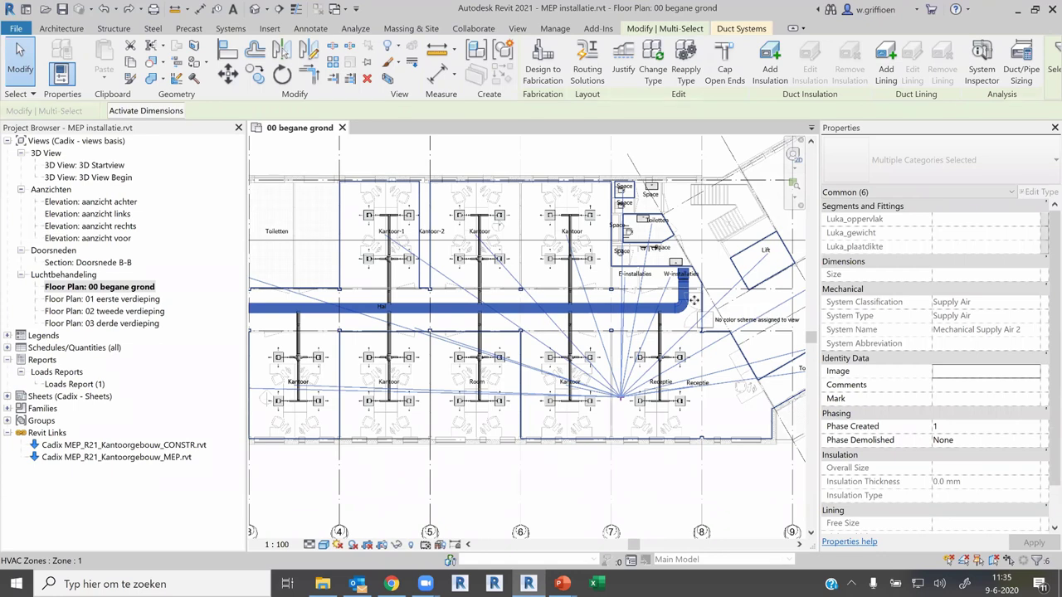
key("Escape")
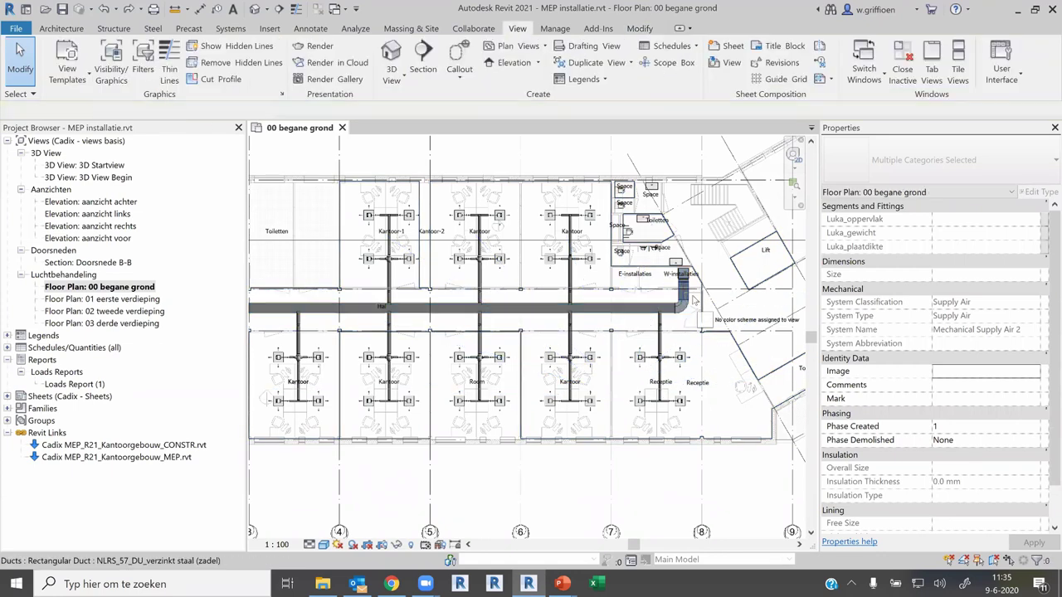
Tab-select the whole supply air duct network, then clear it and highlight the branch again.
key("Tab")
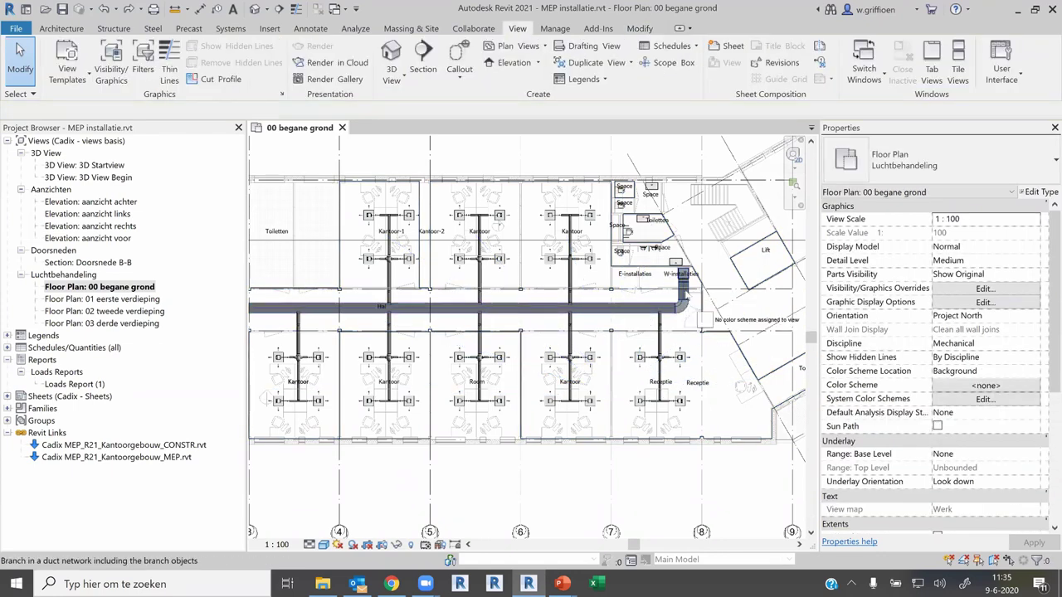
left_click(686, 296)
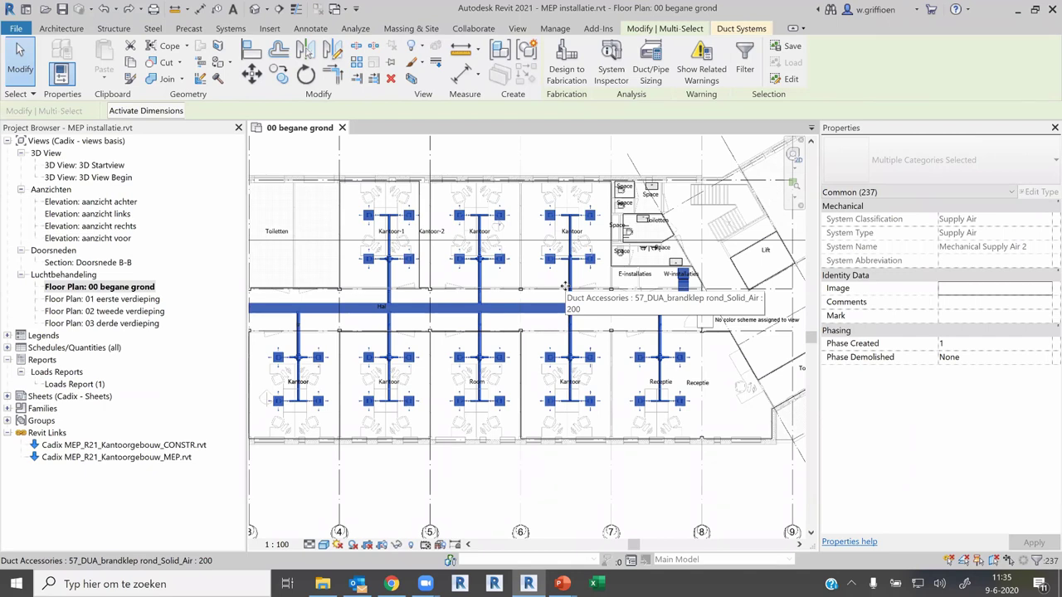
key("Escape")
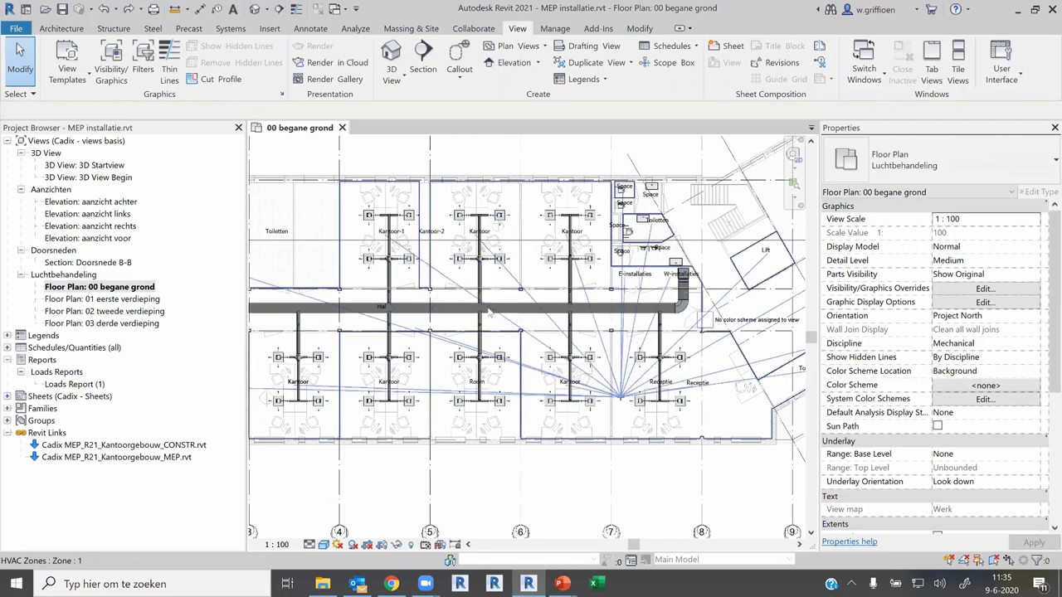
scroll(488, 312, "up", 3)
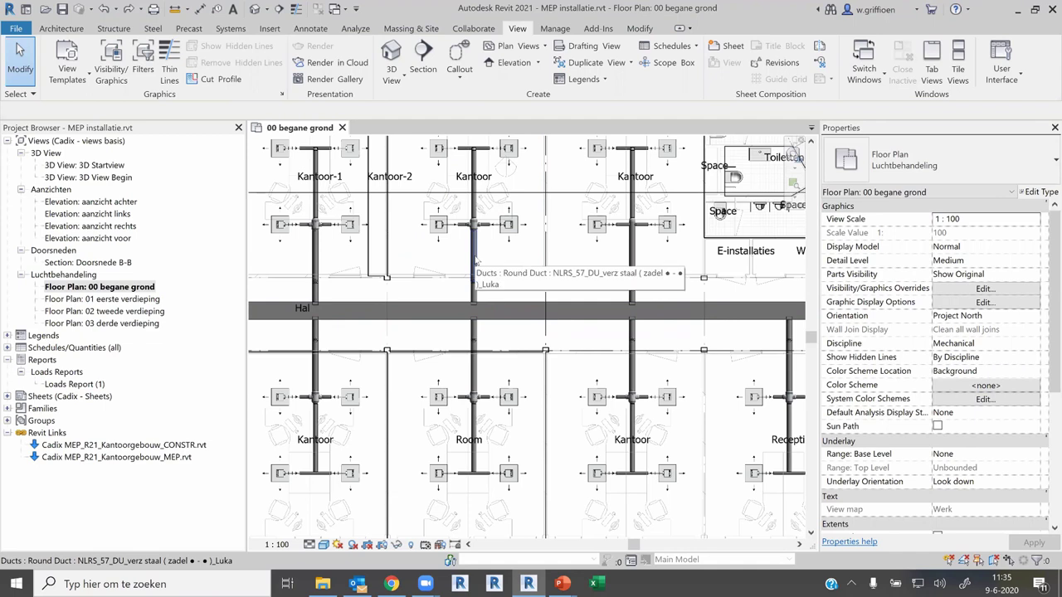
key("Tab")
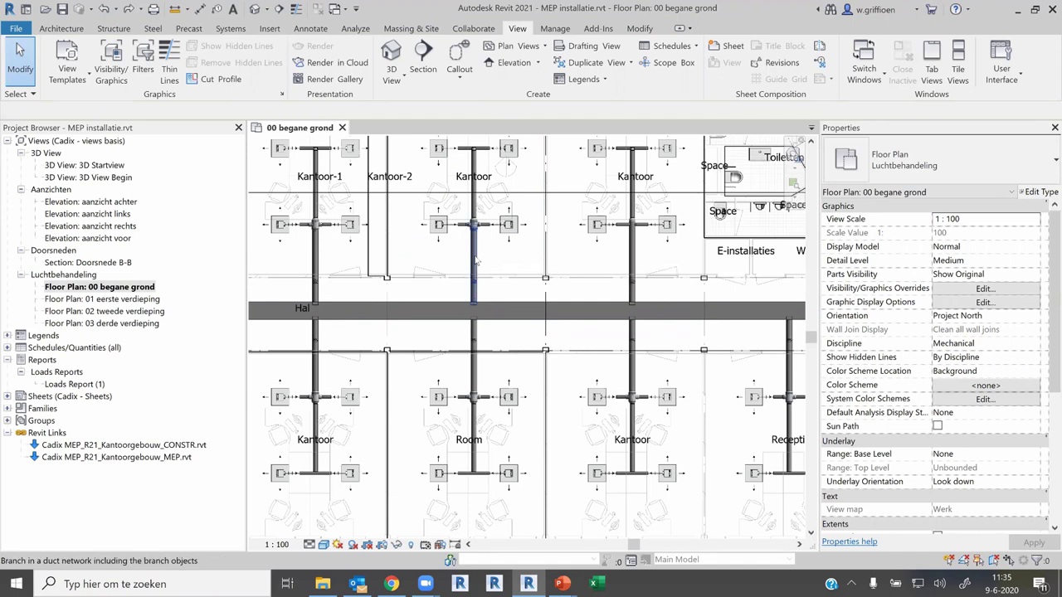
left_click(478, 260)
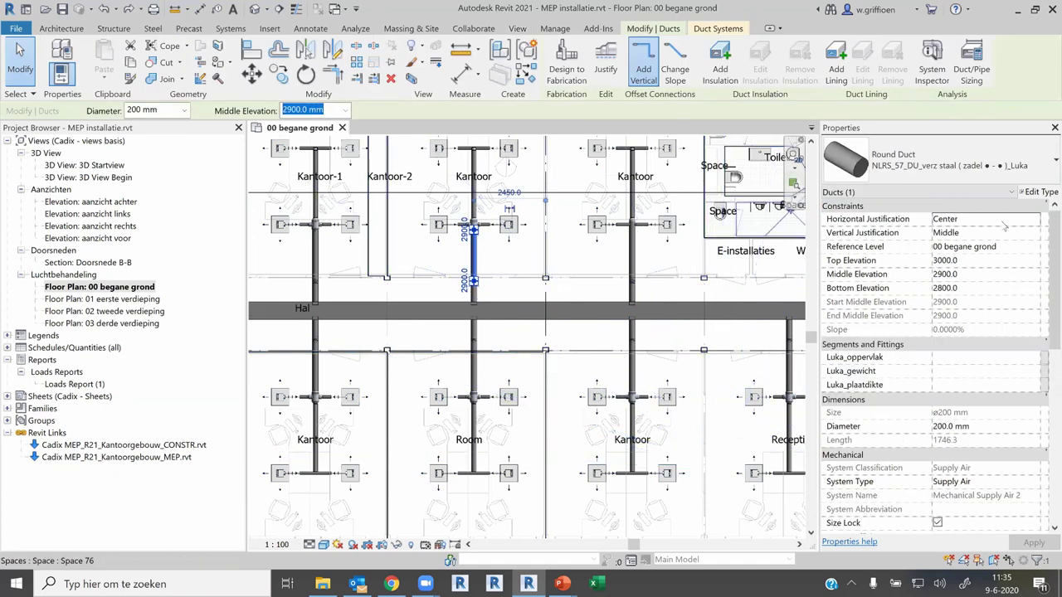
scroll(981, 335, "down", 1)
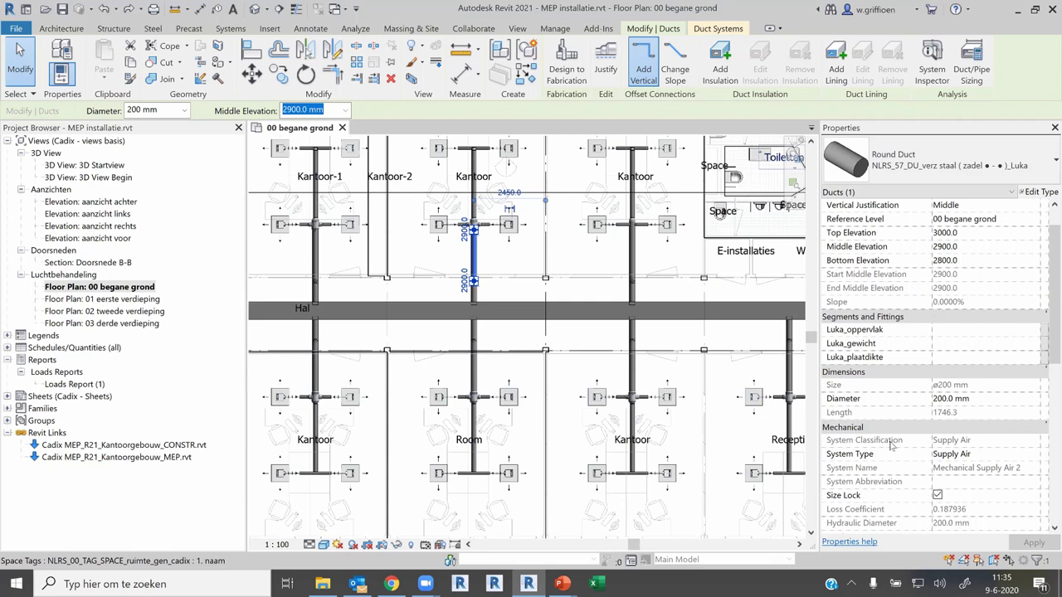
scroll(697, 308, "down", 1)
scroll(697, 309, "down", 3)
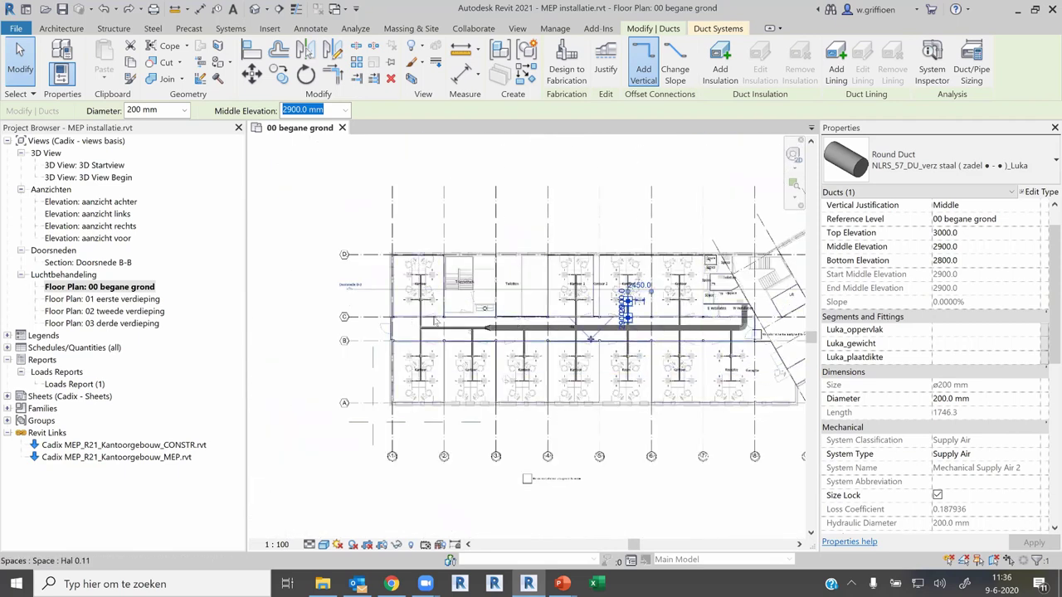
left_click(448, 170)
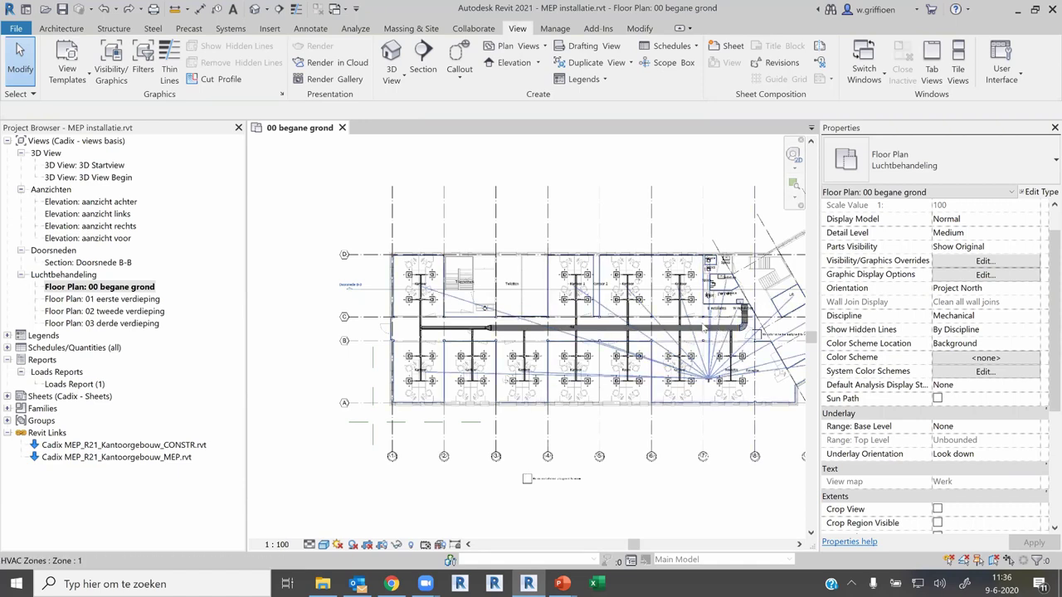
scroll(652, 331, "up", 3)
scroll(647, 331, "up", 2)
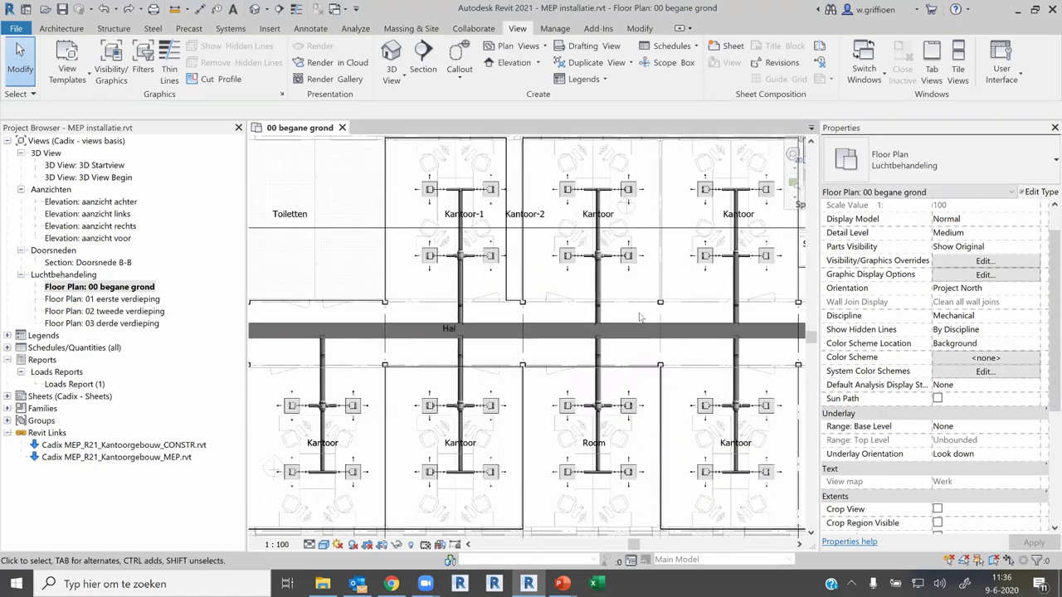
left_click(639, 333)
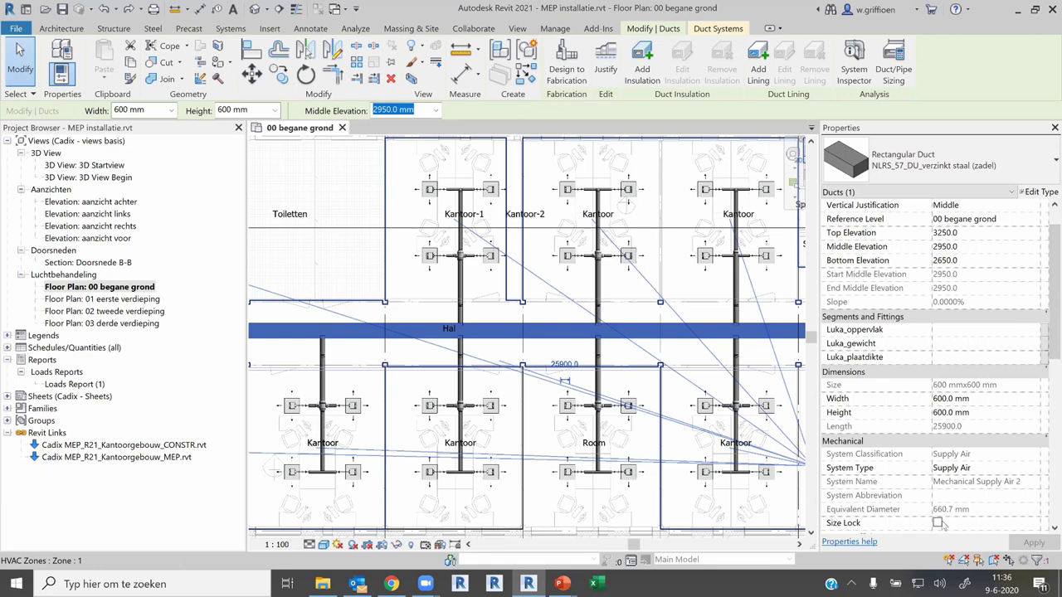
scroll(397, 246, "down", 3)
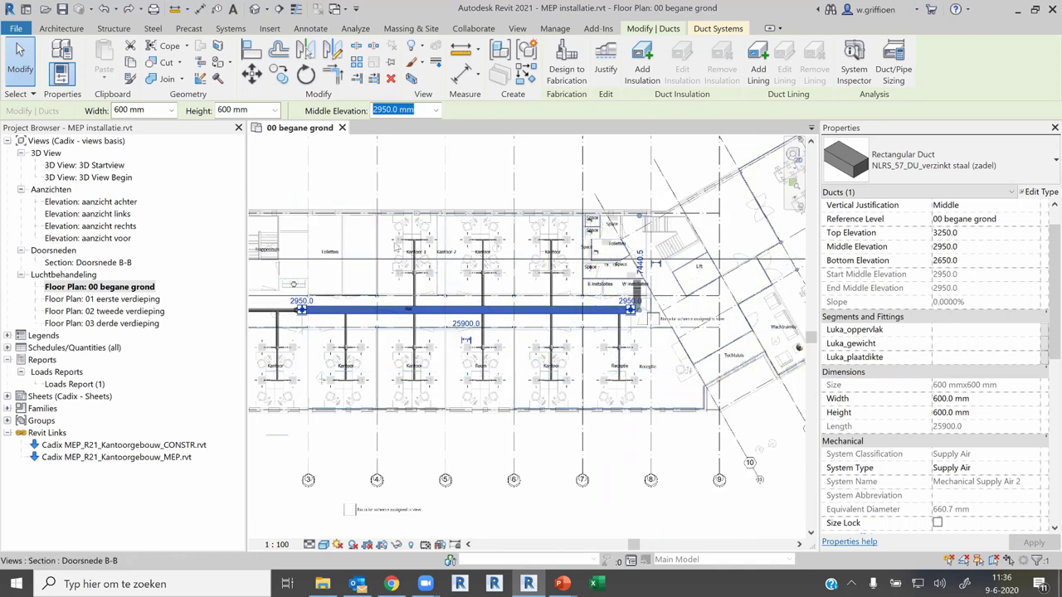
key("Escape")
scroll(642, 309, "up", 3)
key("Tab")
key("Tab")
key("Tab")
key("Tab")
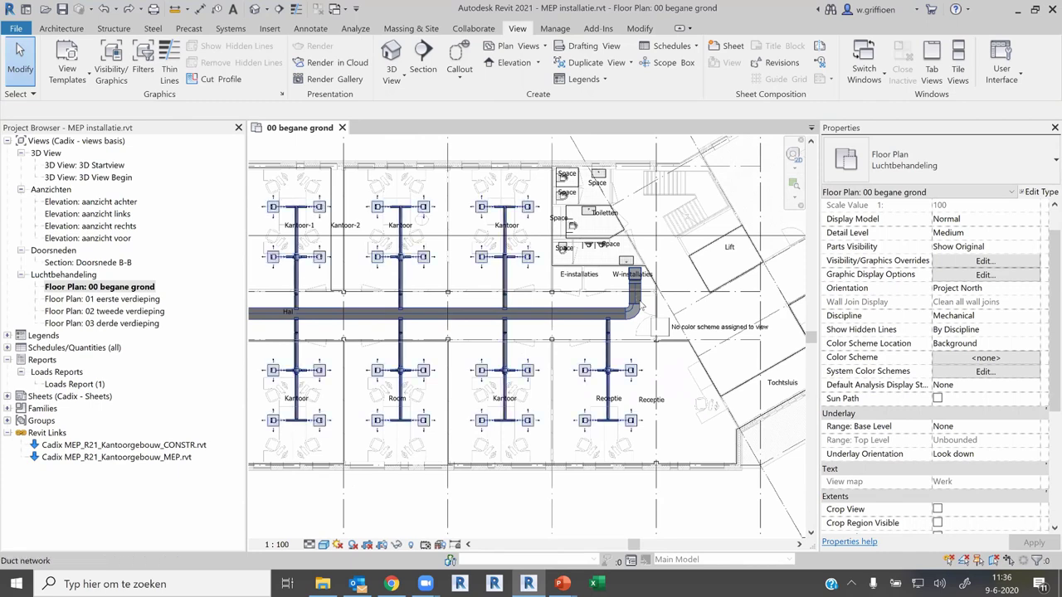
Select the Mechanical Supply Air 2 duct network and open Duct/Pipe Sizing from Modify | Multi-Select.
left_click(642, 306)
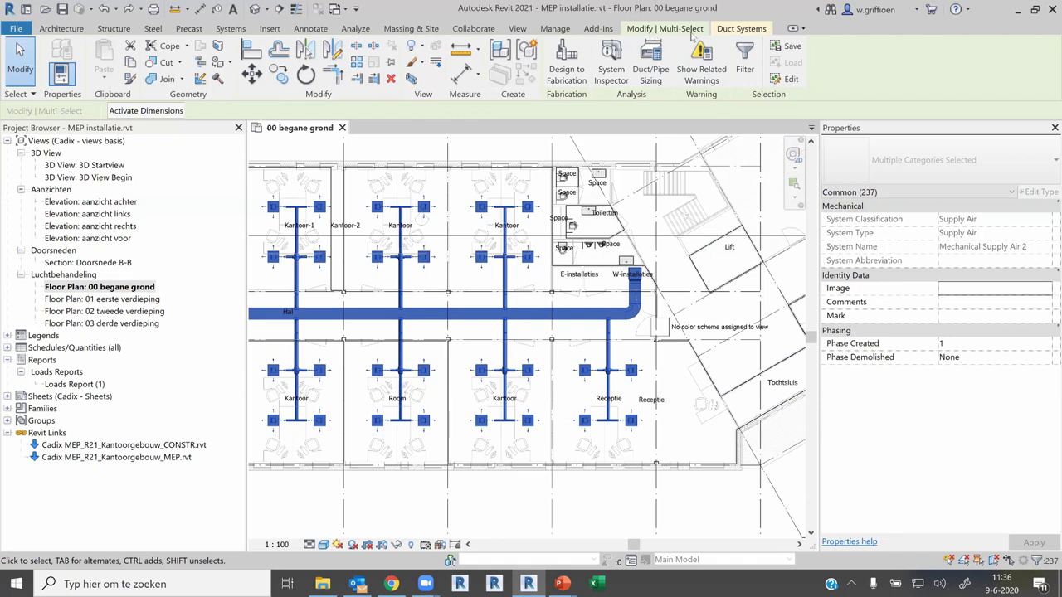
left_click(730, 29)
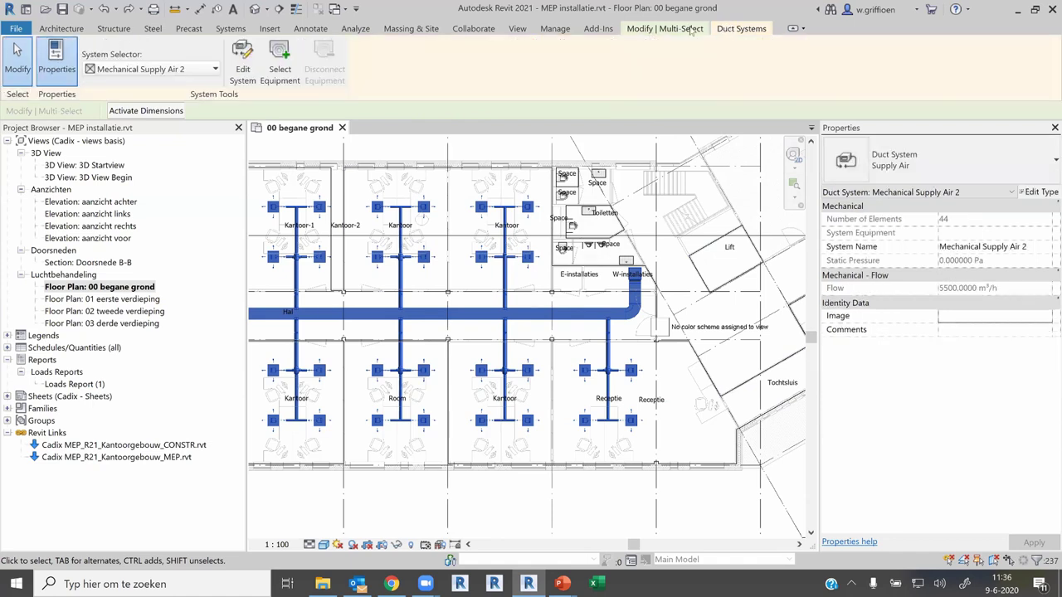
left_click(691, 29)
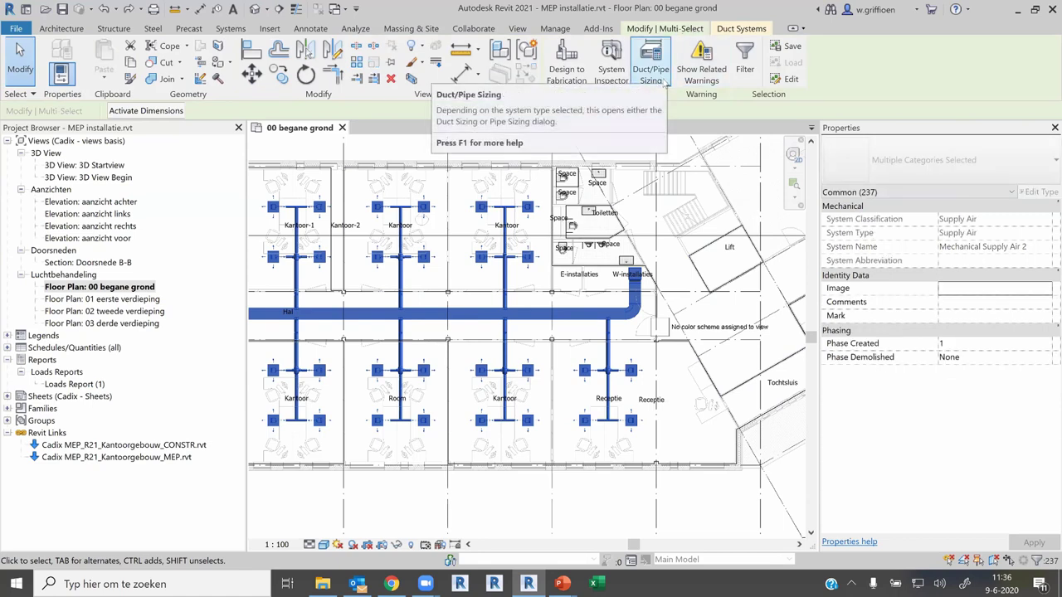
left_click(665, 82)
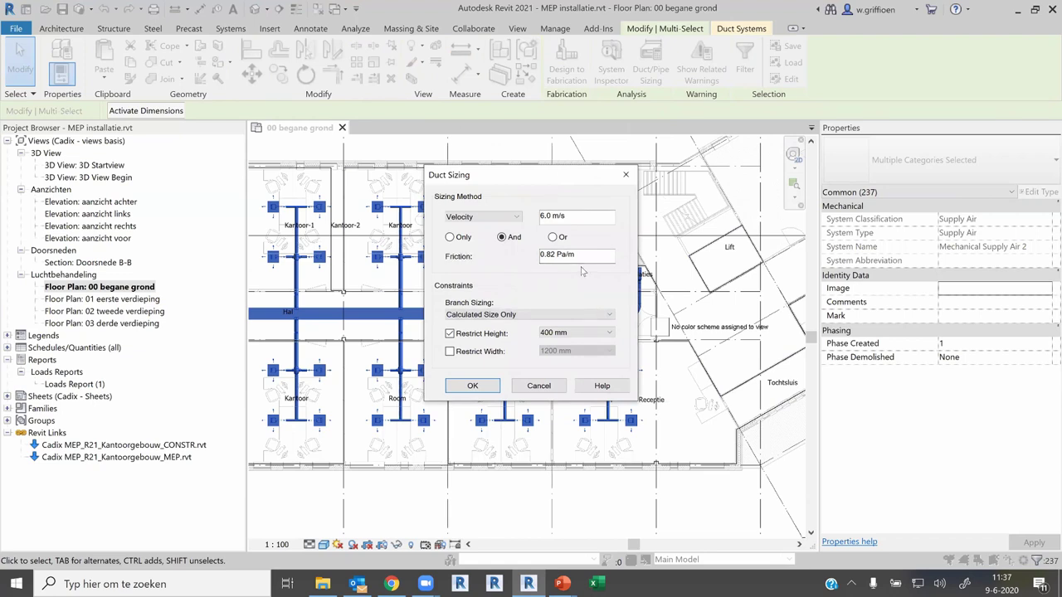
Set sizing to 6.0 m/s velocity and 0.82 Pa/m friction, Calculated Size Only, 400 mm height limit.
left_click(498, 217)
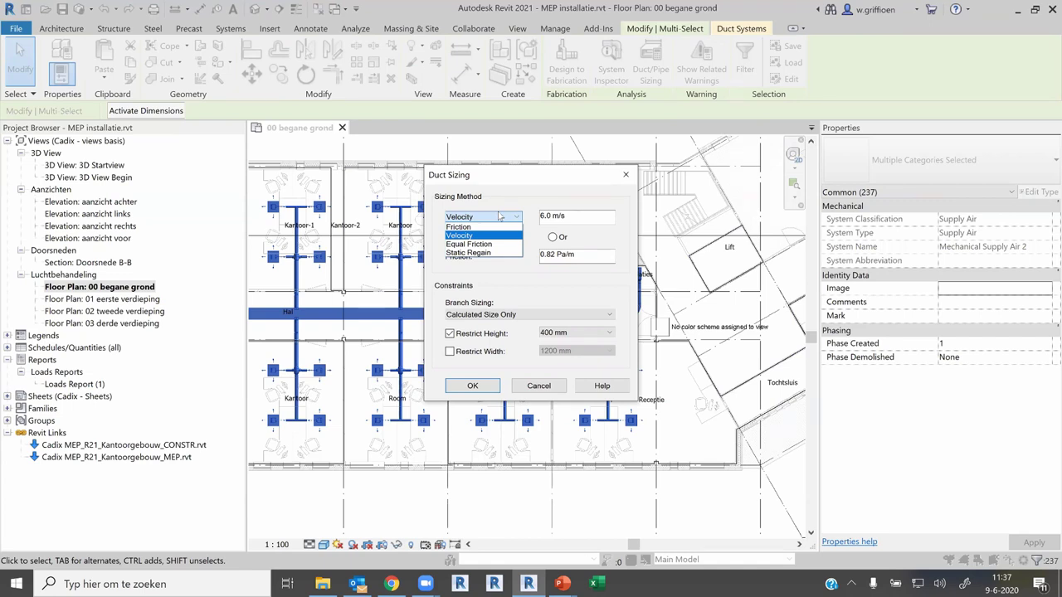
left_click(459, 236)
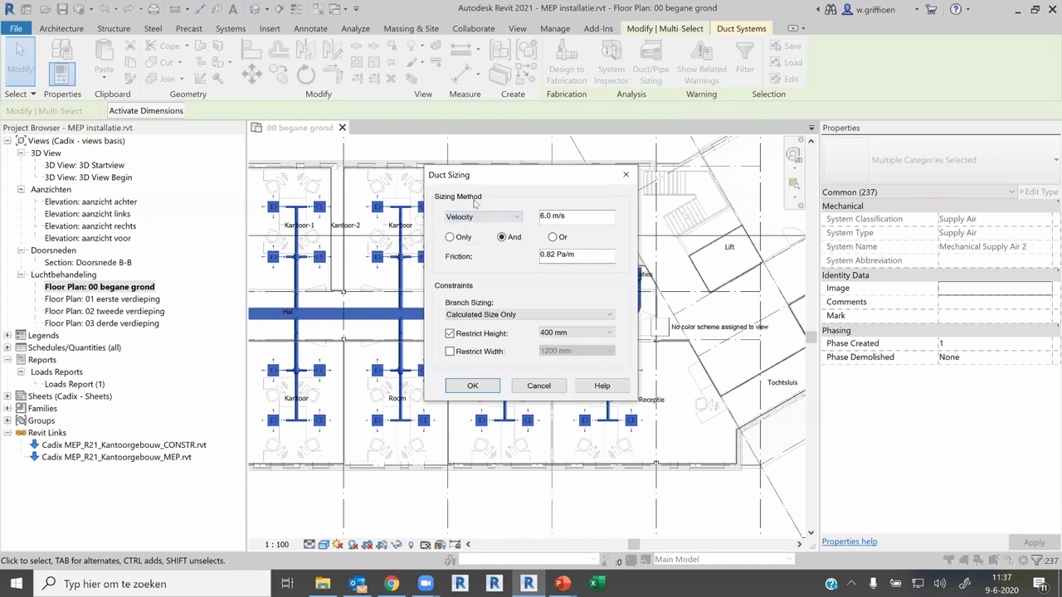
left_click(575, 216)
left_click_drag(574, 216, 531, 216)
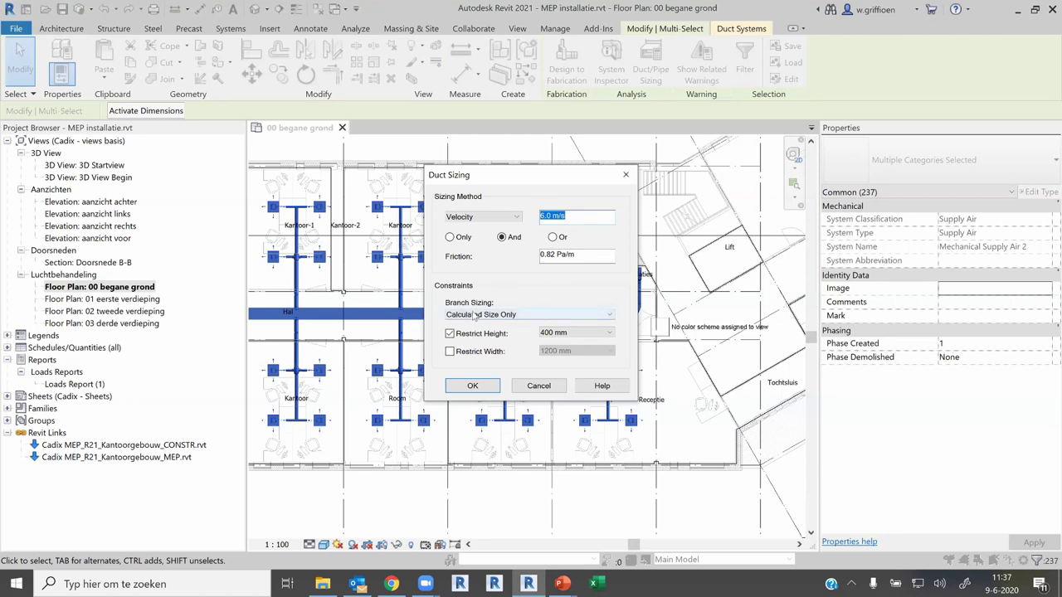
left_click(477, 315)
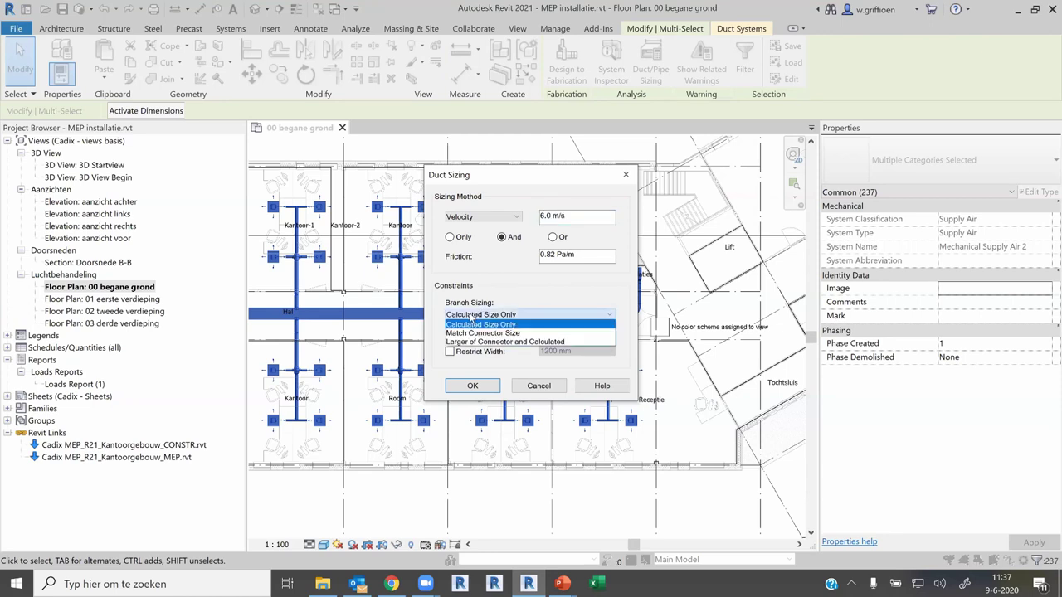
left_click(479, 326)
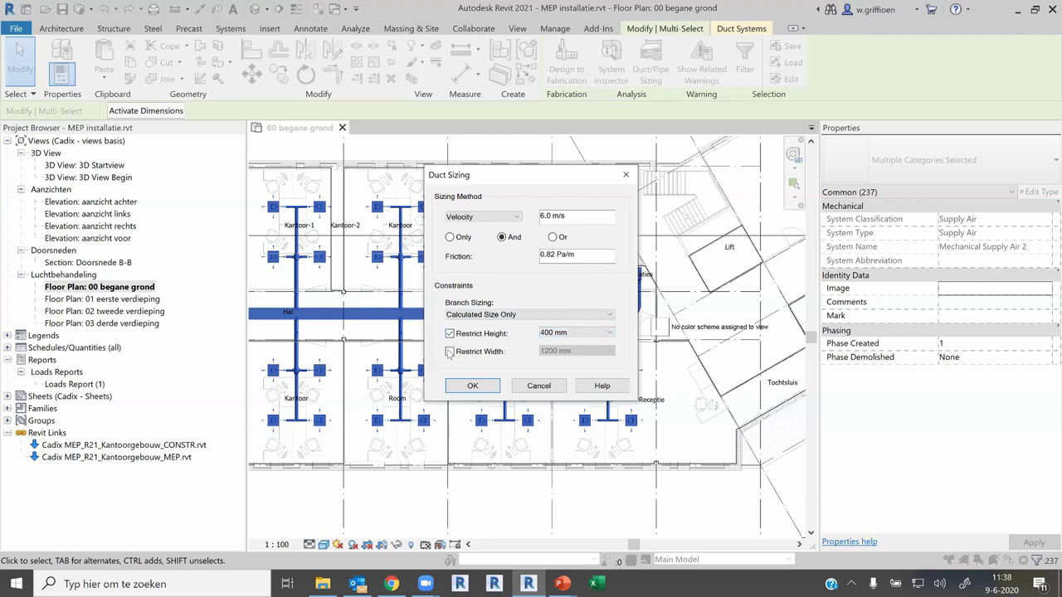
left_click(449, 351)
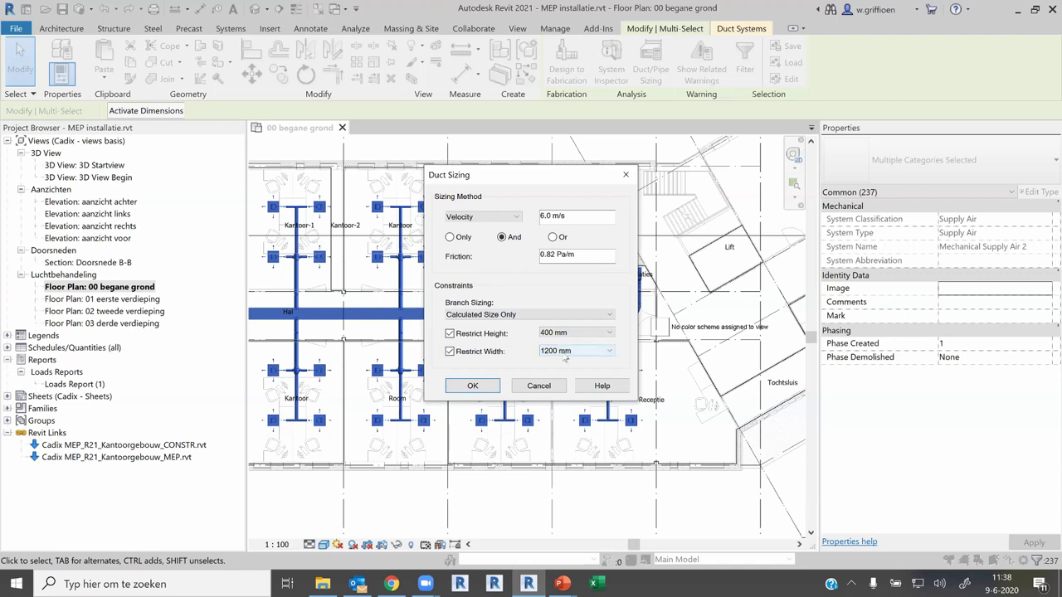
left_click(450, 352)
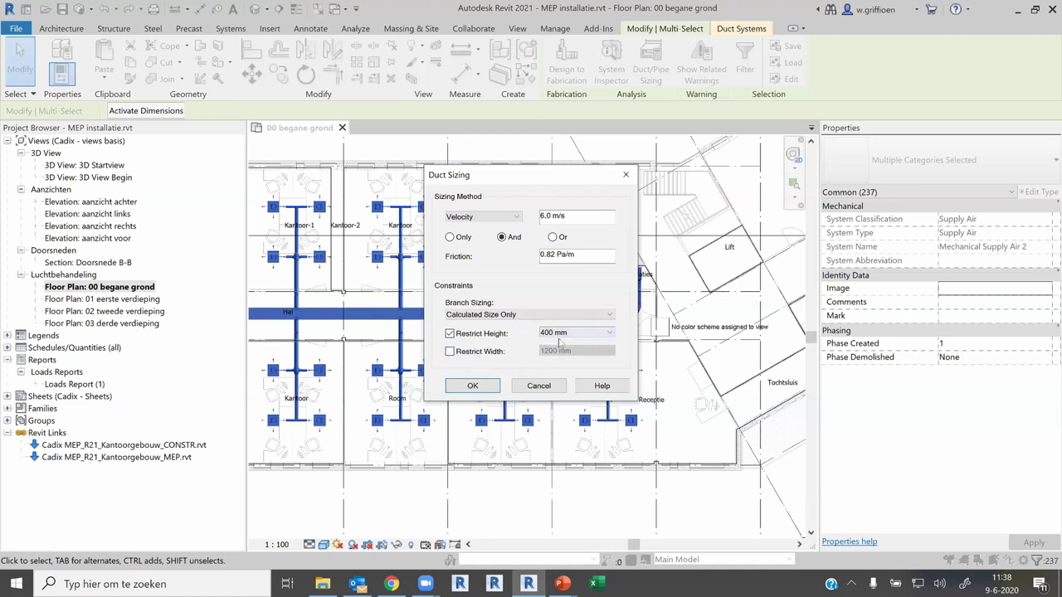
left_click(467, 388)
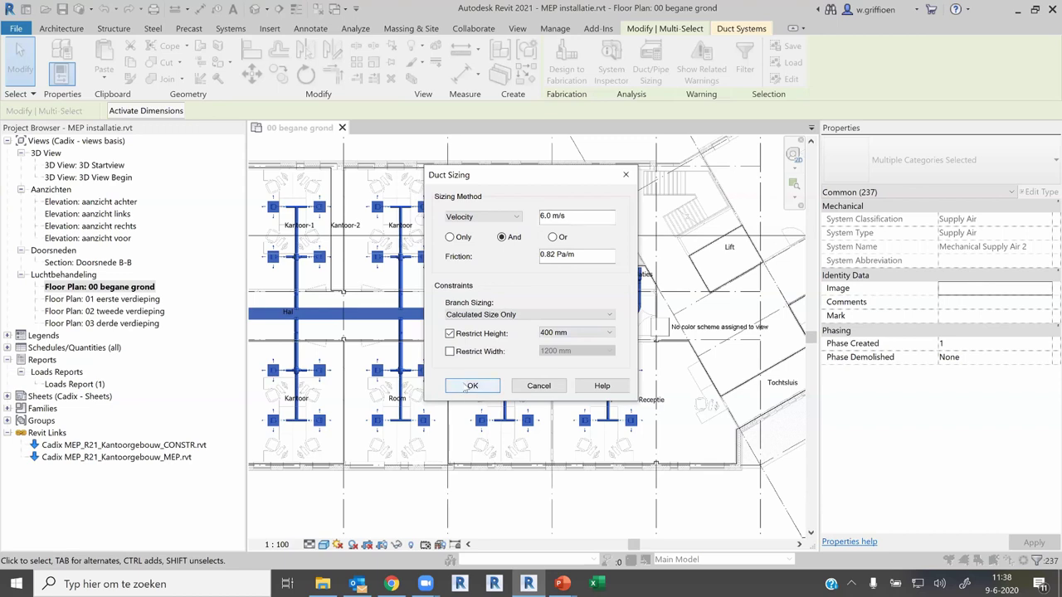
Apply the duct sizing and review the resized Kantoor-1, Kantoor-2 and Hal ducts in the plan.
left_click(468, 388)
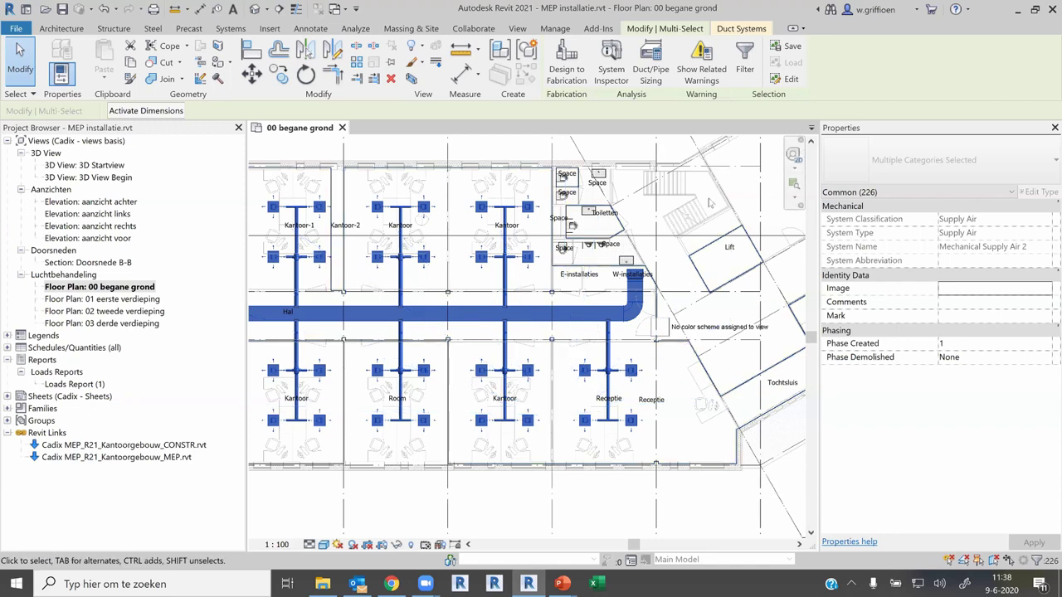
scroll(706, 326, "down", 1)
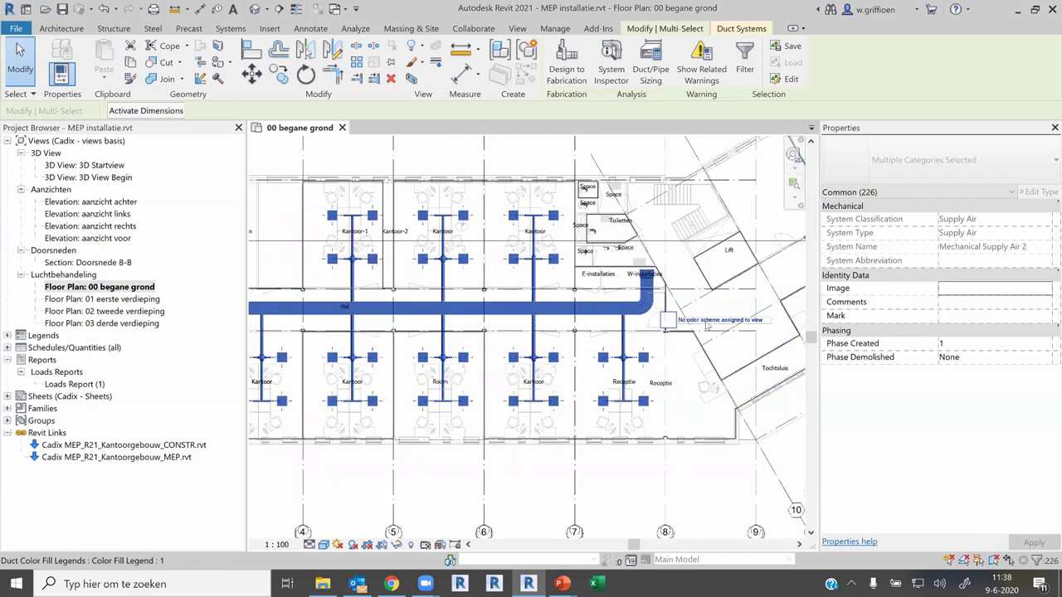
scroll(706, 326, "down", 3)
scroll(312, 328, "up", 4)
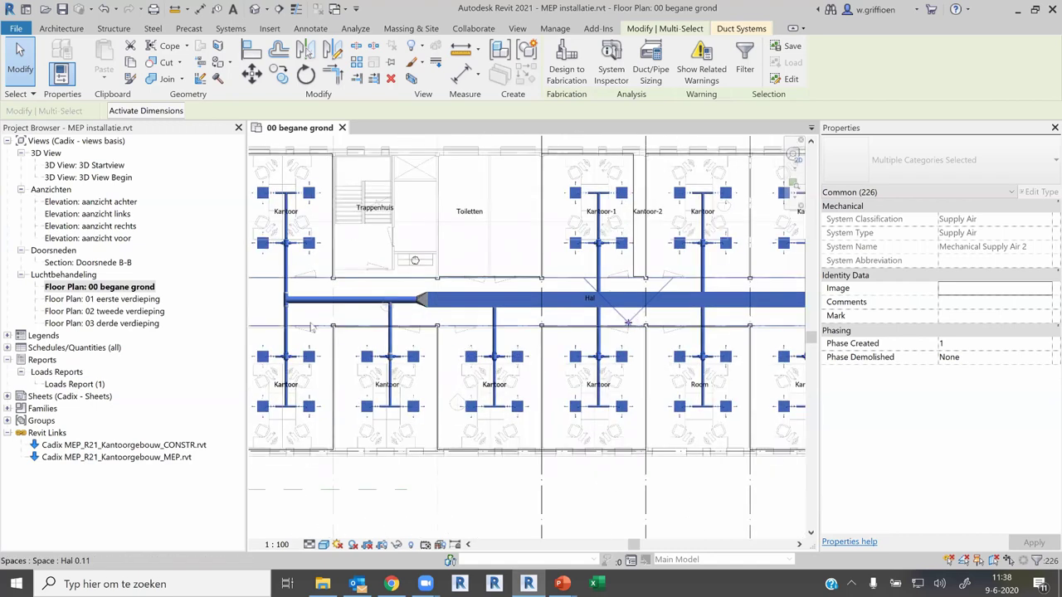
scroll(312, 328, "up", 1)
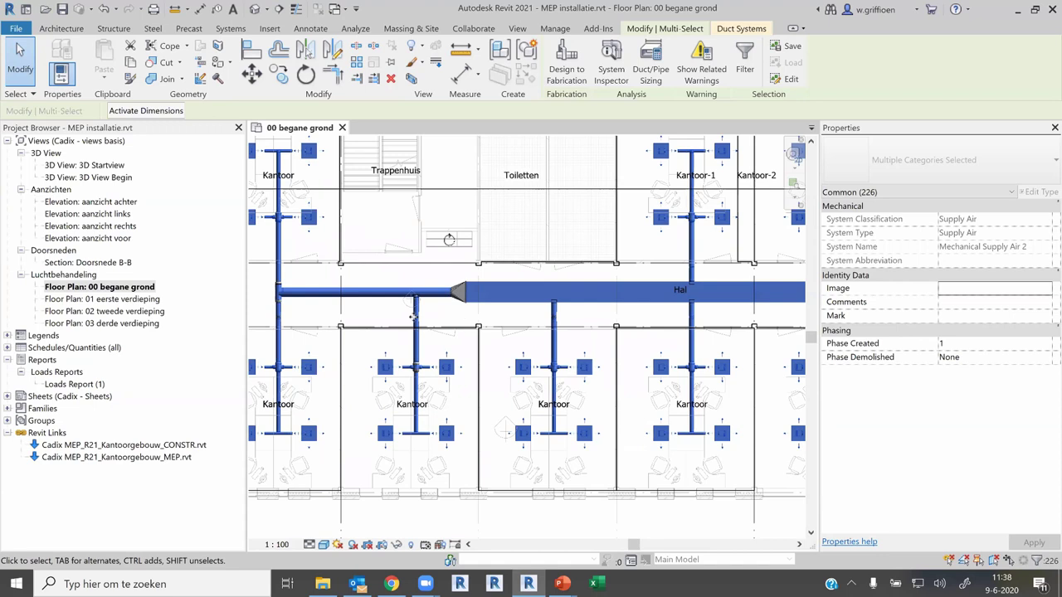
scroll(322, 339, "down", 1)
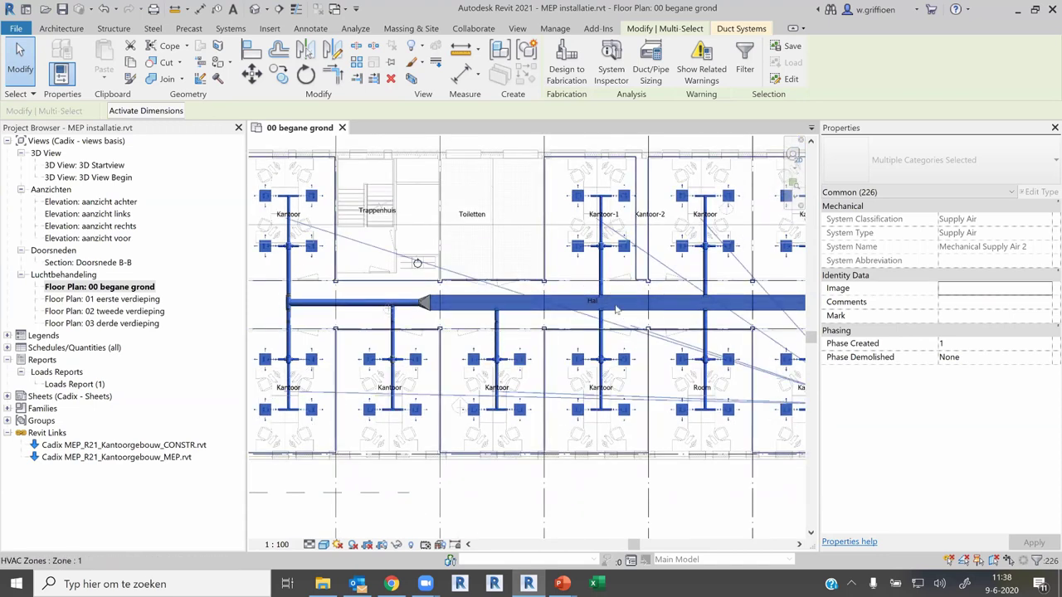
scroll(580, 303, "down", 1)
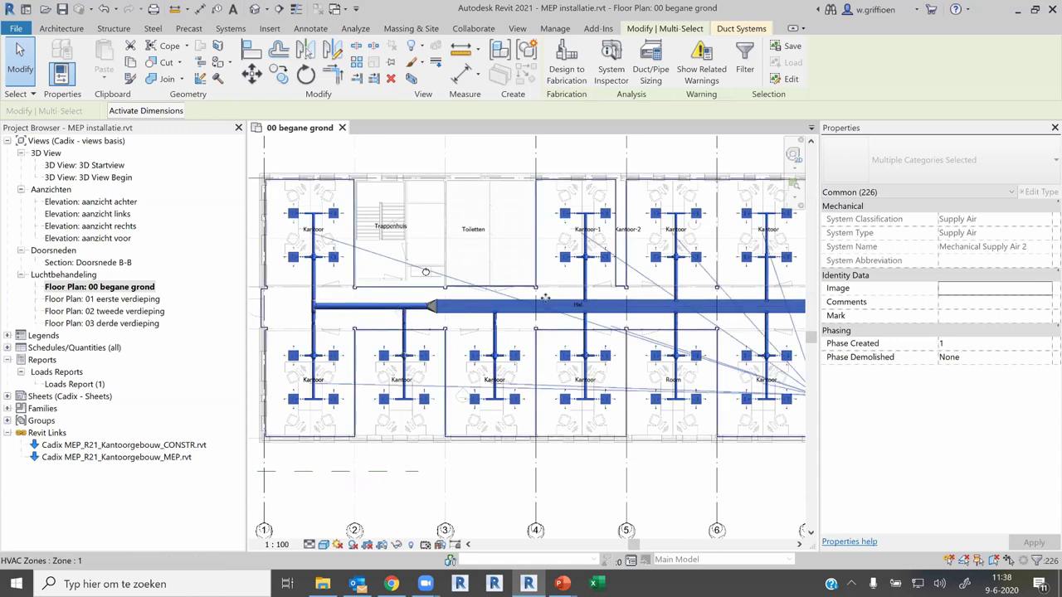
scroll(751, 292, "down", 1)
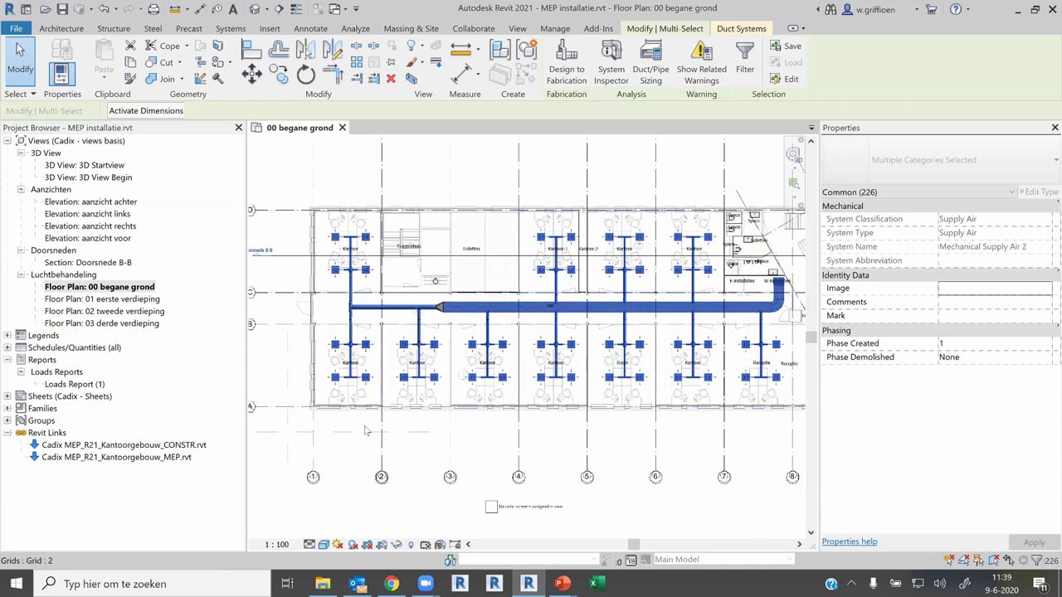
scroll(353, 419, "down", 1)
scroll(357, 415, "down", 1)
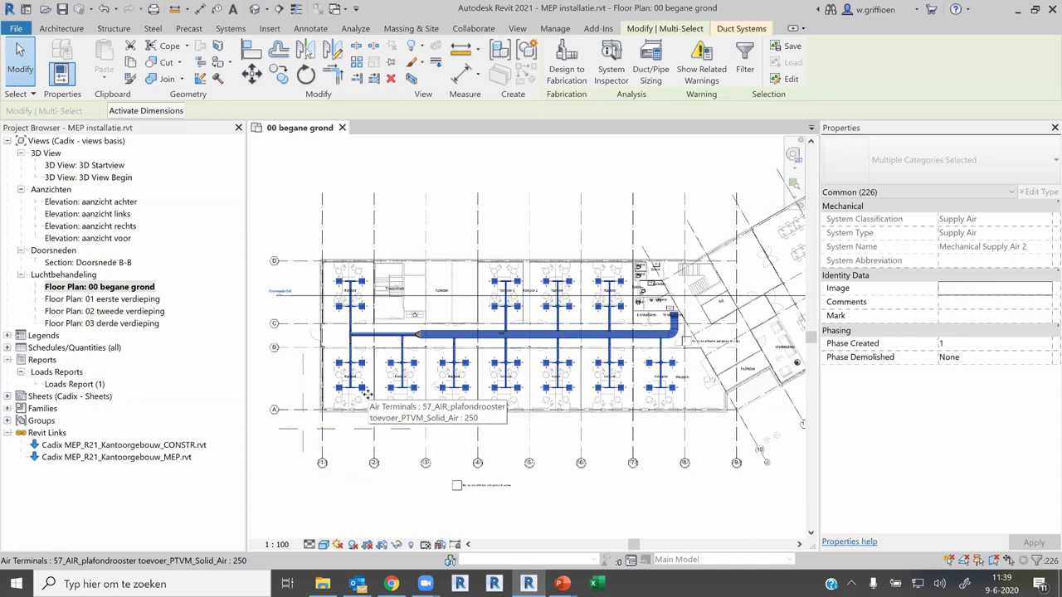
scroll(465, 309, "up", 2)
scroll(465, 309, "up", 3)
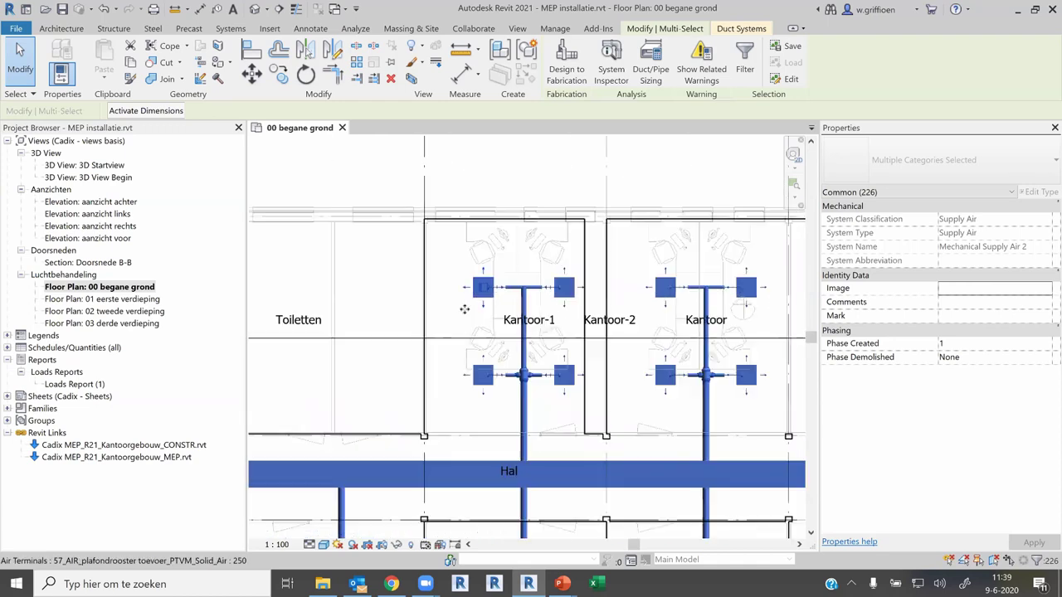
left_click(478, 292)
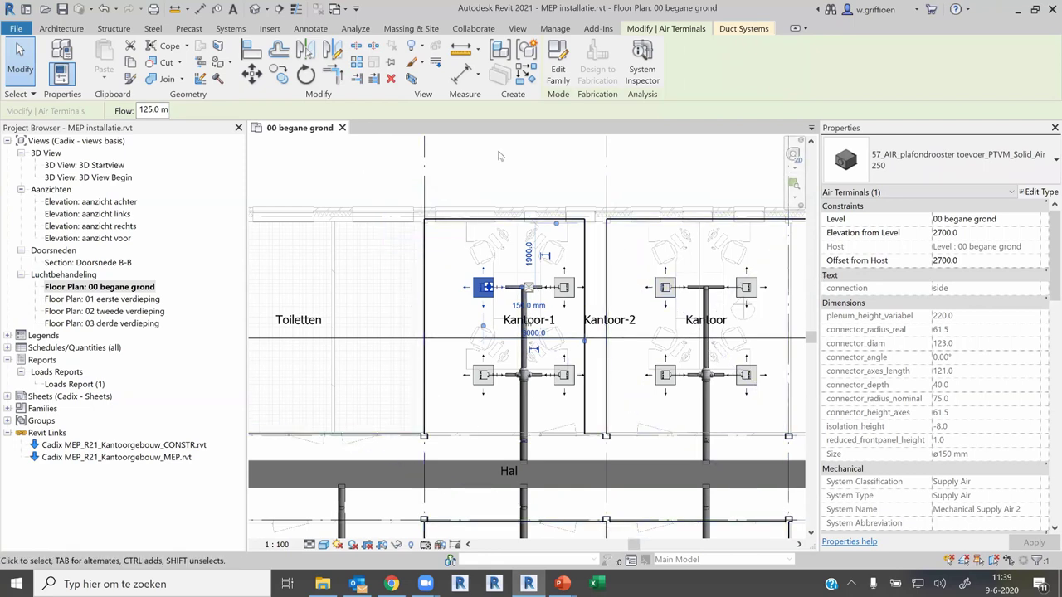
left_click(540, 150)
scroll(468, 170, "down", 2)
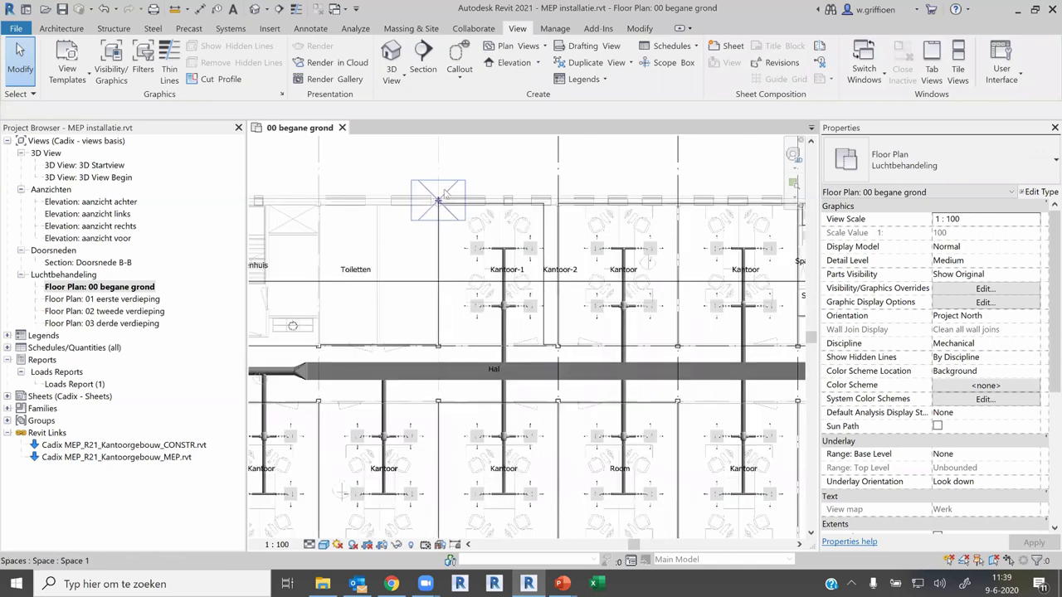
scroll(461, 314, "down", 2)
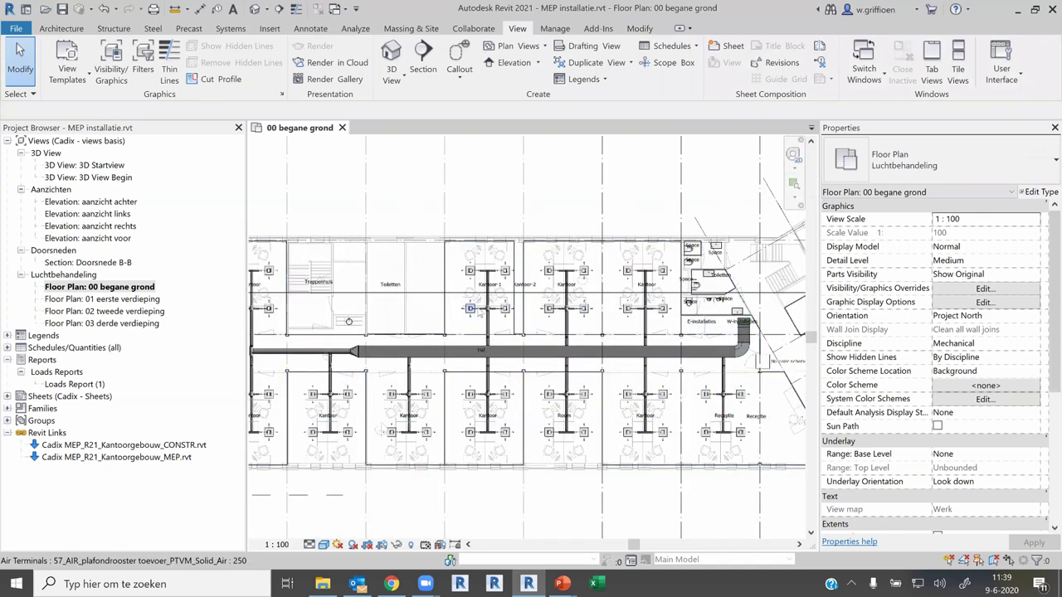
left_click(615, 363)
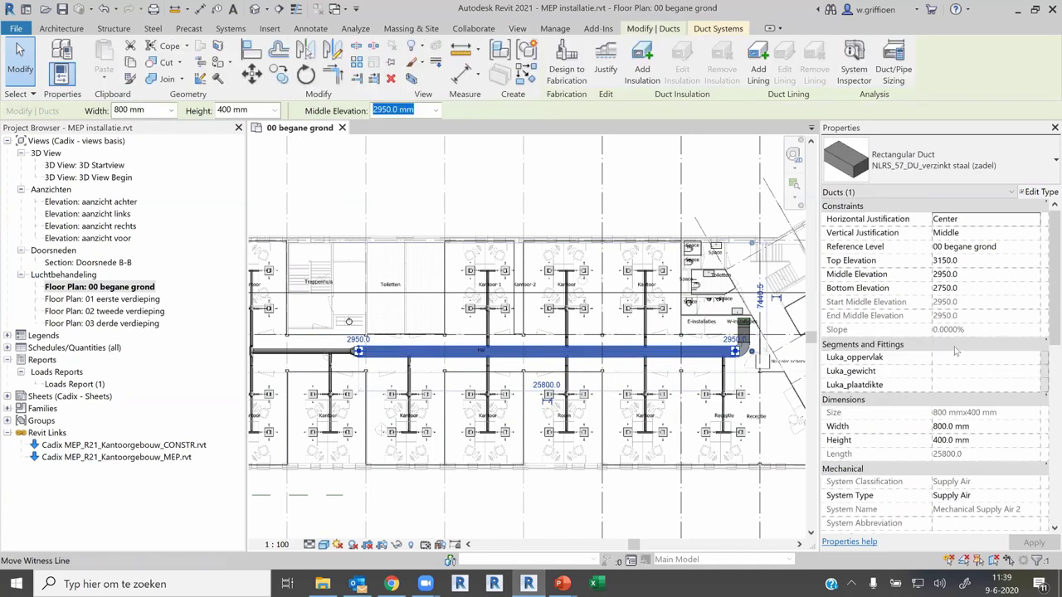
scroll(954, 351, "down", 2)
scroll(954, 351, "down", 1)
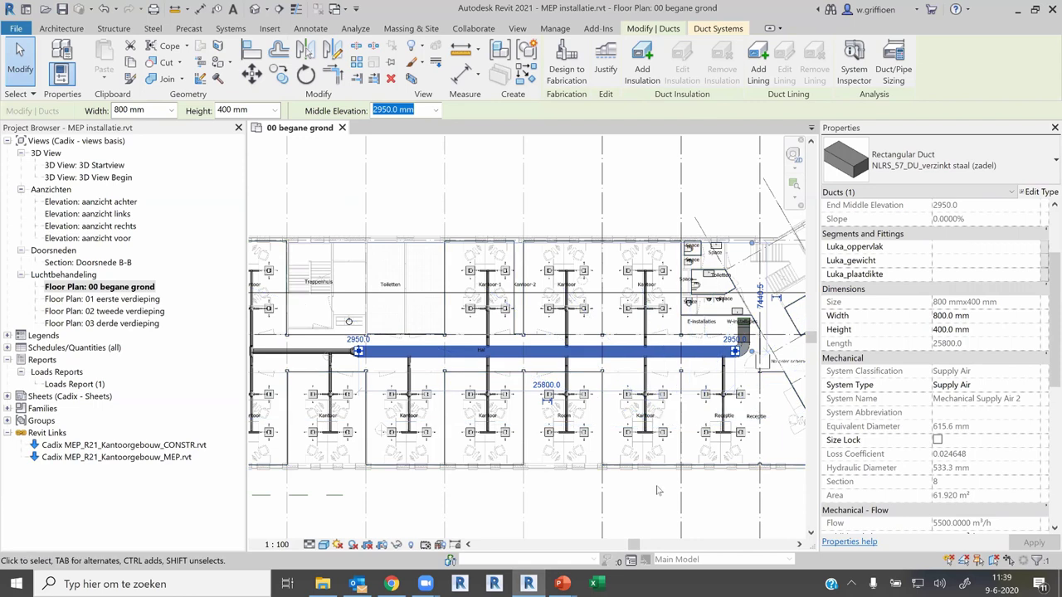
left_click(630, 499)
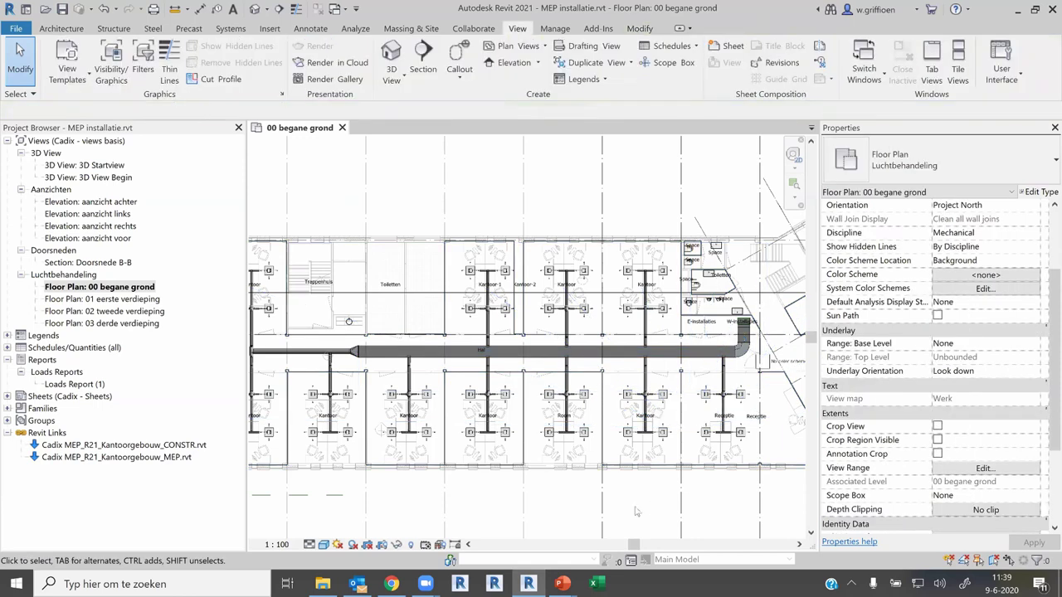
Expand Schedules/Quantities in the Project Browser and open the MEP rekenen schedule.
left_click(7, 347)
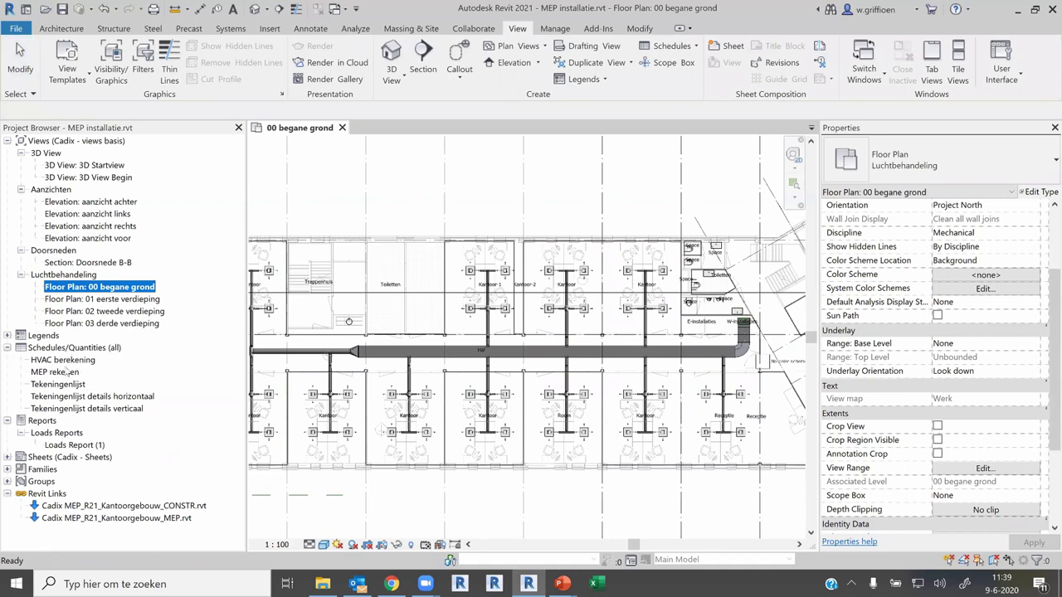
double_click(66, 372)
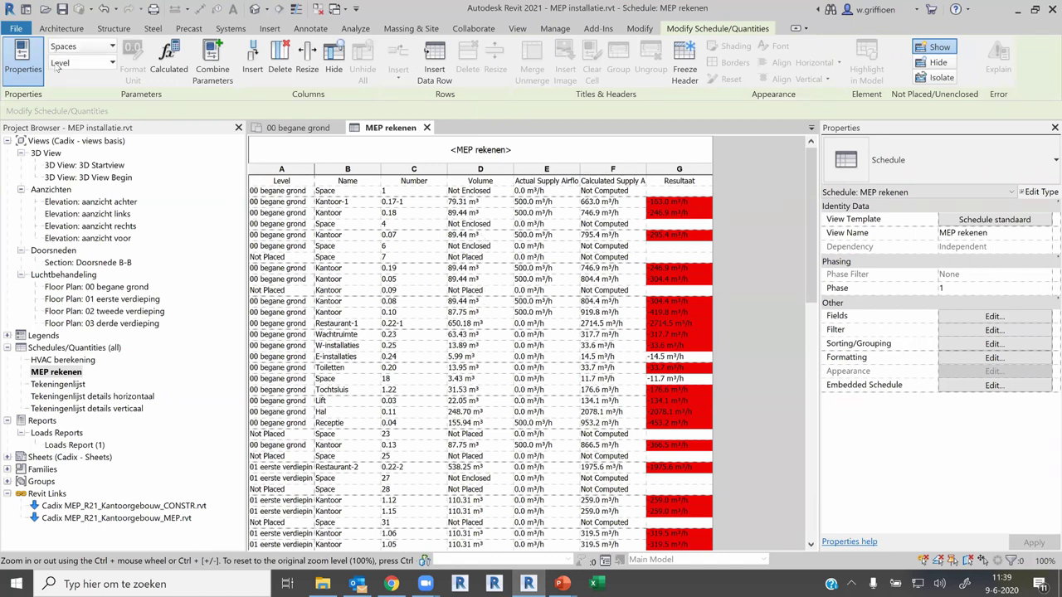
Export the MEP rekenen schedule as tab-delimited 'MEP rekenen.txt' to the Bureaublad folder.
left_click(17, 33)
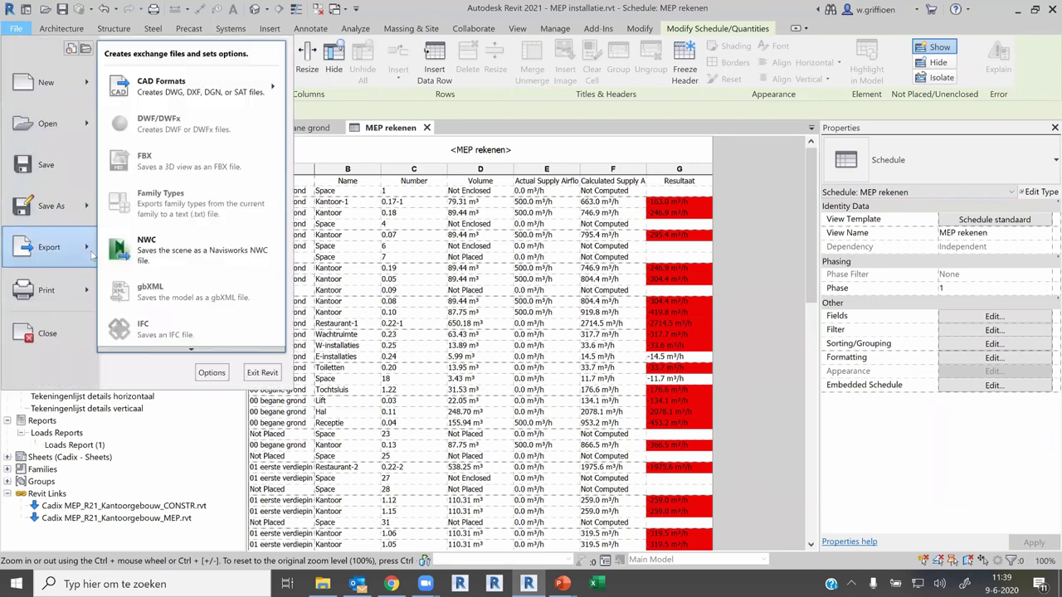
mouse_move(50, 248)
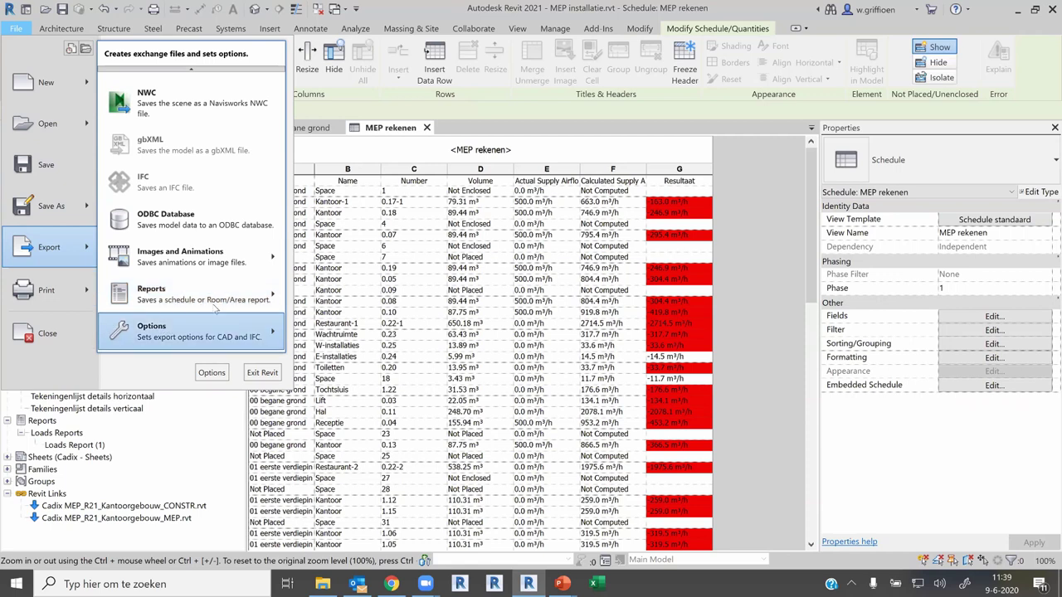
mouse_move(199, 293)
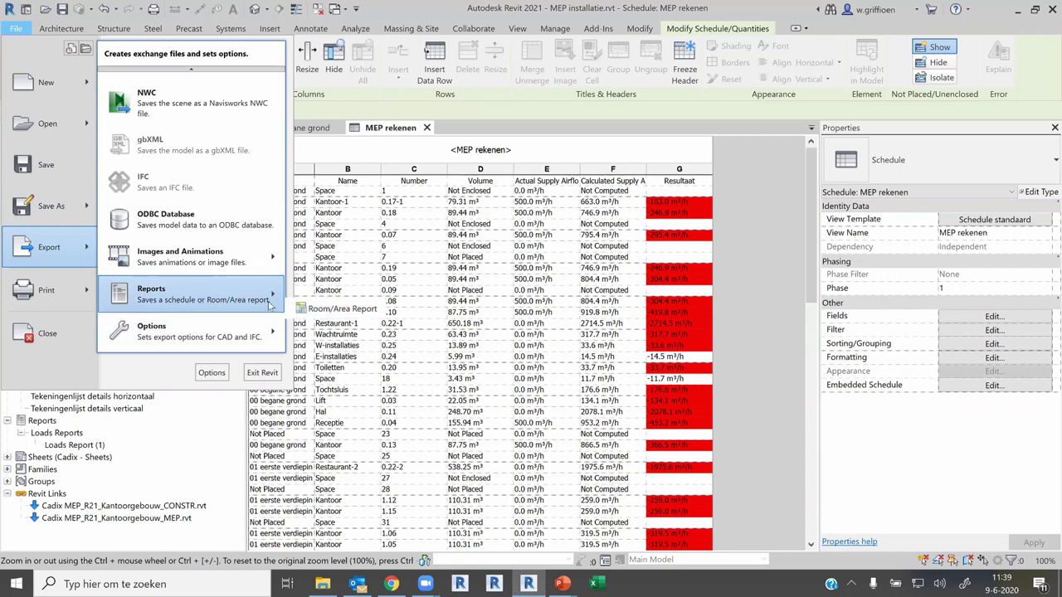
left_click(282, 246)
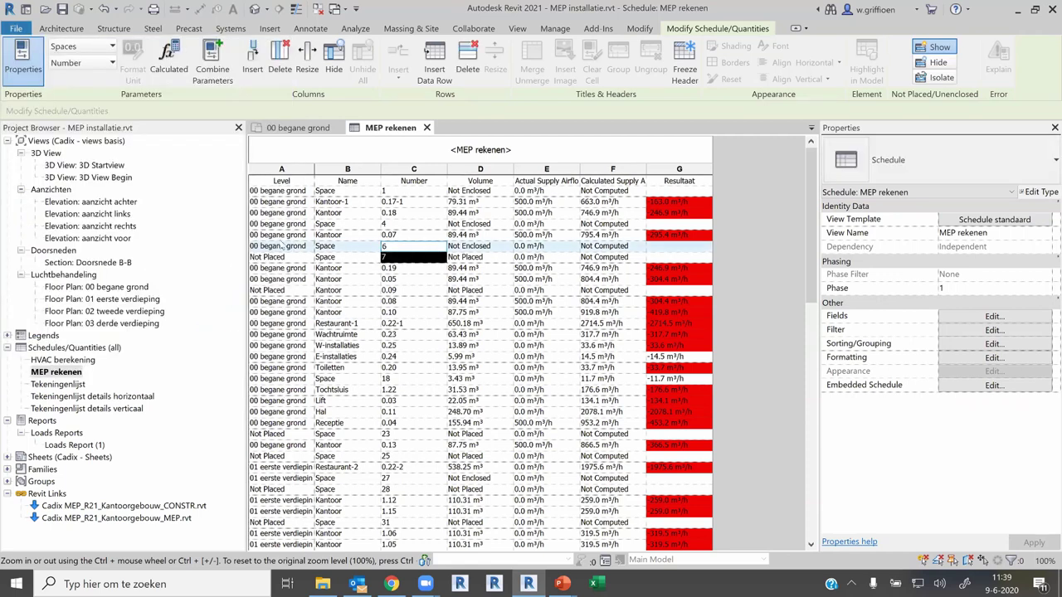
left_click(57, 372)
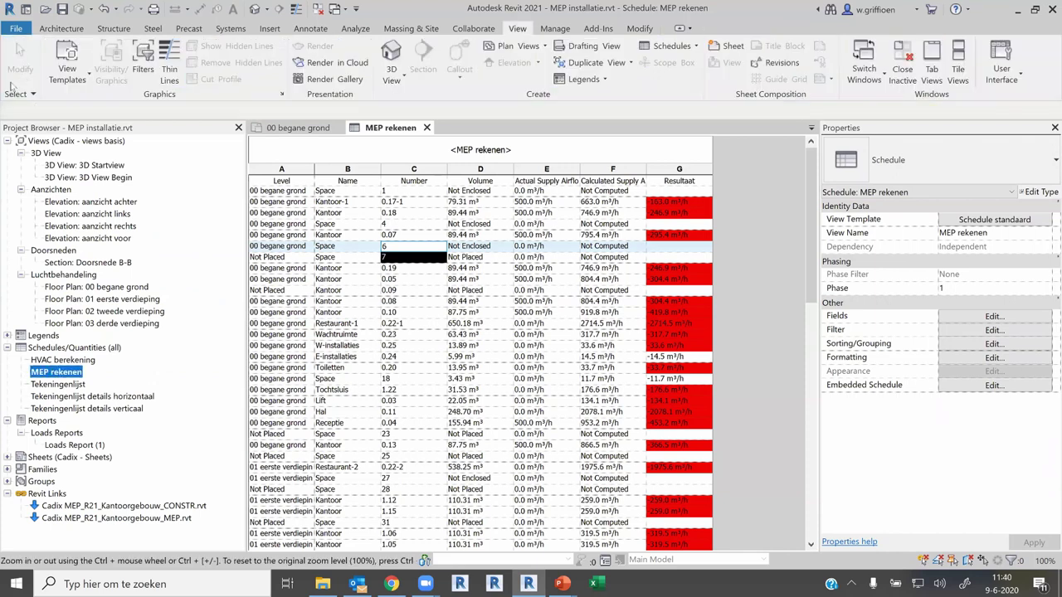
left_click(16, 30)
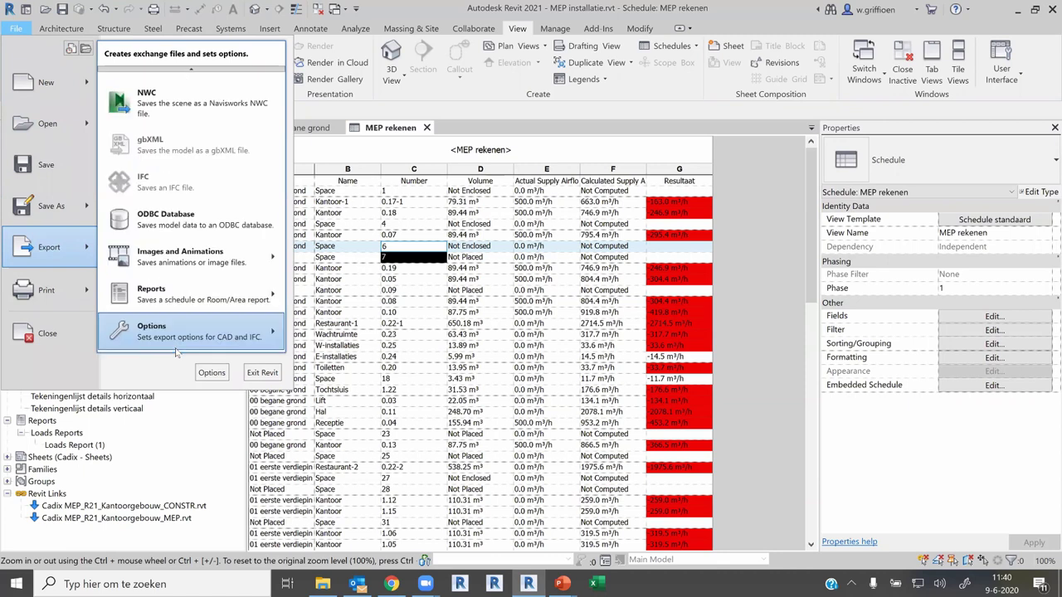
mouse_move(191, 294)
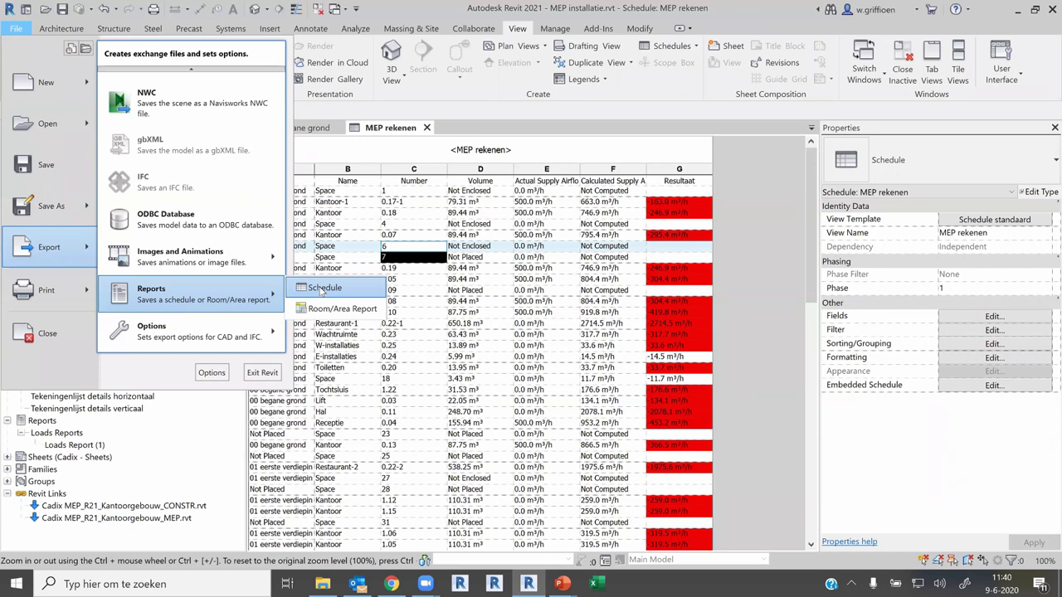
left_click(322, 288)
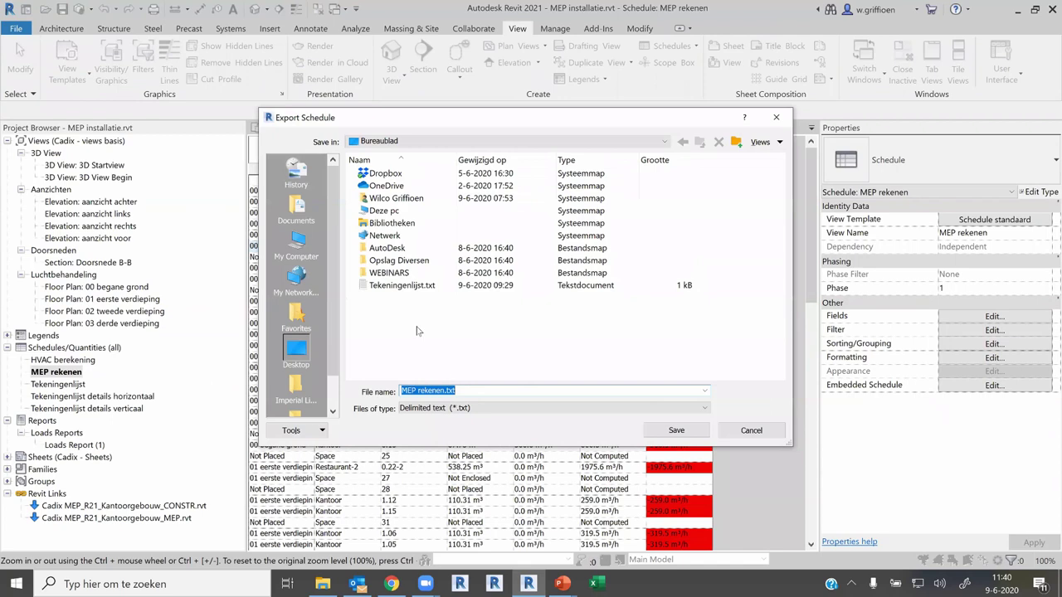
left_click(647, 343)
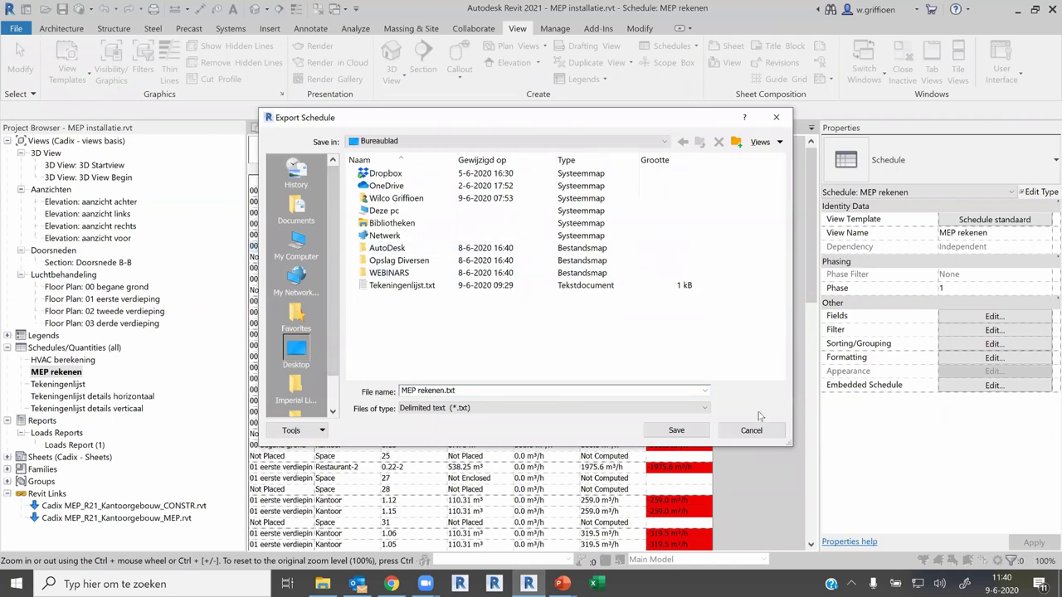
left_click(693, 437)
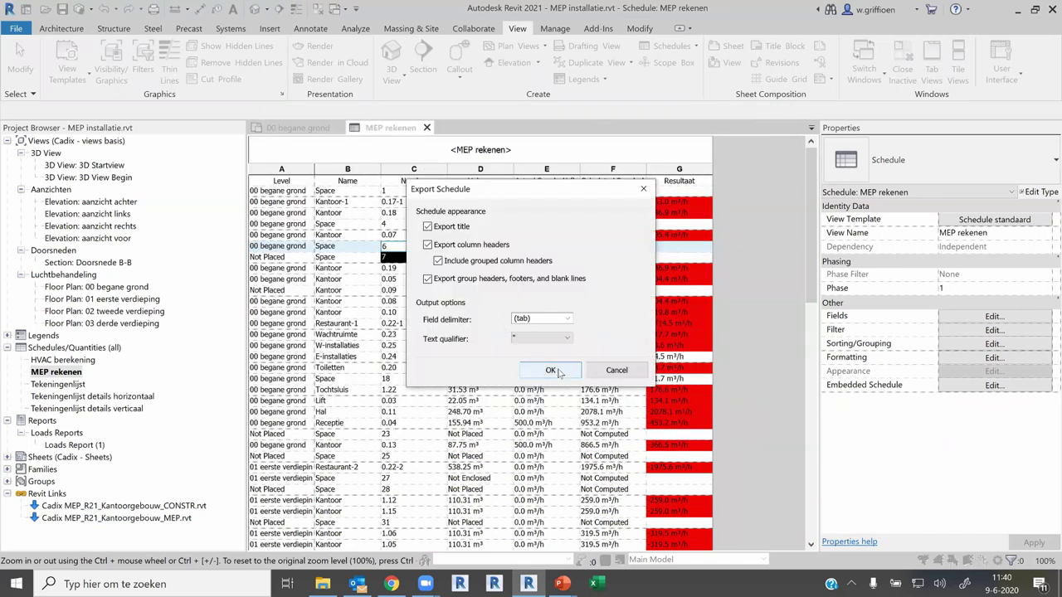
left_click(552, 371)
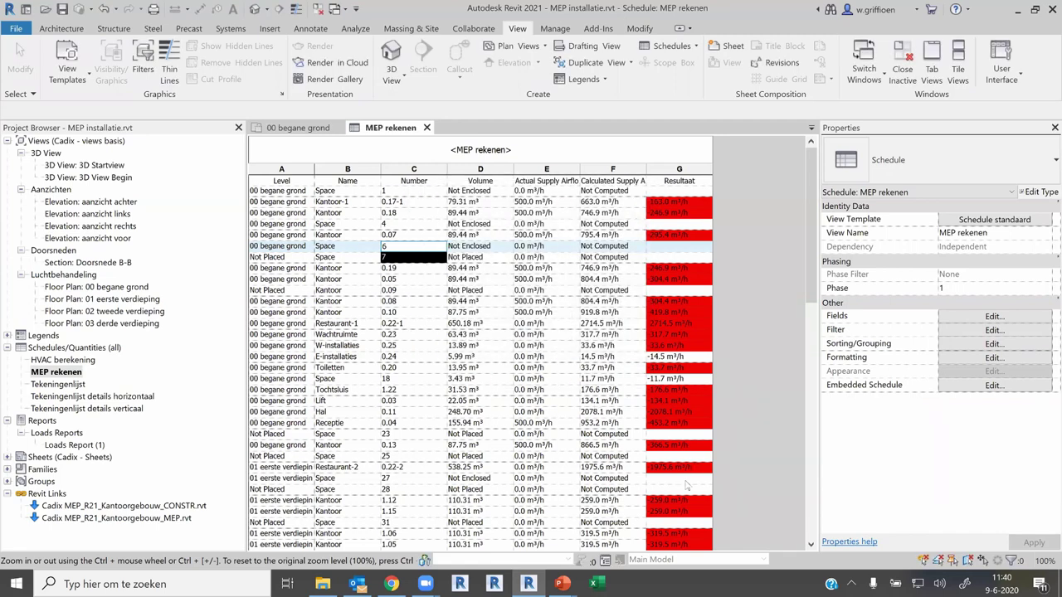
Start Excel and browse the Bureaublad folder with the file filter set to Alle bestanden.
left_click(594, 584)
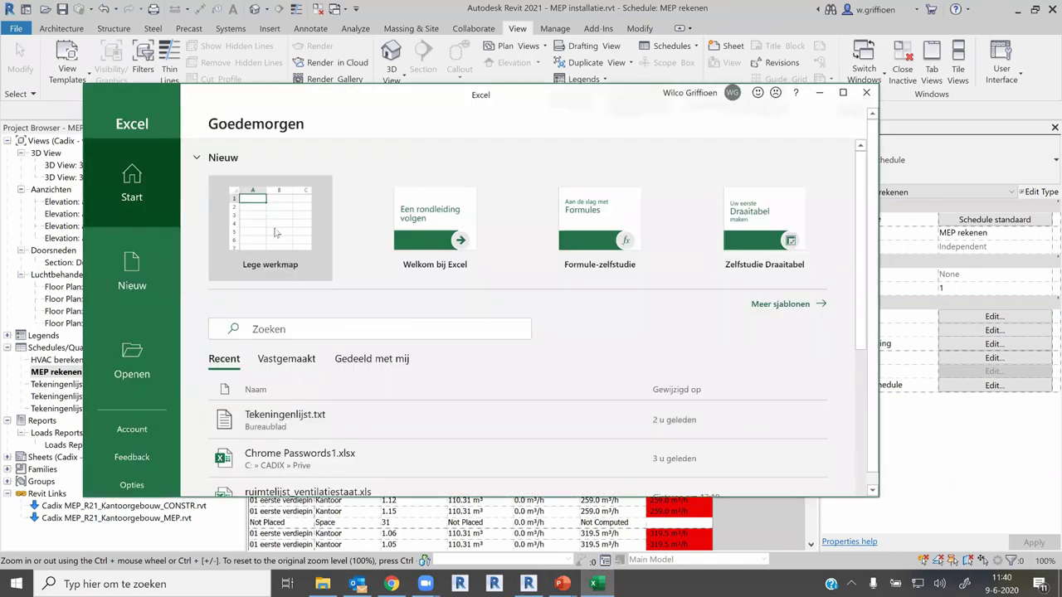
left_click(137, 362)
left_click(253, 439)
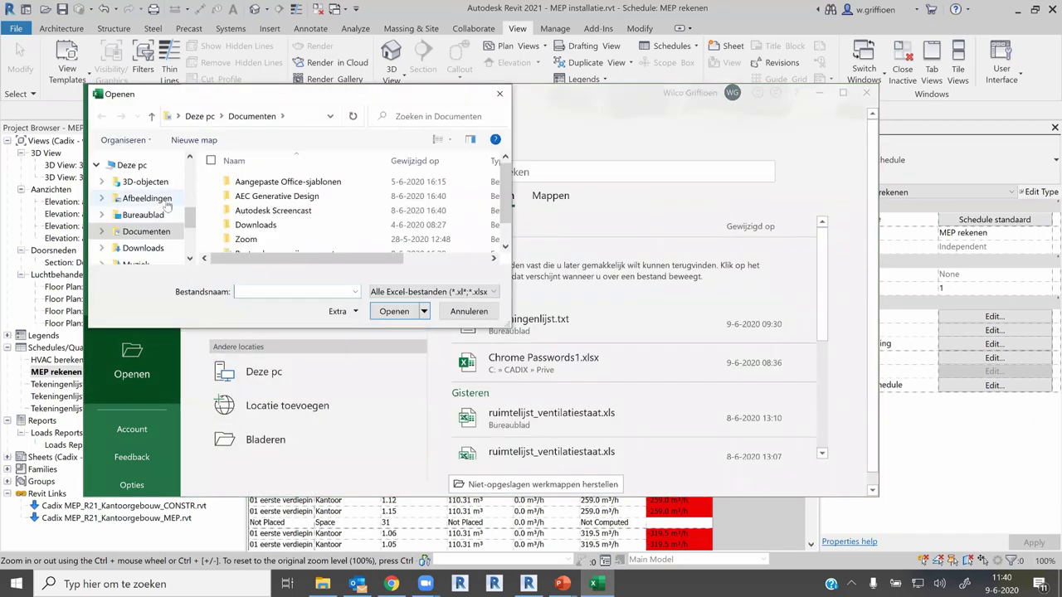
left_click(170, 215)
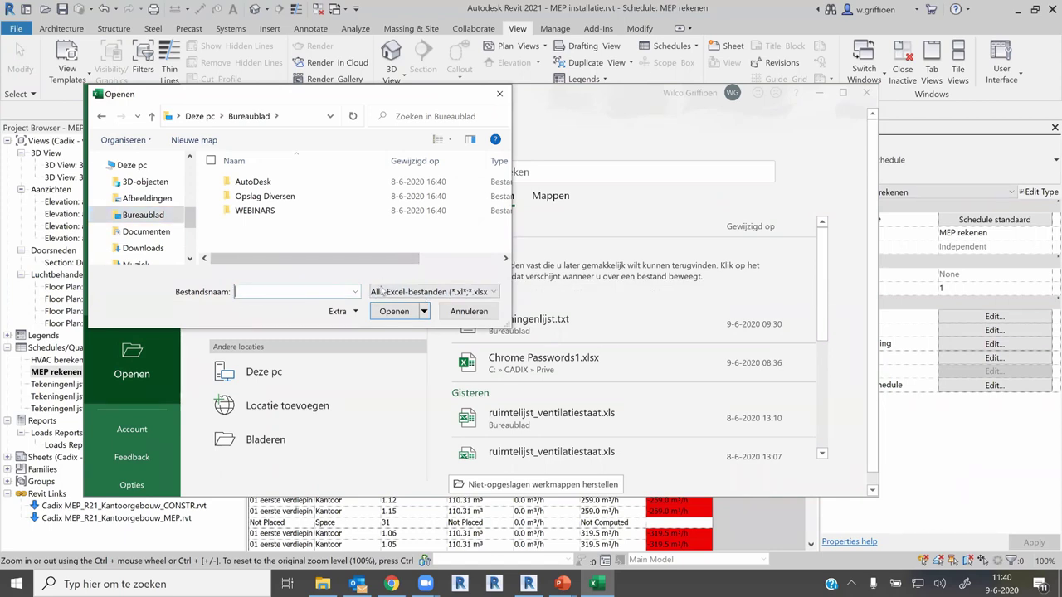
left_click(392, 294)
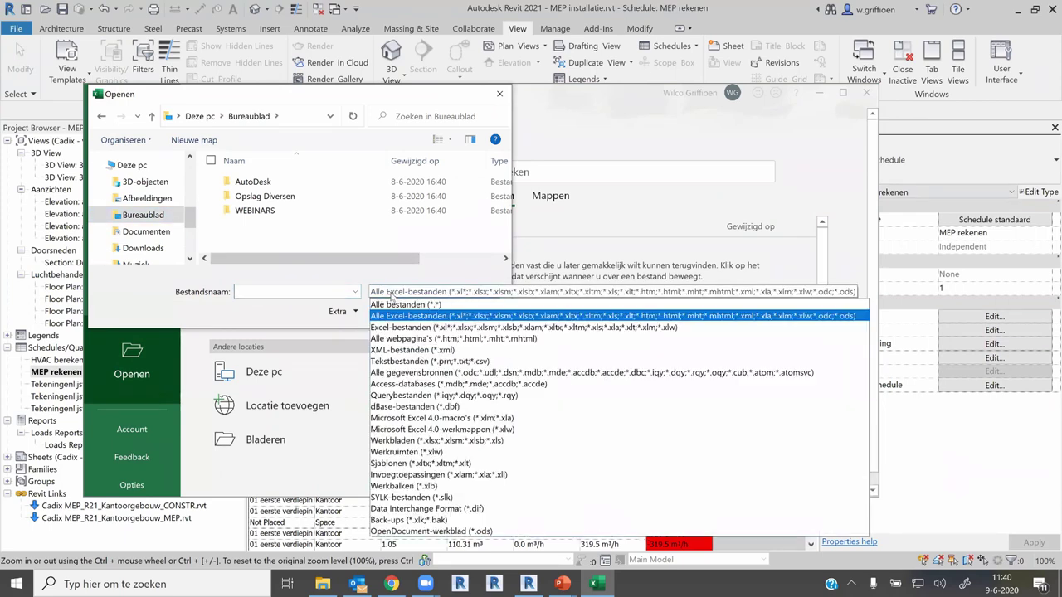
left_click(419, 305)
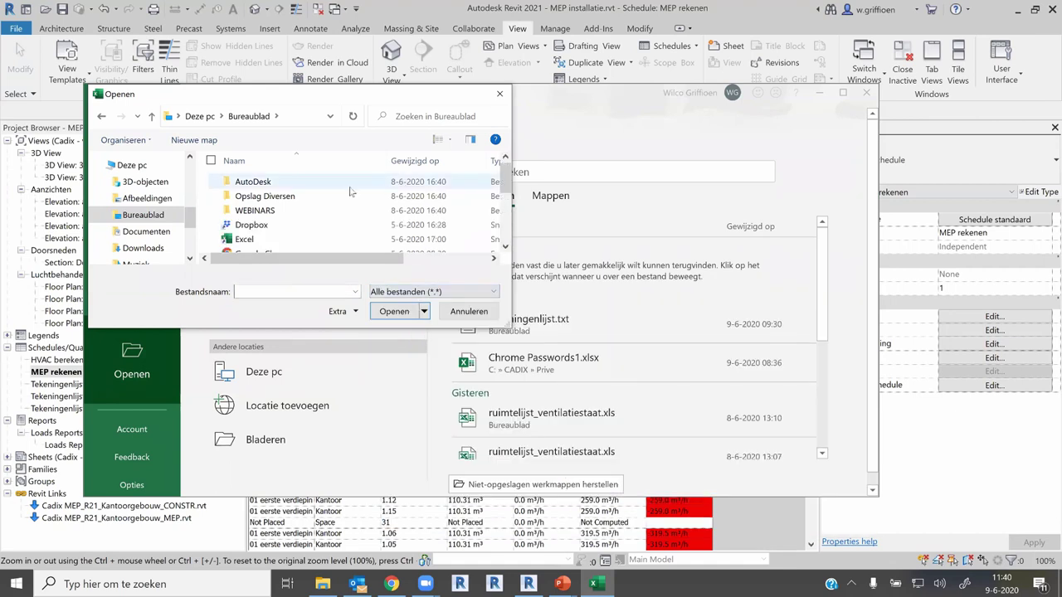
Open MEP rekenen.txt and finish the text import wizard with its default tab-delimited settings.
scroll(318, 214, "down", 5)
scroll(323, 214, "up", 1)
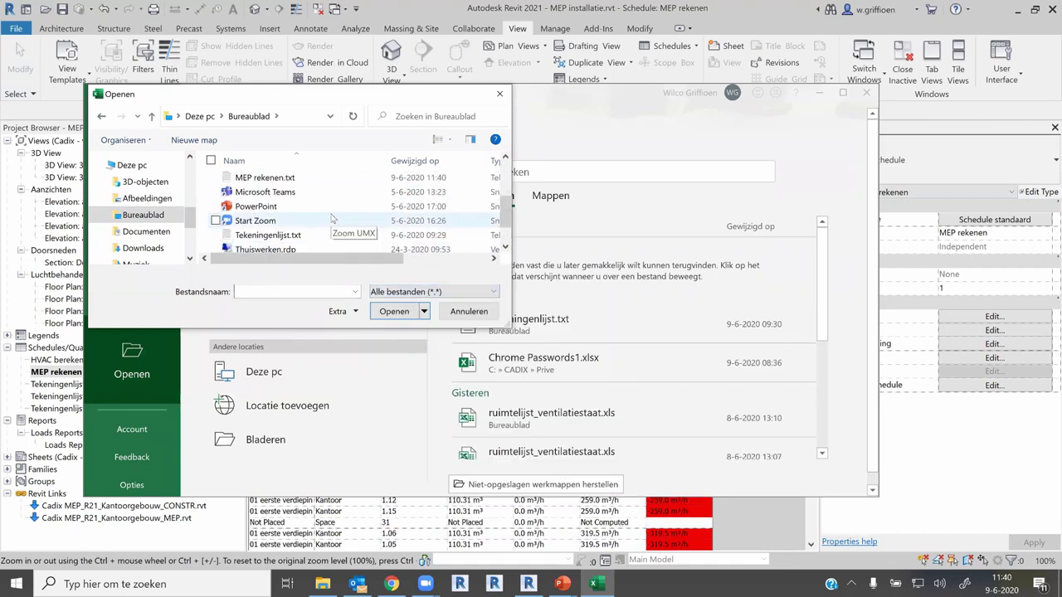
left_click(286, 179)
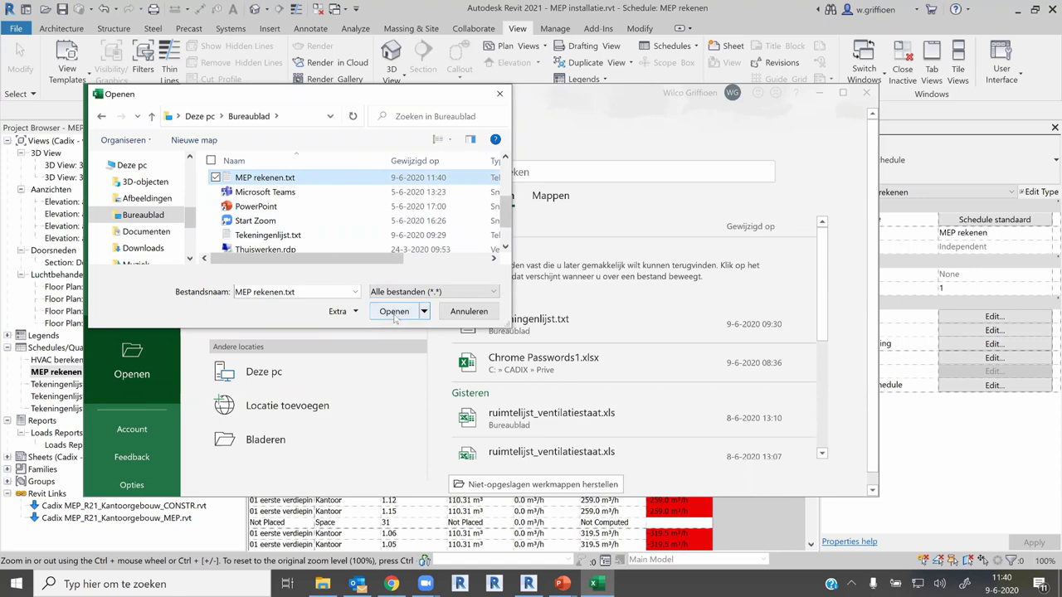
left_click(394, 313)
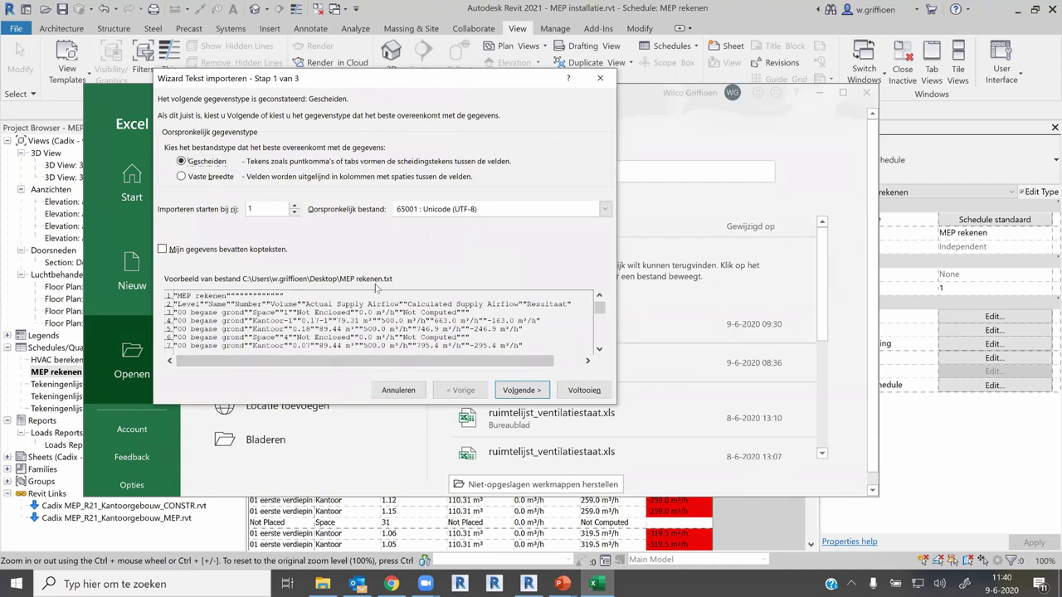
left_click(522, 395)
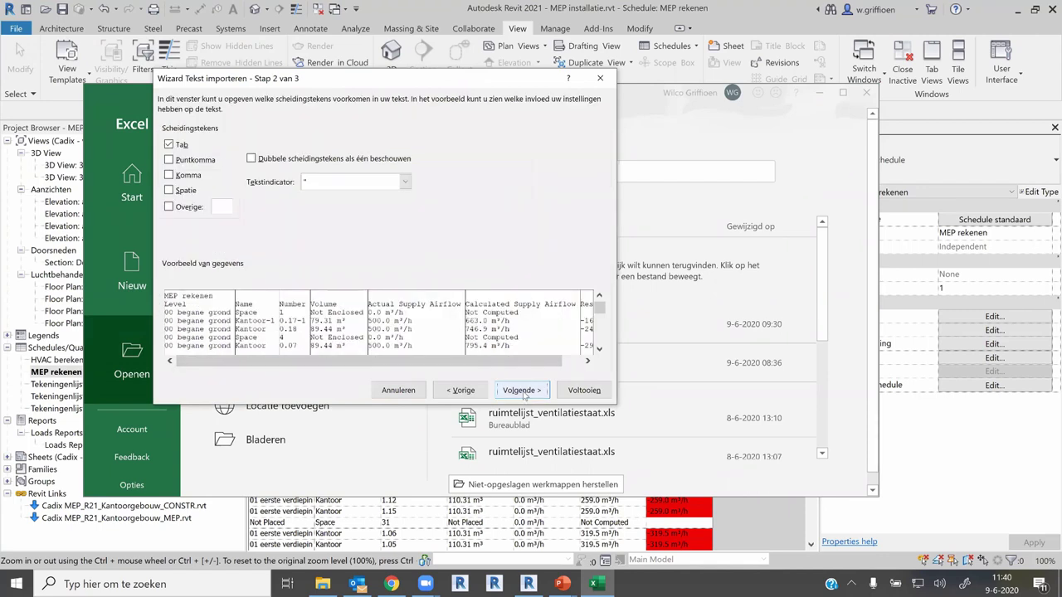
left_click(524, 396)
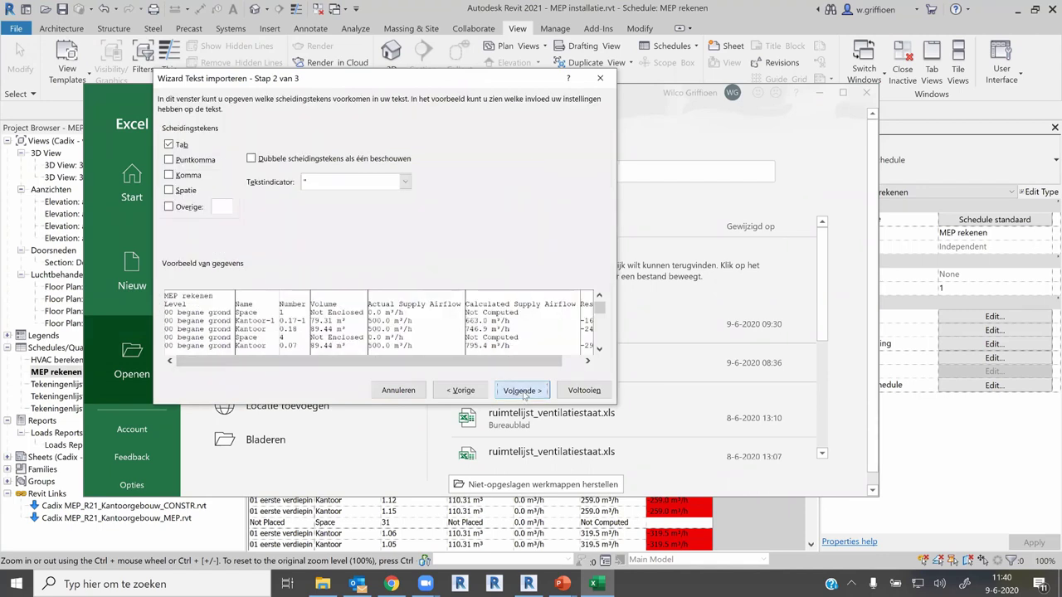
left_click(585, 392)
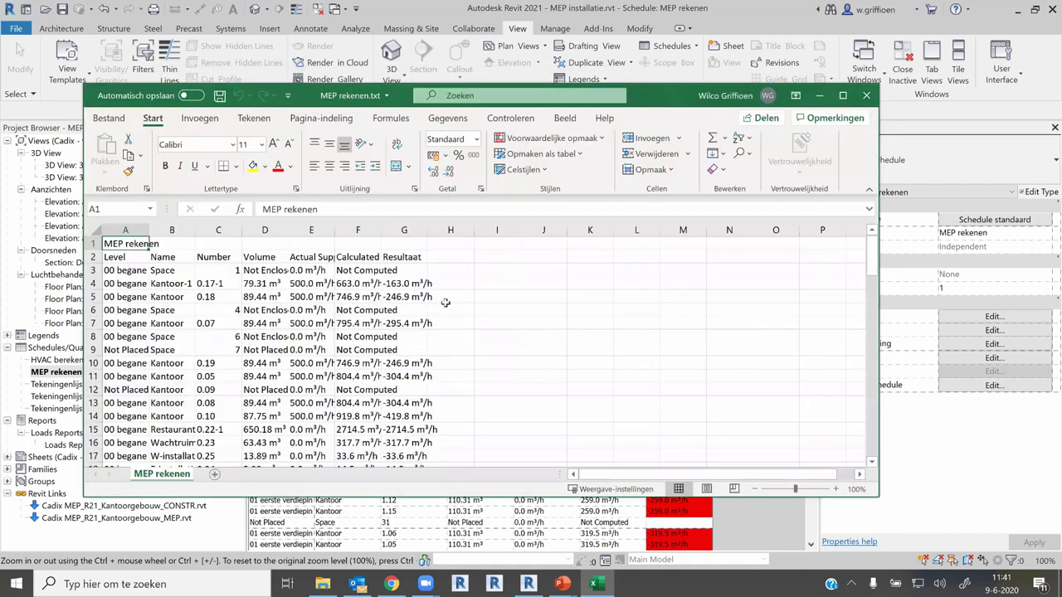
Select the whole MEP rekenen sheet and AutoFit every column width to its contents.
left_click(96, 230)
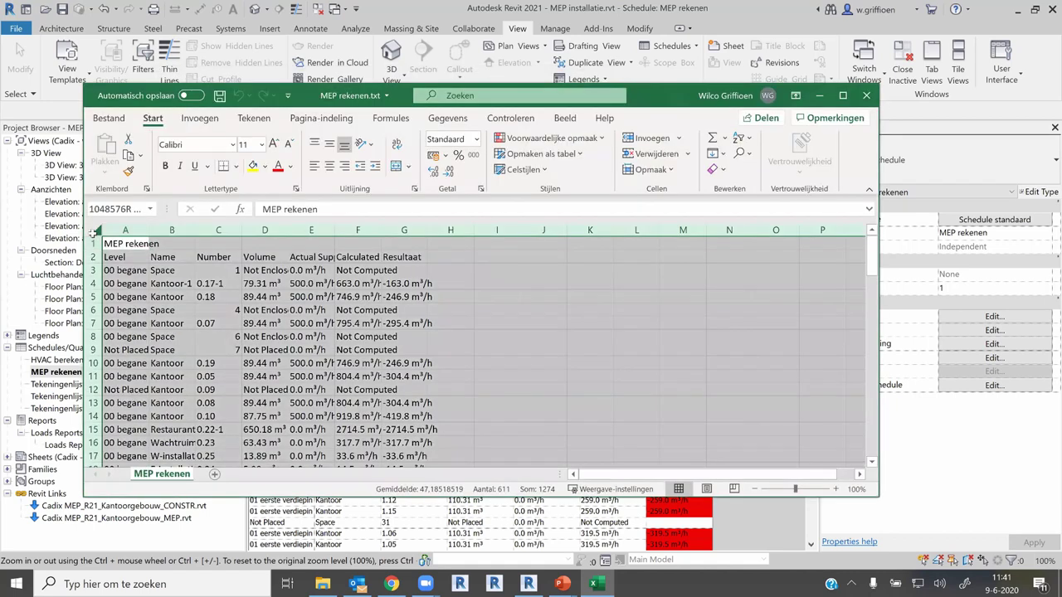
double_click(144, 231)
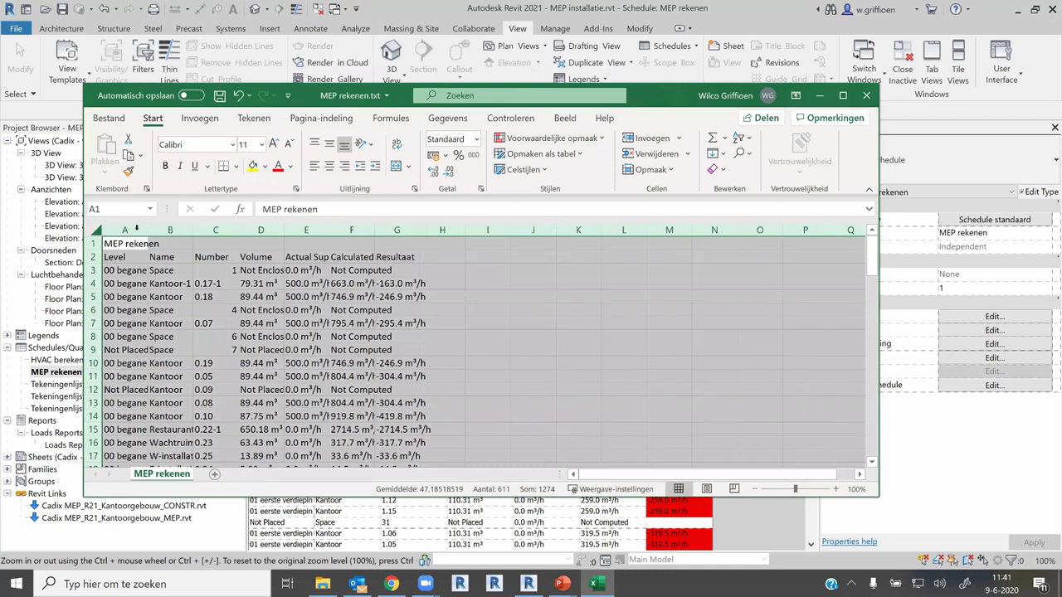
left_click(96, 230)
left_click(489, 322)
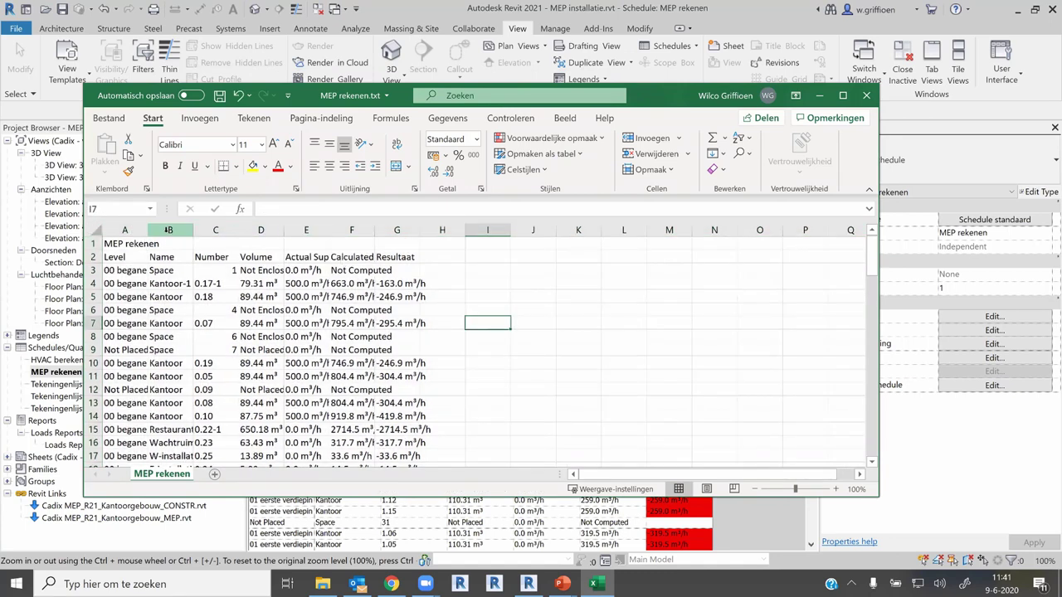
left_click(91, 230)
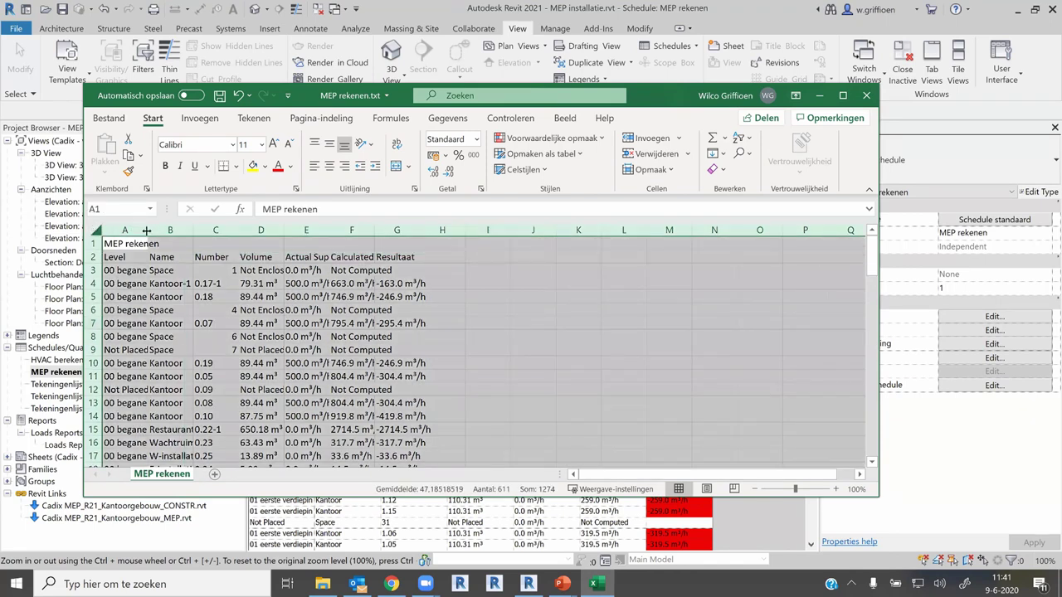
double_click(148, 229)
left_click(695, 310)
Scroll down and back up through the data to check the widened Supply Airflow columns.
scroll(695, 307, "down", 5)
scroll(695, 308, "down", 3)
scroll(695, 308, "down", 6)
scroll(693, 314, "down", 6)
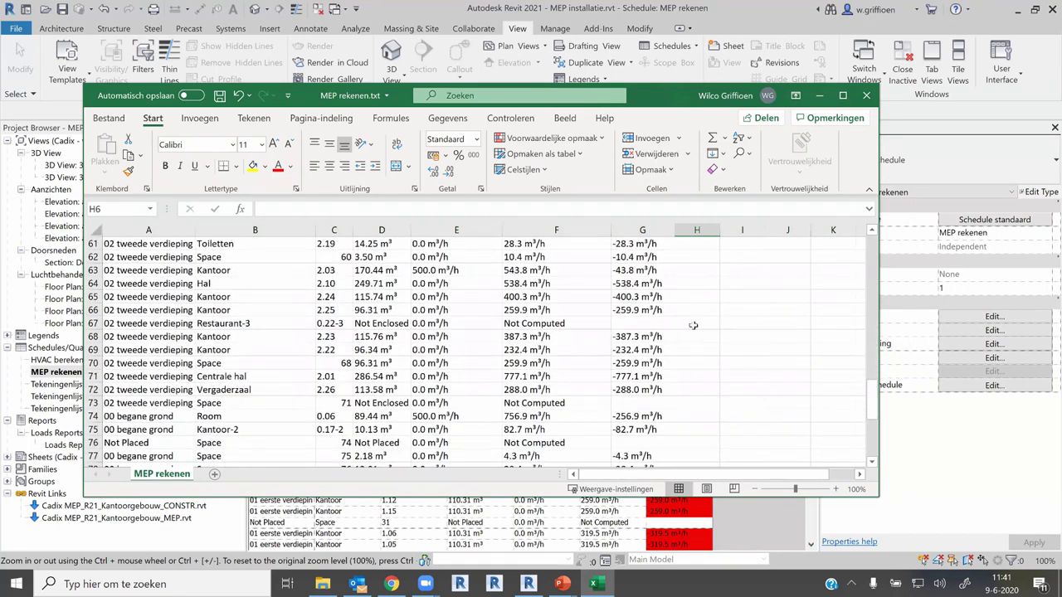
scroll(691, 320, "down", 5)
scroll(690, 330, "down", 4)
scroll(689, 330, "up", 4)
scroll(727, 332, "up", 6)
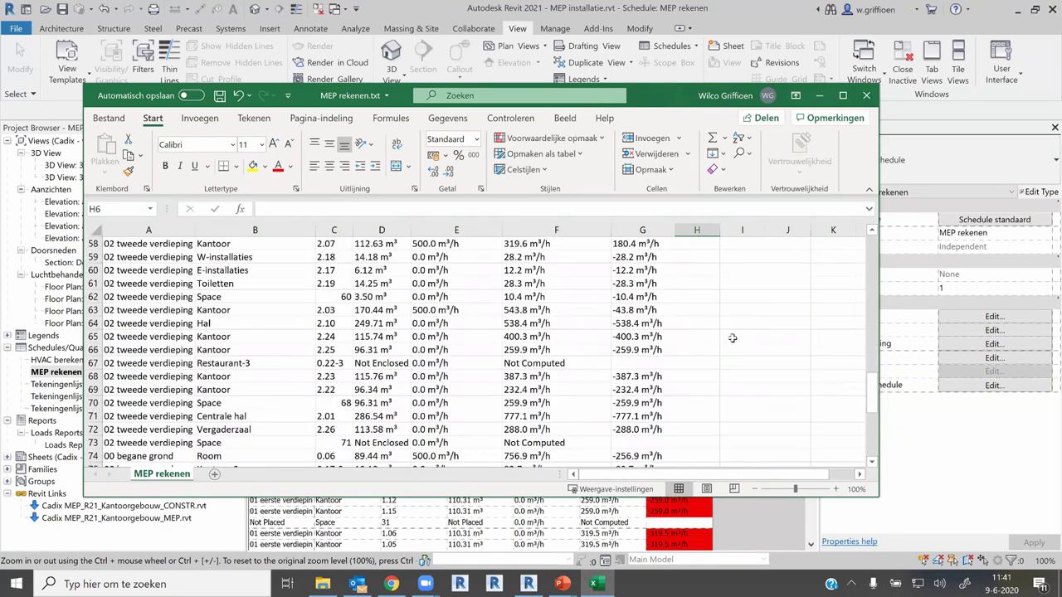
scroll(728, 332, "up", 4)
scroll(726, 333, "up", 9)
scroll(724, 334, "up", 4)
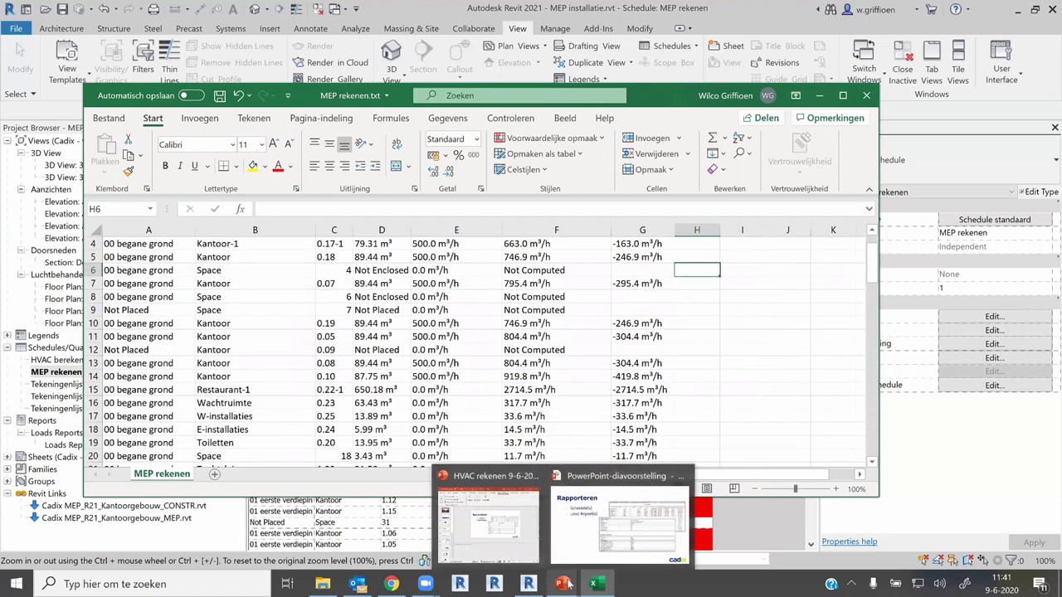
Bring the PowerPoint slideshow back to the front and go to the next slide.
left_click(625, 514)
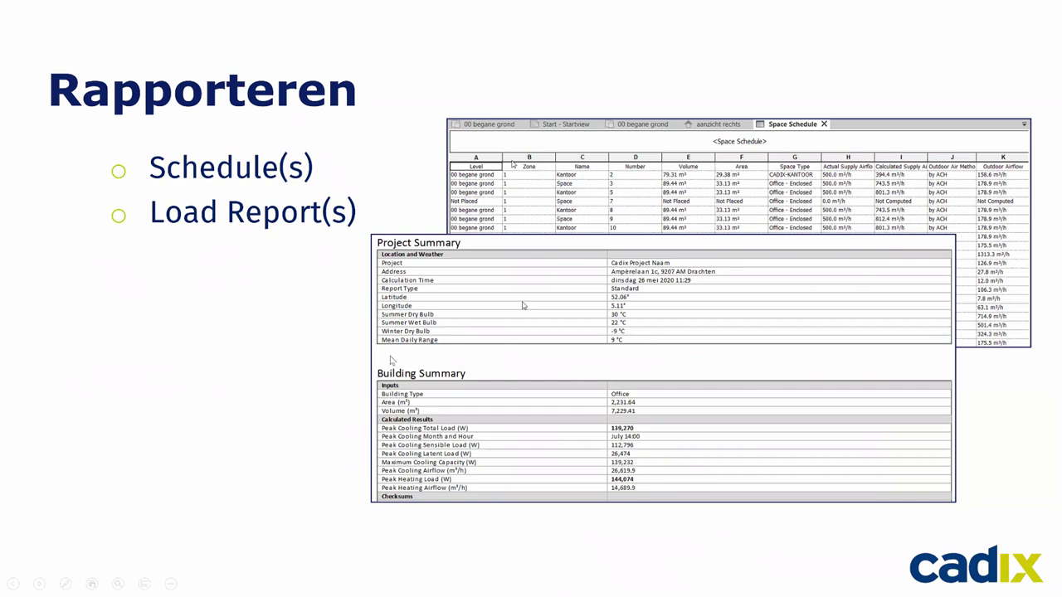
left_click(561, 313)
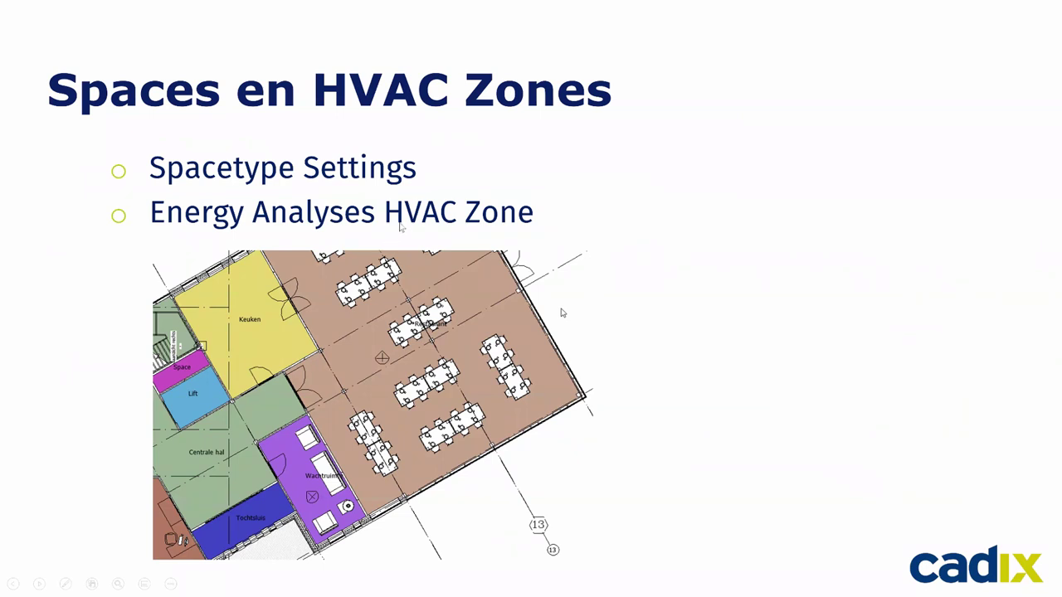
Step forward through the Rekenen slide, then on to the Rapporteren slide.
left_click(405, 225)
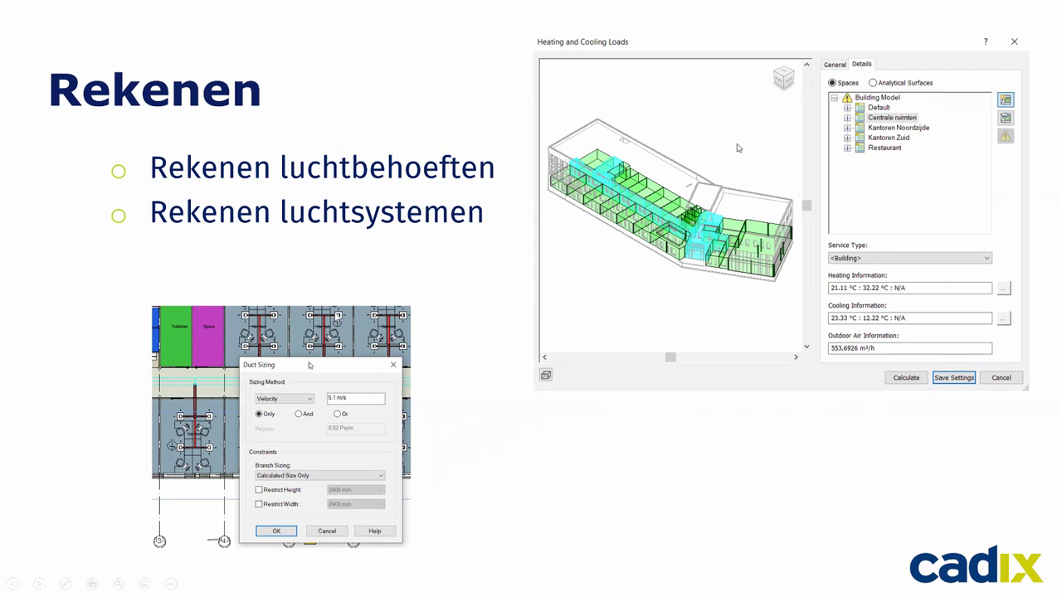
left_click(308, 365)
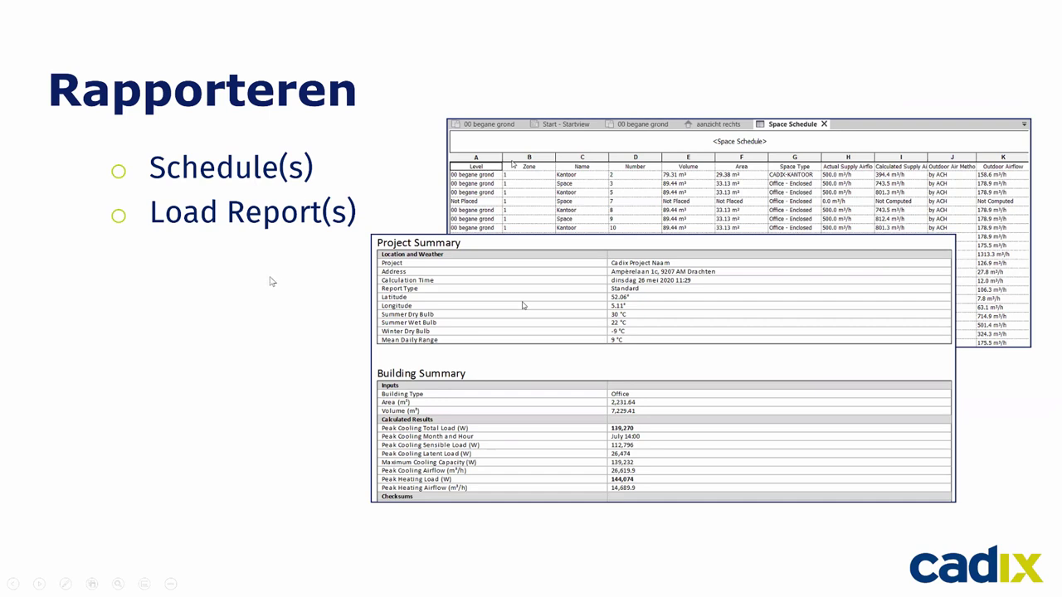
Move forward one slide to the Afronding wrap-up slide.
key("Right")
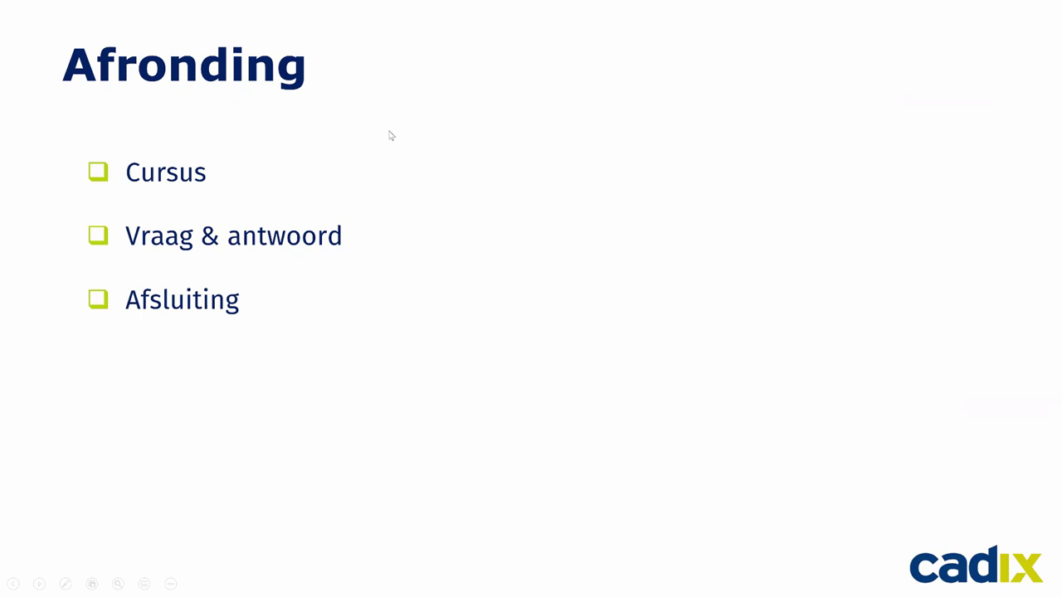
Advance to the closing thank-you slide, then step back to the Vraag en antwoord slide.
left_click(391, 135)
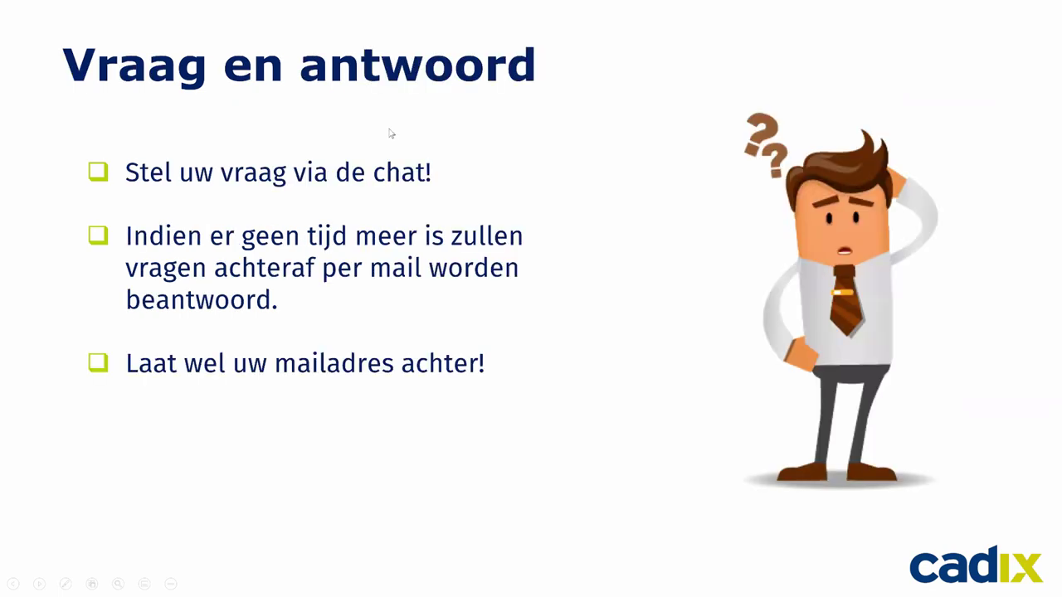
left_click(391, 133)
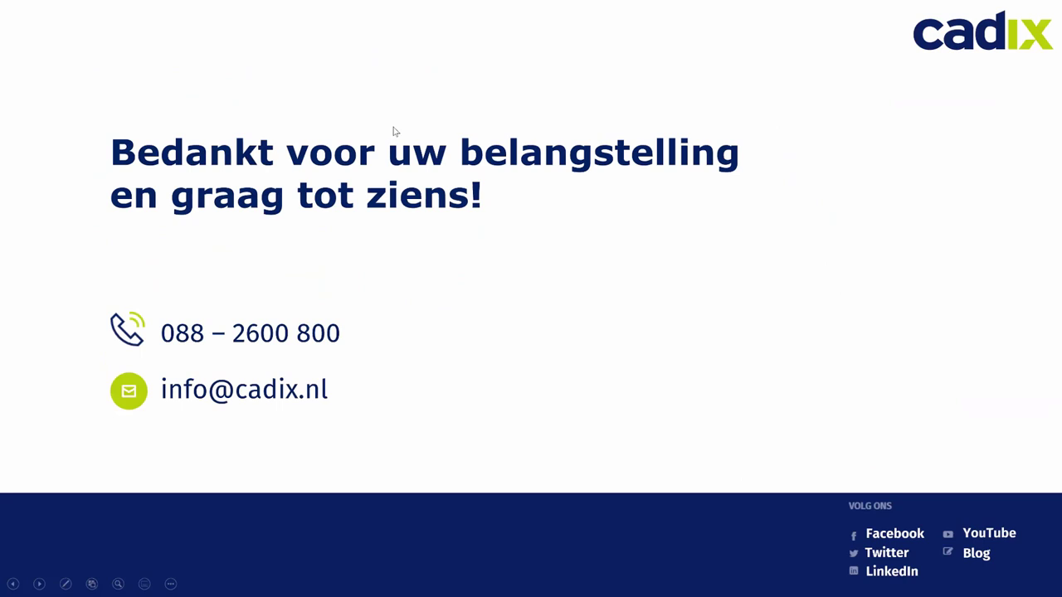
key("Left")
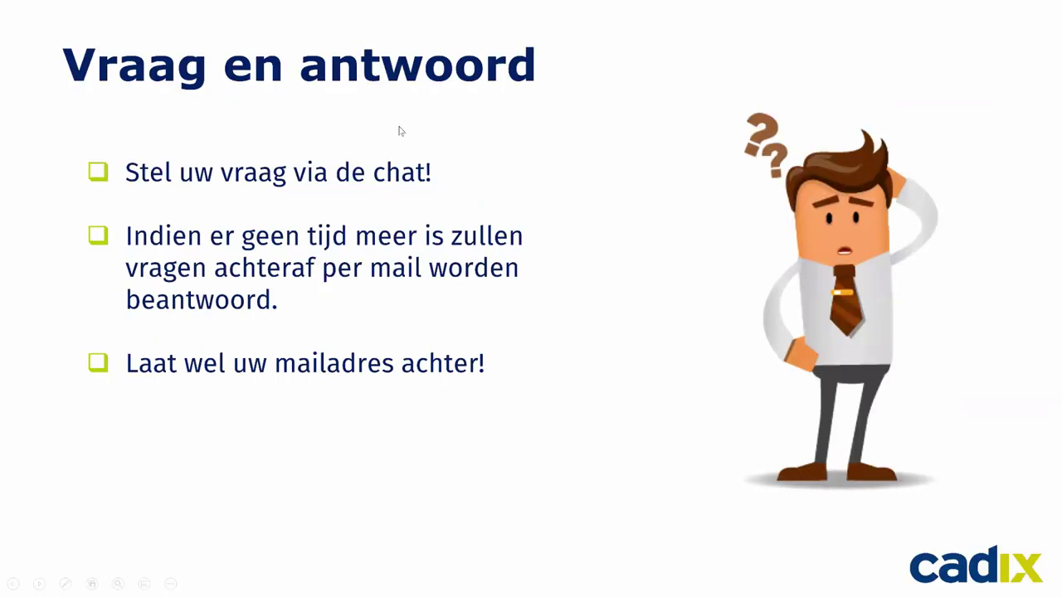